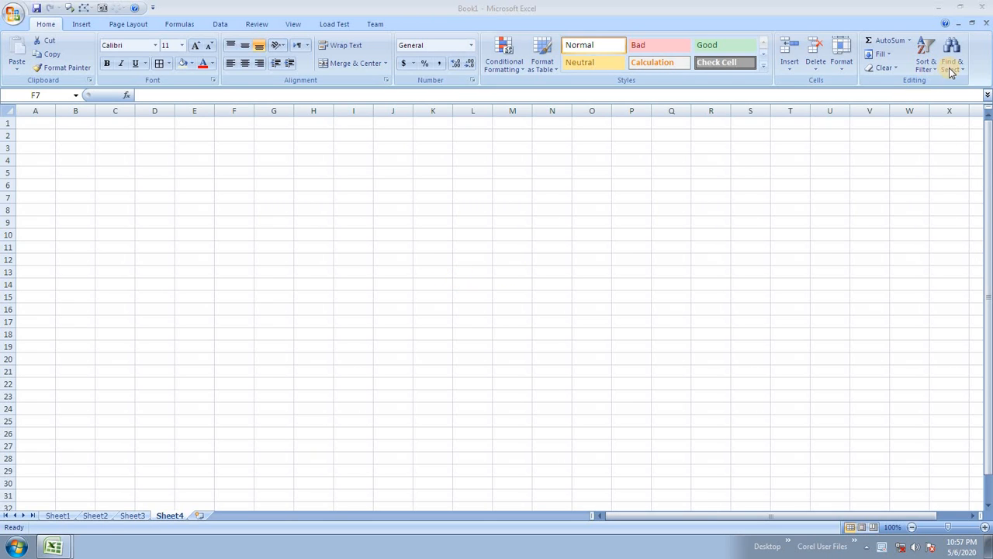
{"action": "left_click", "coordinate": [926, 61]}
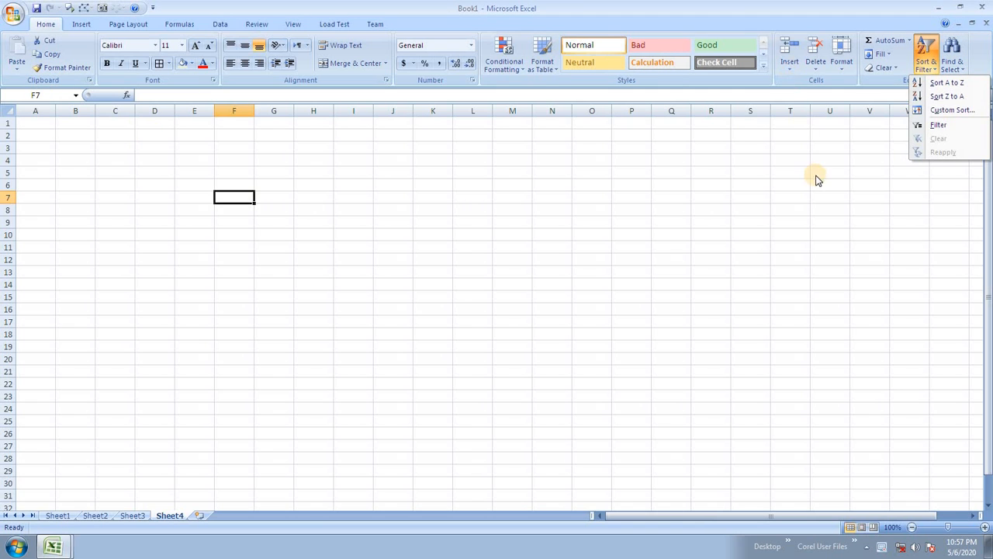
{"action": "left_click", "coordinate": [517, 186]}
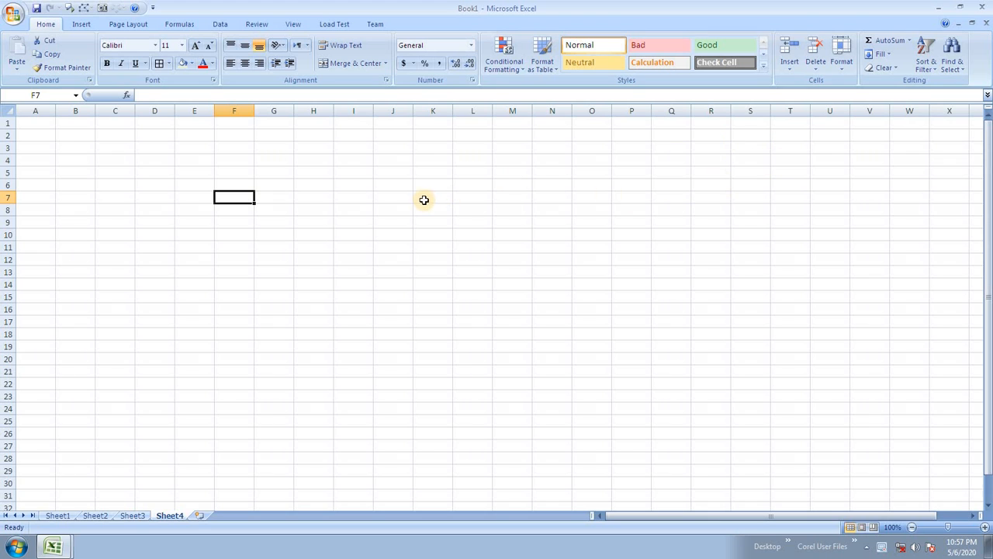
{"action": "left_click", "coordinate": [925, 61]}
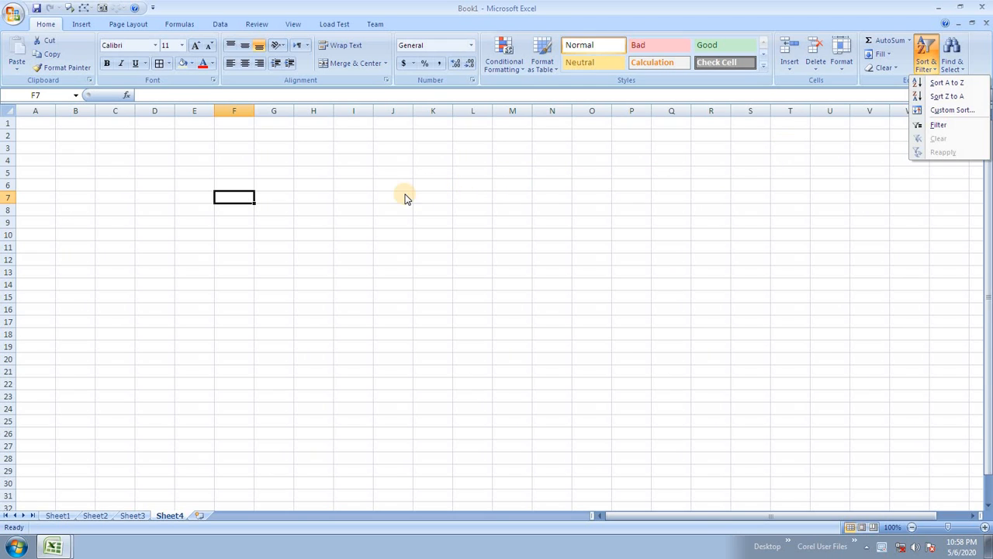
{"action": "left_click", "coordinate": [375, 209]}
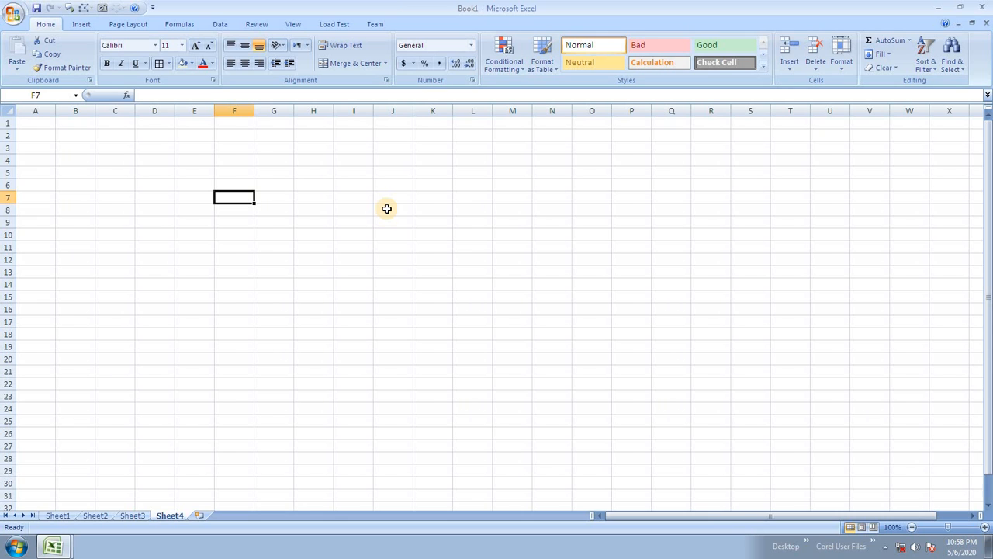
{"action": "left_click", "coordinate": [923, 61]}
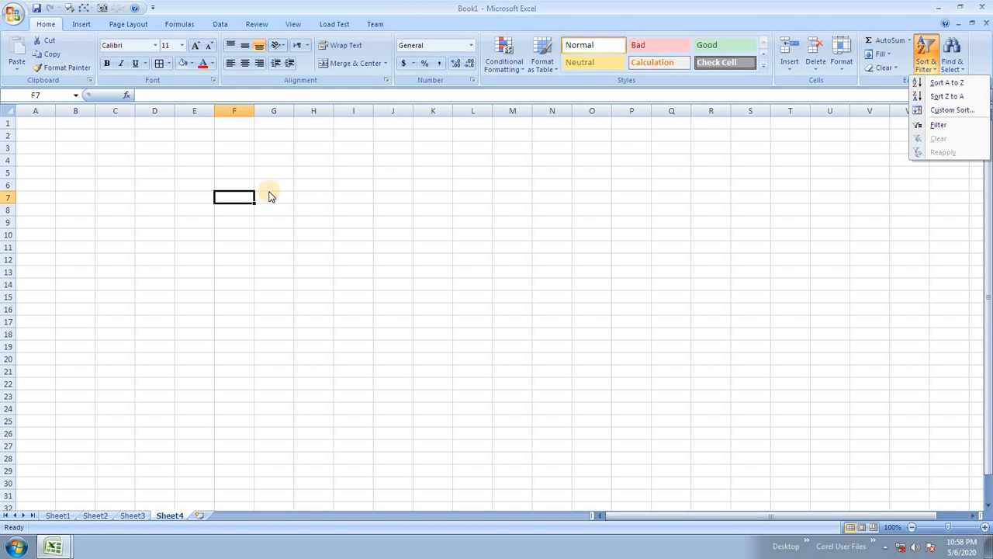
{"action": "left_click", "coordinate": [232, 183]}
Step: Enter the heading srno in F6 with the values 1, 3, 5, 2 and 4 beneath it in F7:F11
{"action": "left_click", "coordinate": [233, 181]}
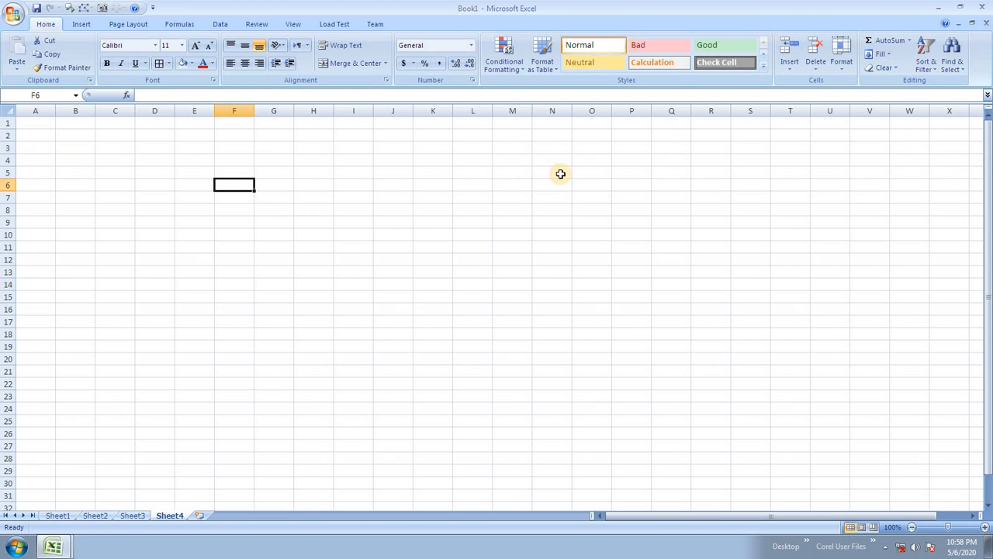
{"action": "type", "text": "srno"}
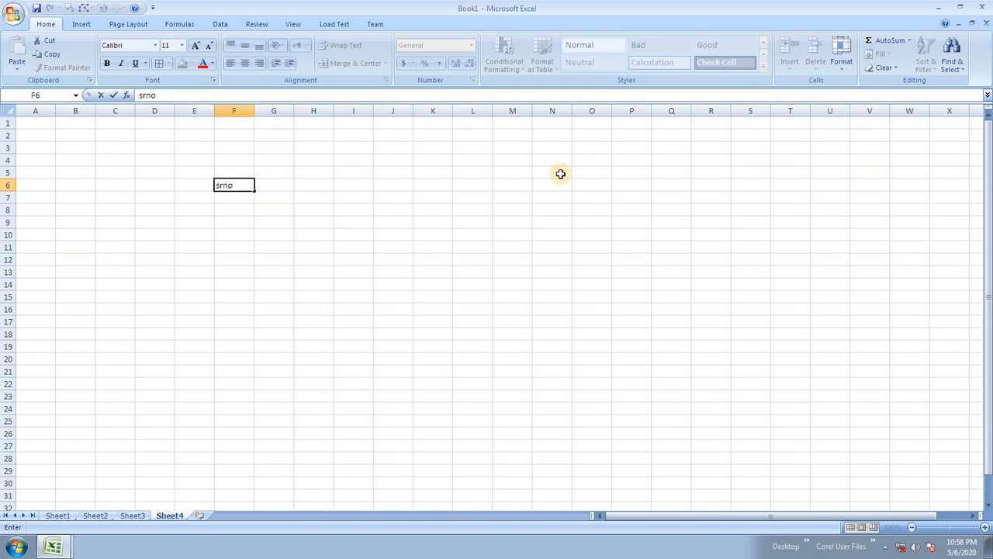
{"action": "key", "text": "Return"}
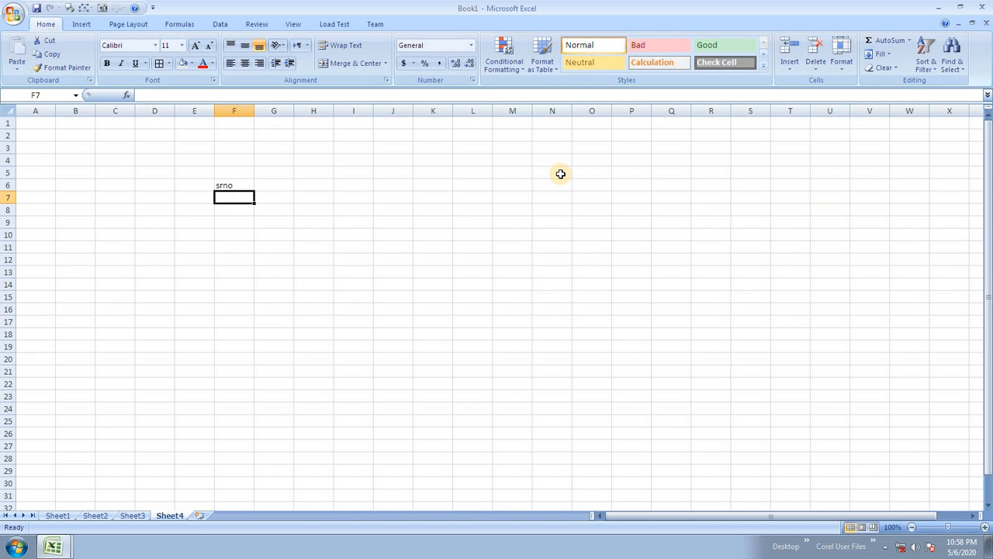
{"action": "type", "text": "1"}
{"action": "key", "text": "Return"}
{"action": "type", "text": "3"}
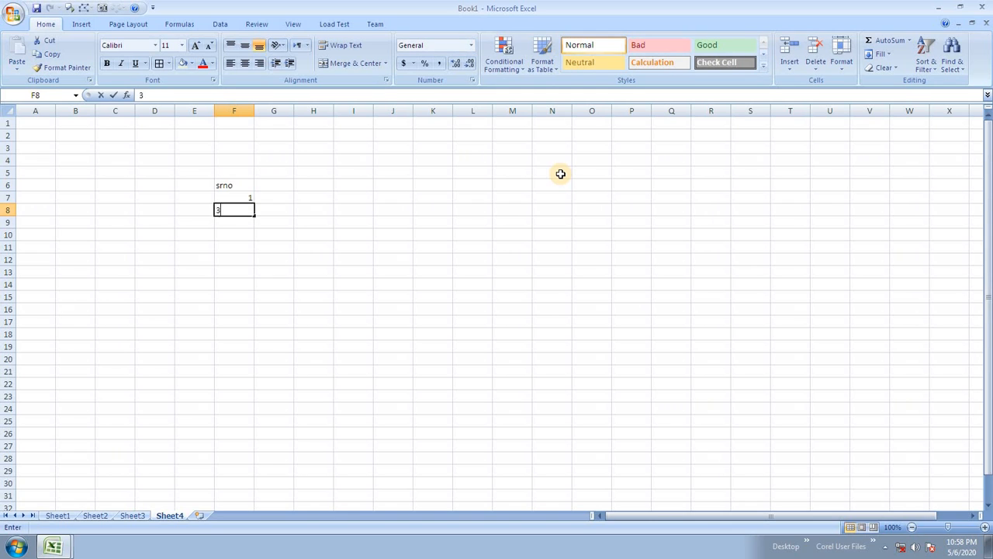
{"action": "key", "text": "Return"}
{"action": "type", "text": "5"}
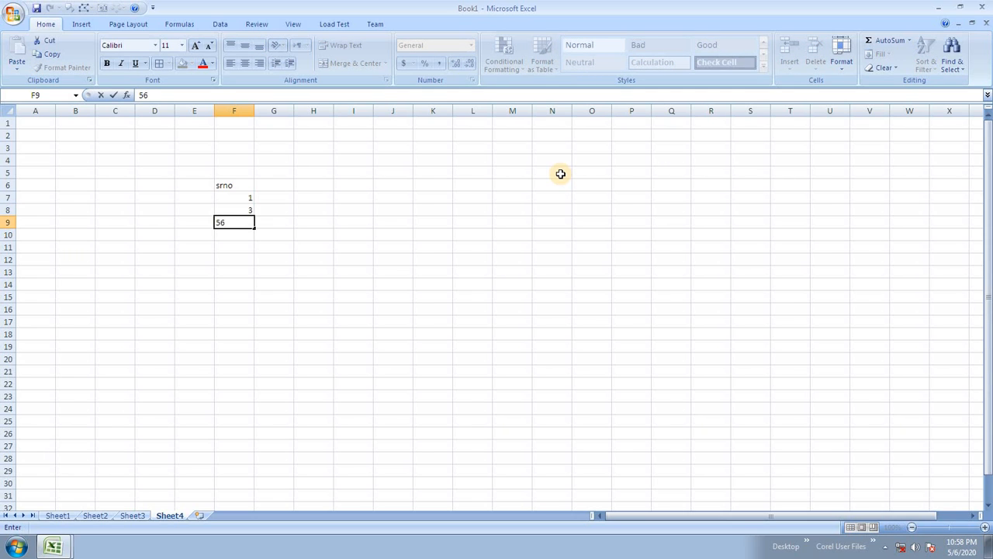
{"action": "key", "text": "Return"}
{"action": "type", "text": "2"}
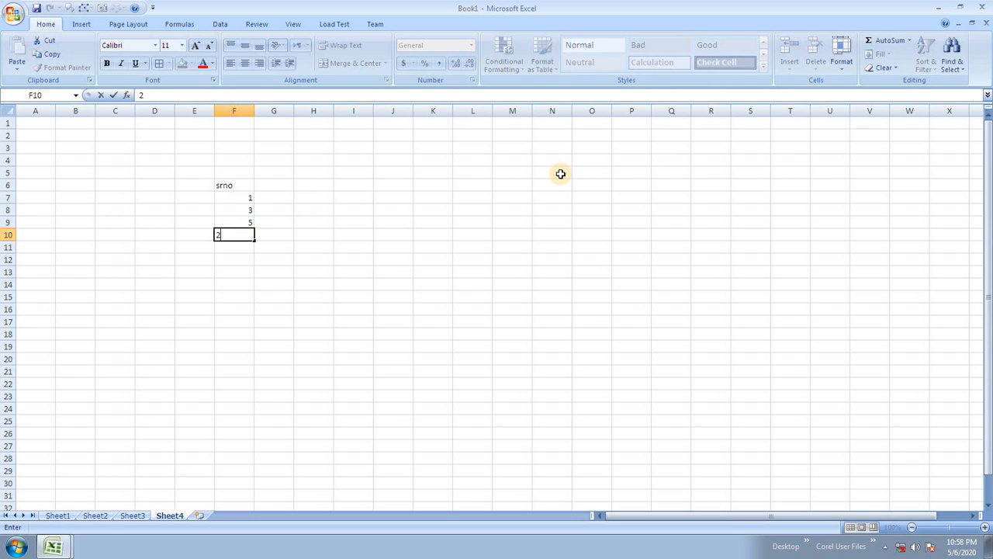
{"action": "key", "text": "Return"}
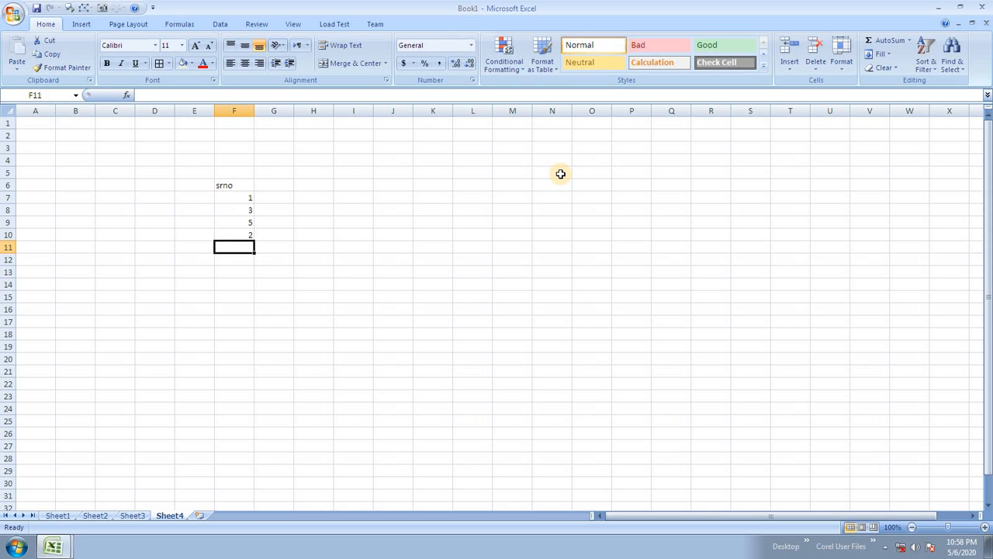
{"action": "type", "text": "4"}
{"action": "key", "text": "Return"}
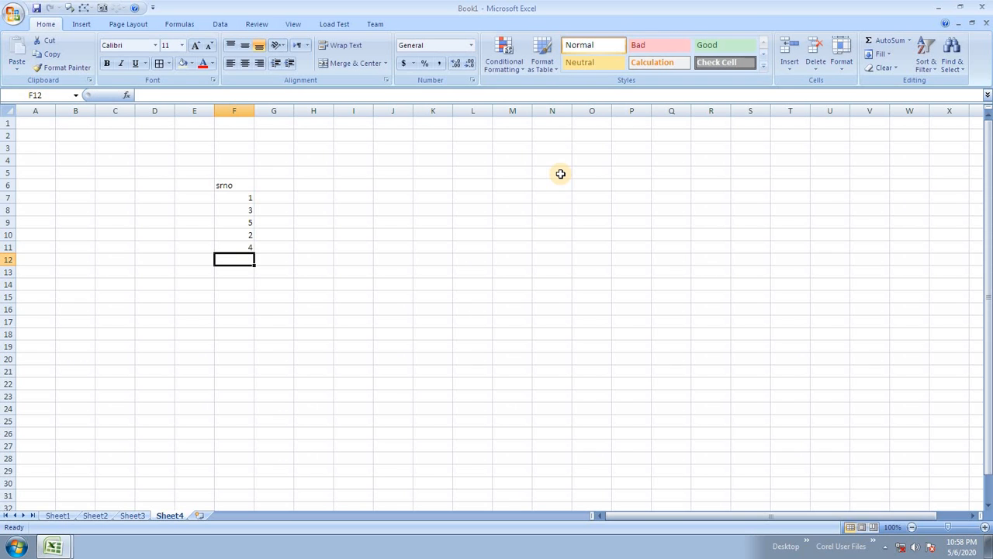
Step: Try sorting the srno values in F7:F11 from smallest to largest and undo that sort
{"action": "scroll", "coordinate": [254, 225], "scroll_direction": "up", "scroll_amount": 3}
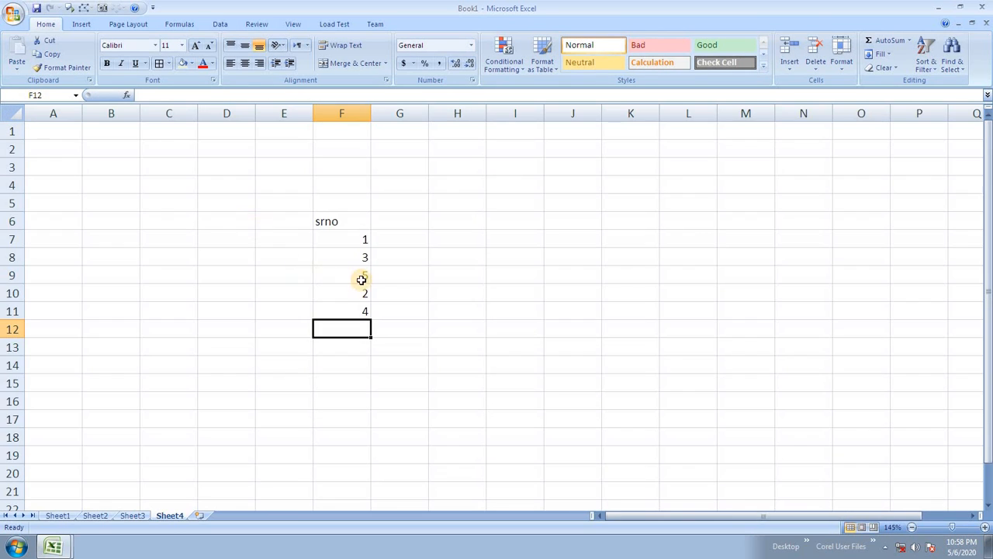
{"action": "scroll", "coordinate": [361, 279], "scroll_direction": "up", "scroll_amount": 2}
{"action": "left_click_drag", "start_coordinate": [421, 271], "coordinate": [432, 351]}
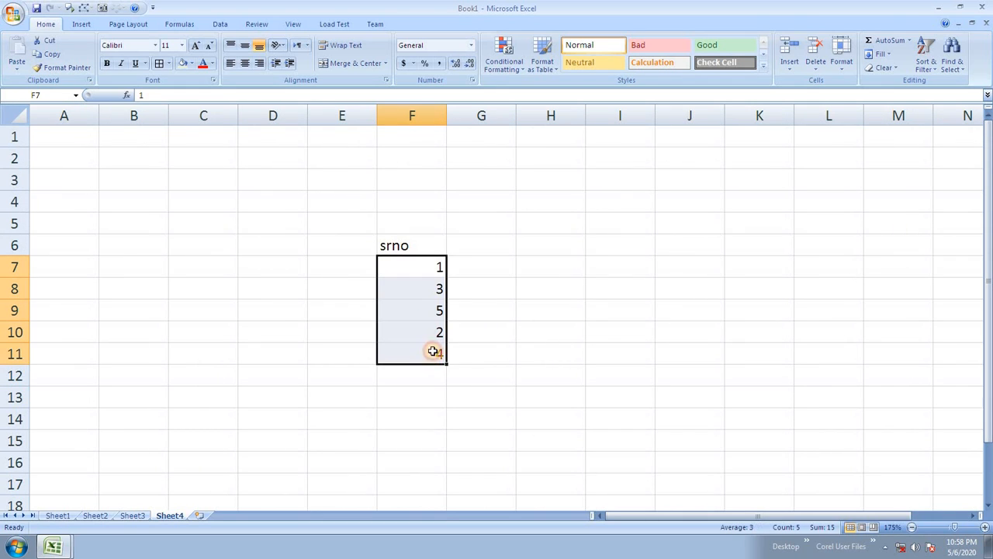
{"action": "left_click", "coordinate": [931, 56]}
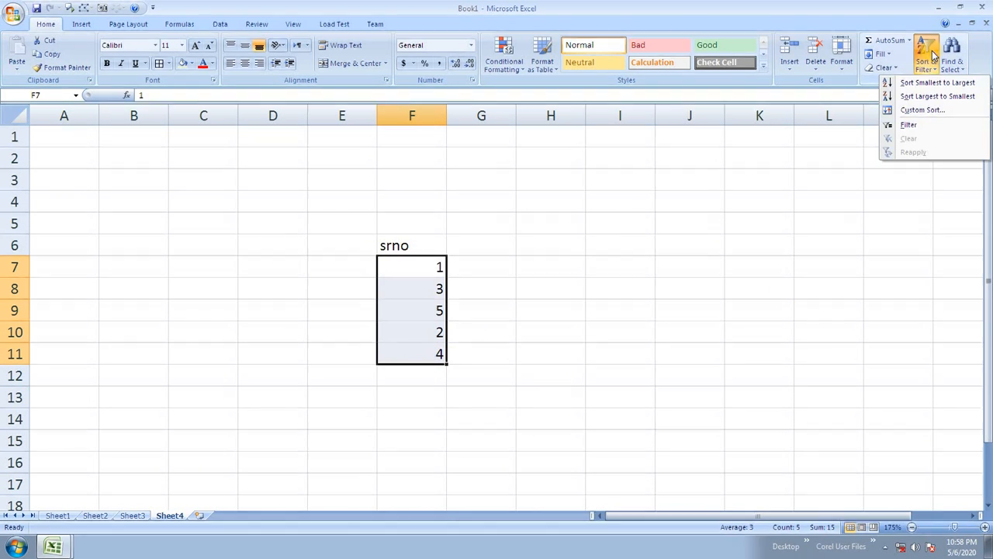
{"action": "left_click", "coordinate": [940, 84]}
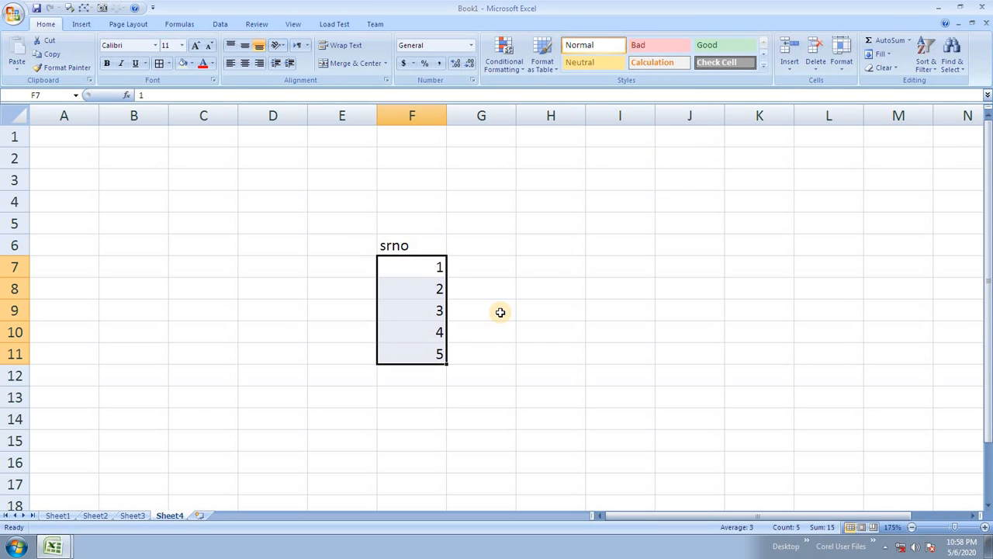
{"action": "key", "text": "ctrl+z"}
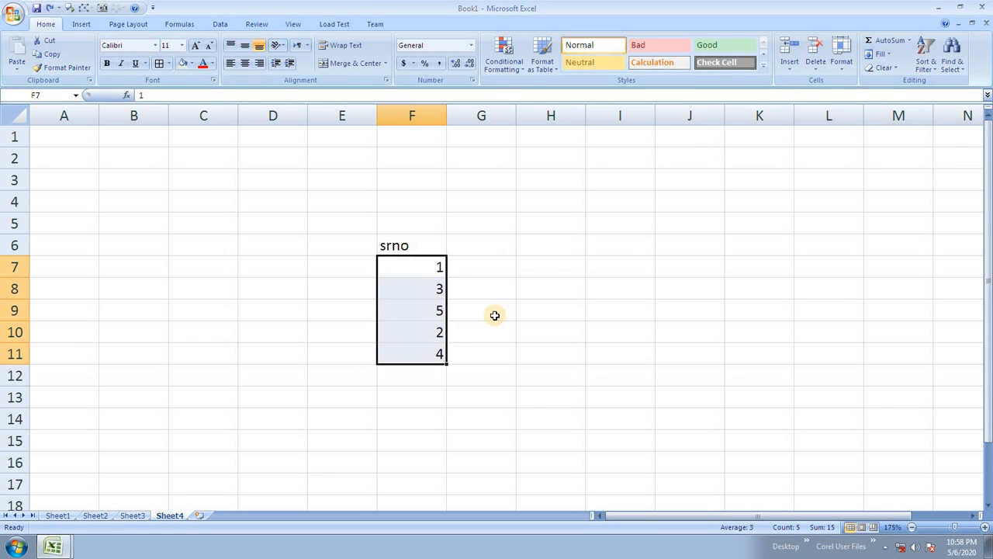
Step: Sort the srno values in F7:F11 from largest to smallest
{"action": "left_click", "coordinate": [920, 66]}
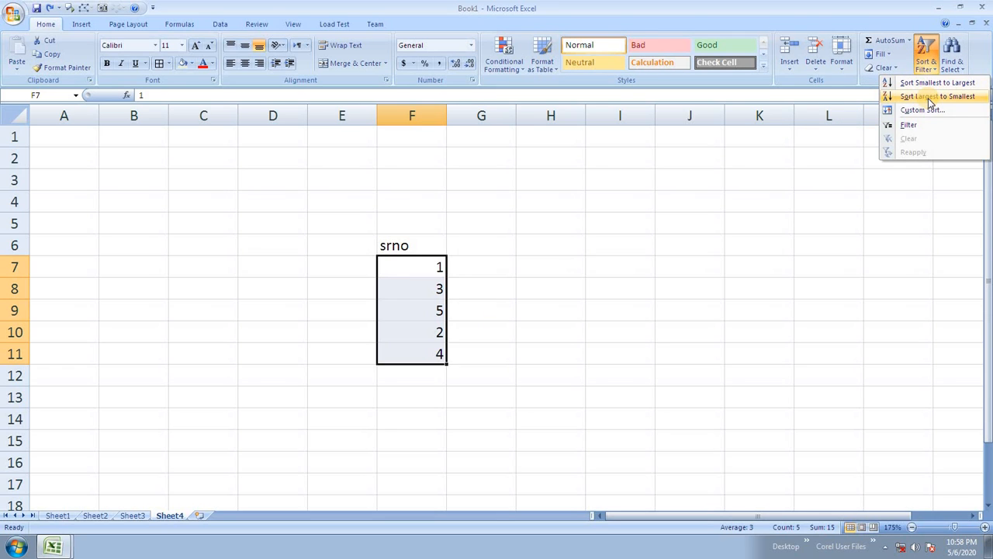
{"action": "left_click", "coordinate": [929, 96]}
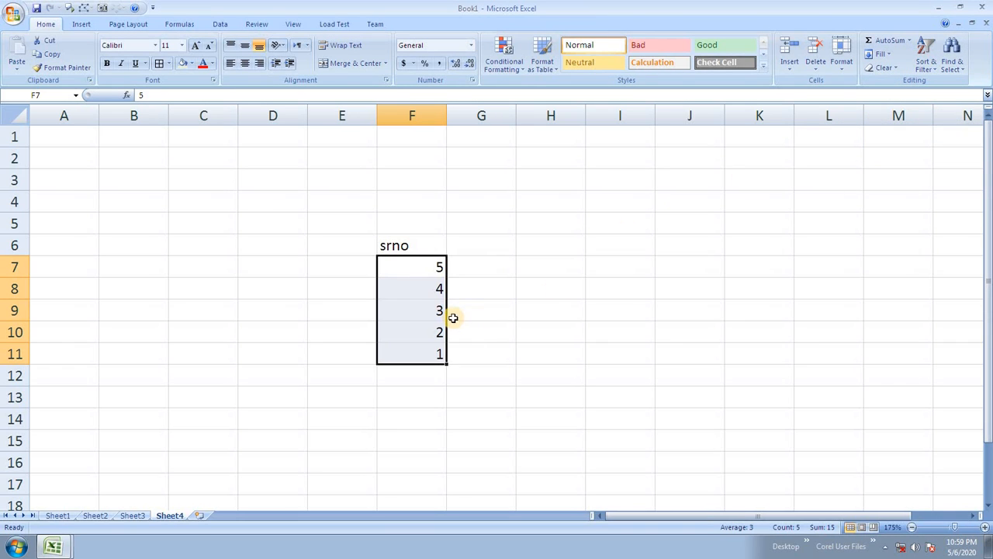
{"action": "left_click", "coordinate": [923, 62]}
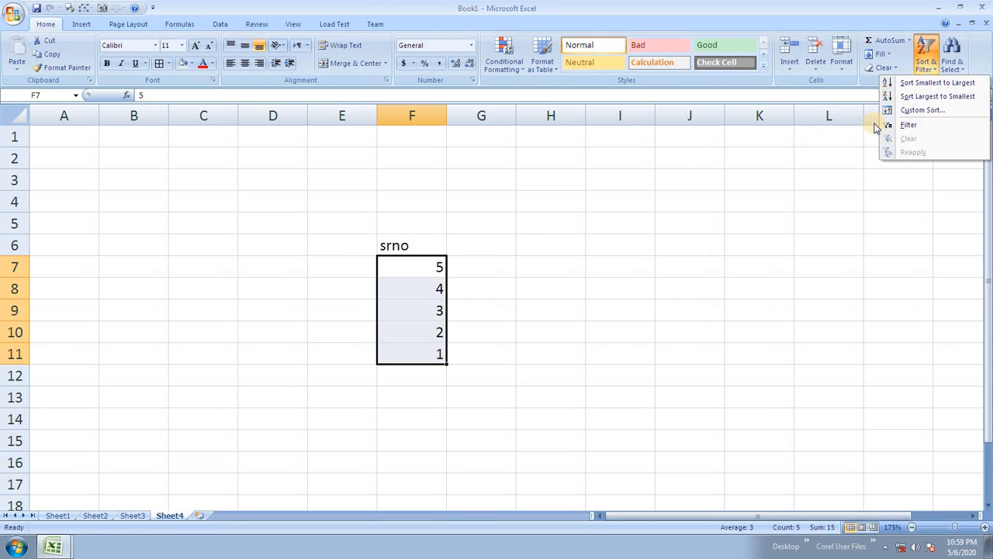
{"action": "left_click", "coordinate": [399, 264]}
{"action": "left_click", "coordinate": [463, 340]}
Step: Copy F7:F11 and paste it transposed as a row starting in G6
{"action": "left_click_drag", "start_coordinate": [422, 271], "coordinate": [440, 352]}
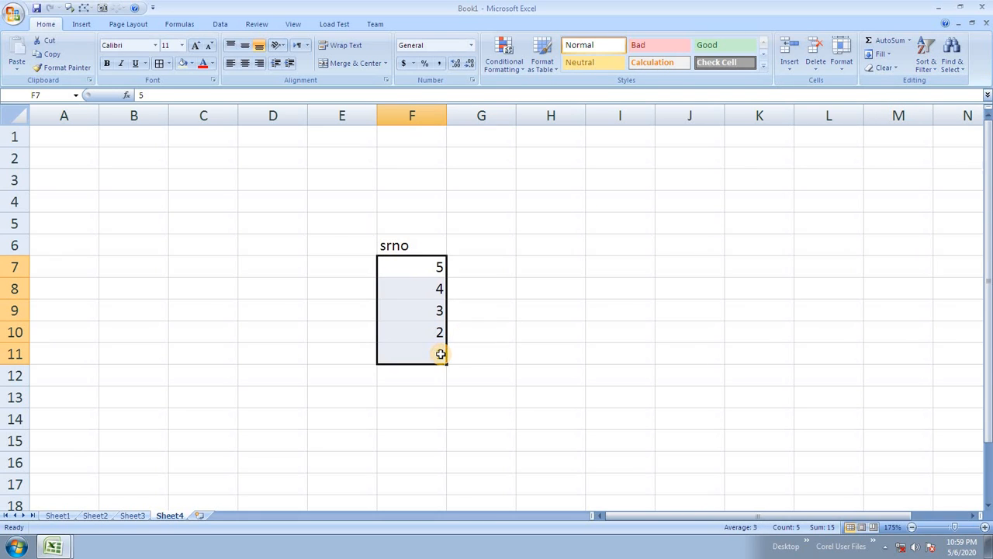
{"action": "key", "text": "ctrl+c"}
{"action": "left_click", "coordinate": [468, 245]}
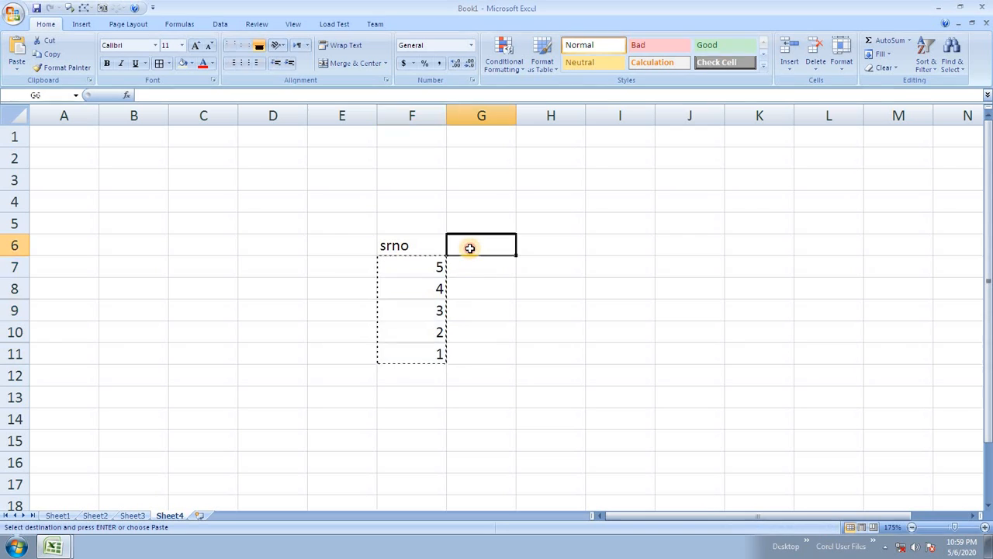
{"action": "key", "text": "ctrl+alt+v"}
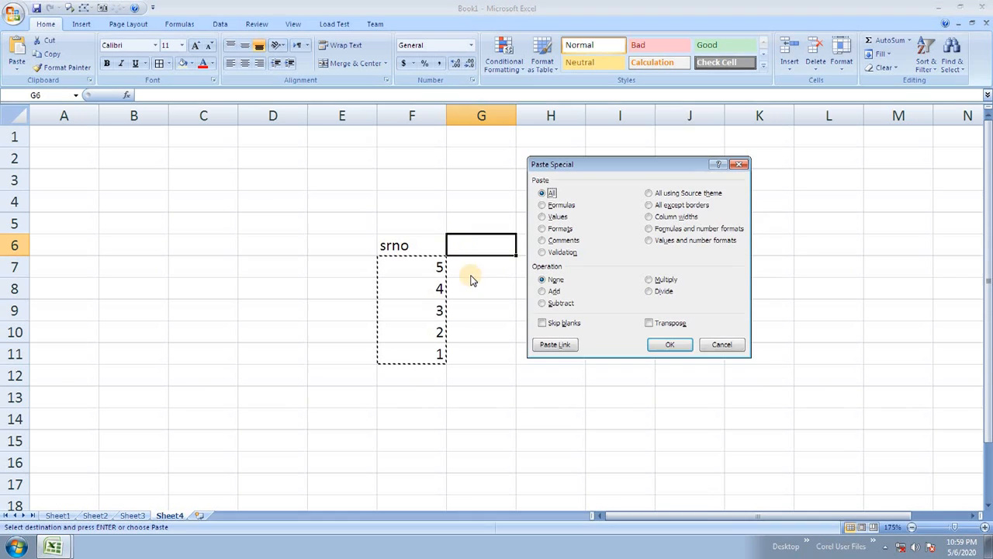
{"action": "left_click", "coordinate": [656, 323]}
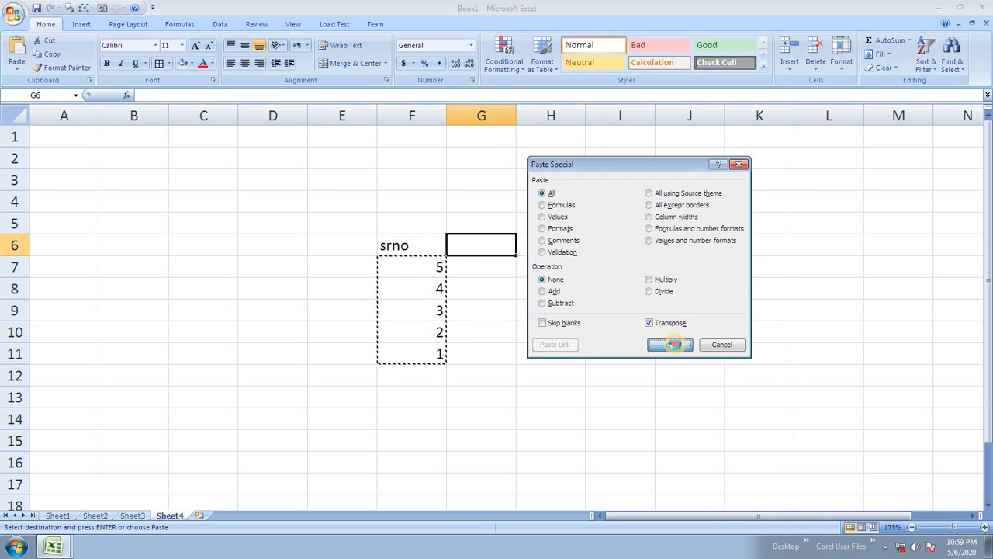
{"action": "left_click", "coordinate": [670, 343]}
Step: Delete the original vertical values in F7:F11
{"action": "left_click", "coordinate": [434, 332]}
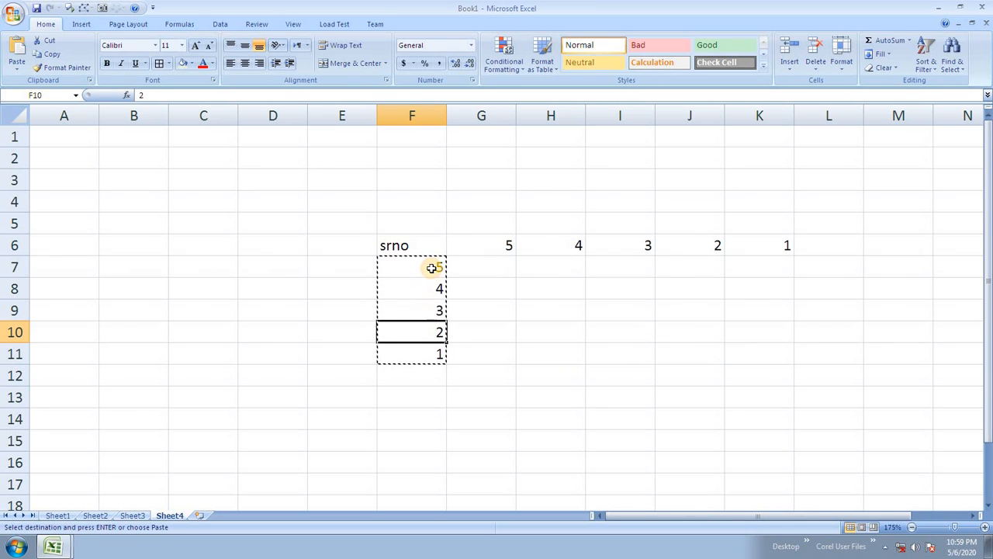
{"action": "left_click_drag", "start_coordinate": [435, 263], "coordinate": [438, 349]}
{"action": "key", "text": "Delete"}
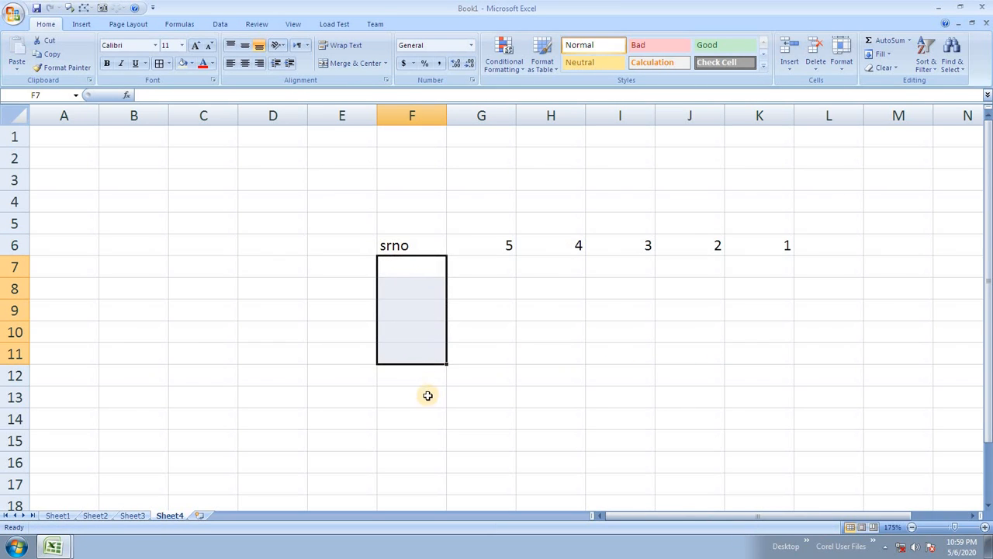
{"action": "left_click", "coordinate": [550, 239]}
{"action": "left_click", "coordinate": [508, 246]}
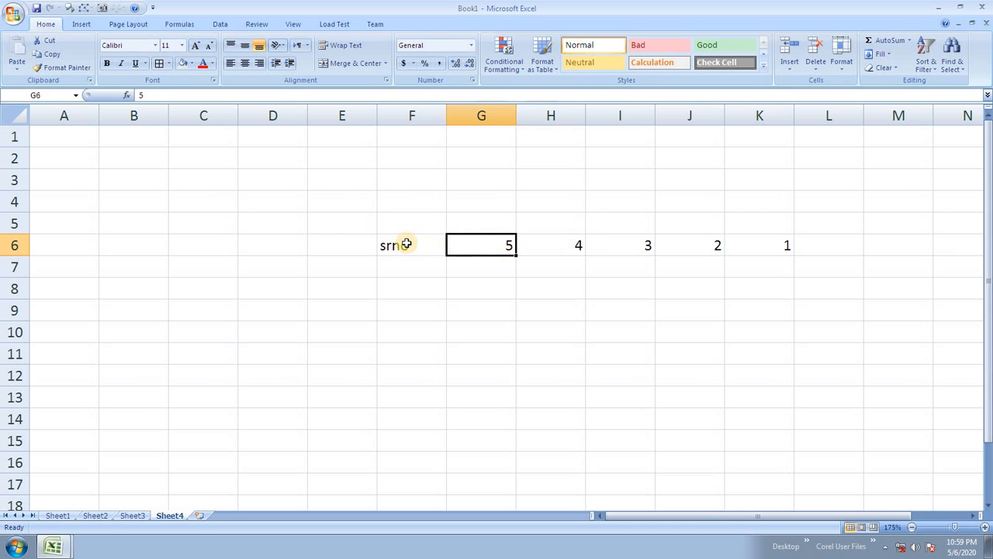
{"action": "left_click_drag", "start_coordinate": [406, 243], "coordinate": [758, 249]}
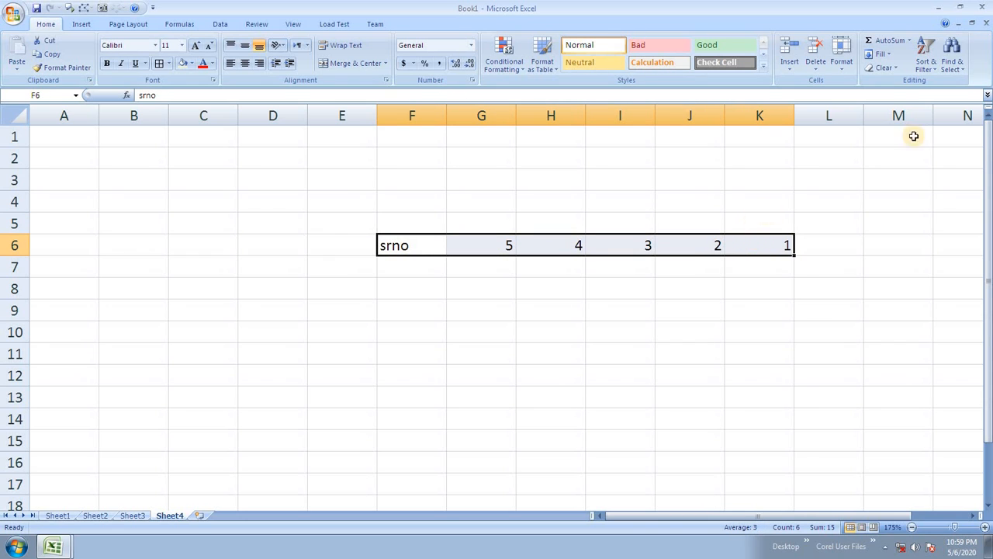
{"action": "left_click", "coordinate": [926, 58]}
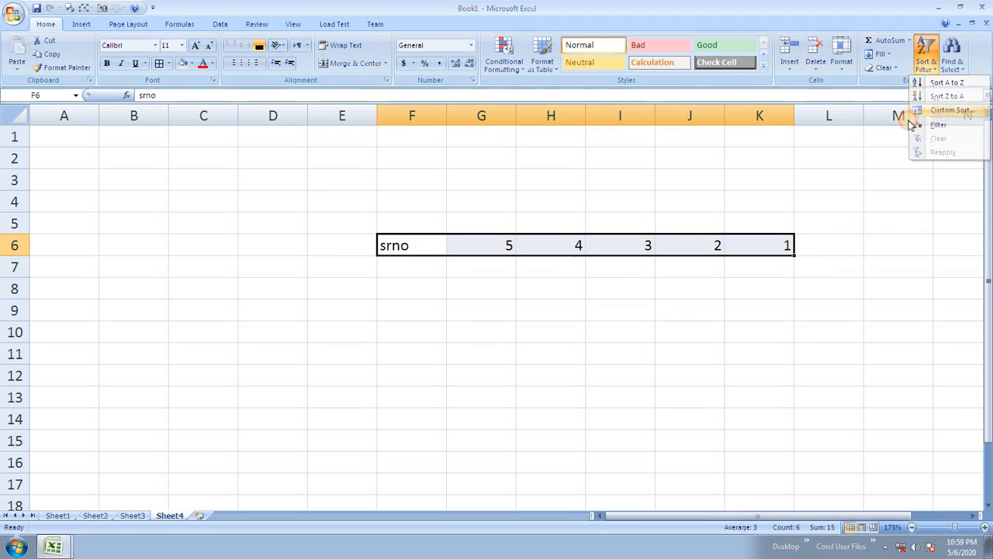
{"action": "left_click", "coordinate": [948, 110]}
{"action": "left_click_drag", "start_coordinate": [661, 191], "coordinate": [132, 128]}
{"action": "left_click", "coordinate": [264, 270]}
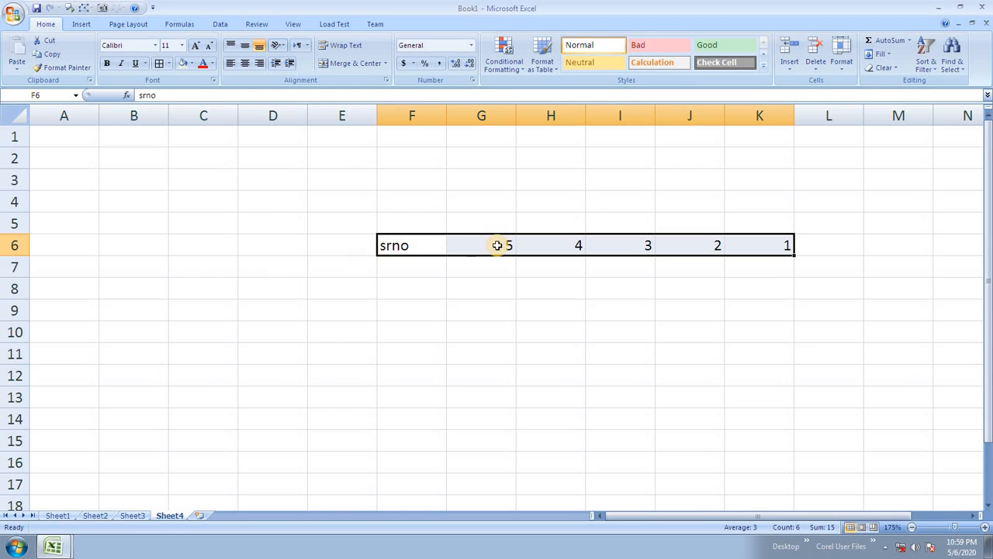
Step: Start a custom sort on G6:K6 and set its orientation to sort left to right
{"action": "left_click_drag", "start_coordinate": [483, 244], "coordinate": [727, 236]}
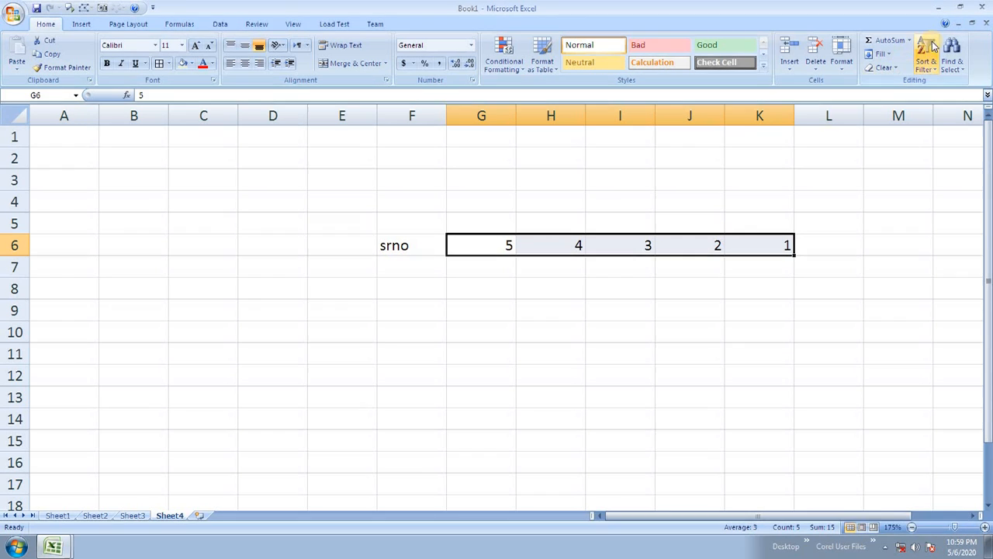
{"action": "left_click", "coordinate": [925, 54]}
{"action": "left_click", "coordinate": [924, 110]}
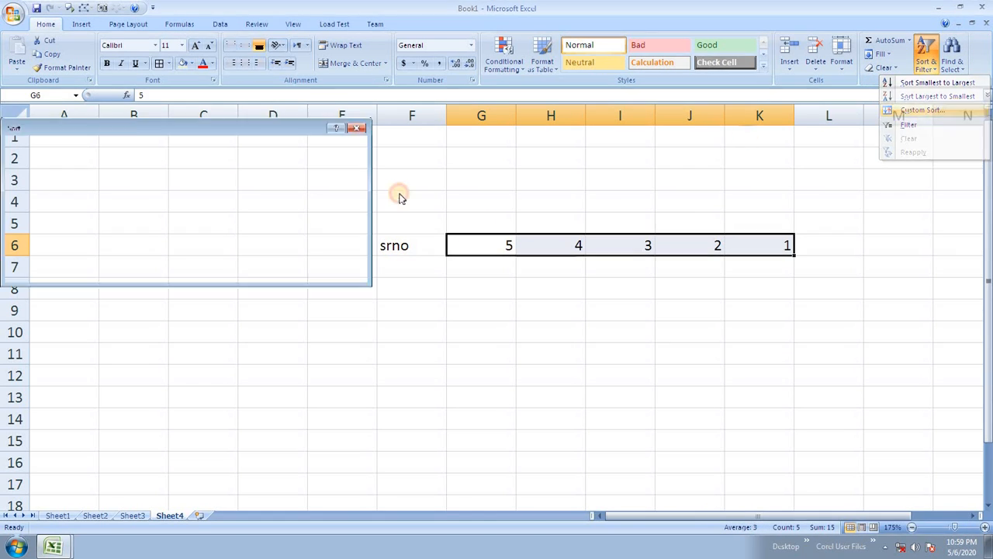
{"action": "left_click", "coordinate": [242, 149]}
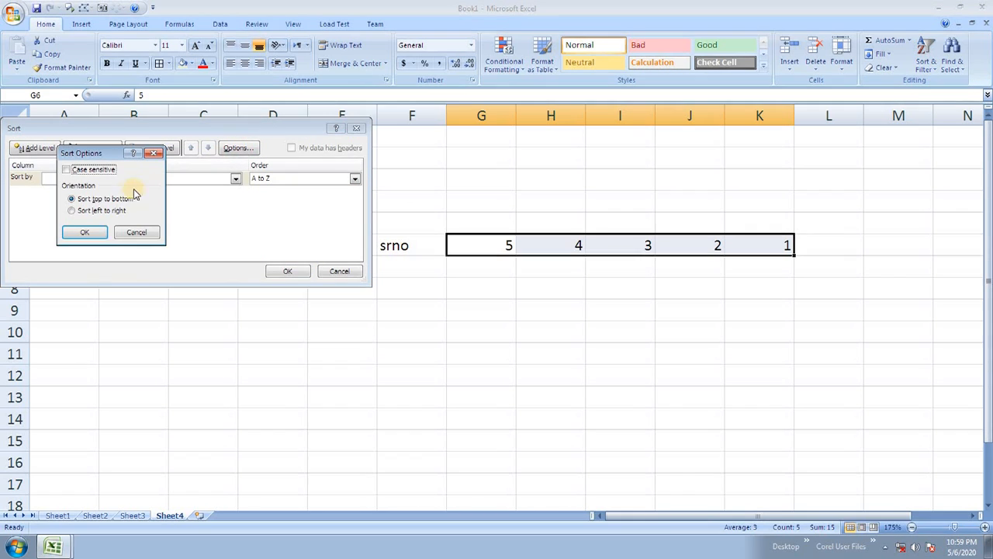
{"action": "left_click", "coordinate": [109, 211]}
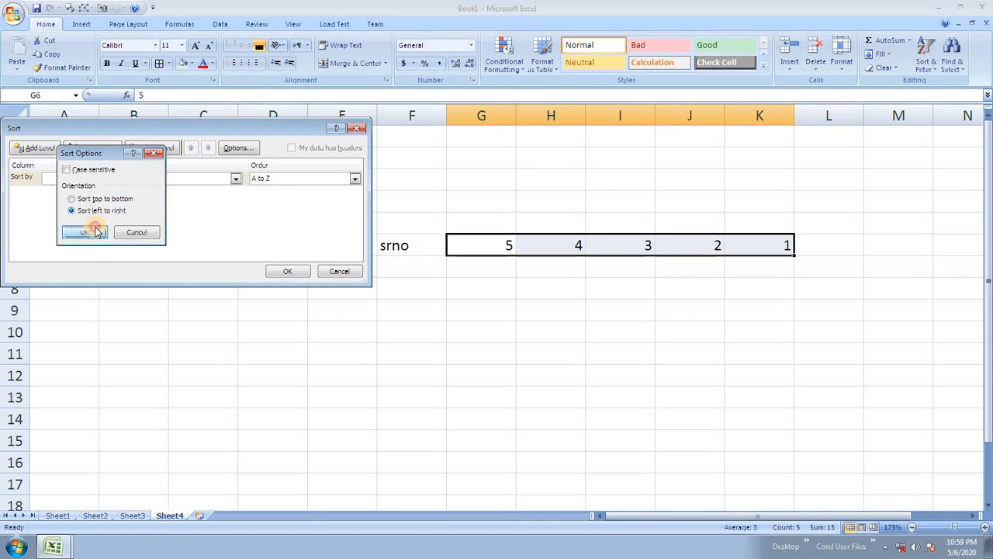
{"action": "left_click", "coordinate": [86, 232]}
Step: Sort the selected range by the values in Row 6, smallest to largest
{"action": "left_click", "coordinate": [286, 271]}
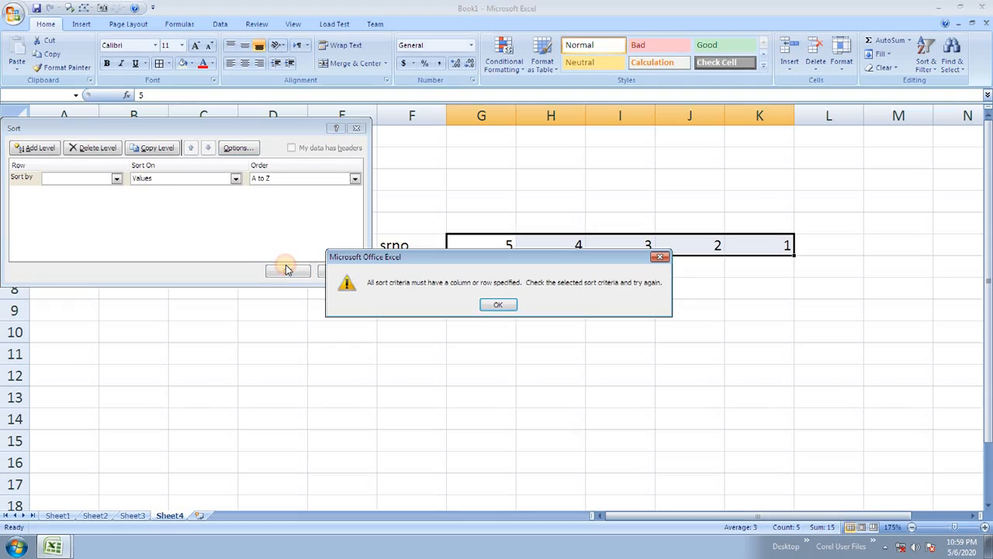
{"action": "left_click", "coordinate": [499, 305]}
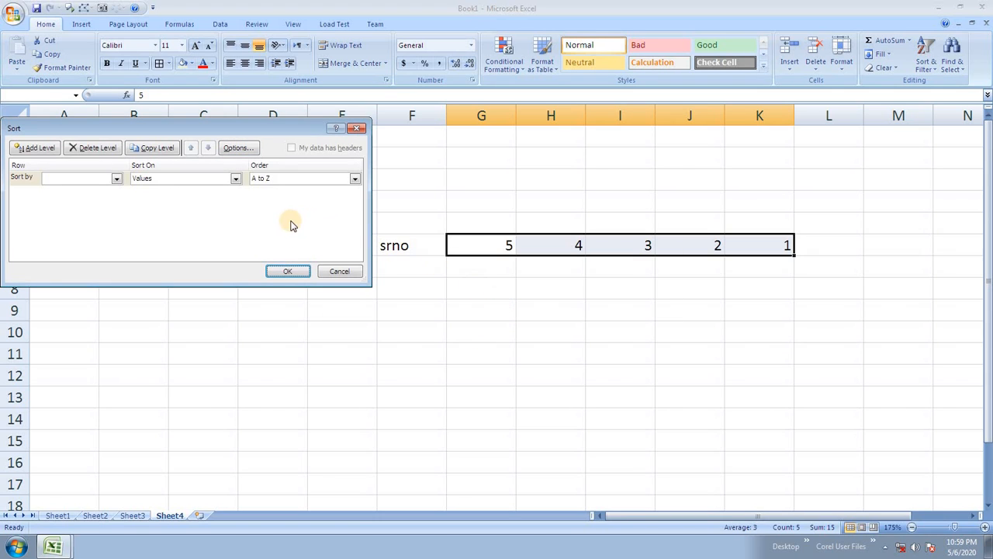
{"action": "left_click", "coordinate": [88, 178]}
{"action": "left_click", "coordinate": [85, 191]}
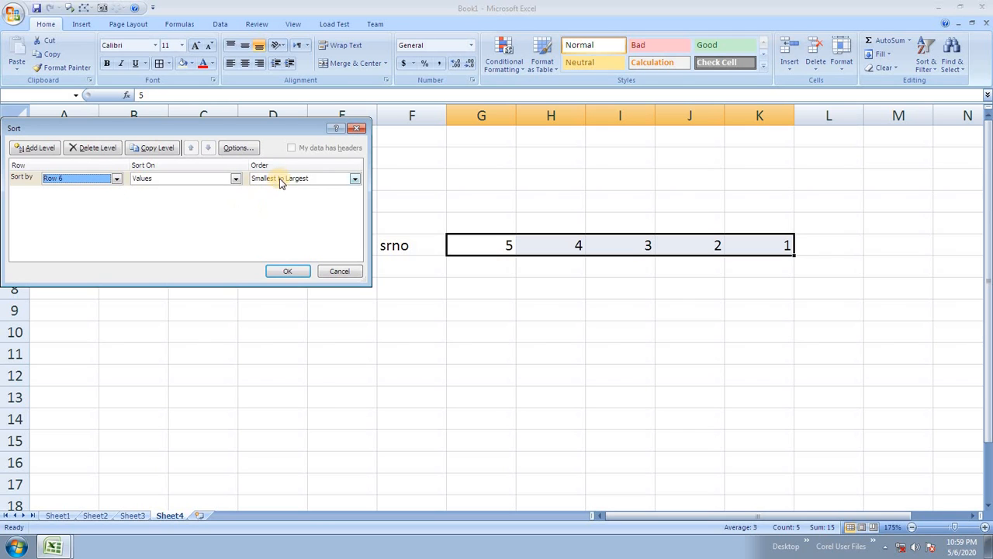
{"action": "left_click", "coordinate": [287, 272]}
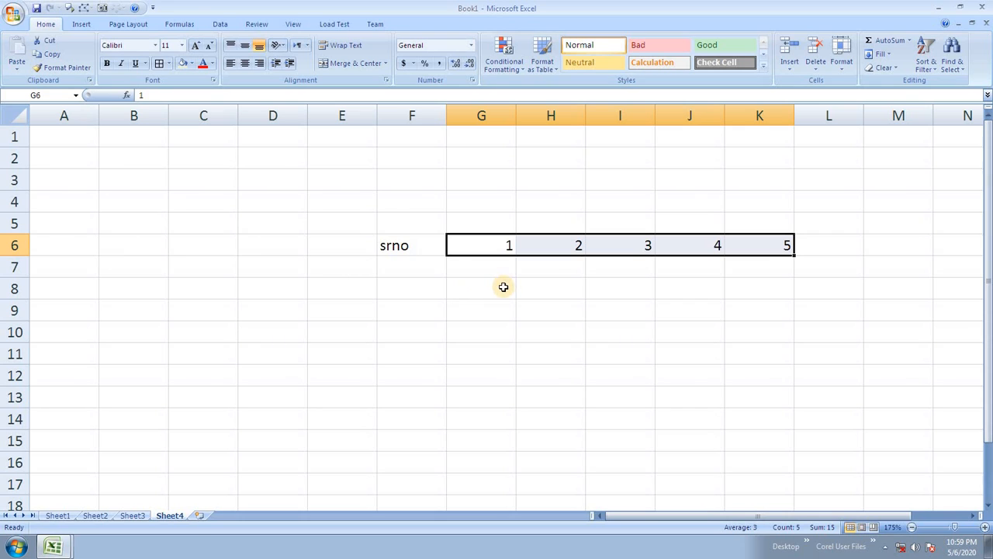
{"action": "left_click", "coordinate": [427, 250]}
{"action": "left_click", "coordinate": [925, 62]}
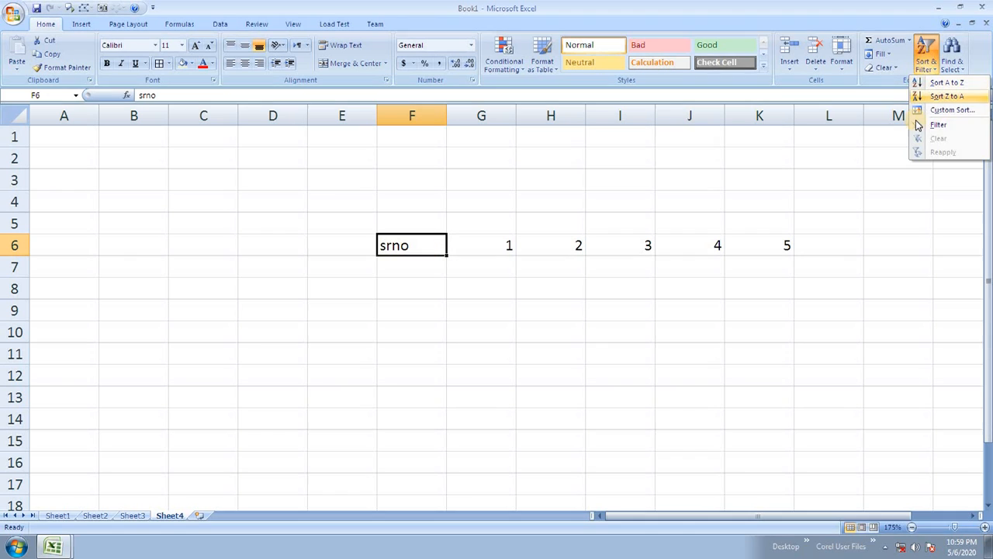
{"action": "left_click", "coordinate": [442, 275]}
{"action": "left_click", "coordinate": [410, 304]}
Step: Delete the srno label and its numbers from F6:K6
{"action": "left_click", "coordinate": [442, 242]}
{"action": "left_click_drag", "start_coordinate": [442, 241], "coordinate": [774, 241]}
{"action": "key", "text": "Delete"}
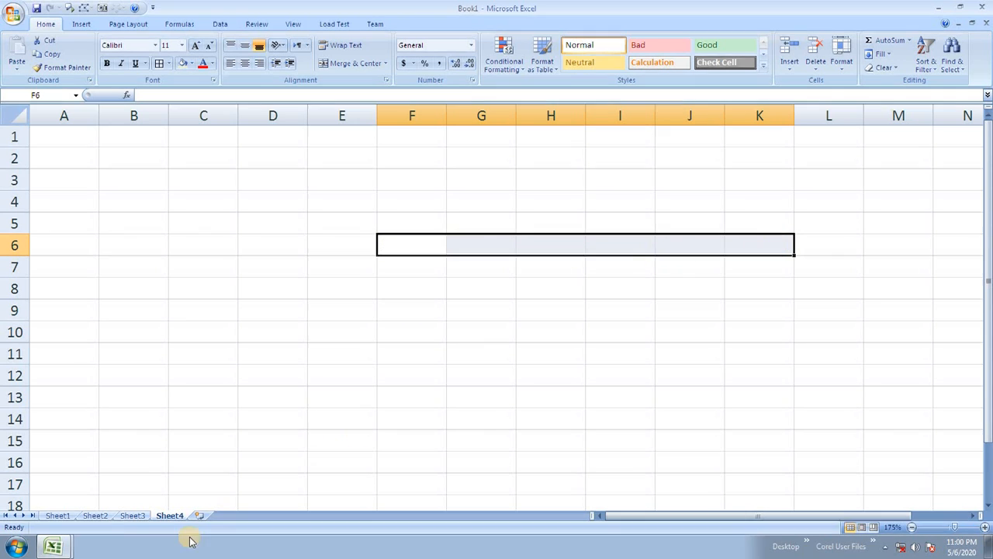
Step: Switch to the Book2 workbook and display the Sem 1st table on Sheet1
{"action": "left_click", "coordinate": [65, 547]}
{"action": "left_click", "coordinate": [52, 517]}
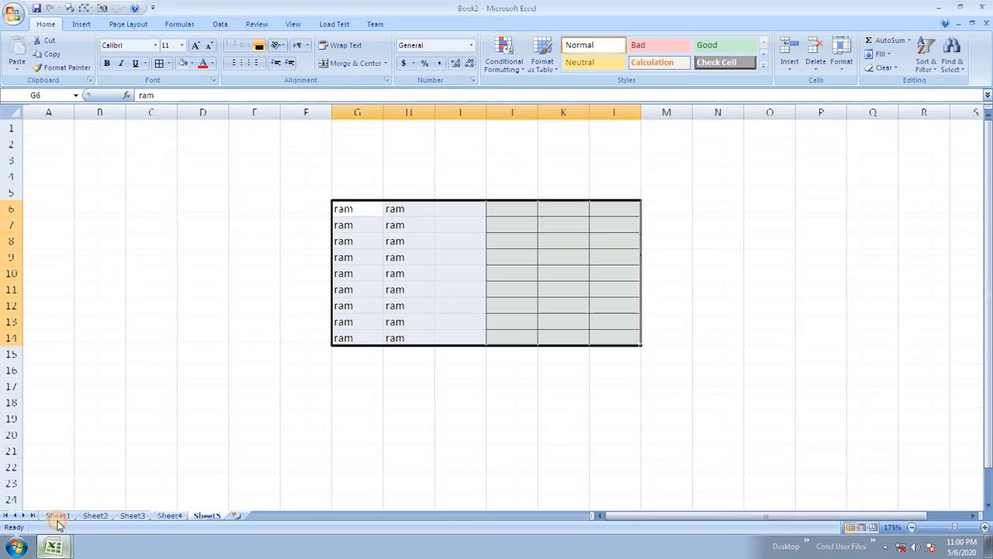
{"action": "left_click", "coordinate": [62, 516]}
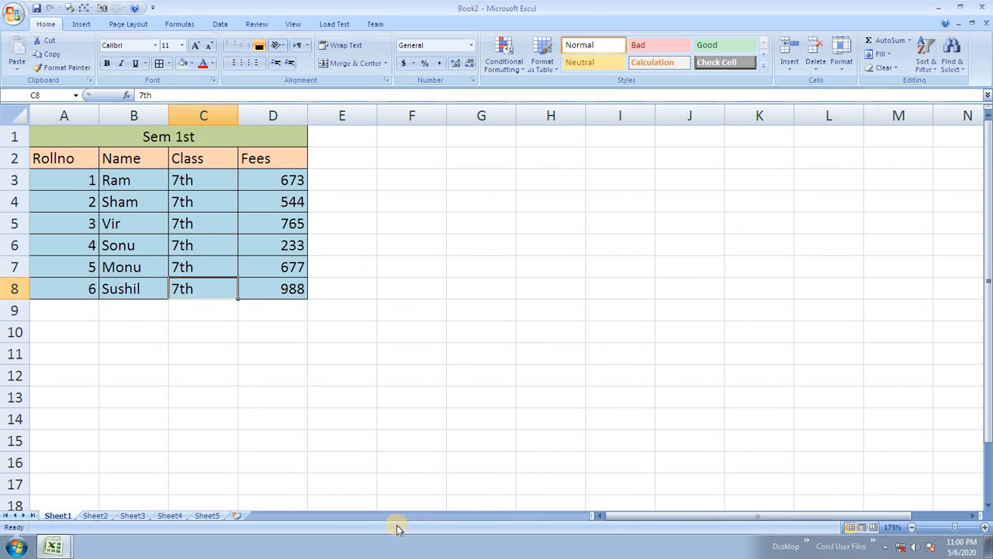
{"action": "left_click", "coordinate": [630, 513]}
{"action": "left_click", "coordinate": [215, 237]}
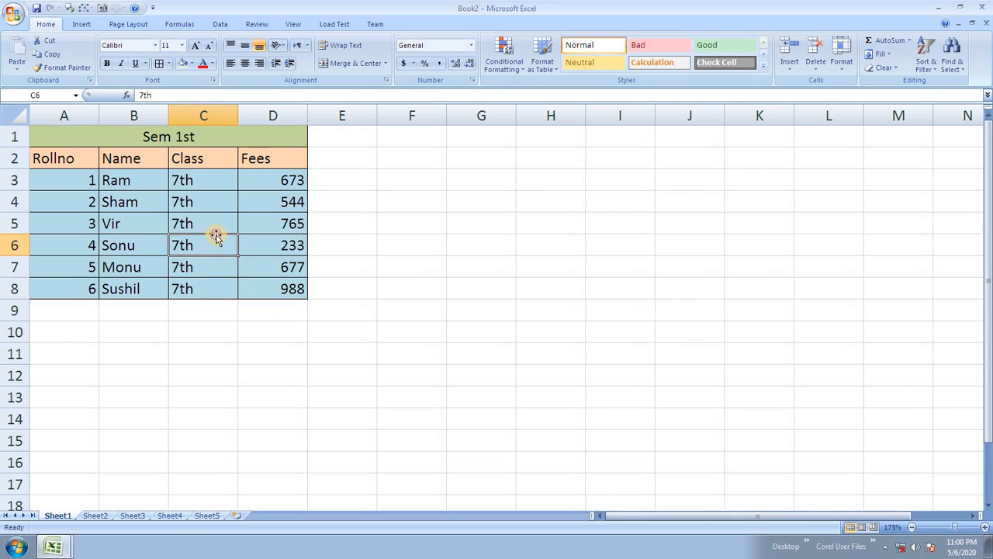
{"action": "left_click", "coordinate": [132, 156]}
{"action": "left_click", "coordinate": [84, 163]}
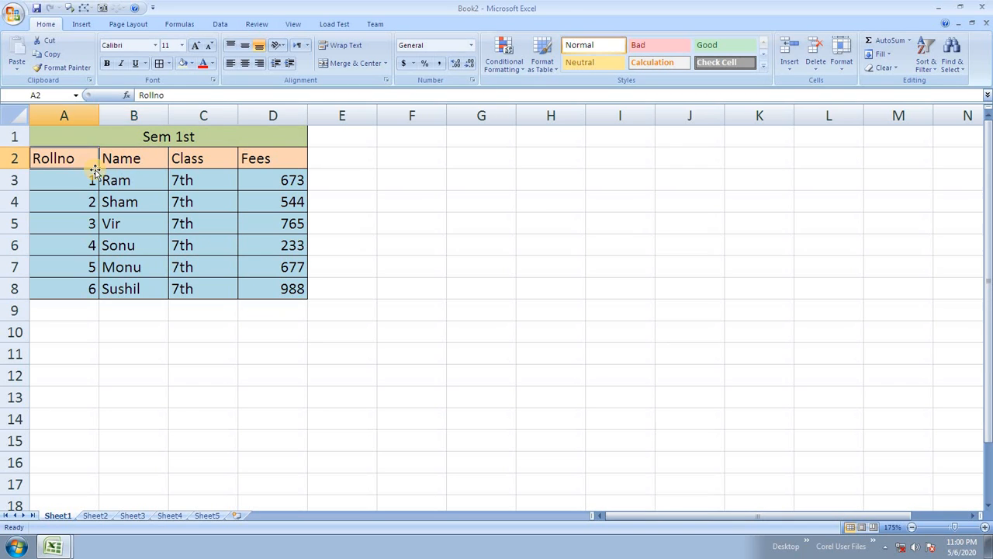
{"action": "left_click", "coordinate": [120, 180]}
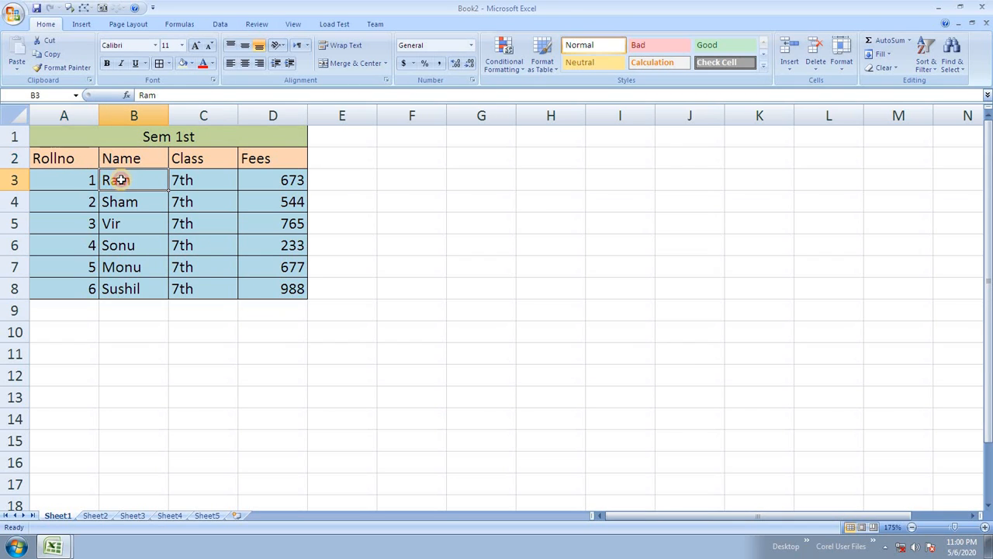
{"action": "left_click", "coordinate": [86, 164]}
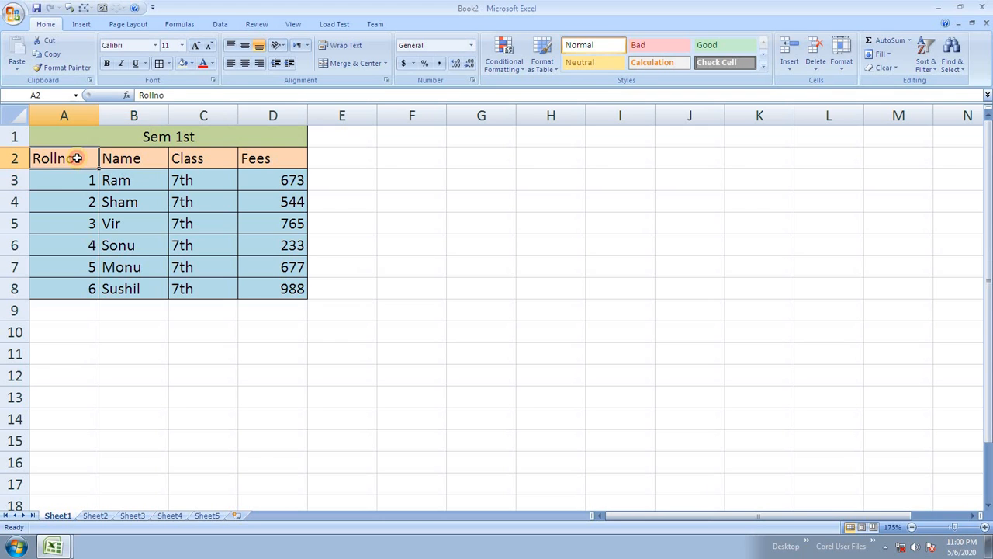
{"action": "left_click", "coordinate": [126, 160]}
Step: Change the Class values to 5th in C4, 3rd in C5 and 5th in C7
{"action": "left_click", "coordinate": [198, 201]}
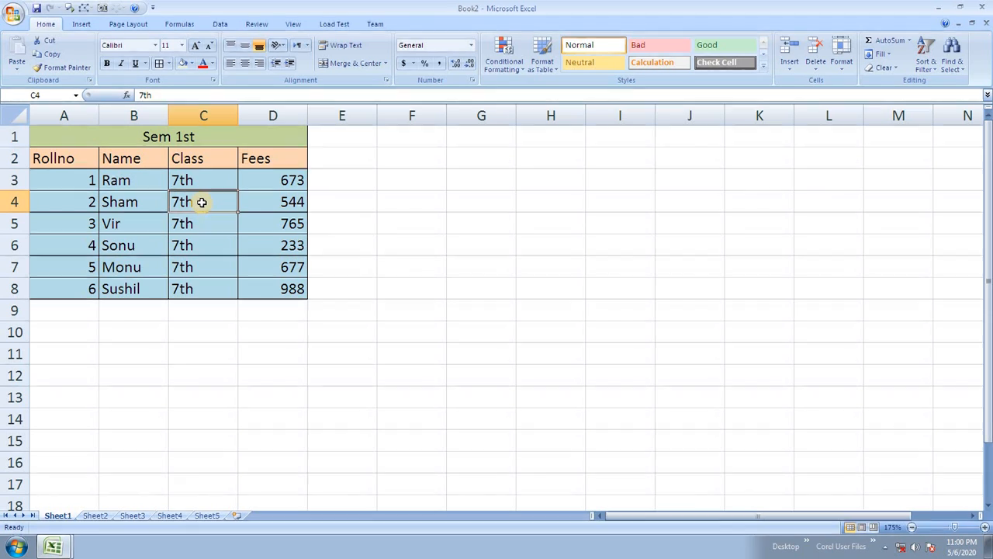
{"action": "type", "text": "5t"}
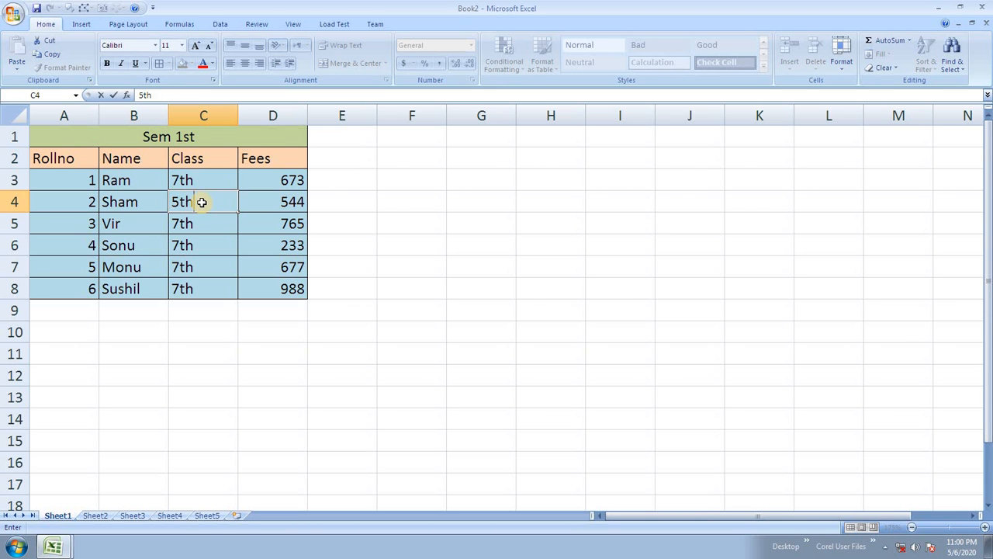
{"action": "key", "text": "Return"}
{"action": "type", "text": "3rd"}
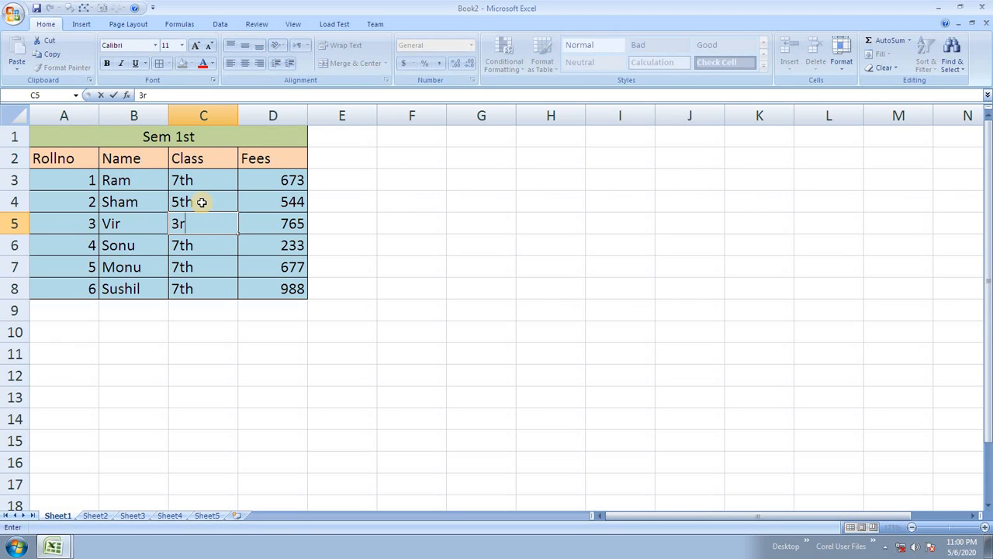
{"action": "key", "text": "Return"}
{"action": "key", "text": "Return"}
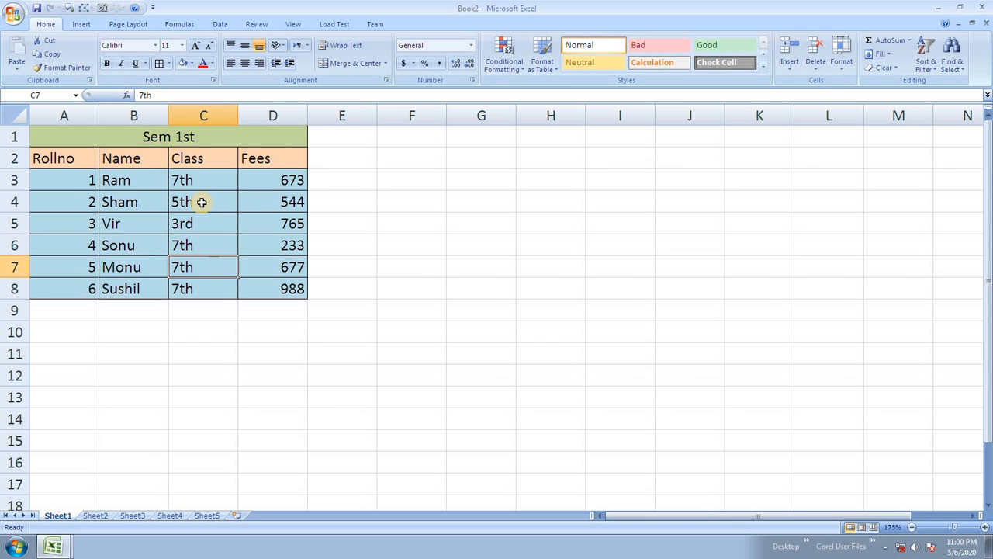
{"action": "type", "text": "5th"}
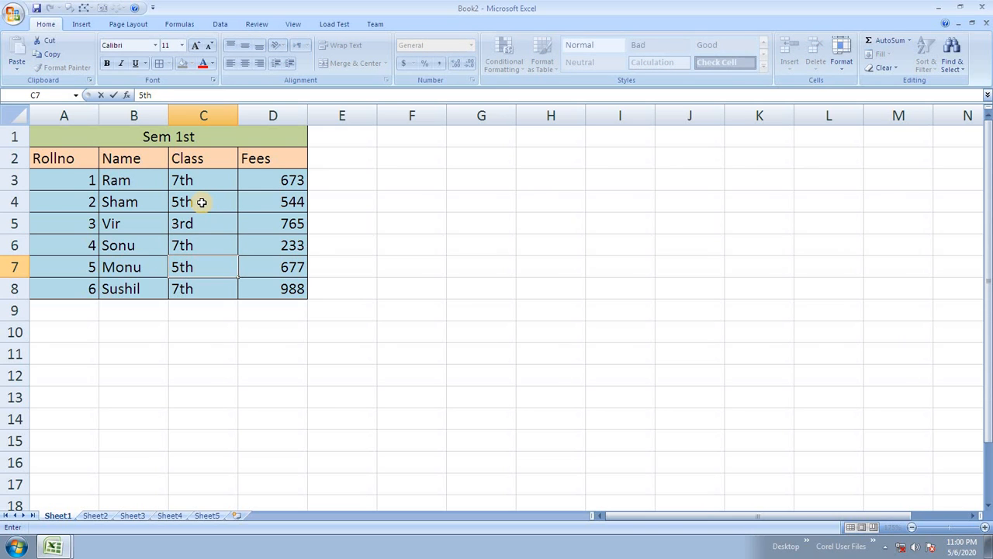
{"action": "left_click", "coordinate": [193, 223]}
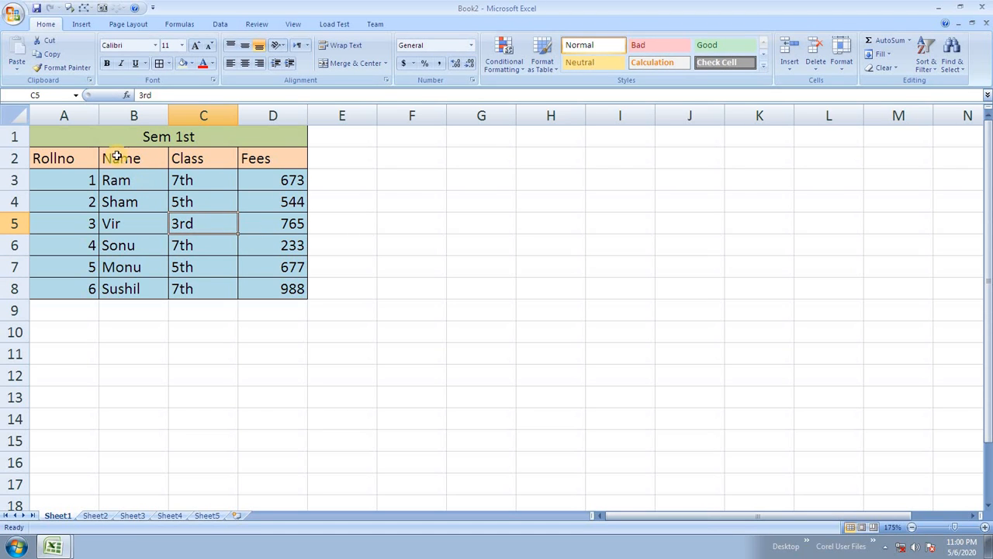
Step: Turn on Filter for the header row A2:D2 of the Sem 1st table
{"action": "left_click", "coordinate": [85, 159]}
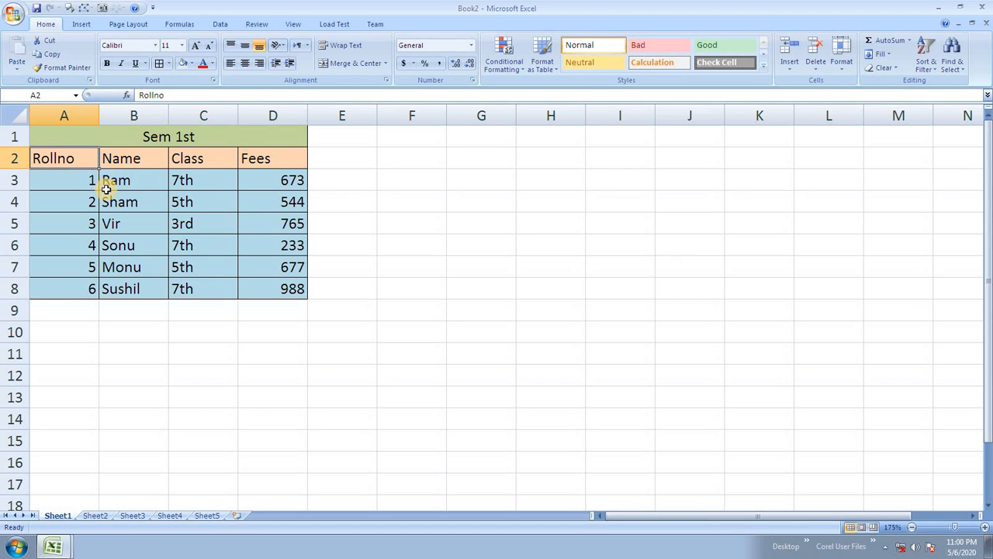
{"action": "left_click_drag", "start_coordinate": [80, 160], "coordinate": [231, 158]}
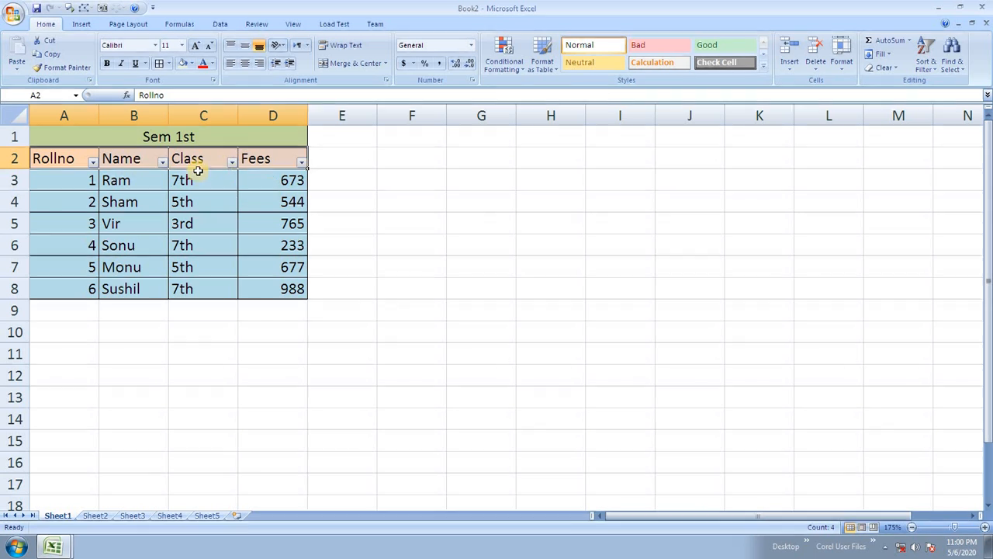
{"action": "key", "text": "ctrl+shift+l"}
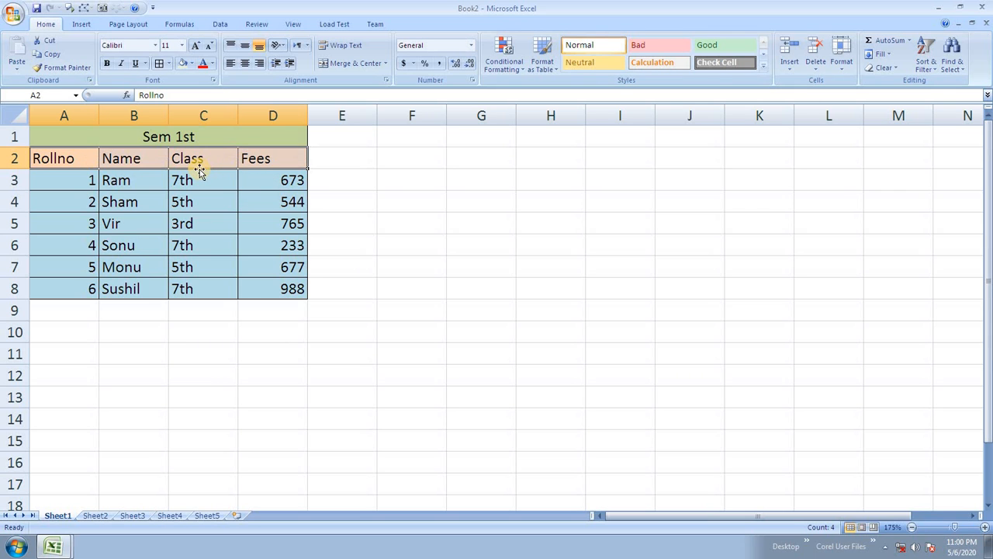
{"action": "left_click", "coordinate": [926, 56]}
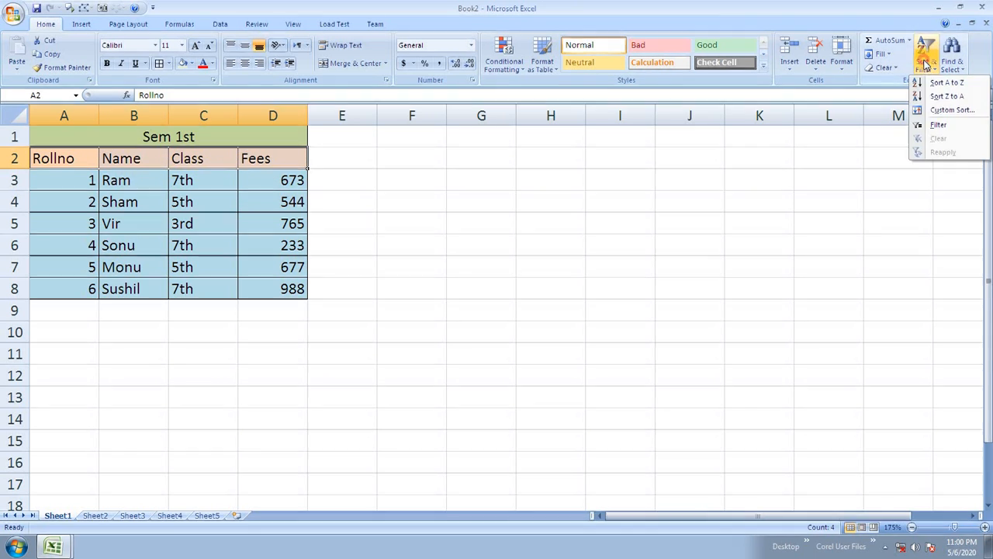
{"action": "left_click", "coordinate": [941, 126]}
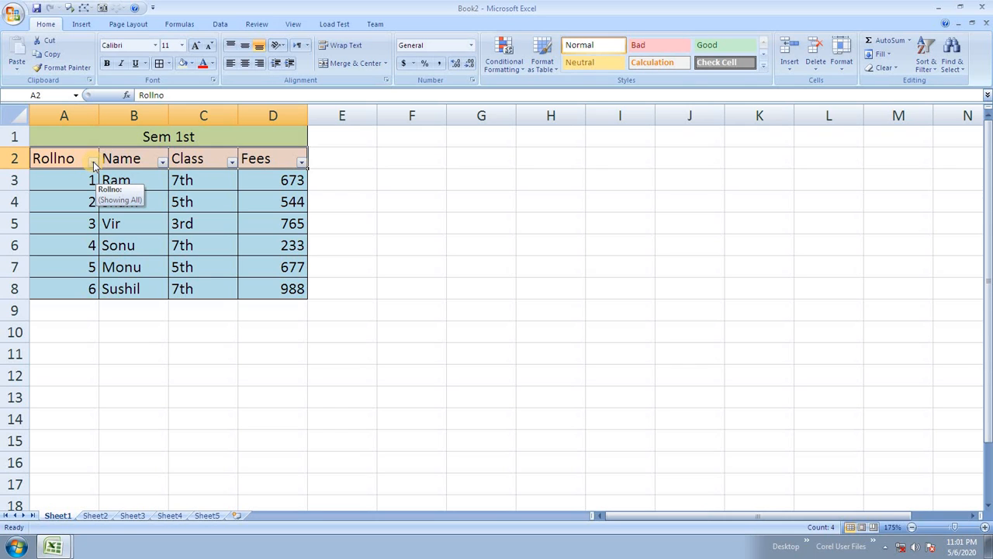
Step: Filter the Rollno column to show only roll numbers 1, 2, 3 and 4
{"action": "left_click", "coordinate": [93, 163]}
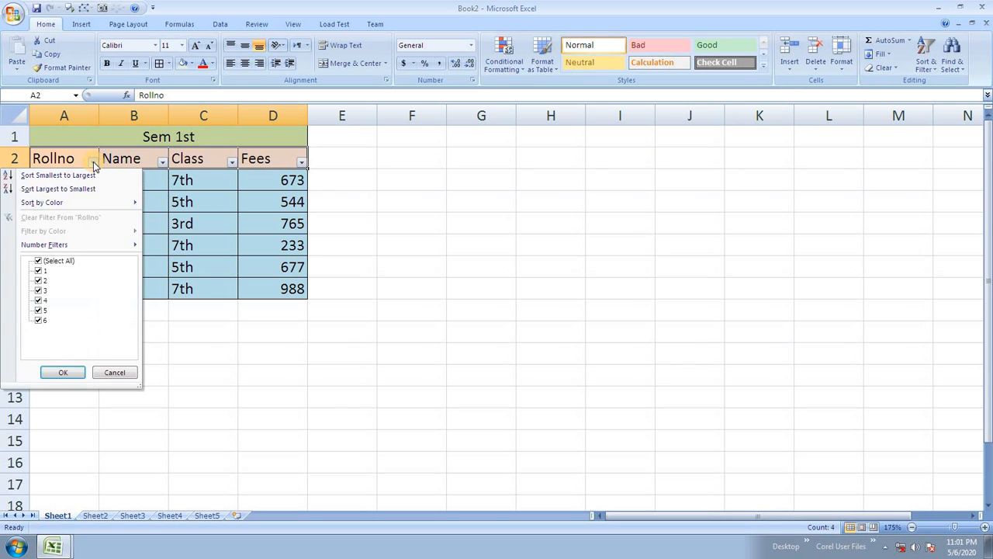
{"action": "left_click", "coordinate": [45, 261]}
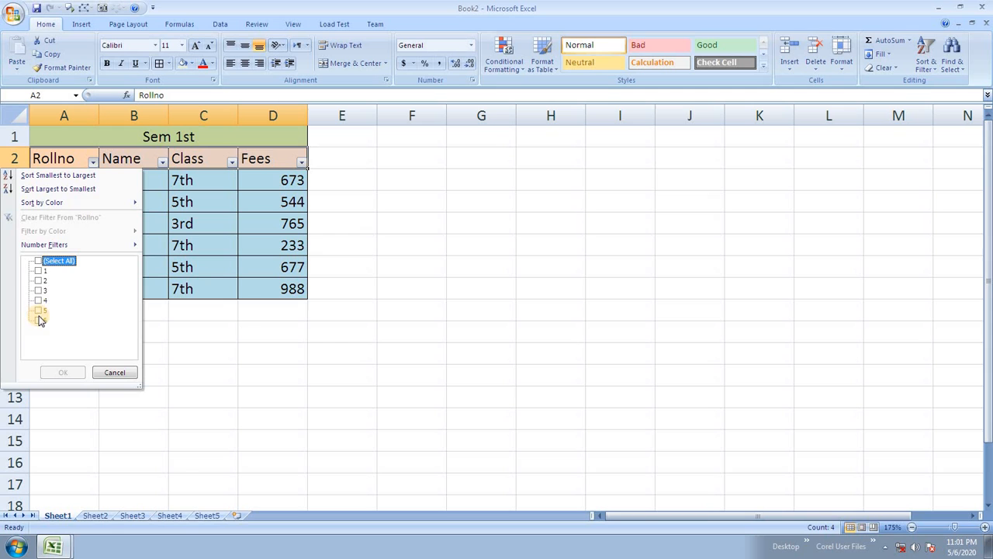
{"action": "left_click", "coordinate": [39, 270]}
{"action": "left_click", "coordinate": [39, 280]}
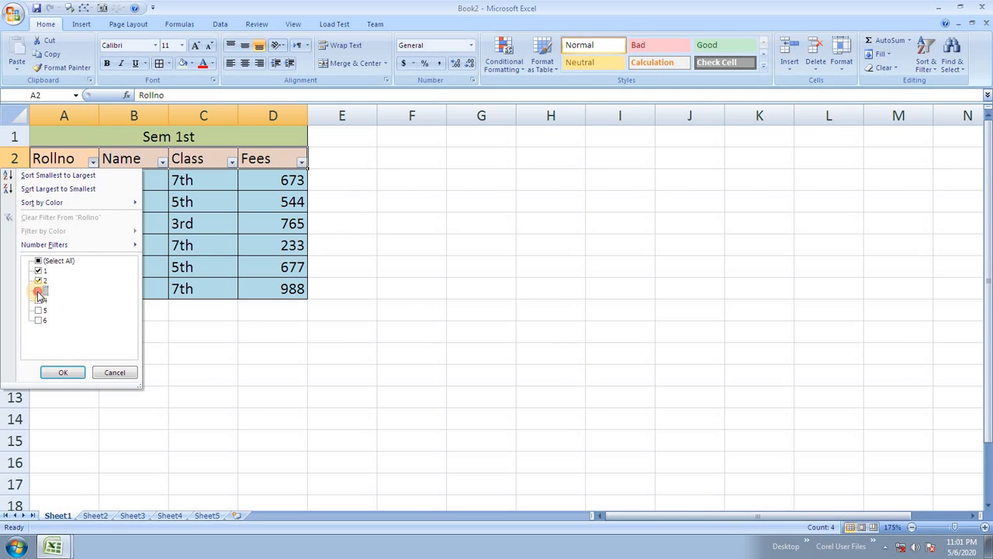
{"action": "left_click", "coordinate": [38, 290]}
{"action": "left_click", "coordinate": [39, 300]}
{"action": "left_click", "coordinate": [68, 372]}
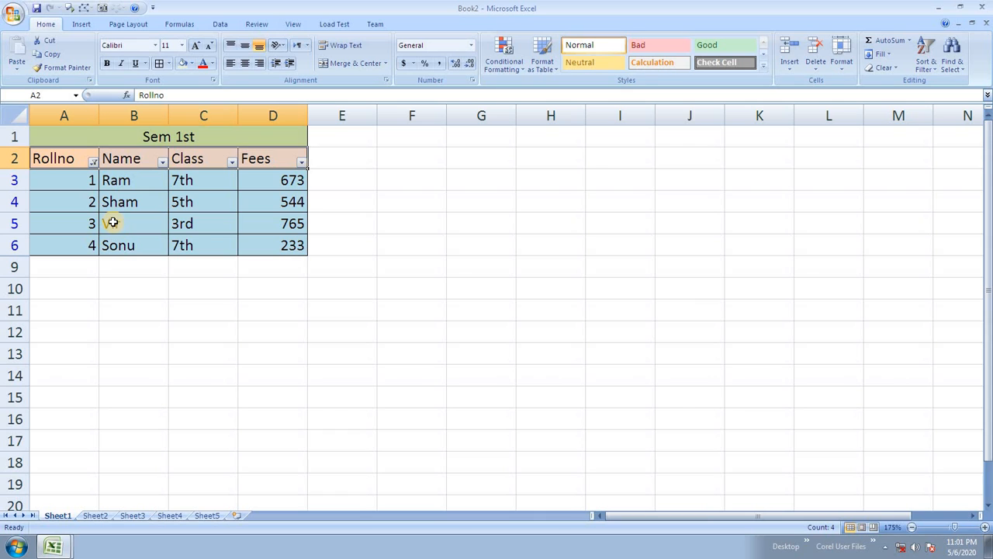
Step: Reselect all values in the Rollno filter to show every row again
{"action": "left_click", "coordinate": [93, 161]}
{"action": "left_click", "coordinate": [48, 261]}
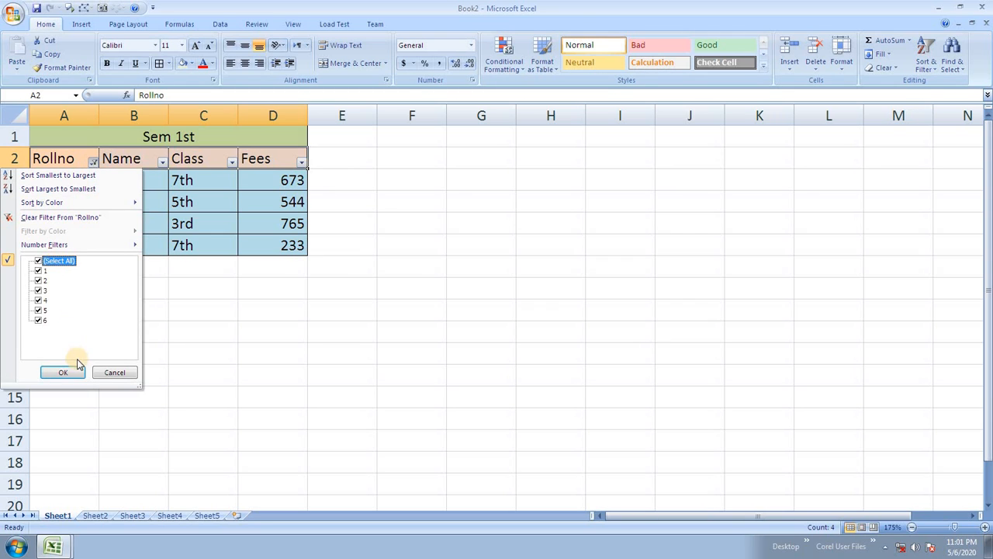
{"action": "left_click", "coordinate": [69, 372]}
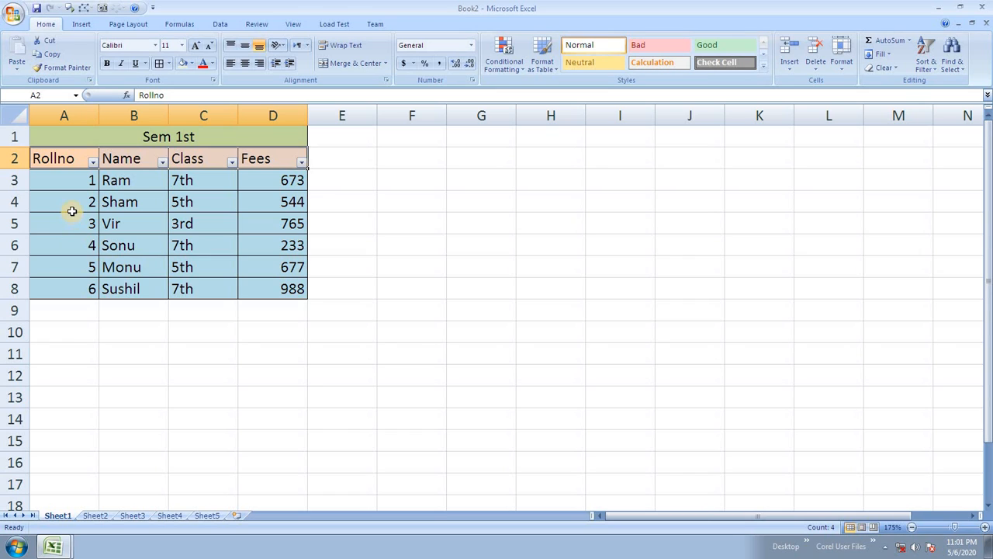
{"action": "left_click", "coordinate": [94, 164]}
{"action": "left_click", "coordinate": [187, 228]}
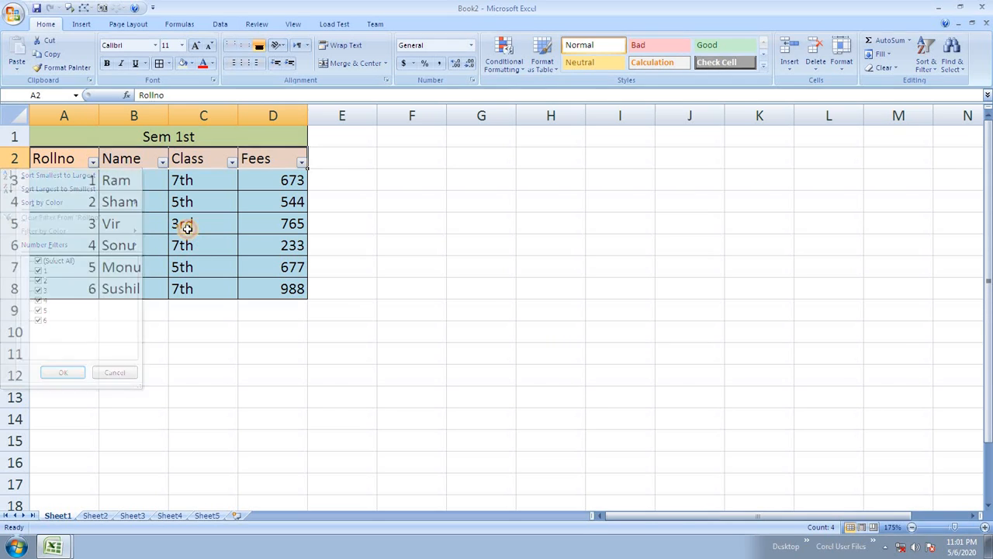
{"action": "left_click", "coordinate": [93, 161]}
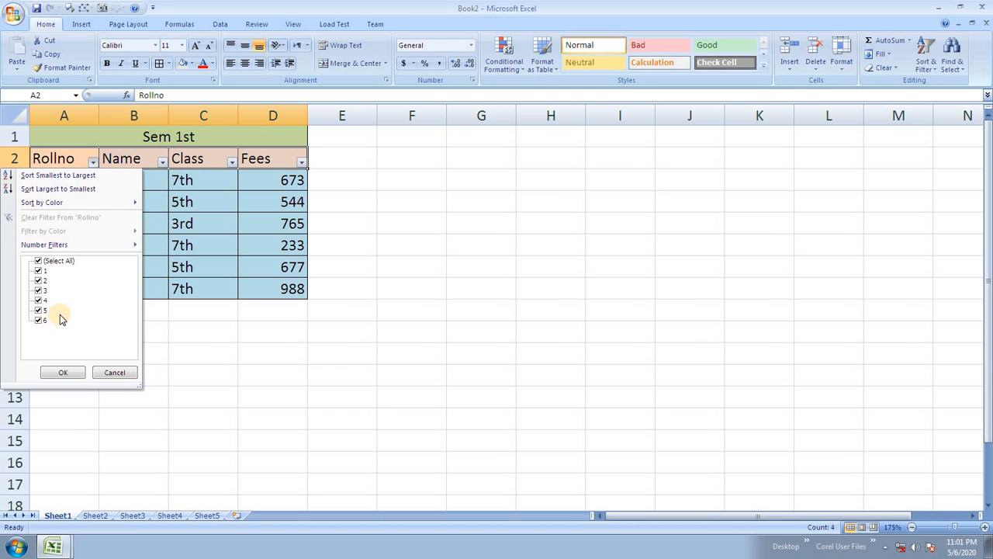
{"action": "left_click", "coordinate": [63, 373]}
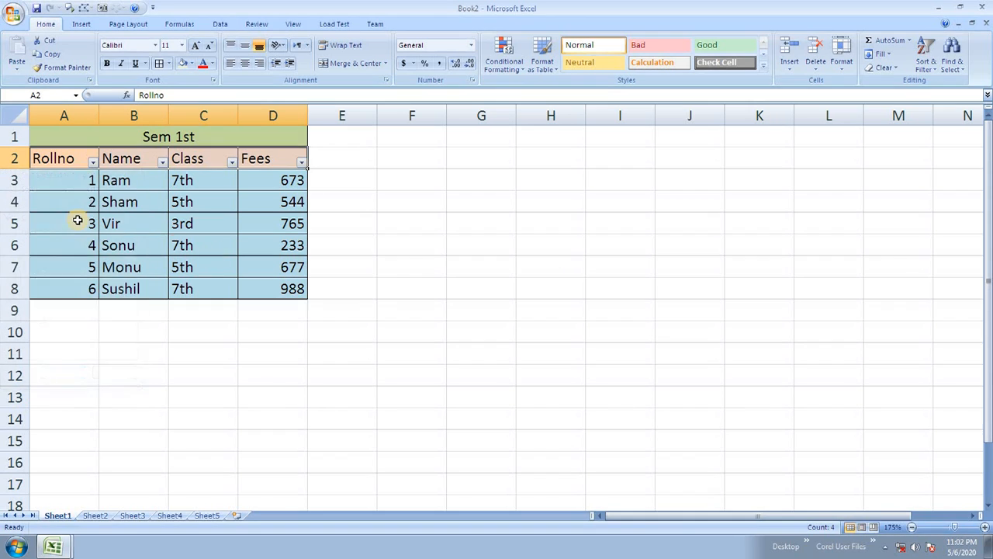
Step: Filter the Rollno column with a Less Than number filter set to 5
{"action": "left_click", "coordinate": [54, 199]}
{"action": "left_click", "coordinate": [93, 161]}
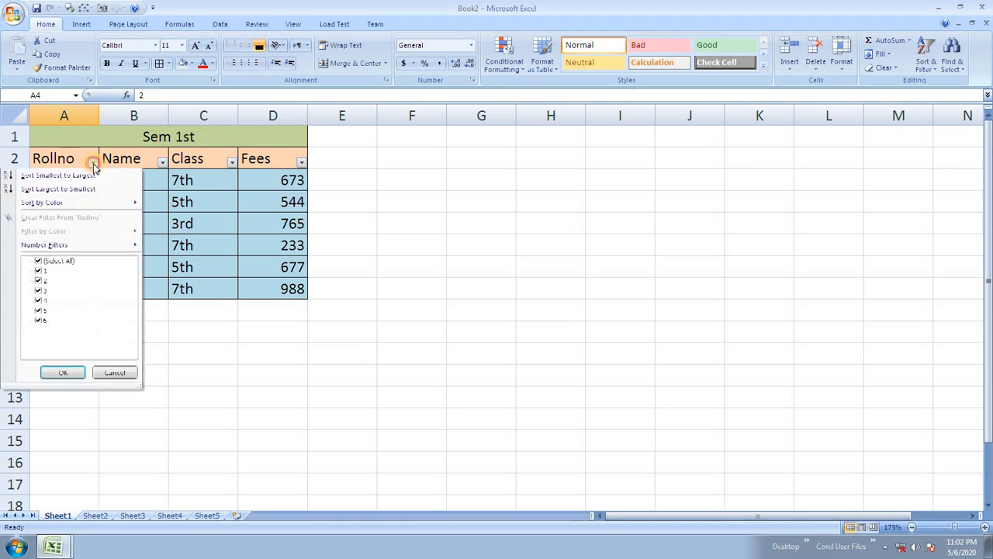
{"action": "mouse_move", "coordinate": [62, 246]}
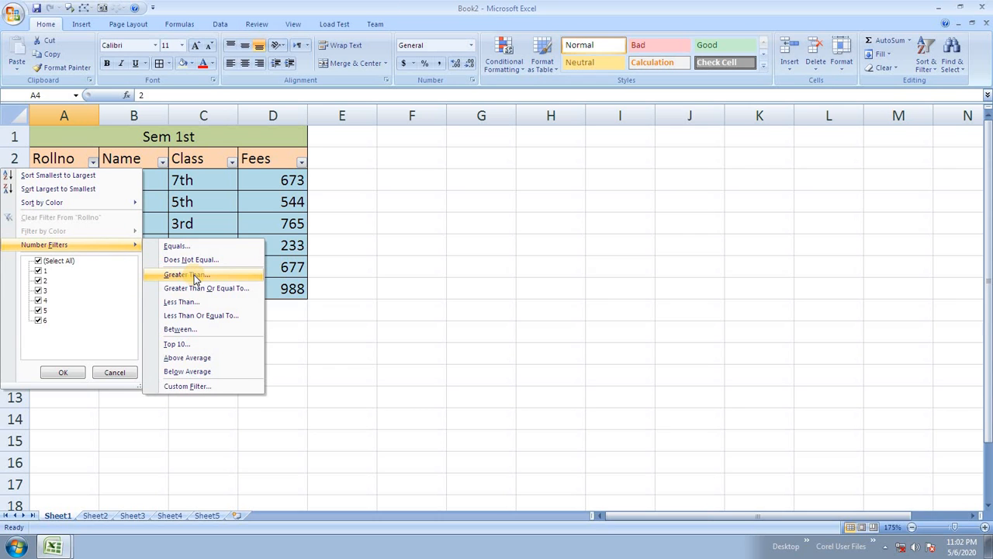
{"action": "left_click", "coordinate": [188, 301]}
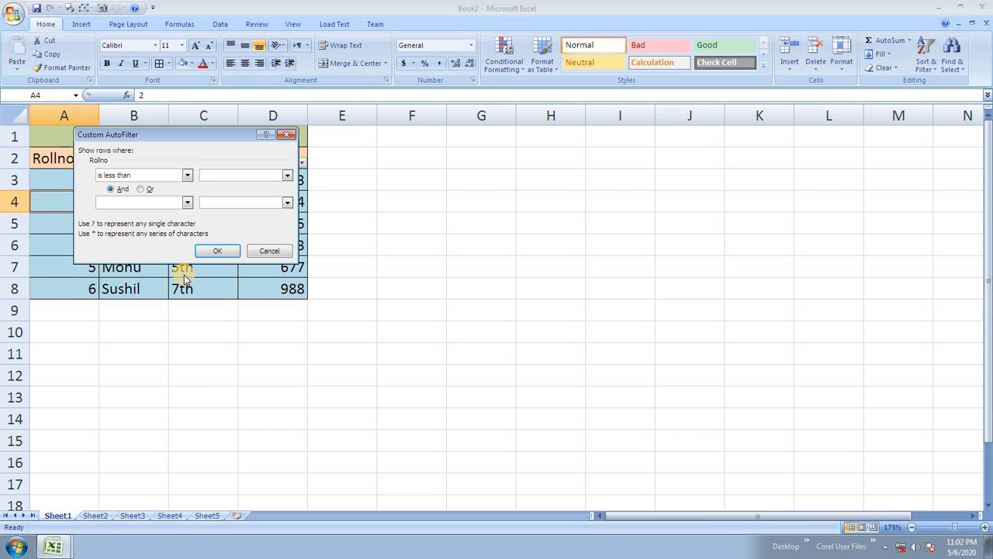
{"action": "type", "text": "5"}
{"action": "left_click", "coordinate": [228, 251]}
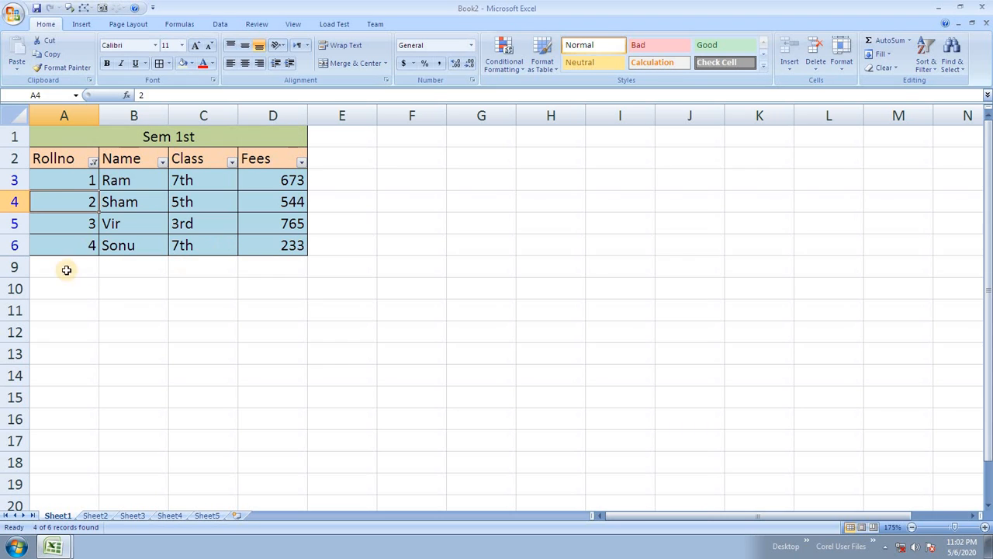
Step: Change the Rollno number filter to Less Than Or Equal To 5
{"action": "left_click", "coordinate": [93, 161]}
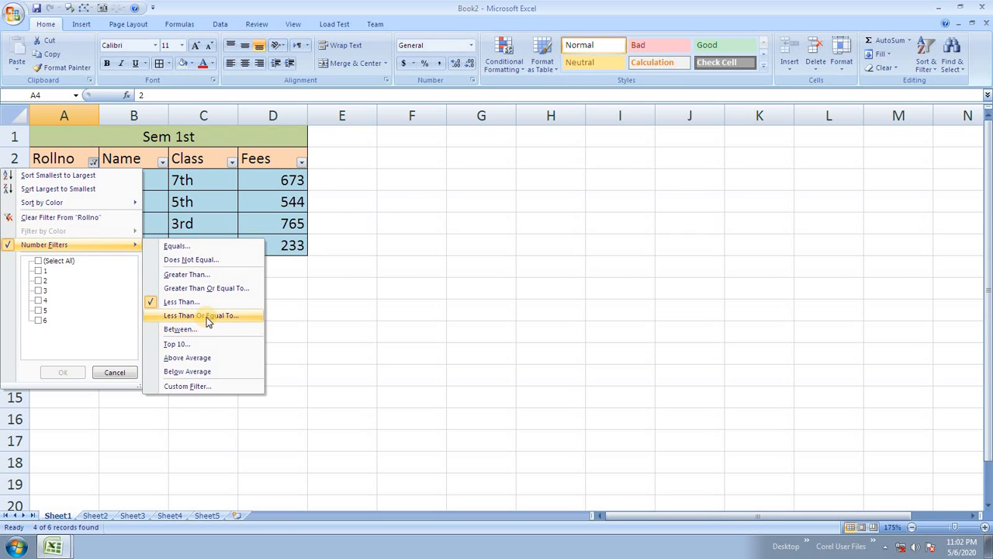
{"action": "left_click", "coordinate": [208, 317]}
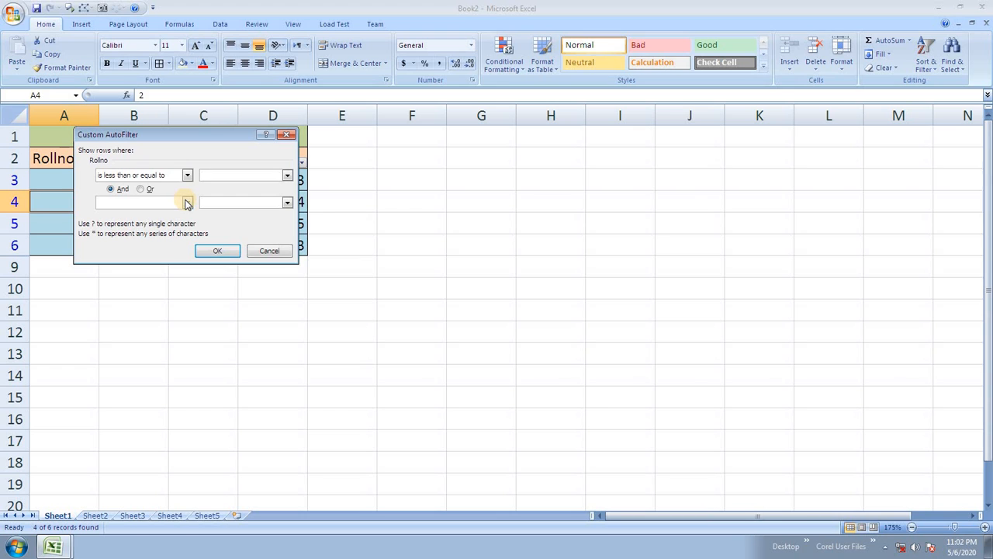
{"action": "type", "text": "5"}
{"action": "left_click", "coordinate": [219, 250]}
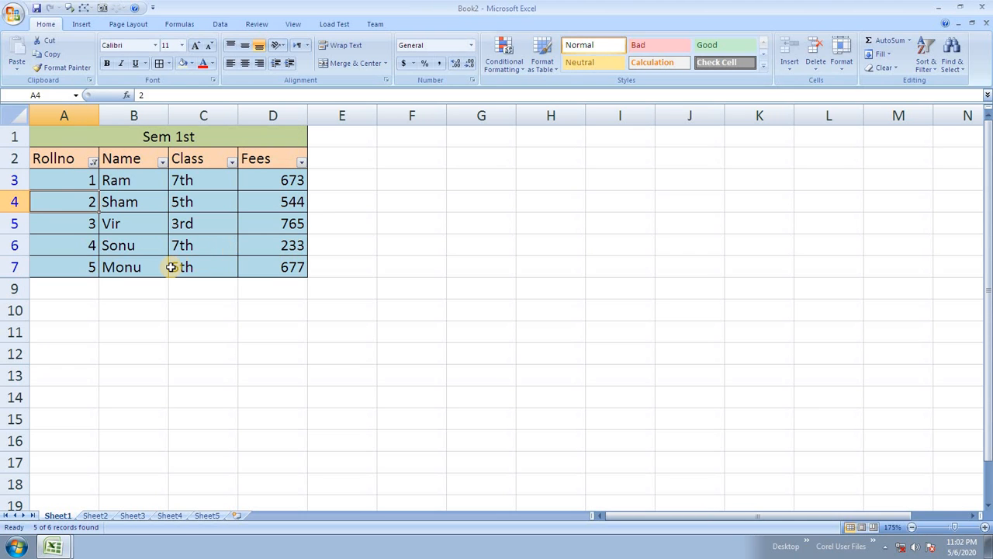
{"action": "left_click", "coordinate": [93, 161]}
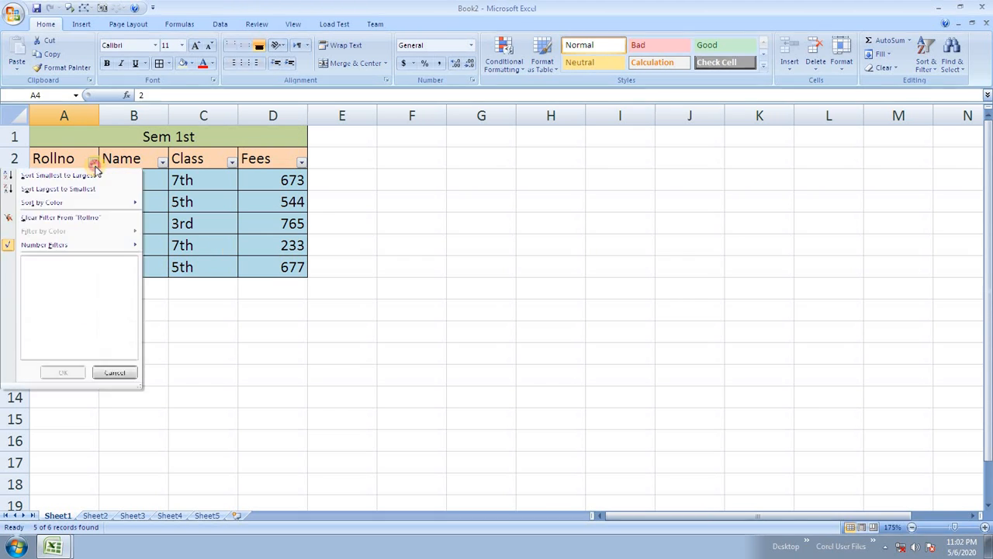
{"action": "mouse_move", "coordinate": [54, 243]}
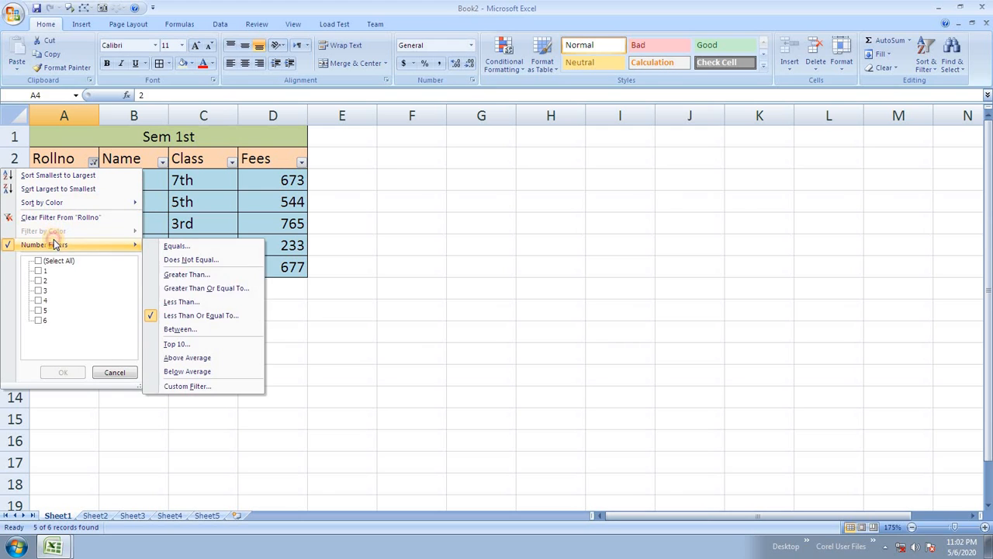
{"action": "left_click", "coordinate": [176, 316]}
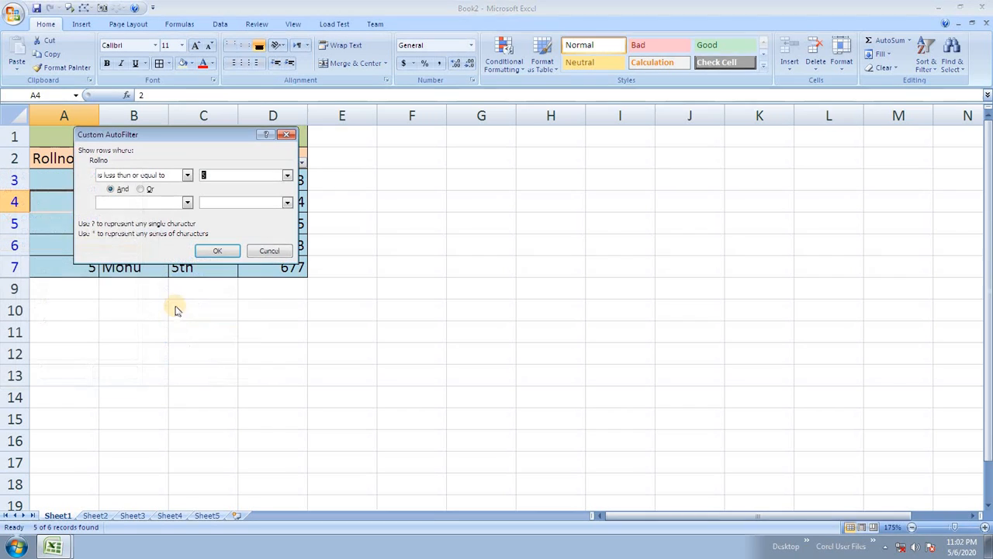
{"action": "left_click", "coordinate": [245, 251]}
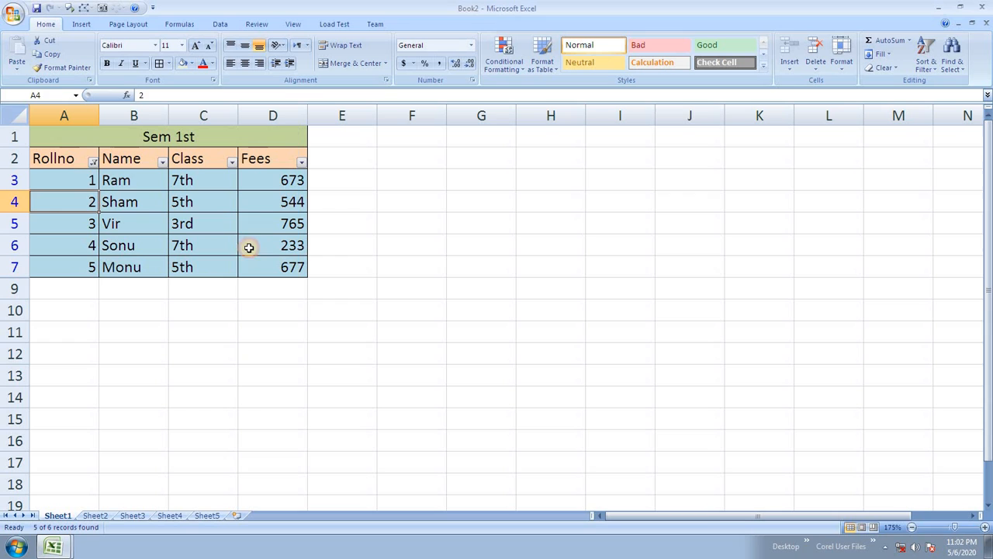
Step: Clear the filter from the Rollno column
{"action": "left_click", "coordinate": [90, 161]}
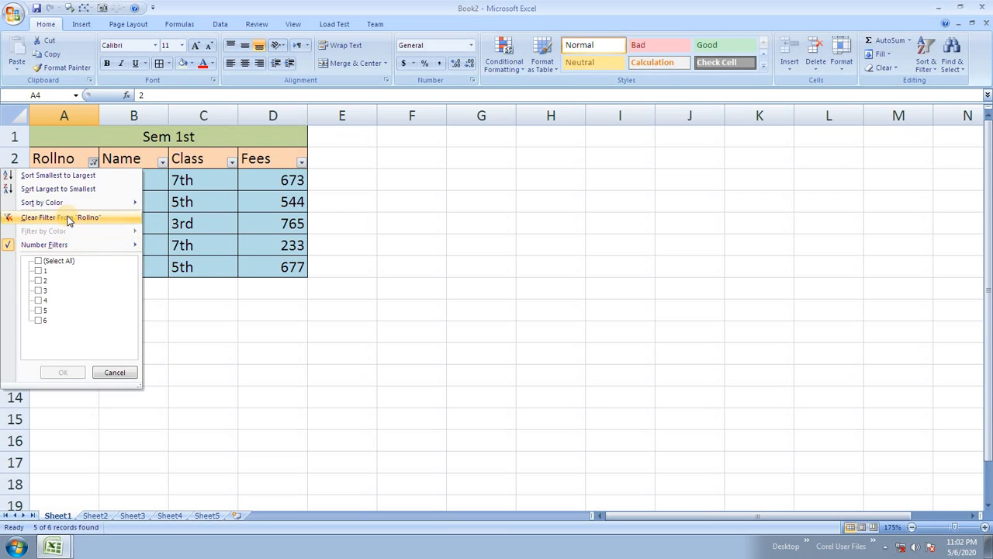
{"action": "left_click", "coordinate": [69, 216]}
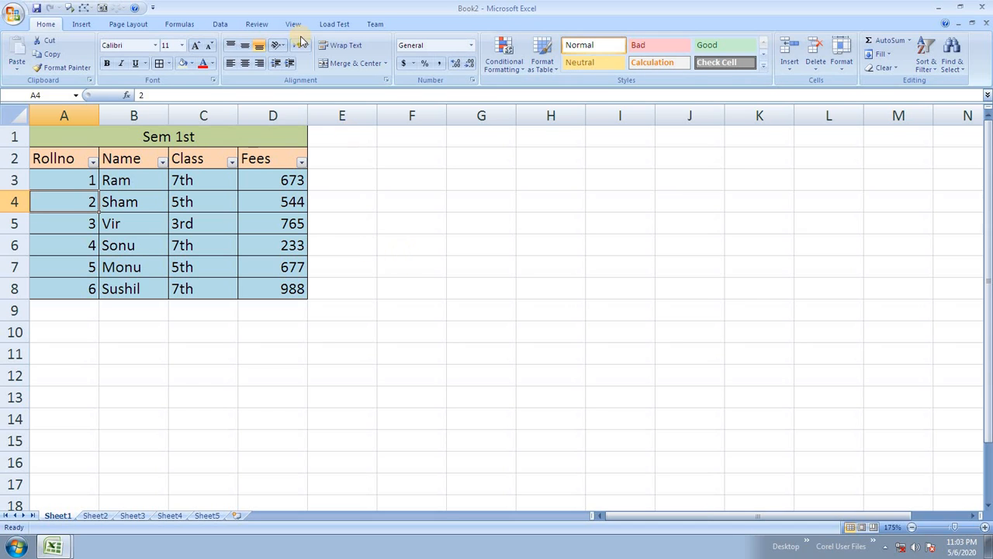
Step: Filter the Fees column with a Between number filter, entering a lower limit and 700 as the upper limit
{"action": "left_click", "coordinate": [302, 163]}
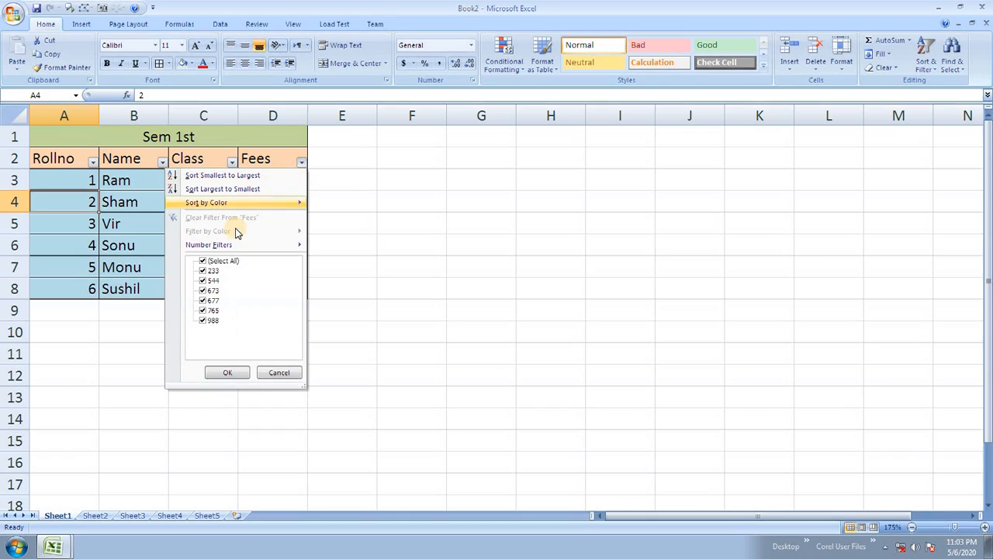
{"action": "mouse_move", "coordinate": [224, 247]}
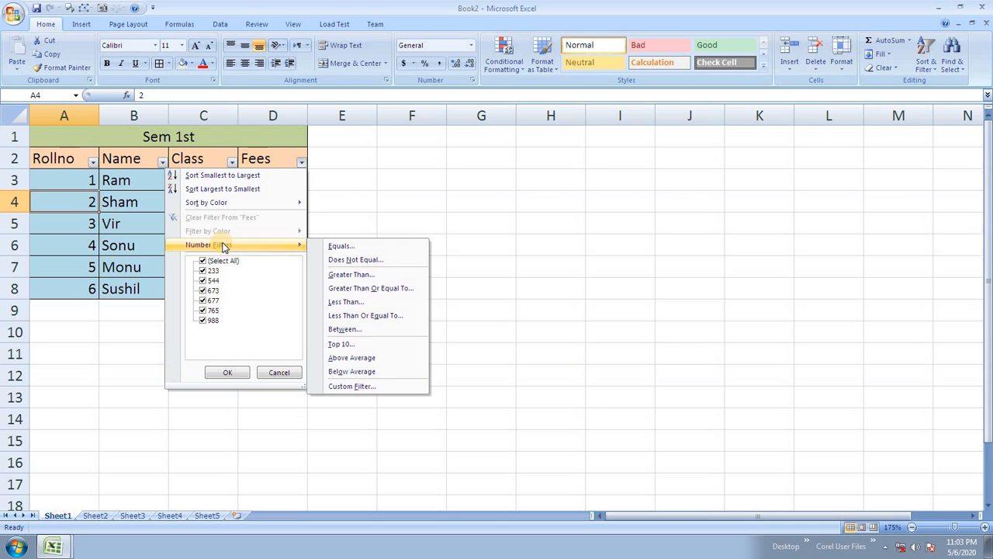
{"action": "left_click", "coordinate": [339, 328]}
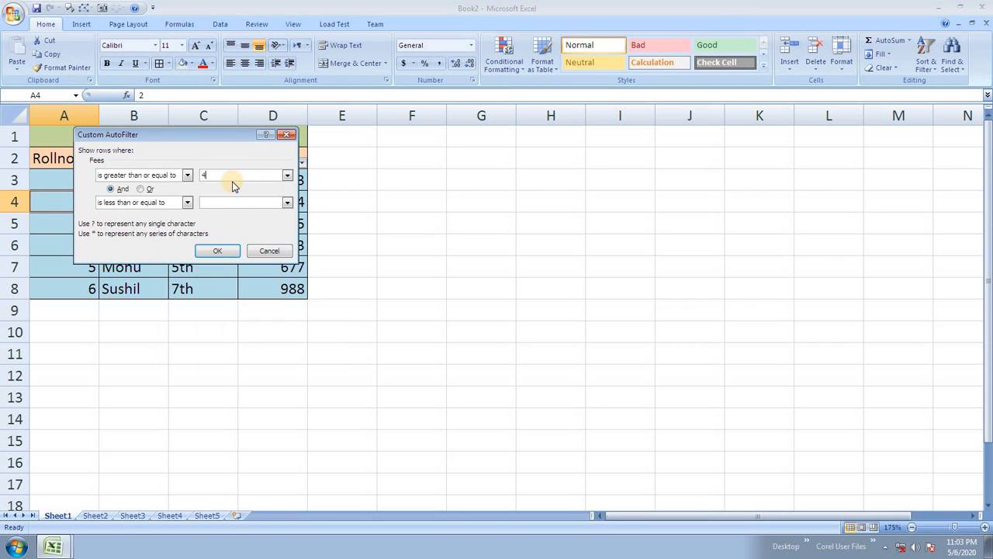
{"action": "left_click", "coordinate": [232, 201]}
{"action": "type", "text": "700"}
{"action": "left_click", "coordinate": [219, 250]}
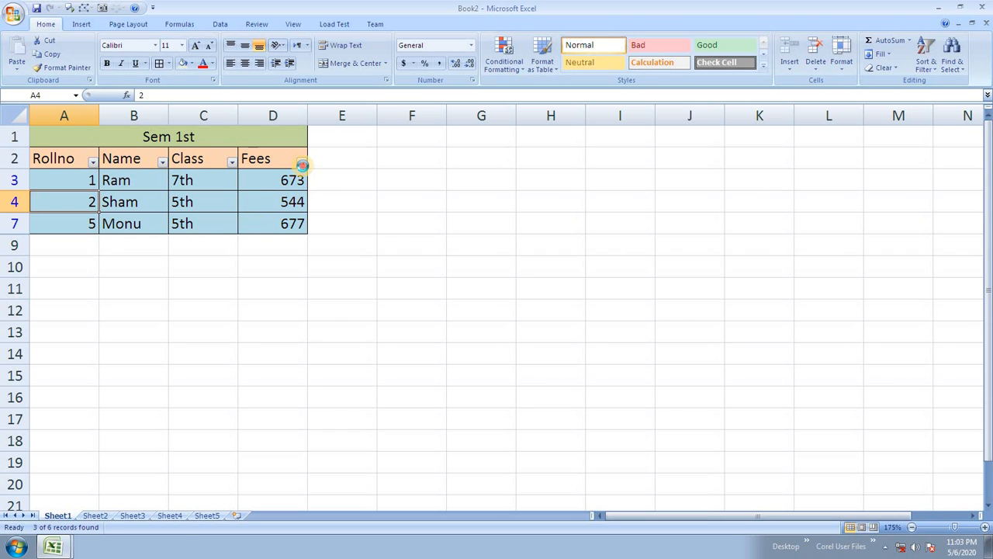
Step: Clear the filter from the Fees column
{"action": "left_click", "coordinate": [302, 162]}
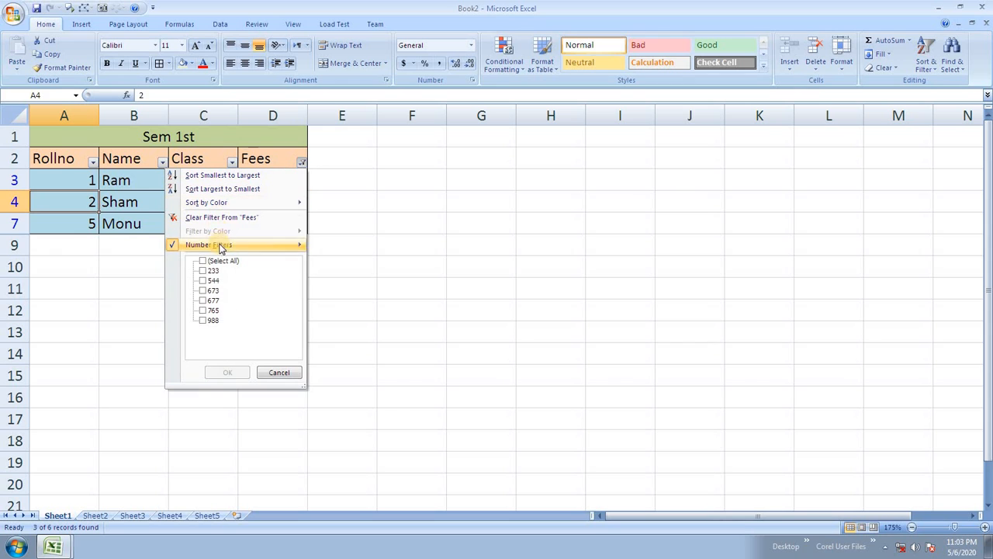
{"action": "left_click", "coordinate": [230, 218]}
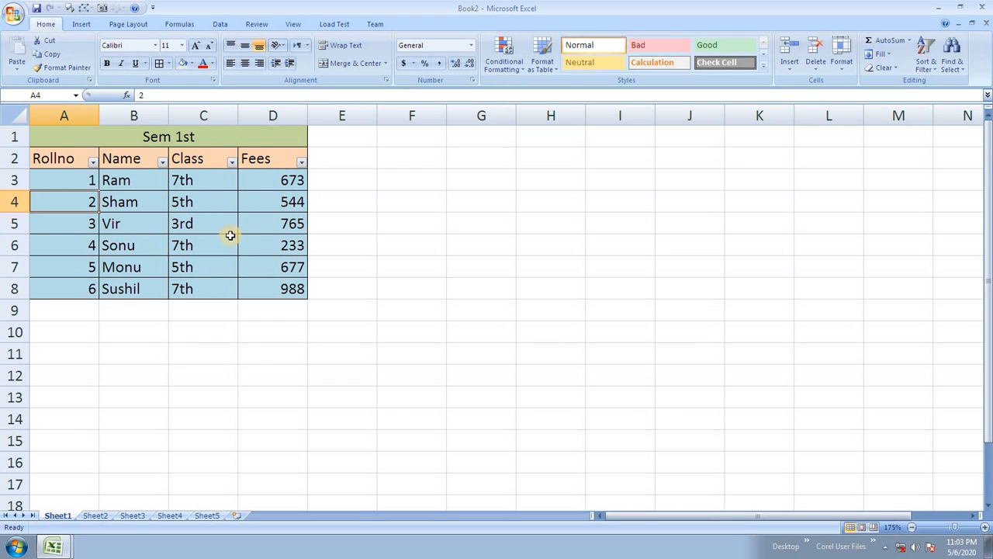
{"action": "left_click", "coordinate": [163, 162]}
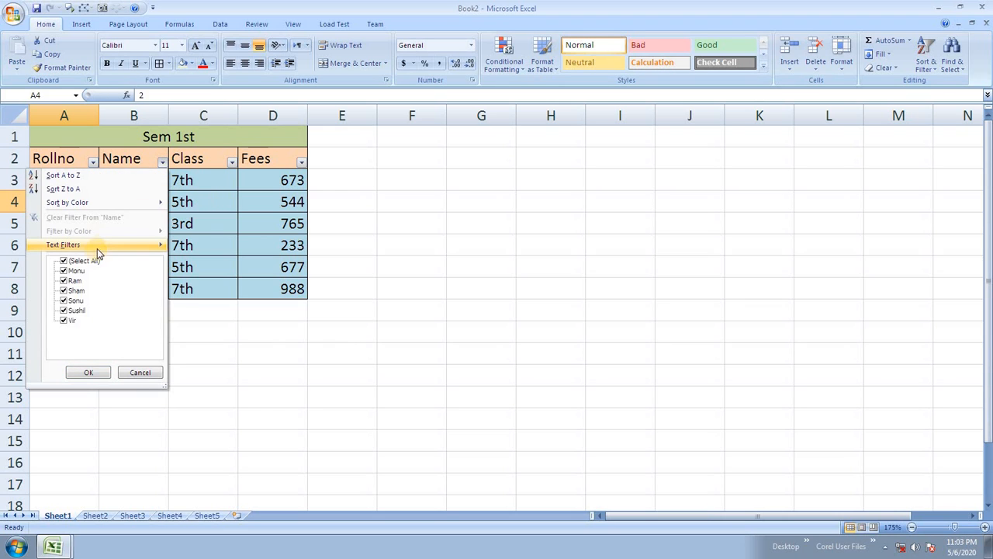
{"action": "mouse_move", "coordinate": [102, 247]}
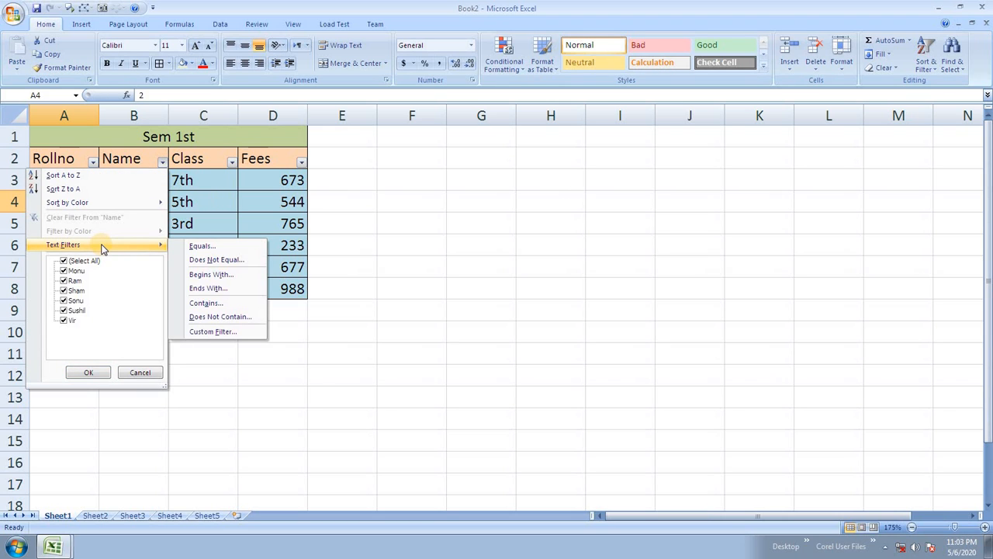
{"action": "left_click", "coordinate": [494, 363]}
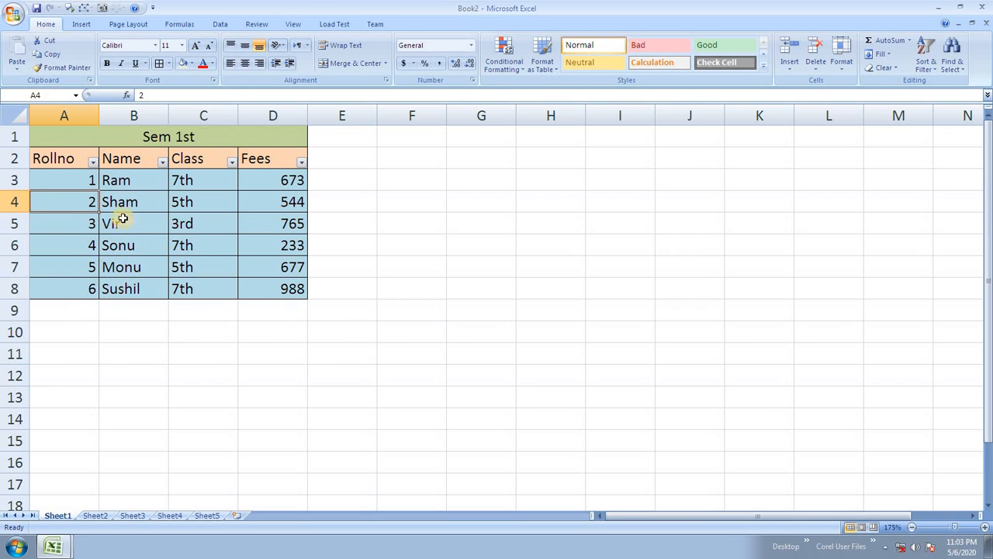
Step: Filter the Name column with a Begins With text filter for "s", and clear that filter again
{"action": "left_click", "coordinate": [161, 162]}
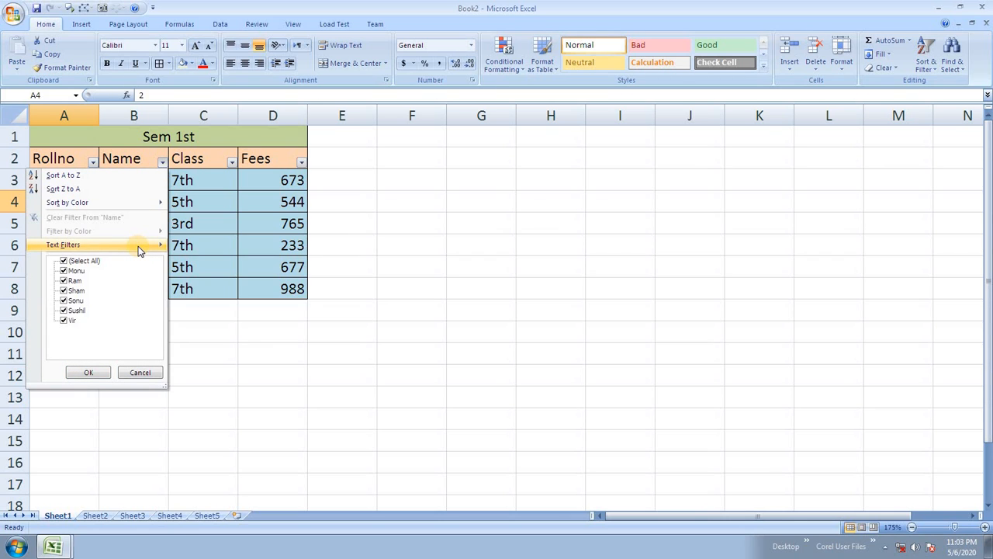
{"action": "mouse_move", "coordinate": [140, 250]}
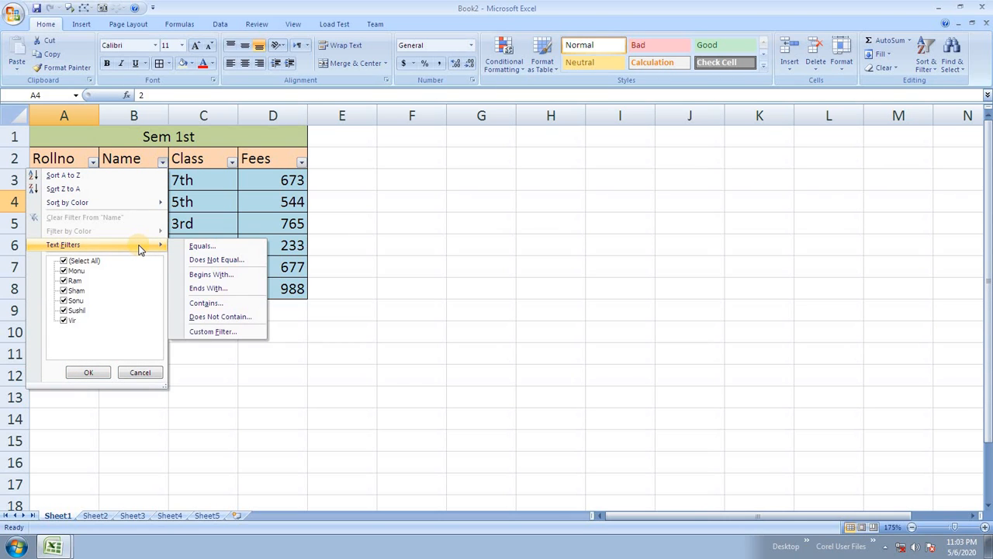
{"action": "left_click", "coordinate": [218, 277]}
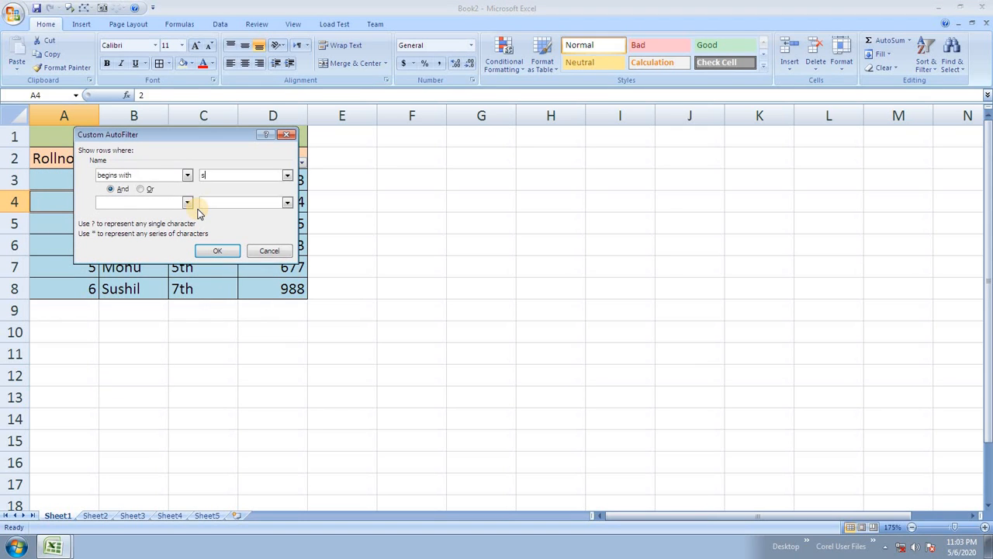
{"action": "left_click", "coordinate": [218, 250]}
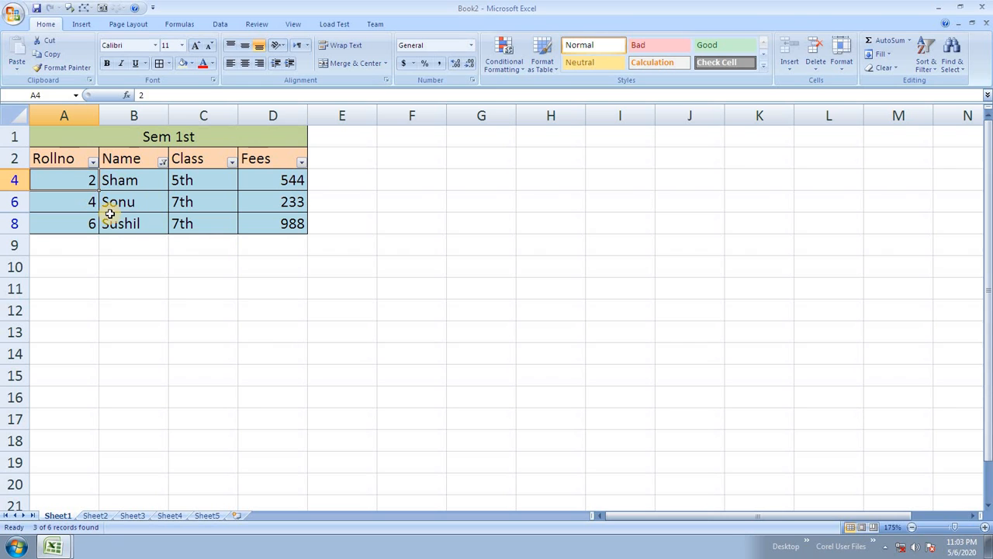
{"action": "left_click", "coordinate": [162, 162]}
{"action": "left_click", "coordinate": [152, 217]}
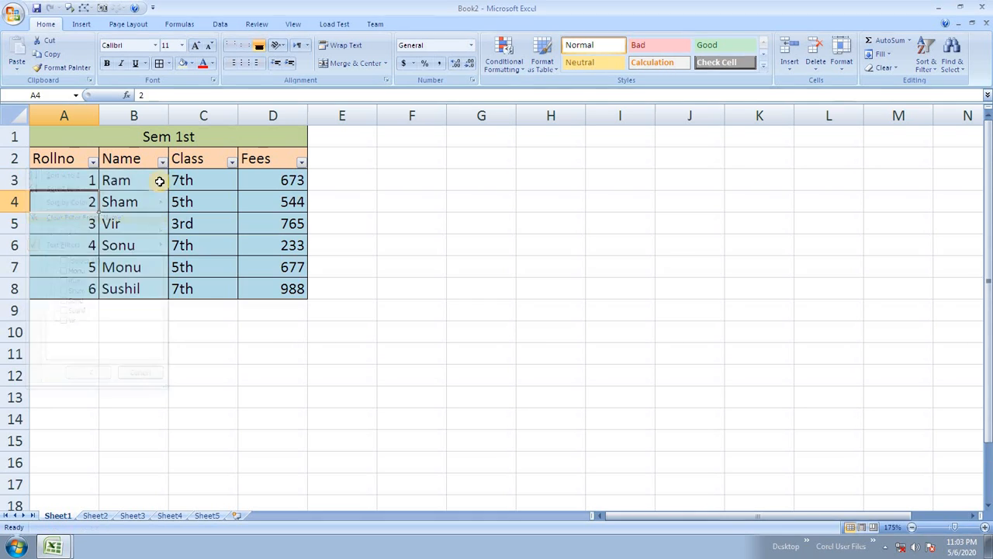
Step: Filter the Name column with a Contains text filter for the name of the student with roll number 1
{"action": "left_click", "coordinate": [163, 162]}
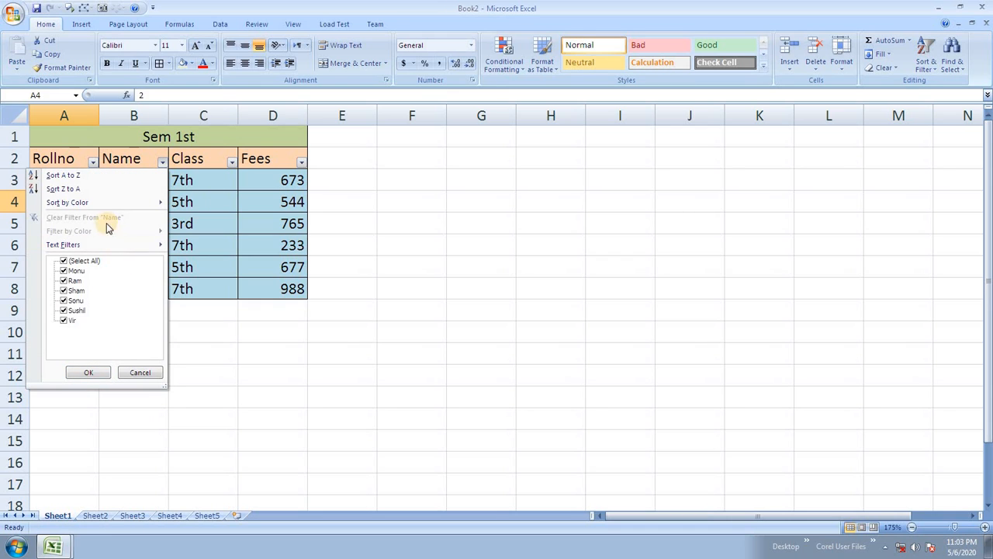
{"action": "mouse_move", "coordinate": [106, 244]}
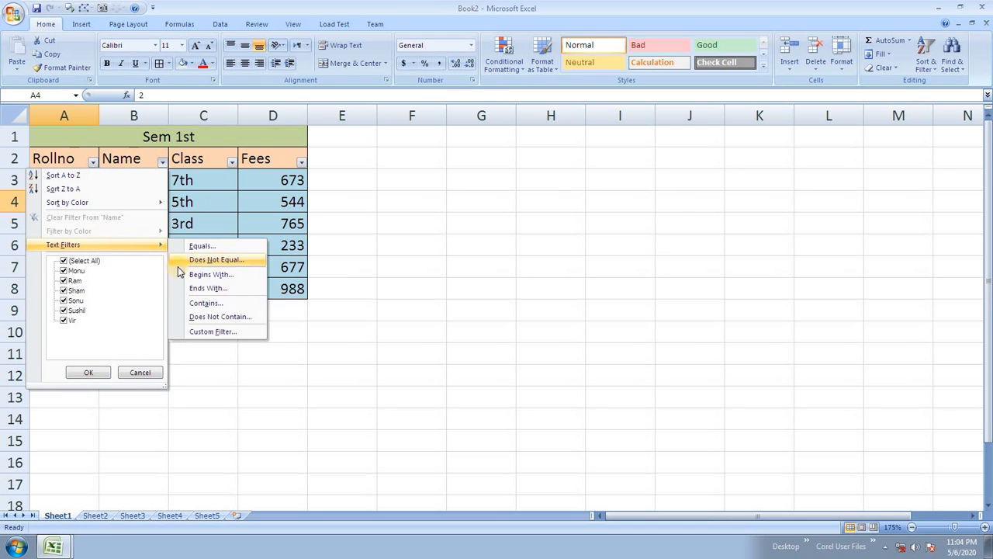
{"action": "left_click", "coordinate": [215, 301]}
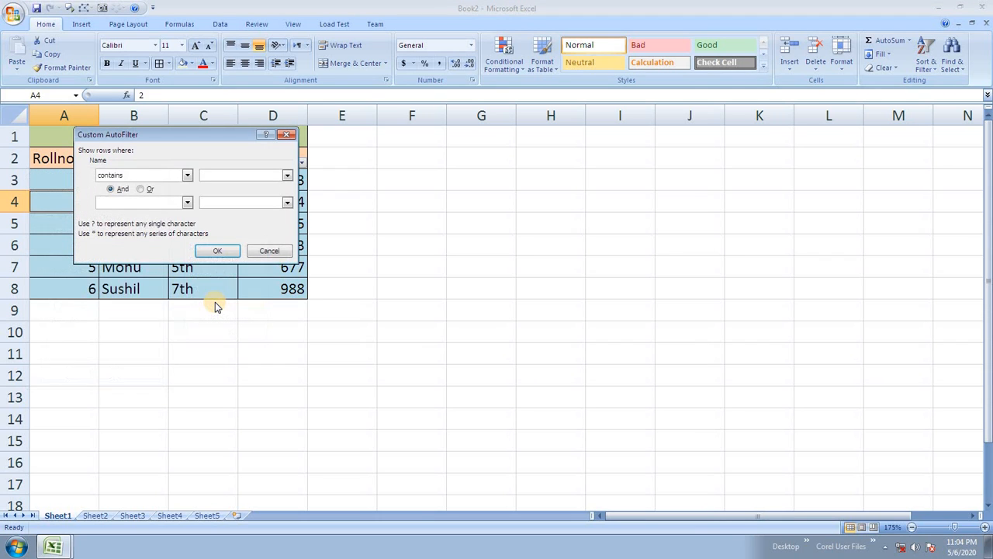
{"action": "type", "text": "ram"}
{"action": "left_click", "coordinate": [215, 251]}
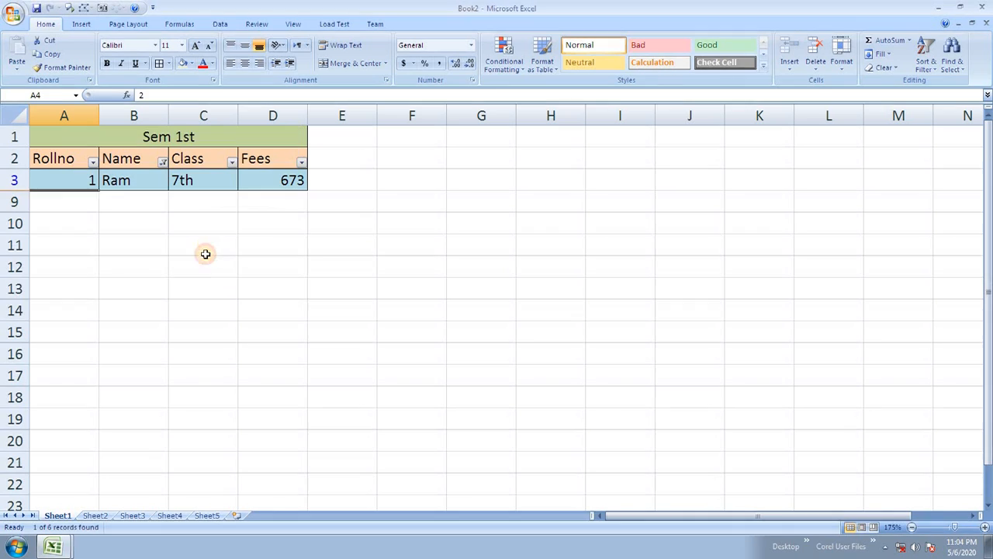
Step: Clear the filter from the Name column and filter the Class column to show only 7th
{"action": "left_click", "coordinate": [162, 161]}
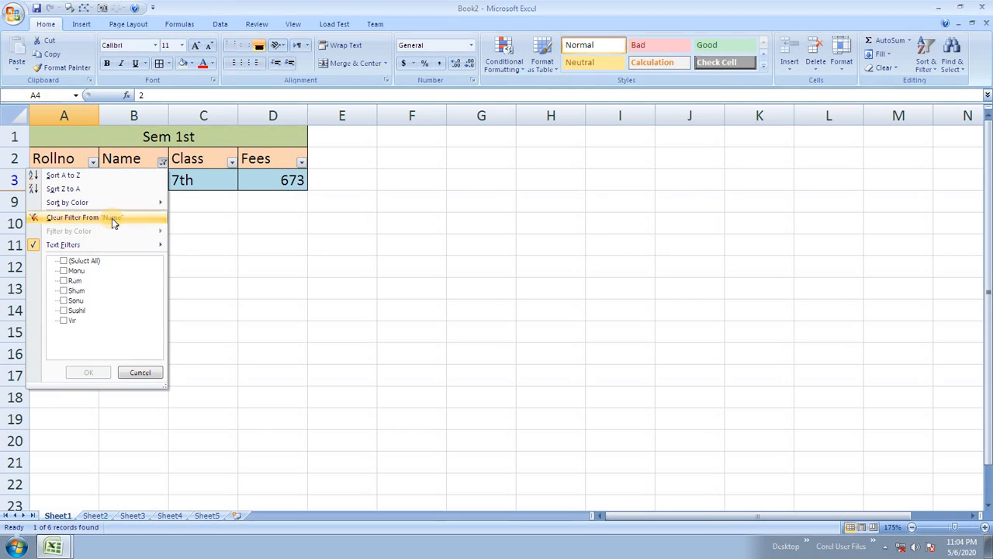
{"action": "left_click", "coordinate": [113, 220]}
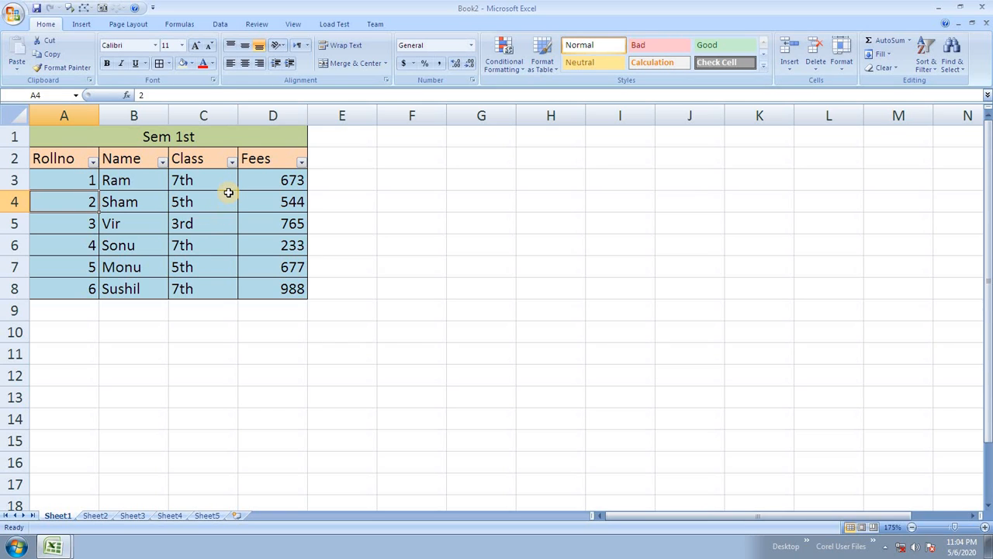
{"action": "left_click", "coordinate": [232, 162]}
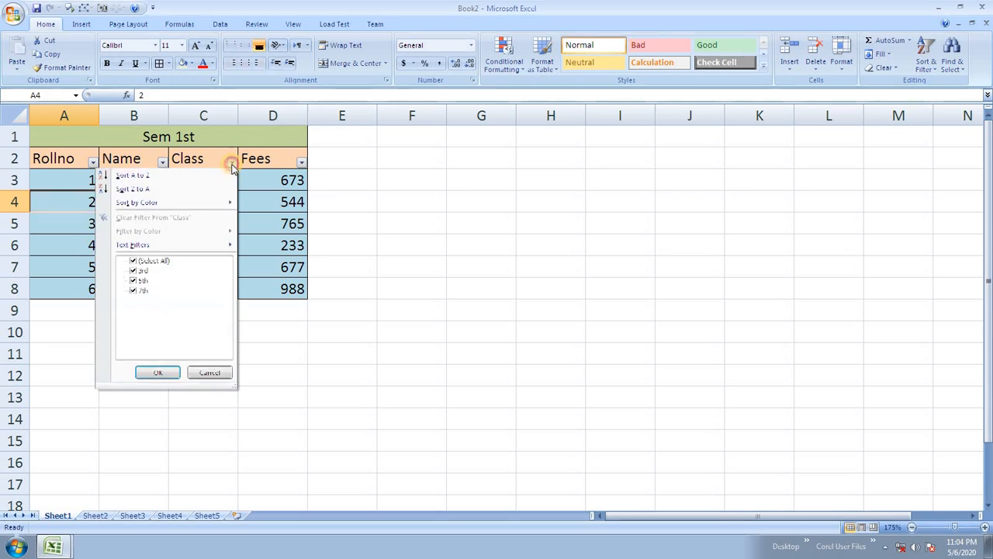
{"action": "left_click", "coordinate": [143, 261]}
{"action": "left_click", "coordinate": [140, 292]}
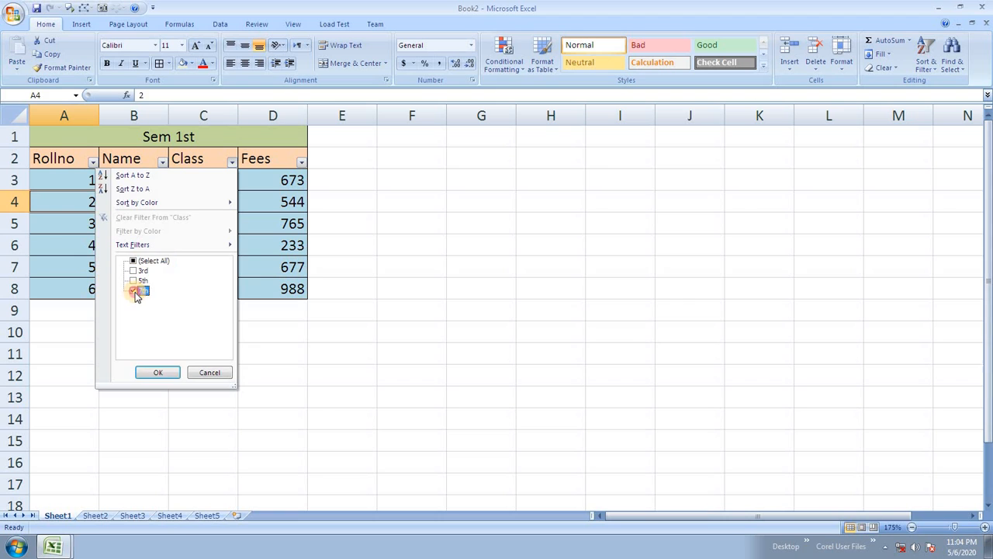
{"action": "left_click", "coordinate": [162, 373]}
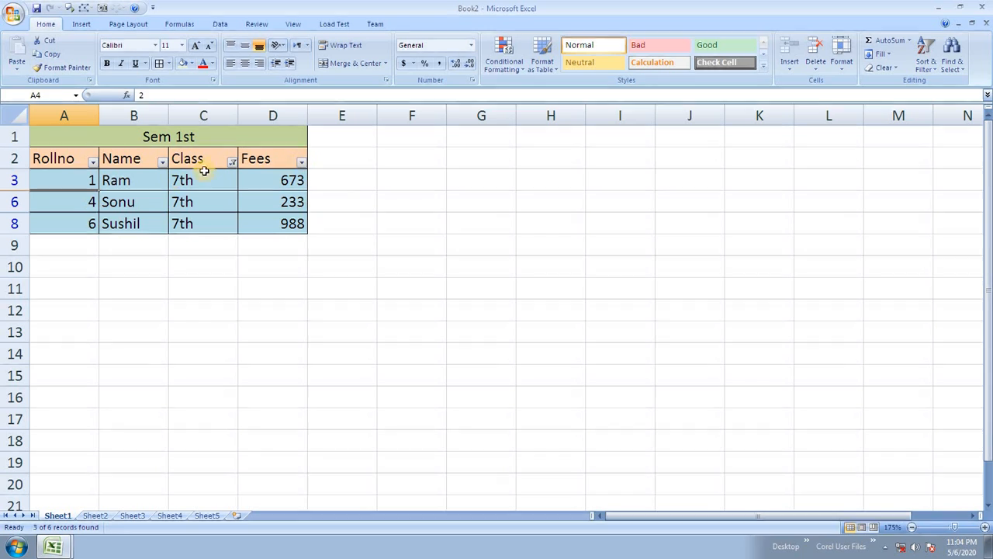
Step: Filter the Fees column with a Greater Than number filter using 600 as the limit
{"action": "left_click", "coordinate": [302, 164]}
{"action": "mouse_move", "coordinate": [226, 247]}
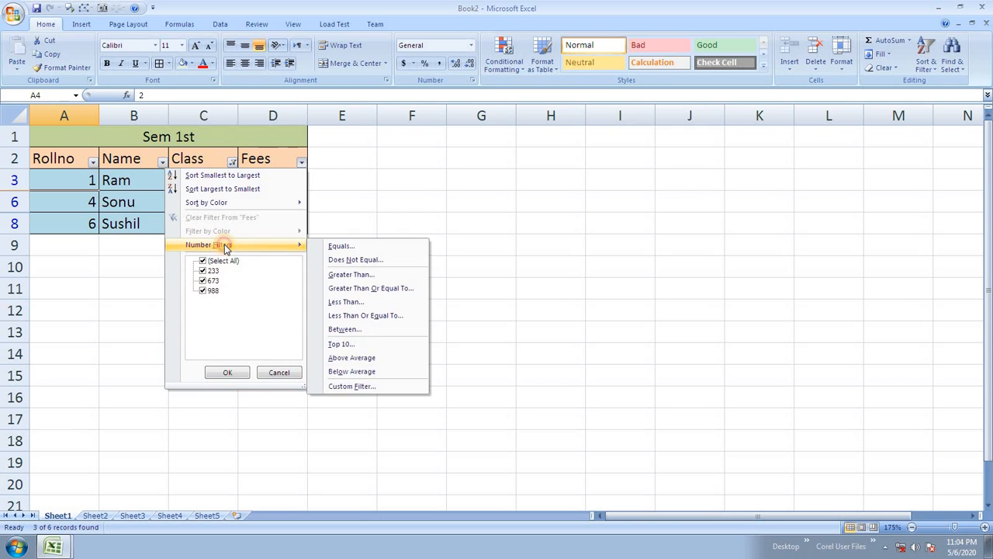
{"action": "left_click", "coordinate": [357, 275]}
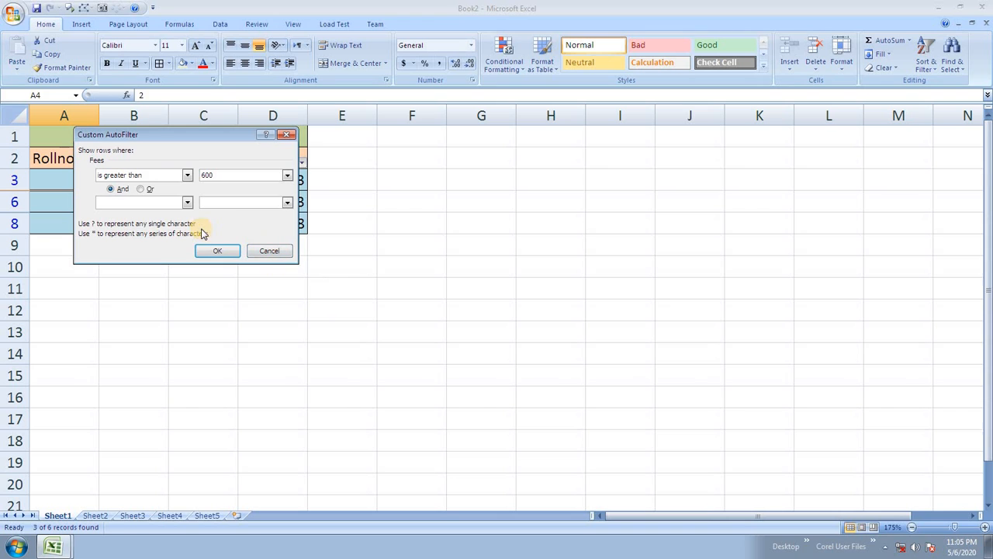
{"action": "left_click", "coordinate": [218, 251]}
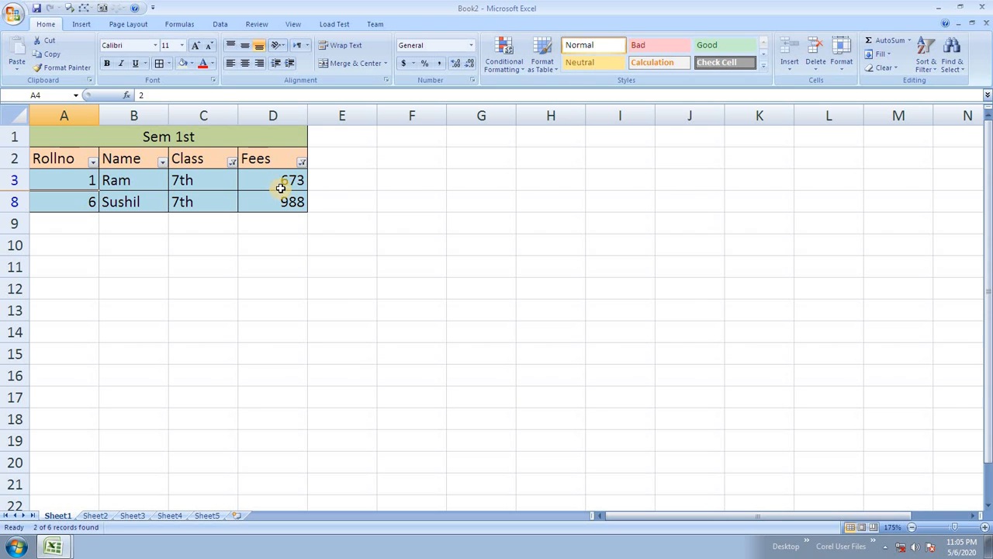
Step: Clear the filters from both the Fees column and the Class column
{"action": "left_click", "coordinate": [301, 161]}
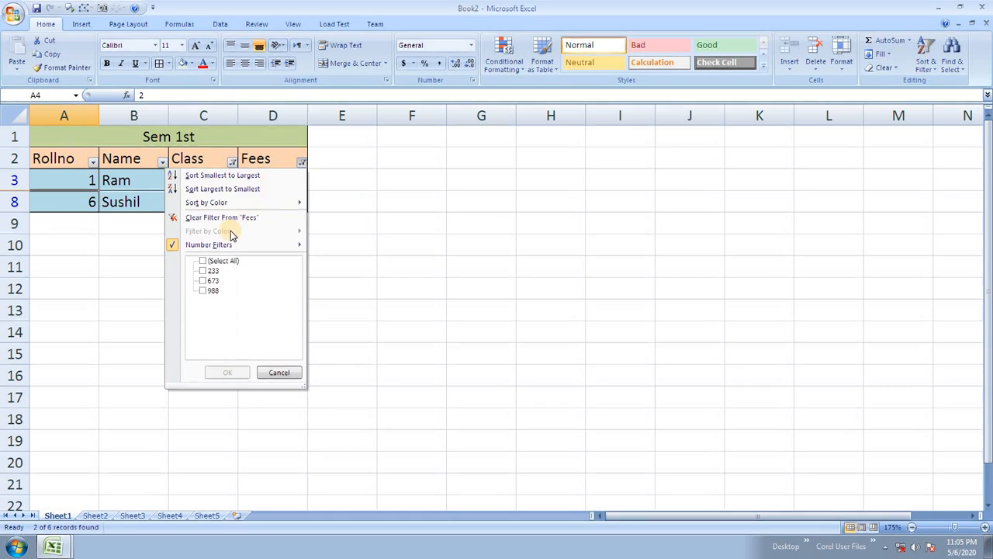
{"action": "left_click", "coordinate": [231, 217]}
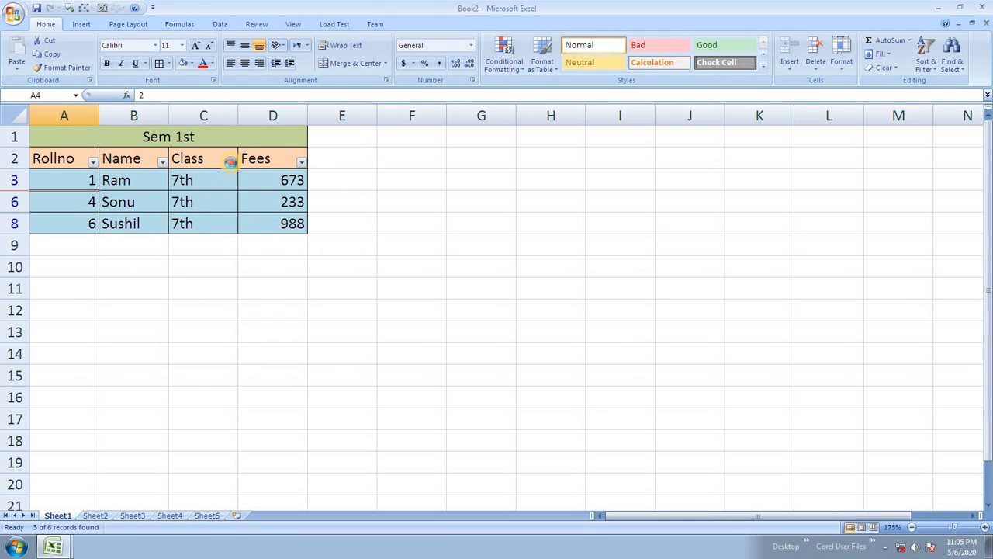
{"action": "left_click", "coordinate": [231, 161]}
{"action": "left_click", "coordinate": [191, 220]}
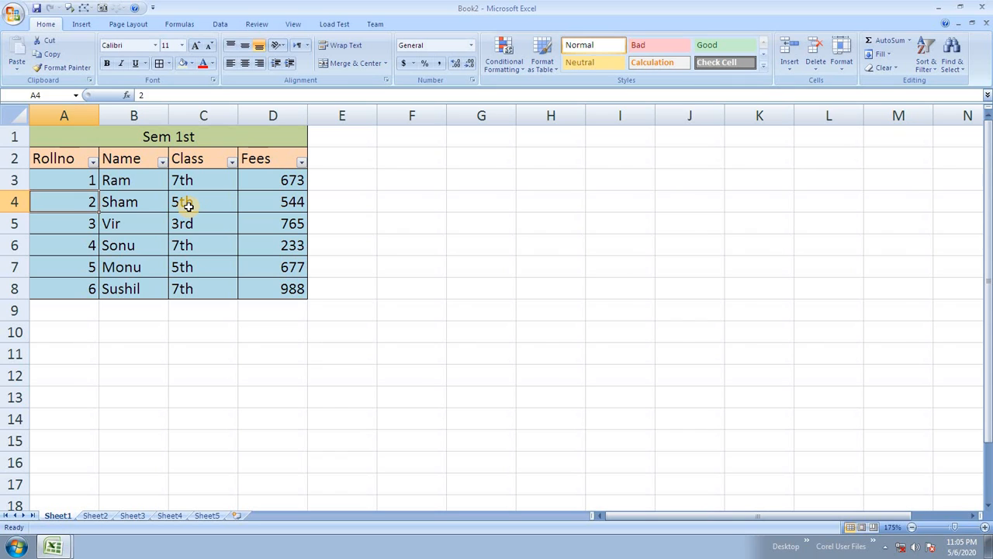
{"action": "left_click", "coordinate": [301, 161]}
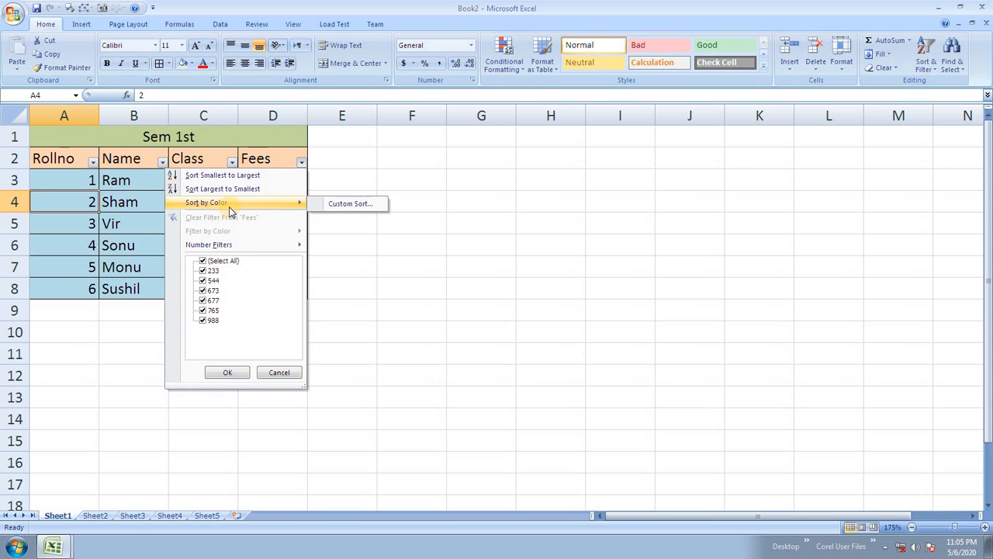
{"action": "mouse_move", "coordinate": [220, 207]}
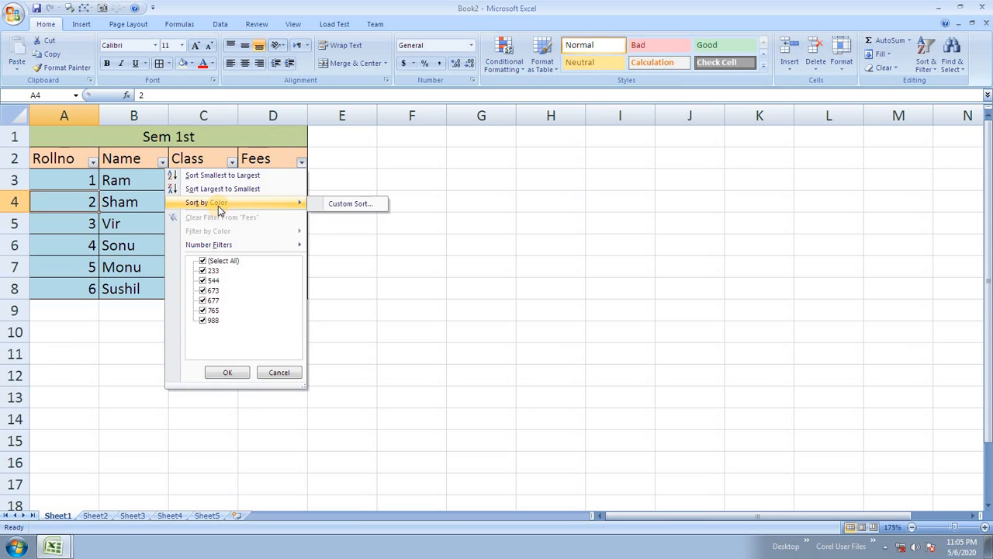
{"action": "left_click", "coordinate": [420, 259]}
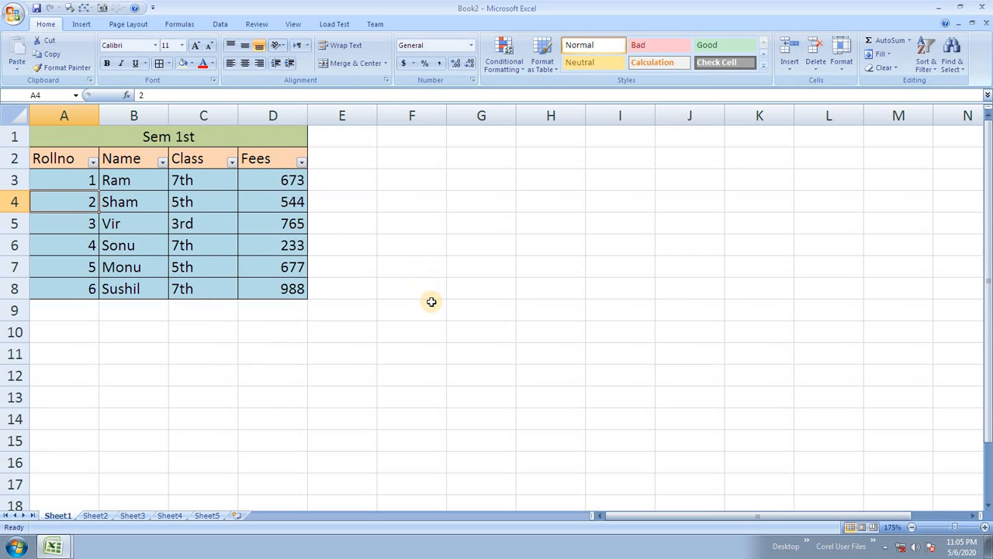
{"action": "scroll", "coordinate": [431, 301], "scroll_direction": "down", "scroll_amount": 4}
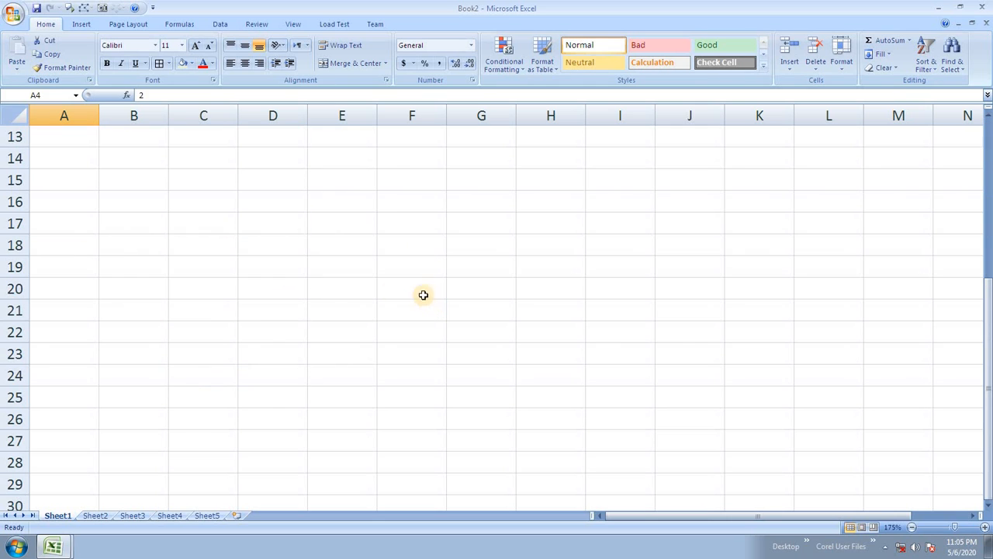
Step: Add a new worksheet and enter red, blue, green and red in cells G4 to G7
{"action": "left_click", "coordinate": [237, 515]}
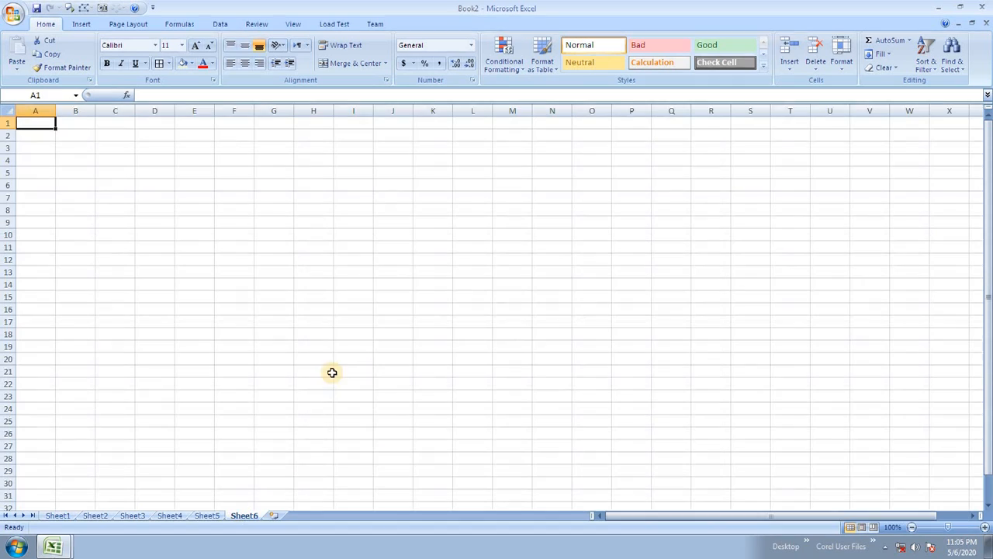
{"action": "scroll", "coordinate": [371, 327], "scroll_direction": "up", "scroll_amount": 4}
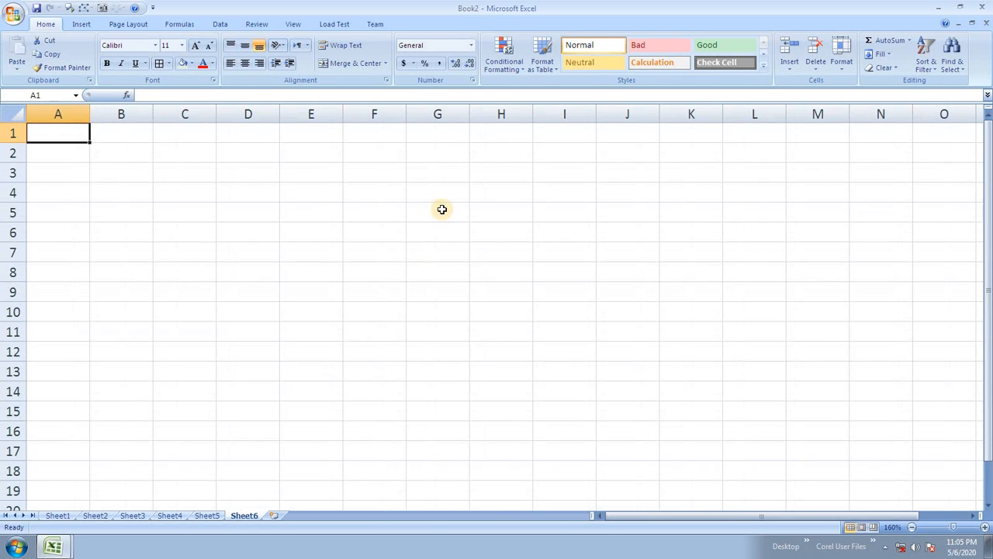
{"action": "left_click", "coordinate": [454, 199]}
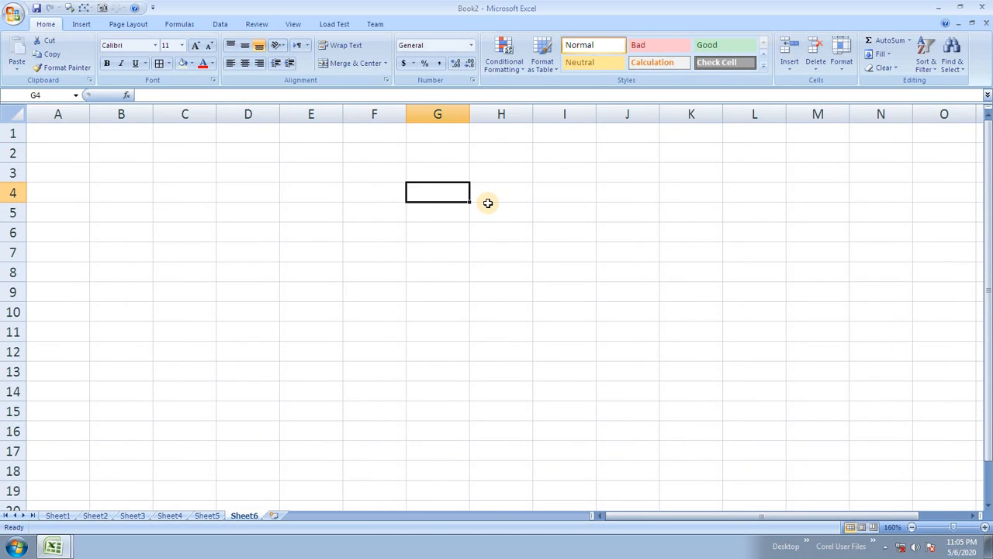
{"action": "type", "text": "red"}
{"action": "key", "text": "Return"}
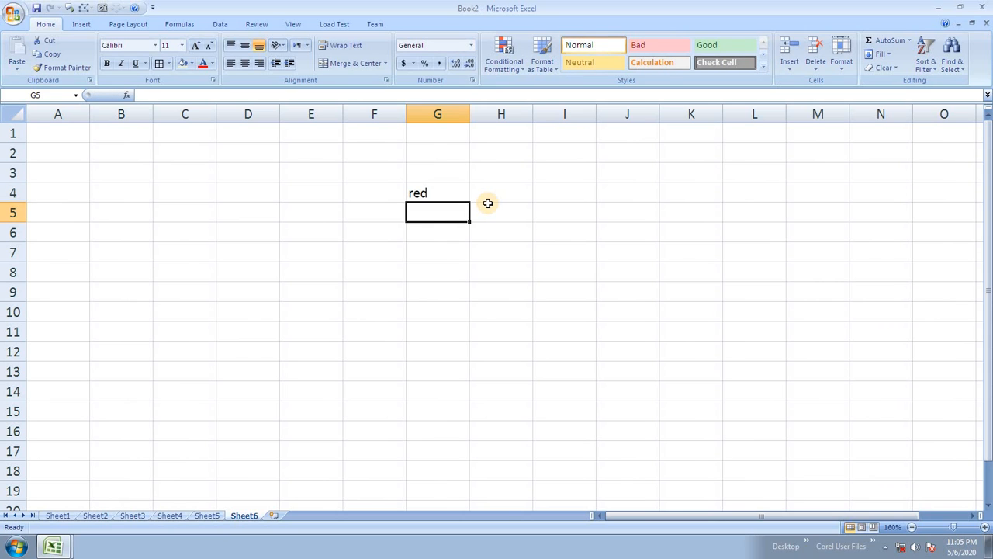
{"action": "type", "text": "blue"}
{"action": "key", "text": "Return"}
{"action": "type", "text": "g"}
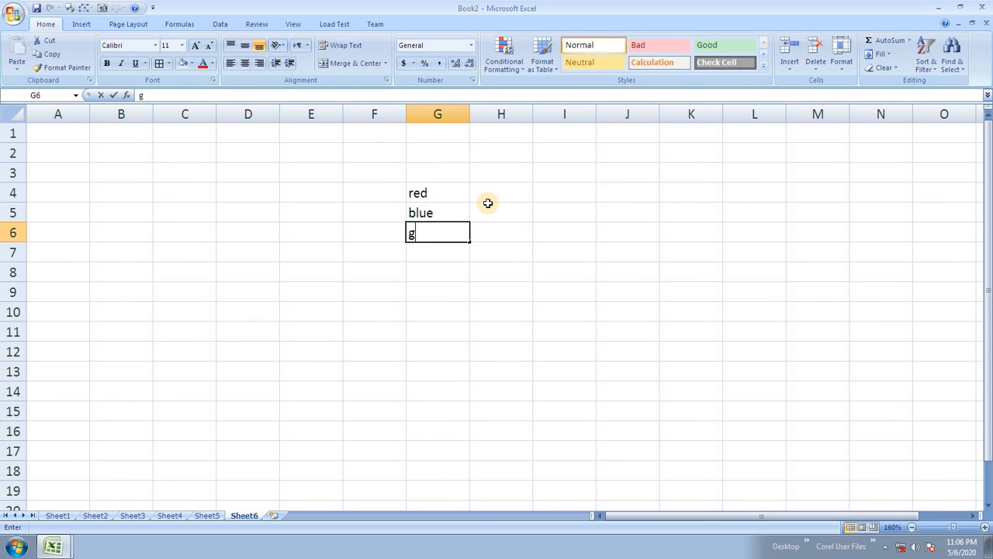
{"action": "type", "text": "reen"}
{"action": "key", "text": "Return"}
{"action": "type", "text": "red"}
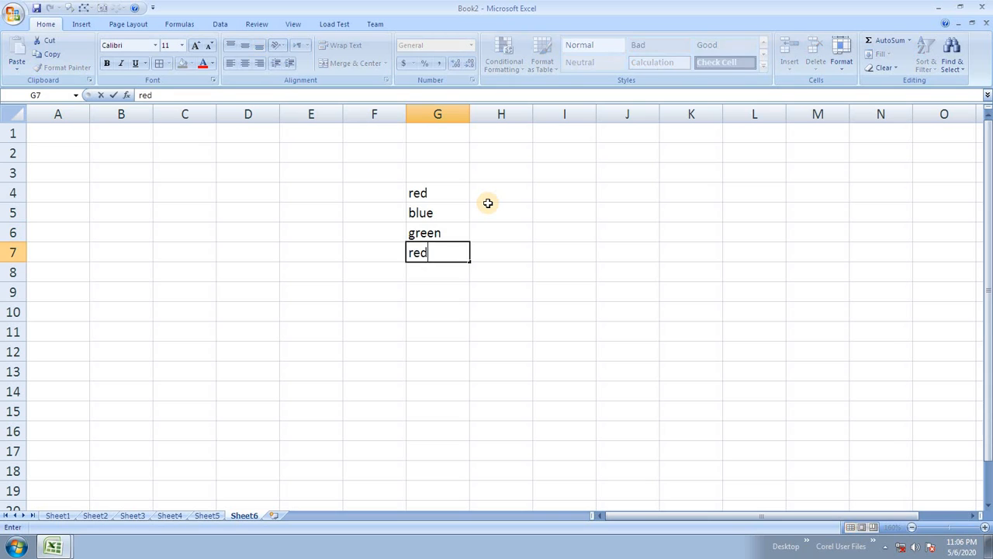
{"action": "key", "text": "Return"}
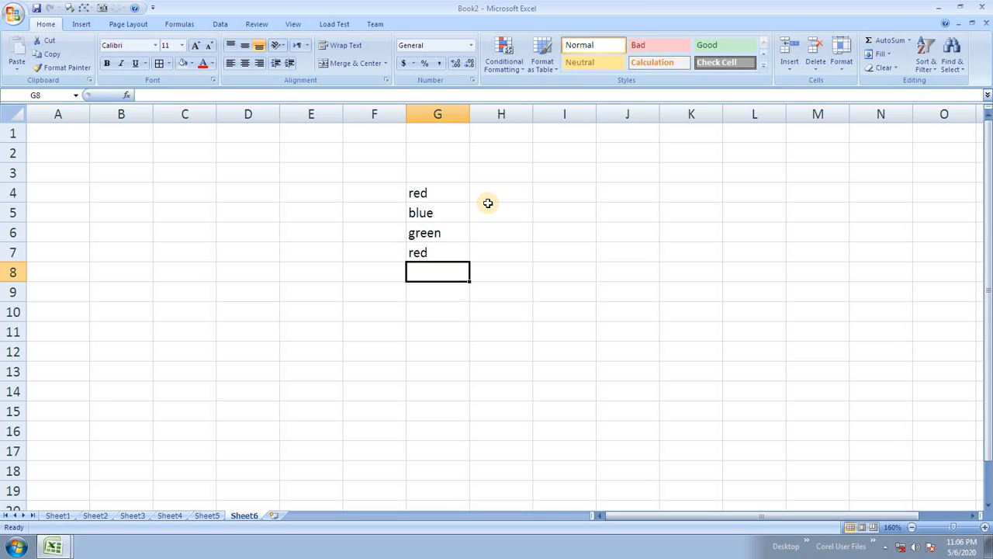
Step: Continue the colour list in cells G8 to G14 with green, green, red, blue, blue, green and red
{"action": "type", "text": "g"}
{"action": "key", "text": "Return"}
{"action": "type", "text": "g"}
{"action": "key", "text": "Return"}
{"action": "type", "text": "red"}
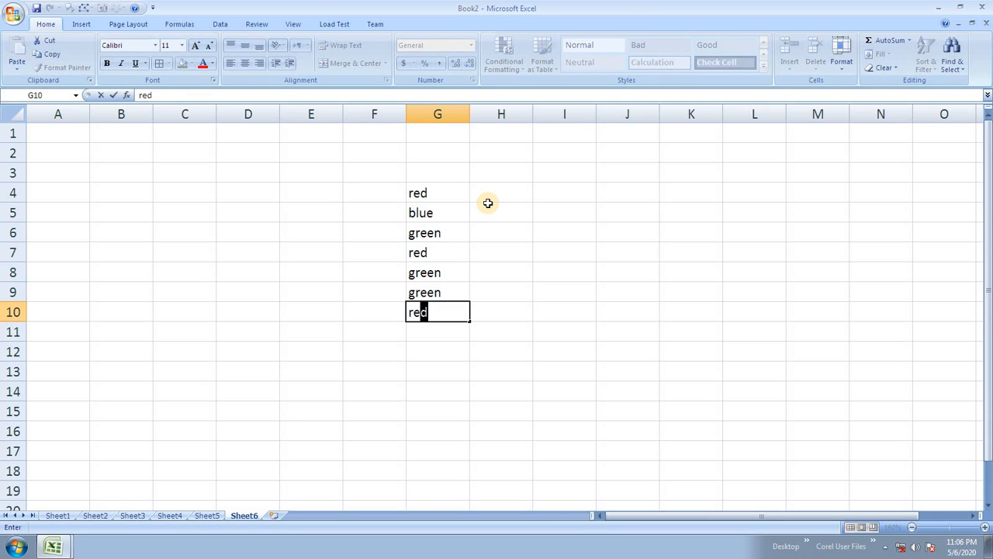
{"action": "key", "text": "Return"}
{"action": "type", "text": "b"}
{"action": "key", "text": "Return"}
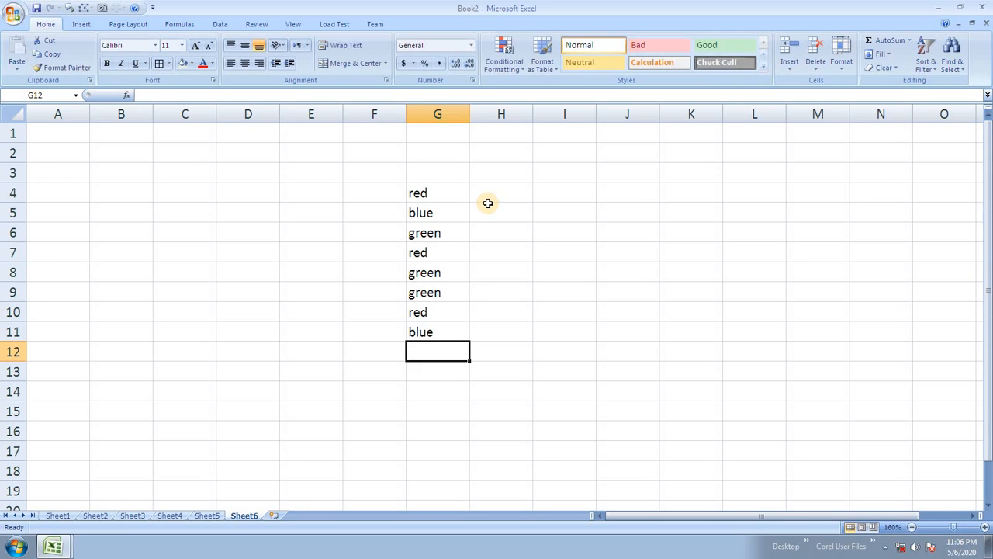
{"action": "type", "text": "b"}
{"action": "key", "text": "Return"}
{"action": "type", "text": "g"}
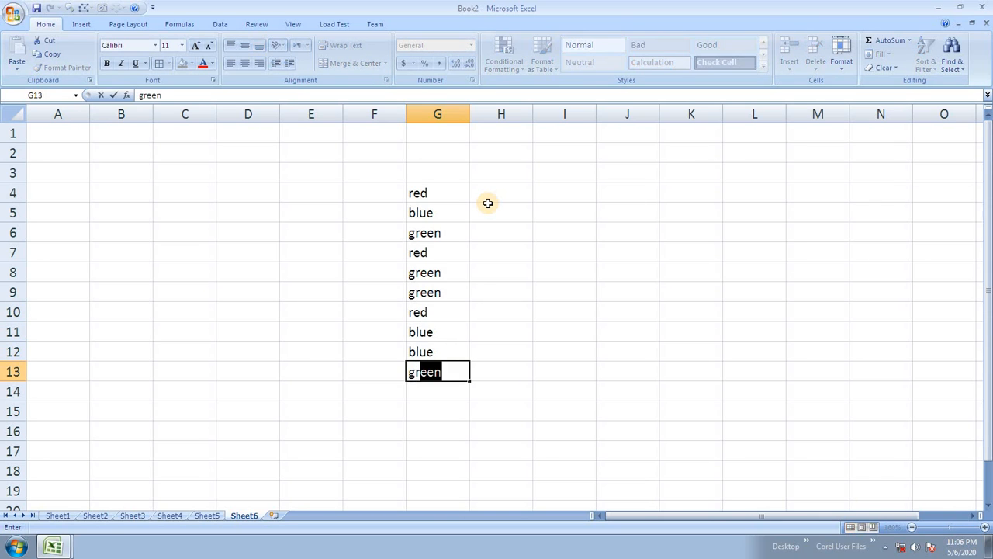
{"action": "key", "text": "Return"}
{"action": "type", "text": "red"}
{"action": "key", "text": "Return"}
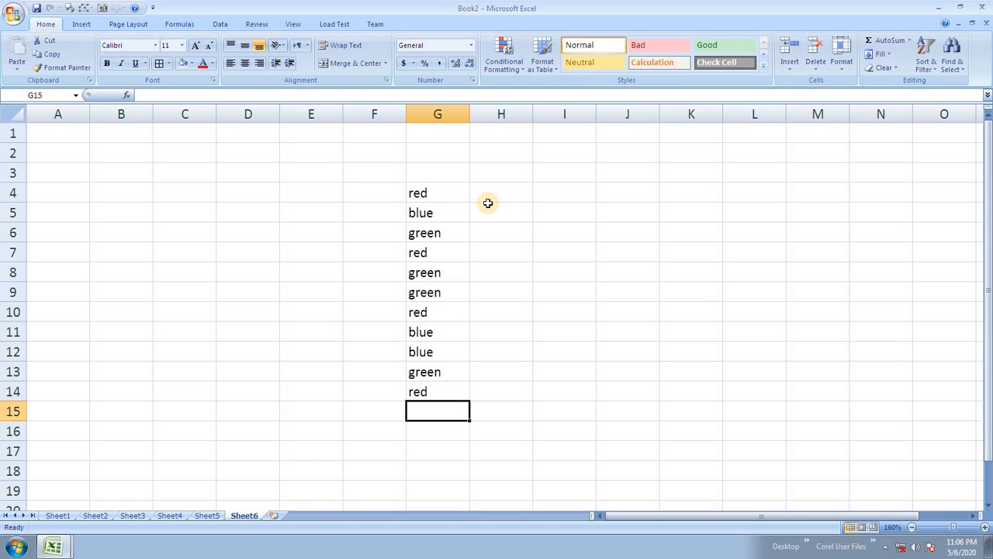
Step: Fill the cells containing red (G4, G7, G10 and G14) with the standard Red colour
{"action": "left_click", "coordinate": [423, 194]}
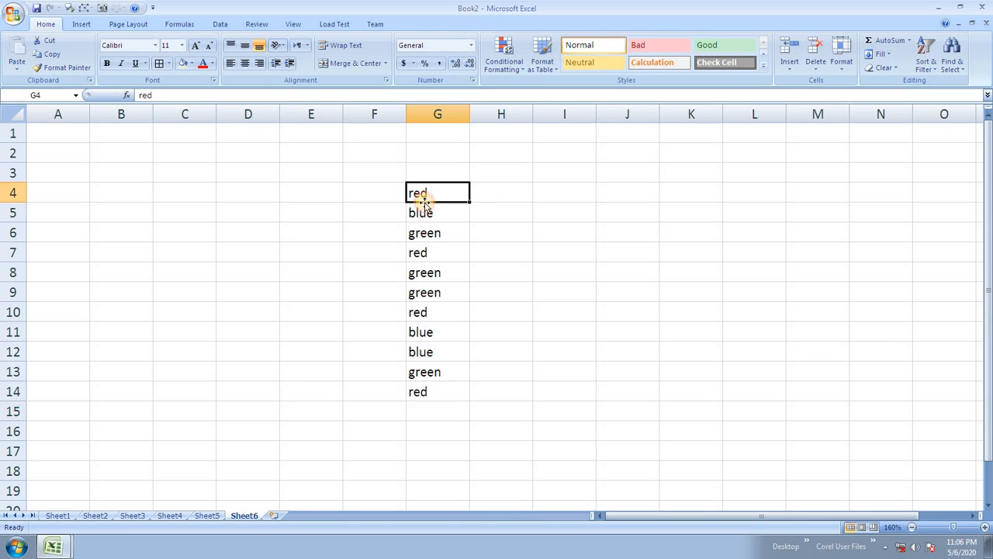
{"action": "left_click", "coordinate": [429, 252], "text": "ctrl"}
{"action": "left_click", "coordinate": [439, 312], "text": "ctrl"}
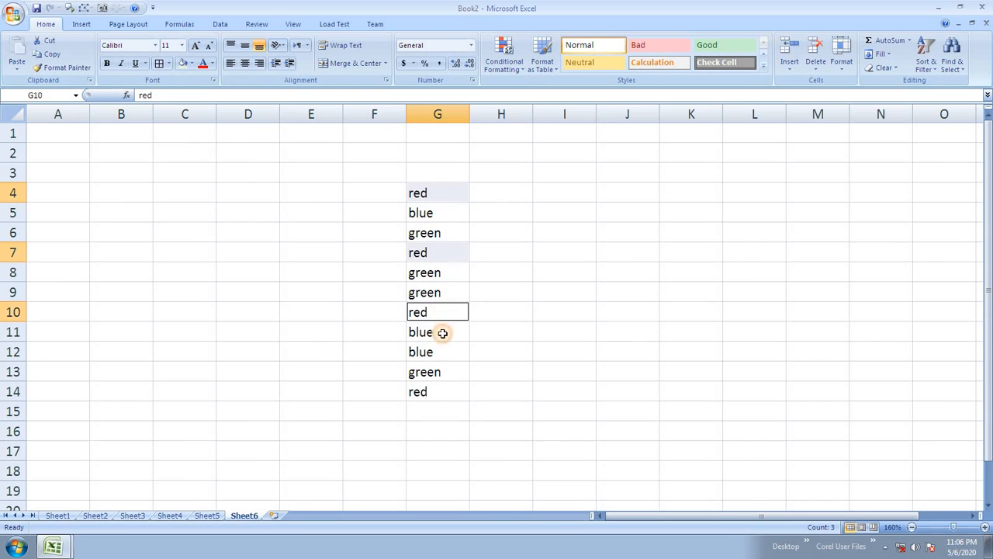
{"action": "left_click", "coordinate": [443, 391], "text": "ctrl"}
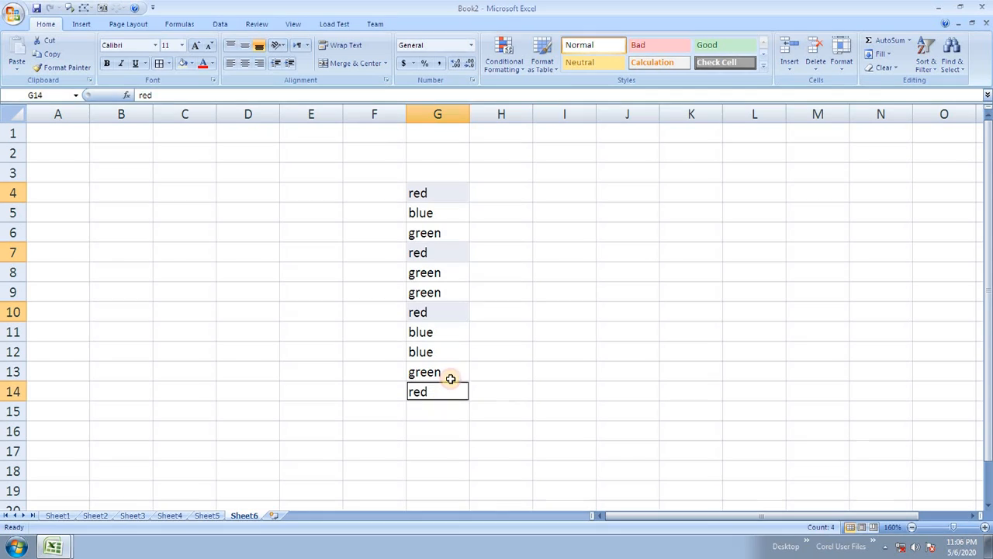
{"action": "left_click", "coordinate": [190, 65]}
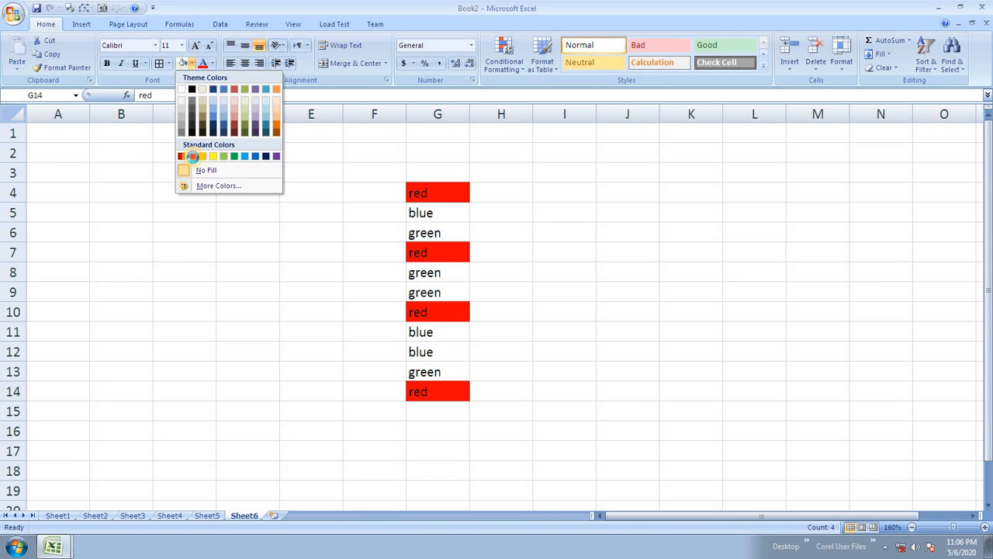
{"action": "left_click", "coordinate": [192, 156]}
{"action": "left_click", "coordinate": [527, 237]}
Step: Fill the cells containing blue (G5, G11 and G12) with the standard Light Blue colour
{"action": "left_click", "coordinate": [449, 214]}
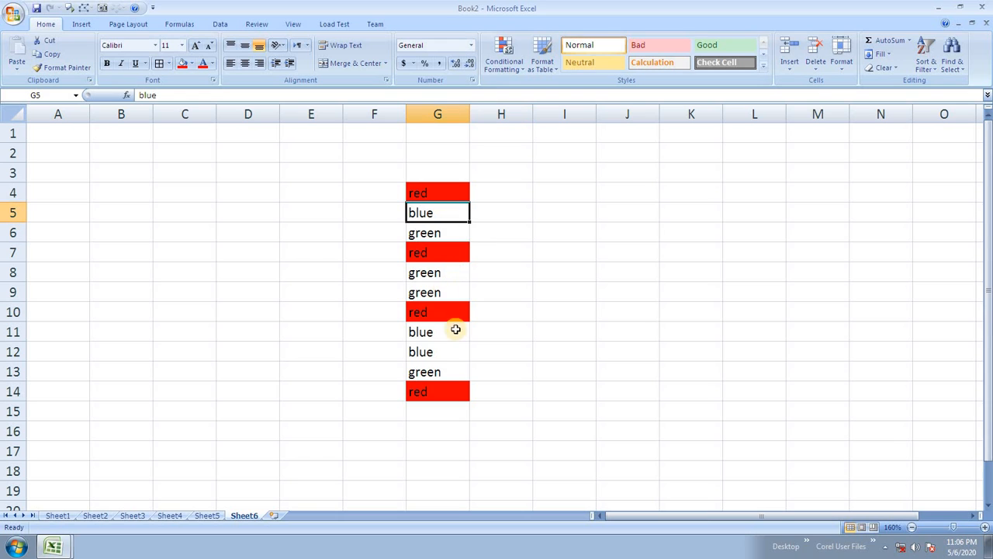
{"action": "left_click", "coordinate": [431, 351], "text": "ctrl"}
{"action": "left_click", "coordinate": [433, 333], "text": "ctrl"}
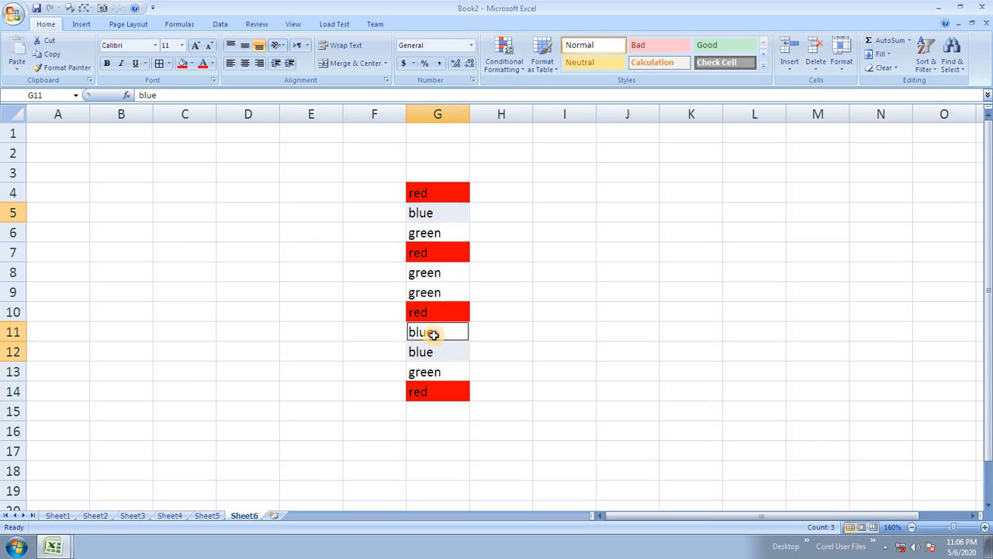
{"action": "left_click", "coordinate": [191, 65]}
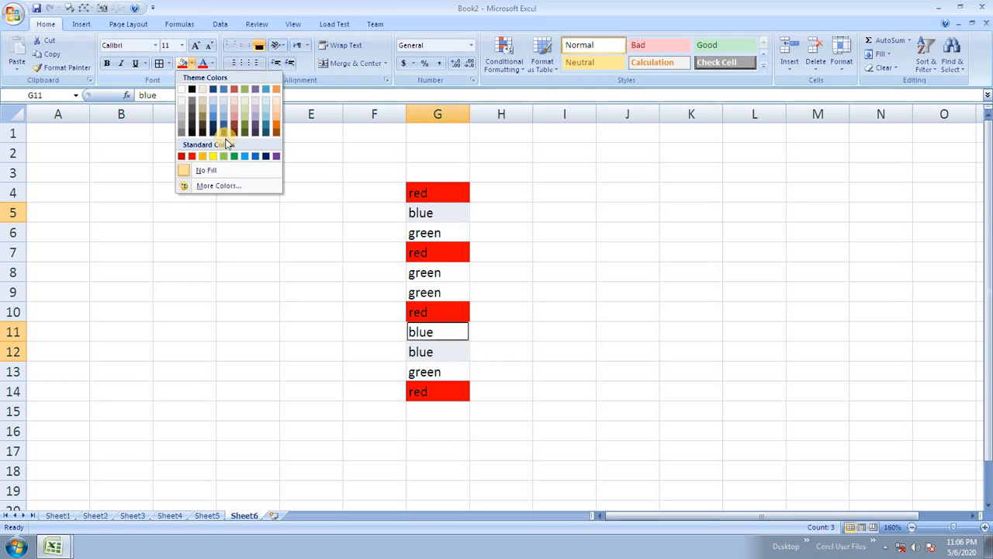
{"action": "left_click", "coordinate": [245, 156]}
Step: Fill the cells containing green (G6, G8, G9 and G13) with the standard Green colour
{"action": "left_click", "coordinate": [437, 235]}
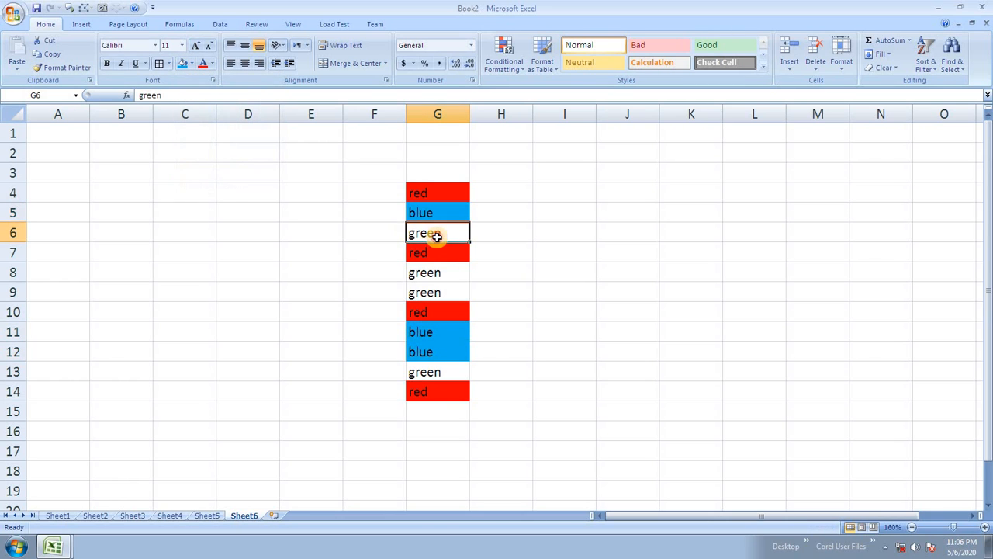
{"action": "left_click", "coordinate": [434, 273], "text": "ctrl"}
{"action": "left_click", "coordinate": [439, 295], "text": "ctrl"}
{"action": "left_click", "coordinate": [435, 372], "text": "ctrl"}
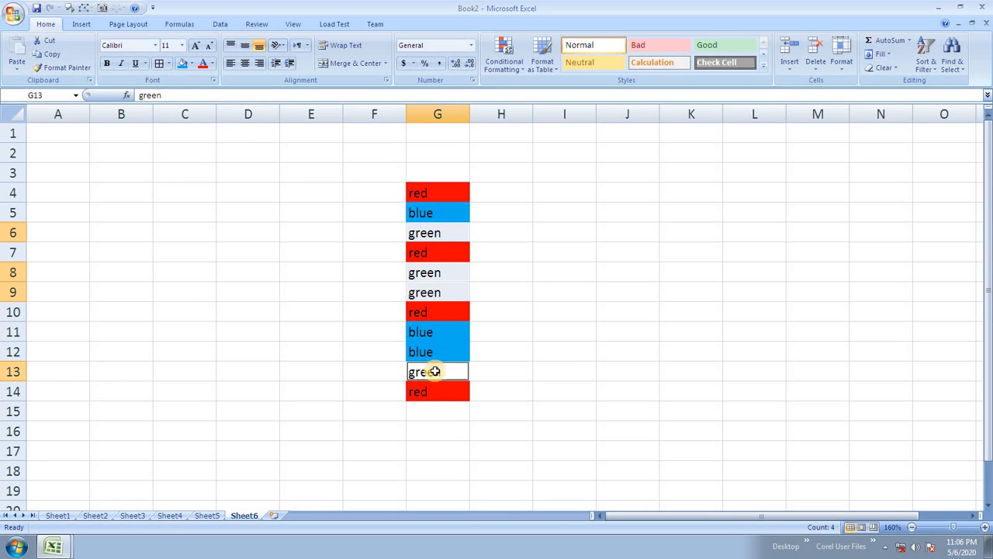
{"action": "left_click", "coordinate": [193, 64]}
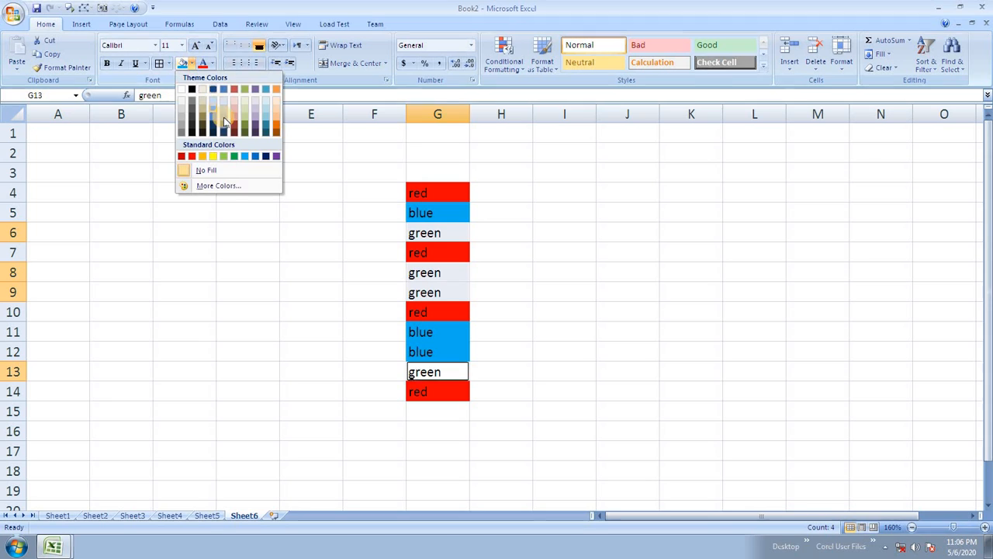
{"action": "left_click", "coordinate": [234, 156]}
Step: Enter the heading "color sorting" in G3 and widen column G to fit it
{"action": "left_click", "coordinate": [432, 171]}
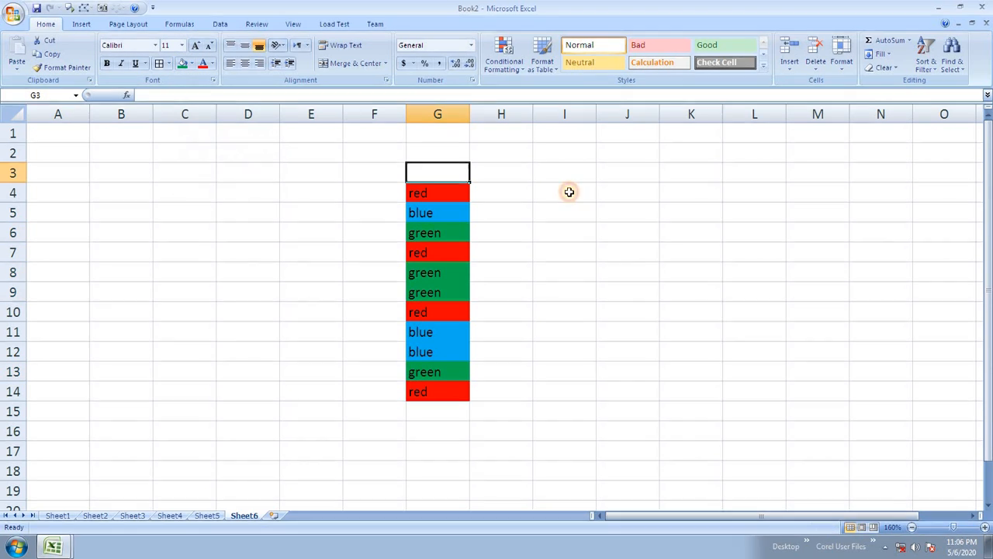
{"action": "type", "text": "colo"}
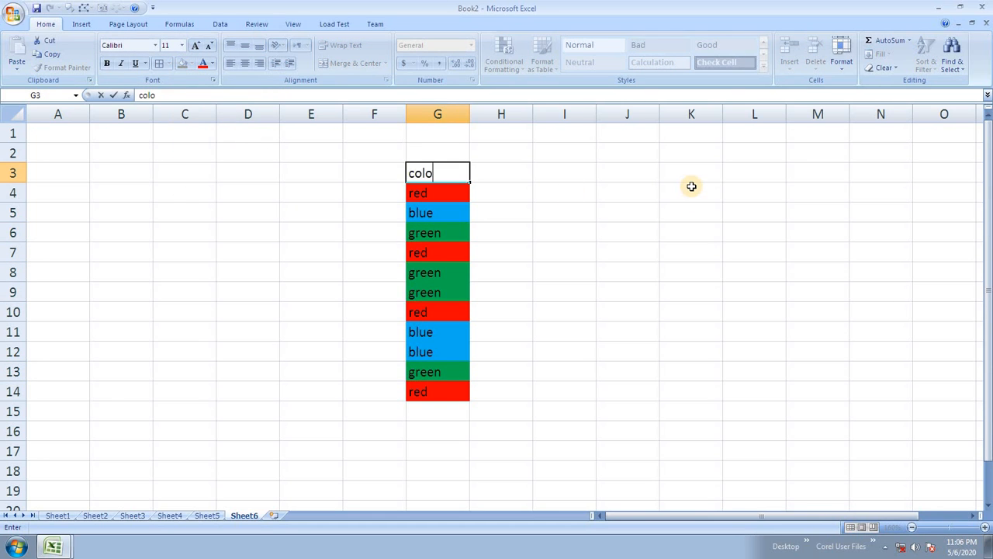
{"action": "type", "text": "r sorting"}
{"action": "left_click", "coordinate": [555, 254]}
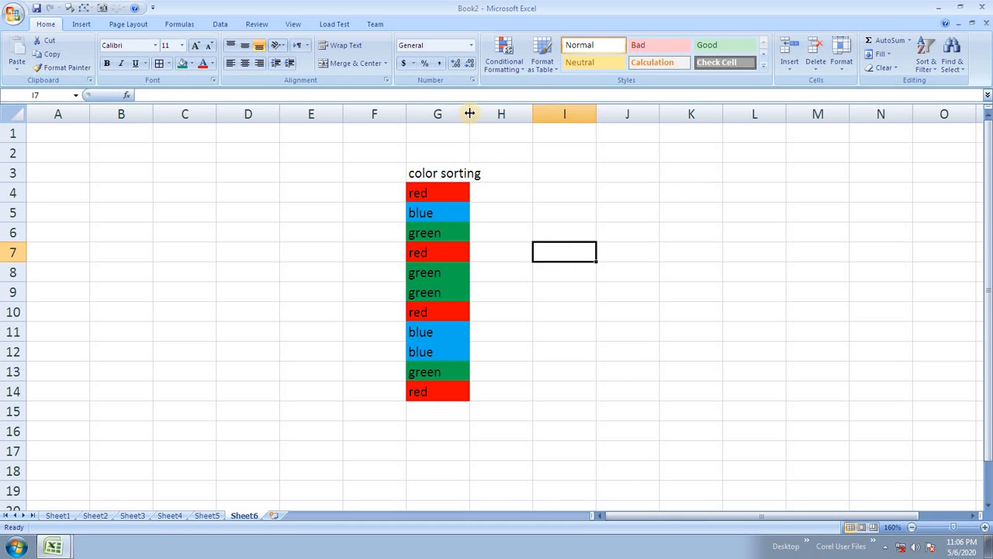
{"action": "left_click_drag", "start_coordinate": [469, 114], "coordinate": [492, 114]}
Step: Apply borders to all cells of the colour list from G3 to G14
{"action": "left_click_drag", "start_coordinate": [453, 175], "coordinate": [449, 386]}
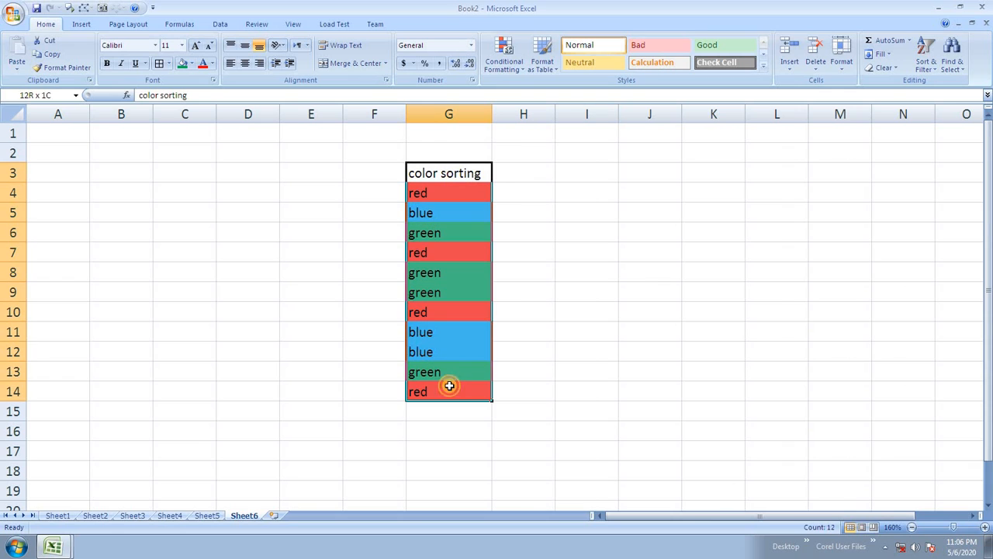
{"action": "left_click", "coordinate": [159, 66]}
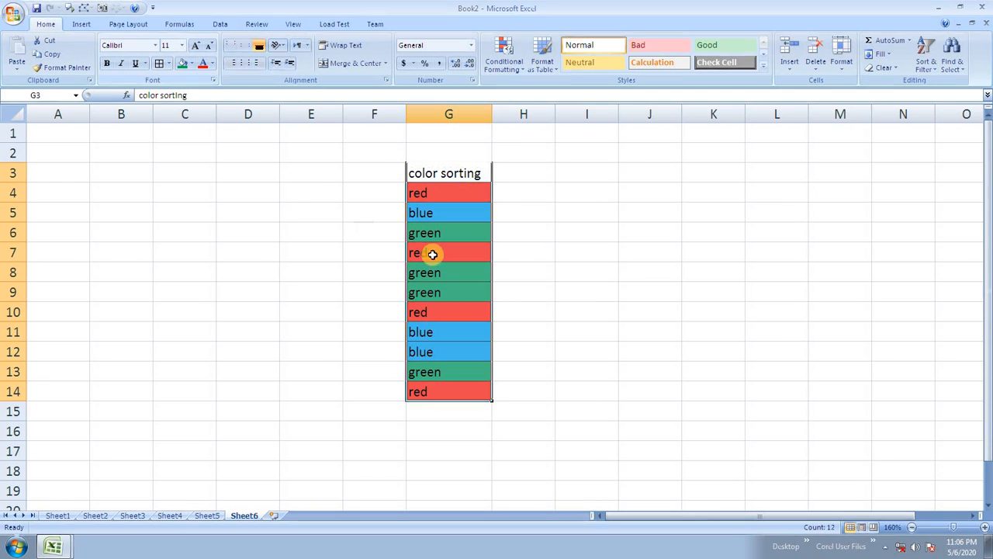
{"action": "left_click", "coordinate": [554, 250]}
{"action": "left_click", "coordinate": [454, 170]}
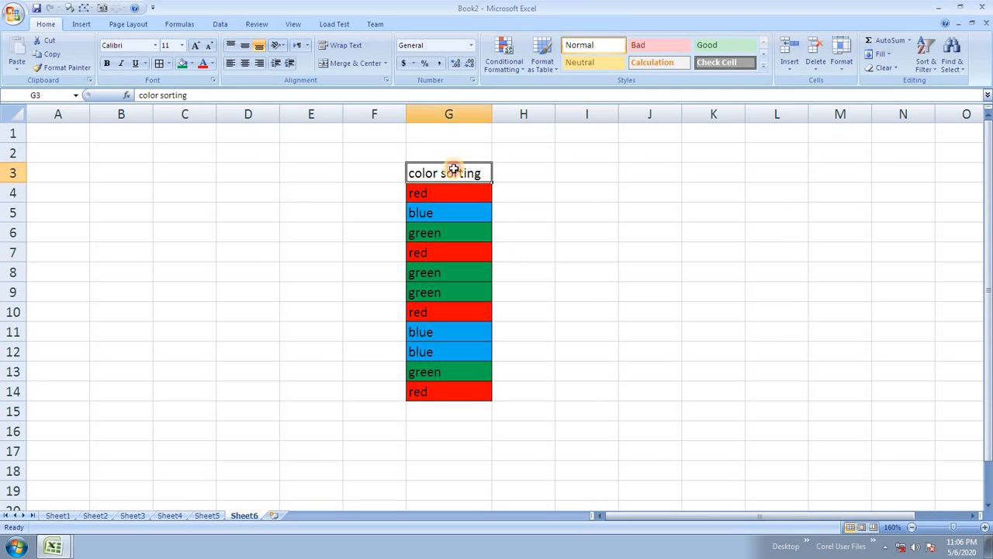
{"action": "left_click", "coordinate": [574, 195]}
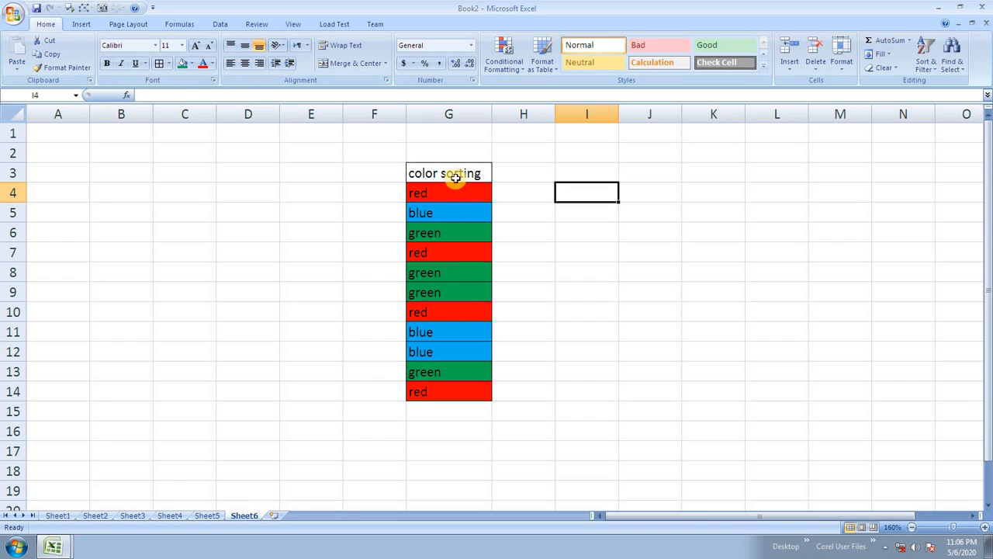
Step: Custom sort the list G3:G14 by the cell colour of the color sorting column, with red on top
{"action": "left_click_drag", "start_coordinate": [453, 175], "coordinate": [460, 388]}
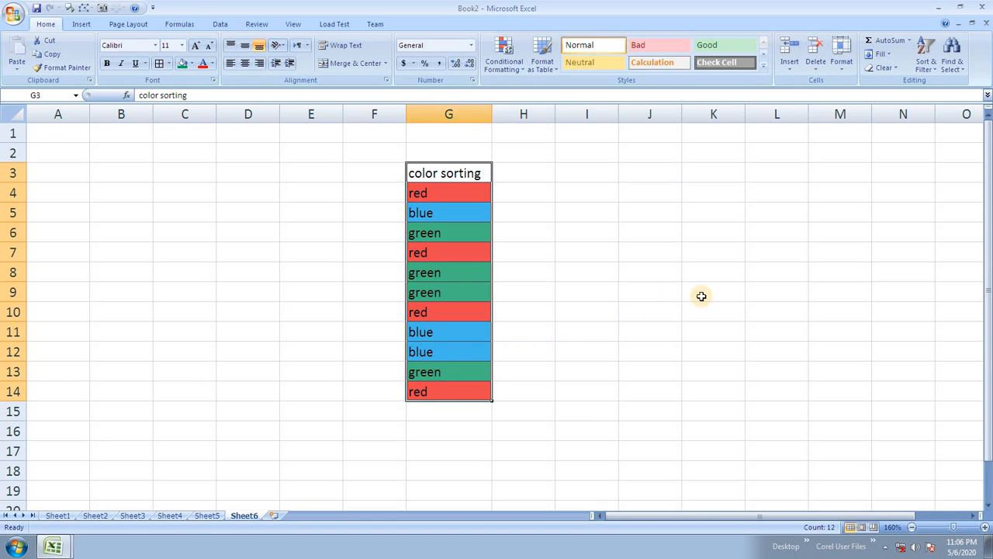
{"action": "left_click", "coordinate": [926, 62]}
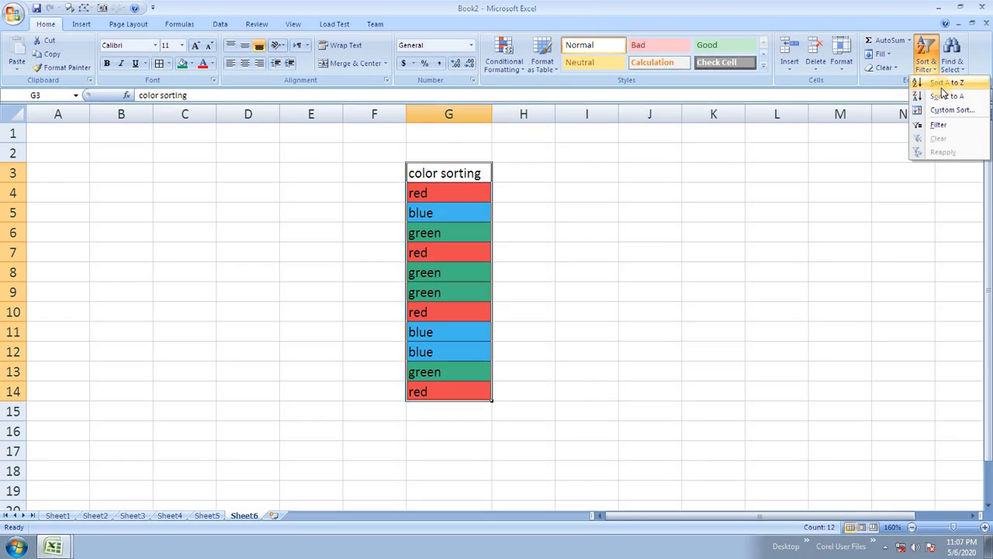
{"action": "left_click", "coordinate": [951, 111]}
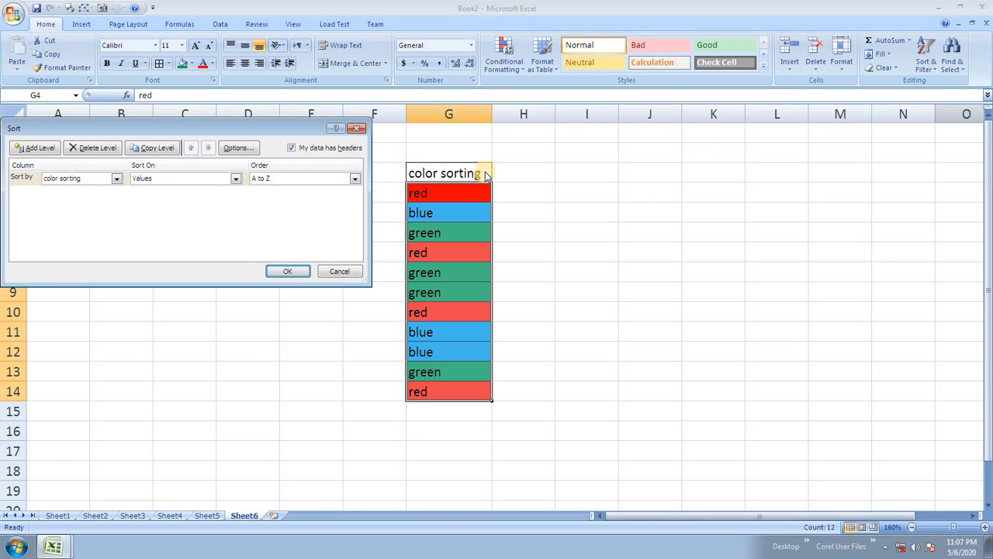
{"action": "left_click", "coordinate": [169, 181]}
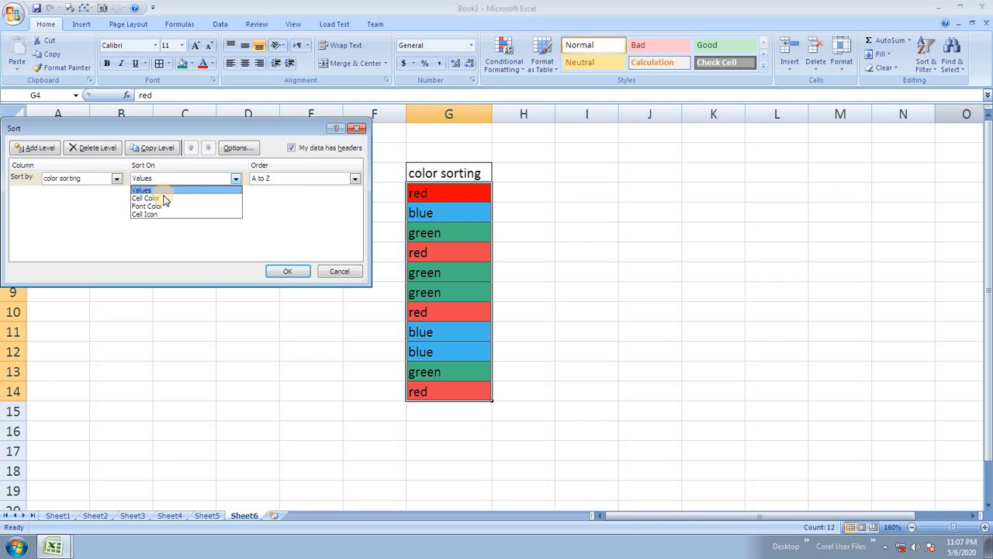
{"action": "left_click", "coordinate": [164, 199]}
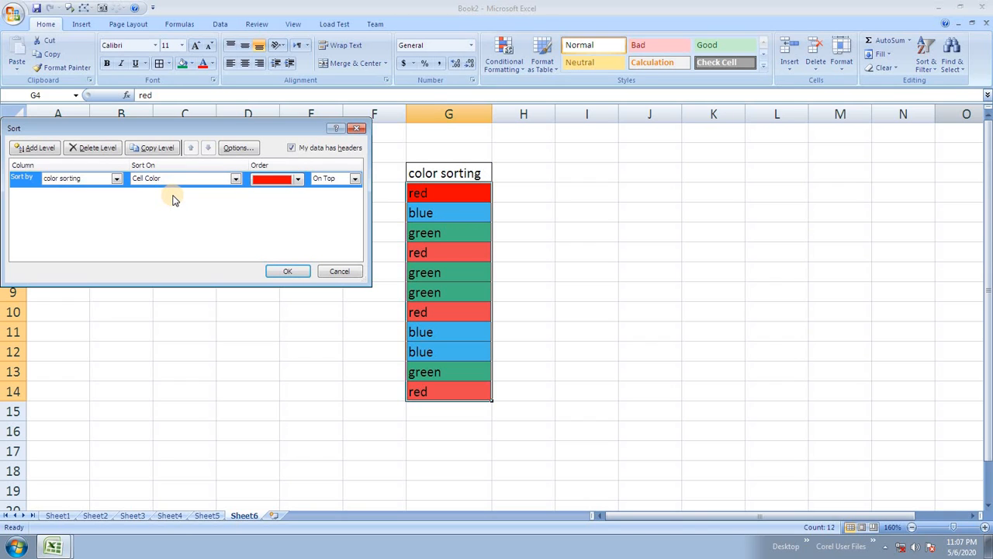
{"action": "left_click", "coordinate": [299, 180]}
{"action": "left_click", "coordinate": [299, 180]}
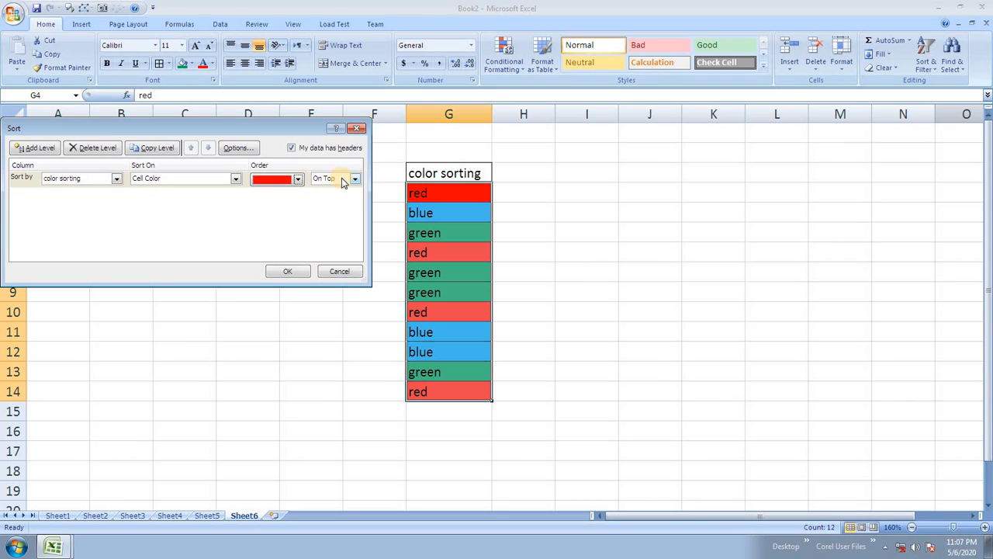
{"action": "left_click", "coordinate": [287, 270]}
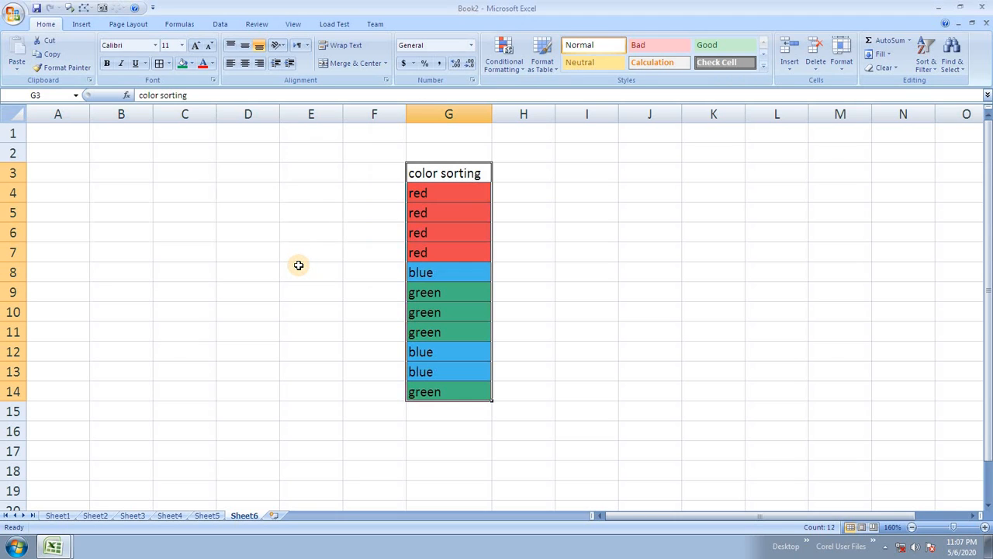
{"action": "left_click", "coordinate": [458, 233]}
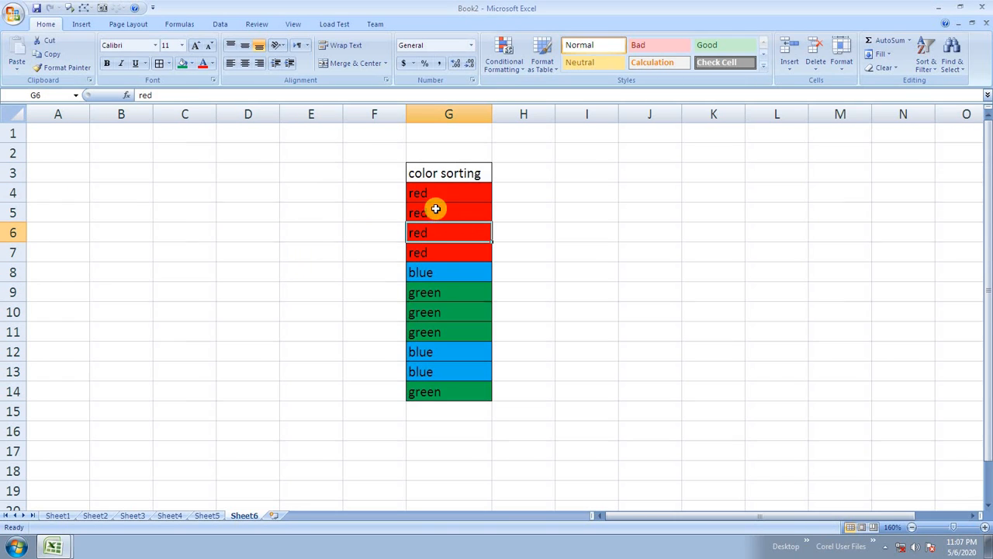
Step: Add a second level to the custom sort of G3:G14 that places green cell colour on bottom, and apply it
{"action": "left_click_drag", "start_coordinate": [430, 171], "coordinate": [443, 386]}
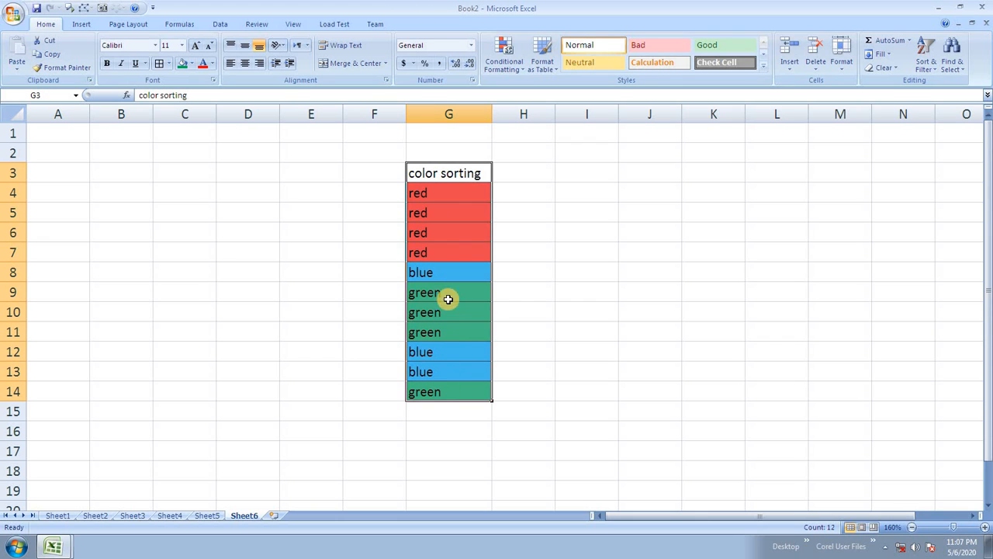
{"action": "left_click", "coordinate": [925, 56]}
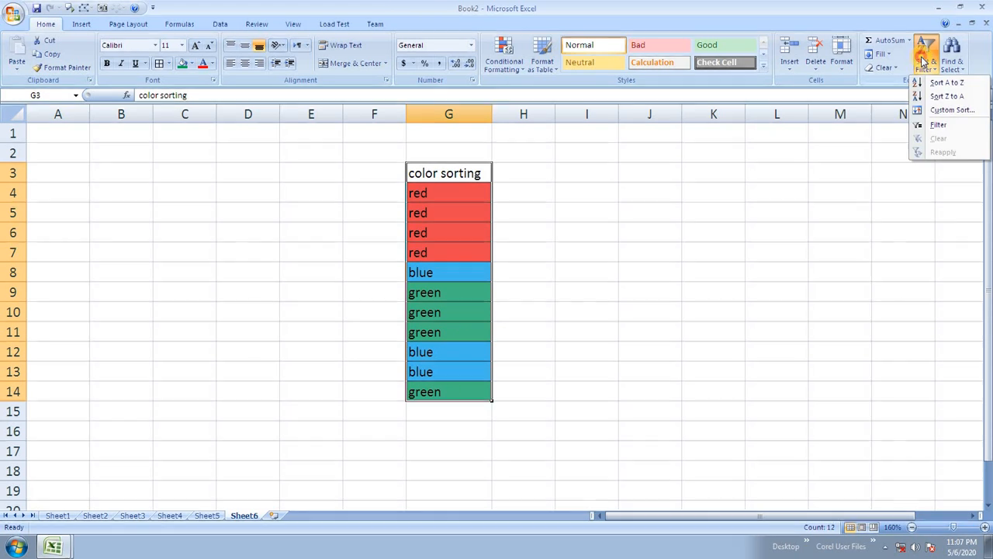
{"action": "left_click", "coordinate": [952, 113]}
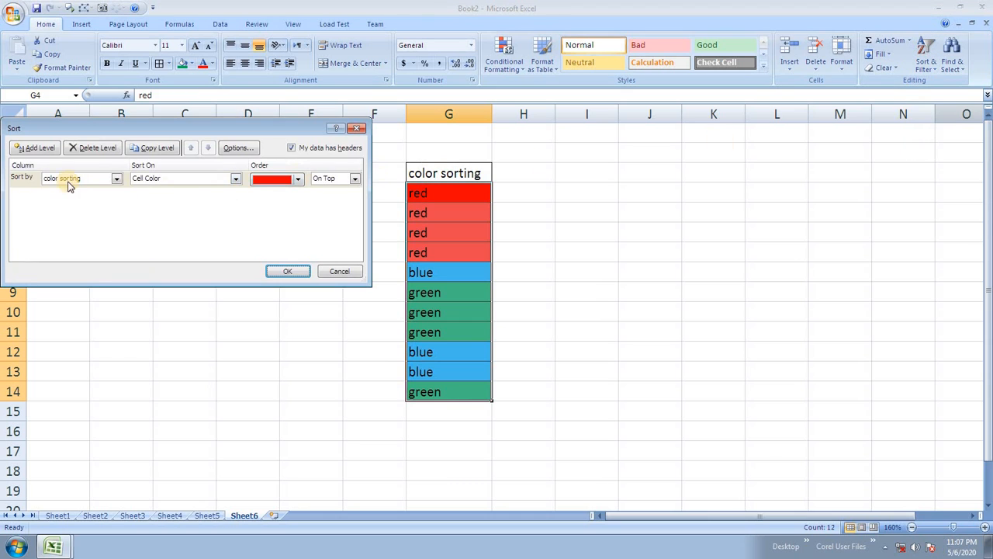
{"action": "left_click", "coordinate": [37, 148]}
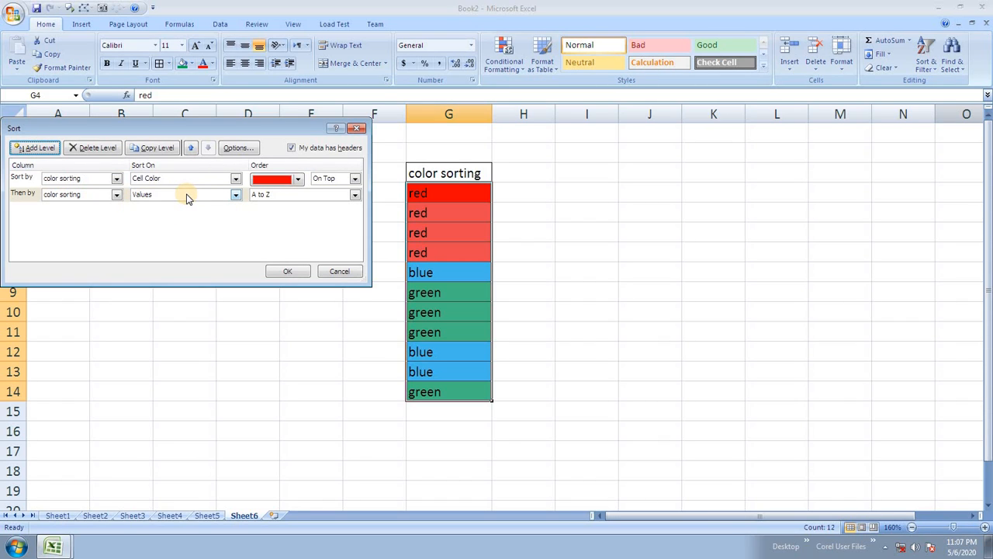
{"action": "left_click", "coordinate": [187, 197]}
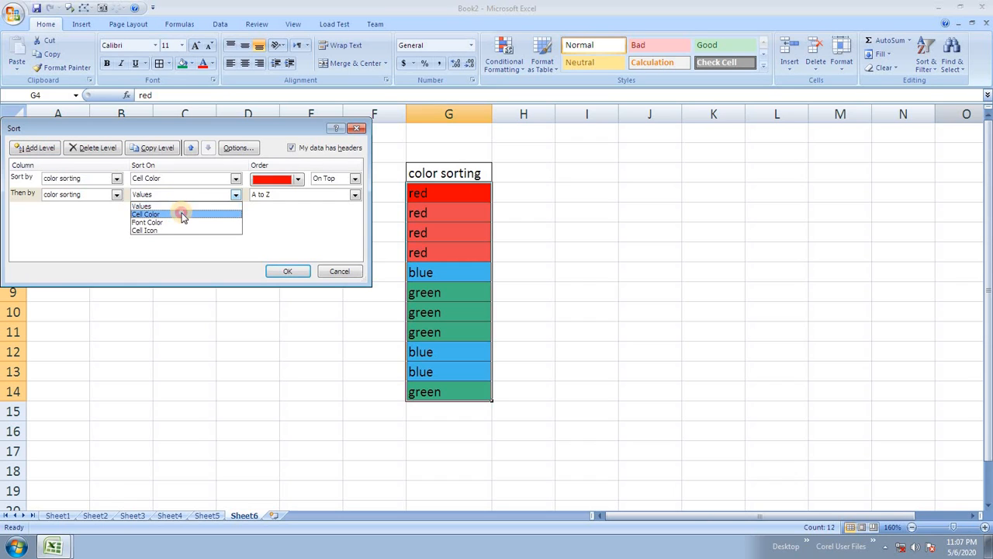
{"action": "left_click", "coordinate": [183, 215]}
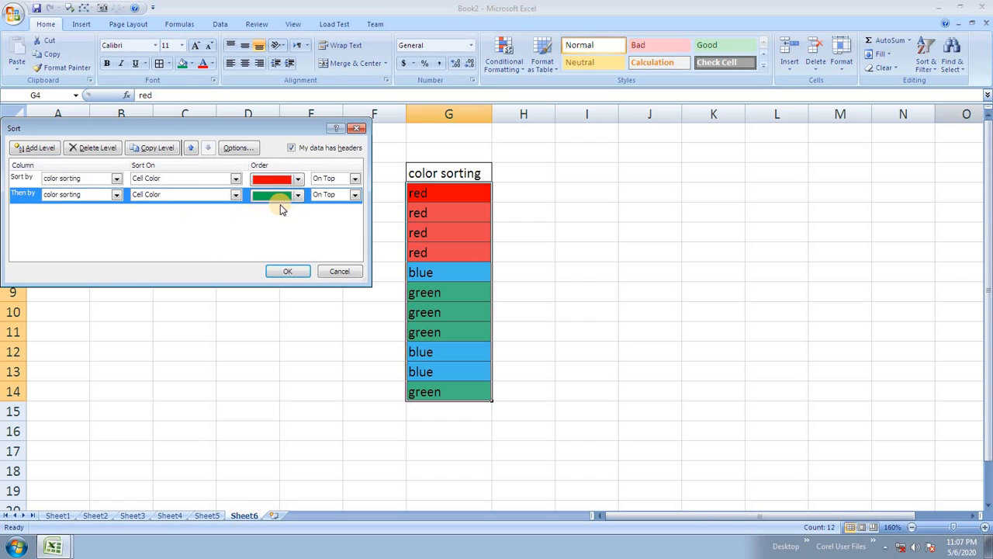
{"action": "left_click", "coordinate": [353, 195]}
{"action": "left_click", "coordinate": [332, 216]}
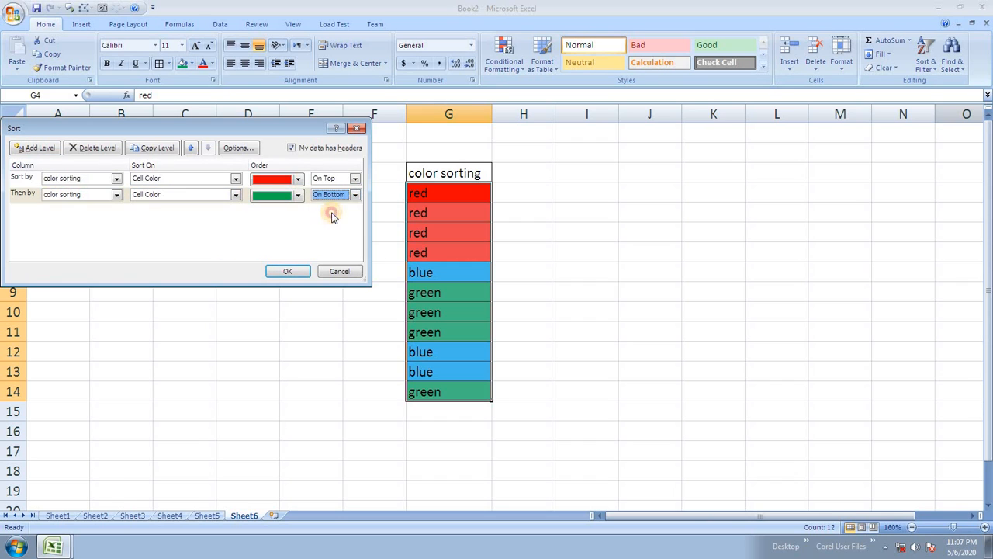
{"action": "left_click", "coordinate": [284, 272]}
{"action": "left_click", "coordinate": [423, 279]}
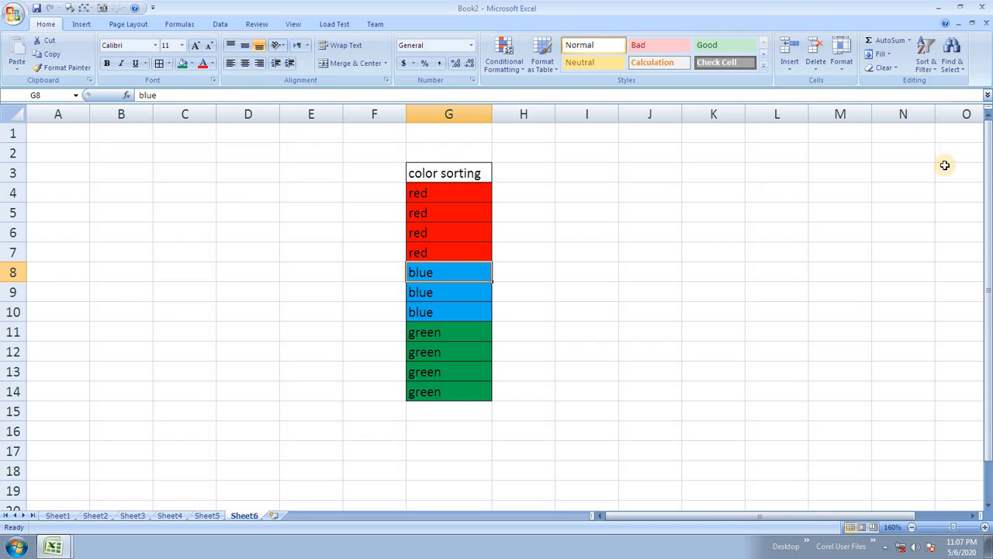
{"action": "left_click", "coordinate": [925, 55]}
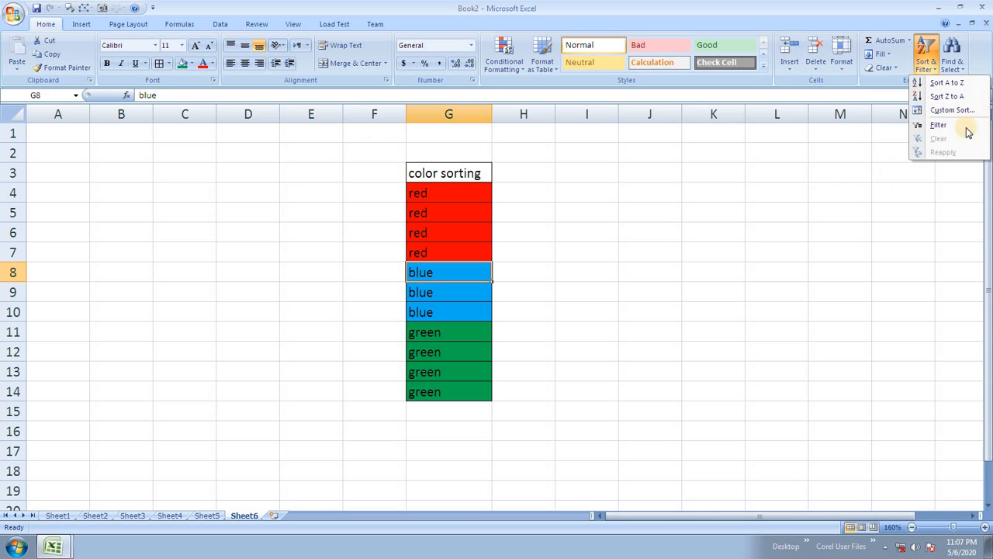
{"action": "left_click", "coordinate": [446, 215]}
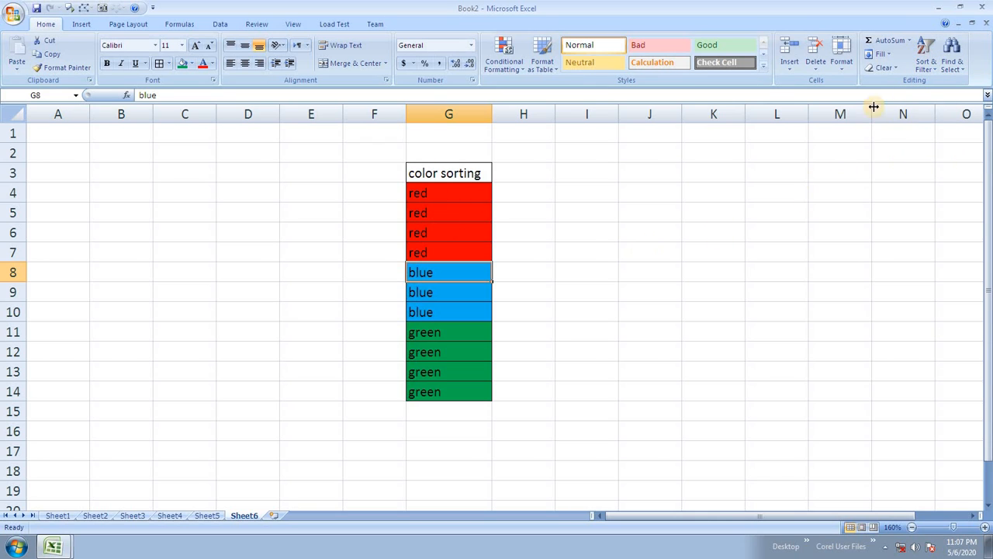
{"action": "left_click", "coordinate": [951, 58]}
{"action": "left_click", "coordinate": [581, 239]}
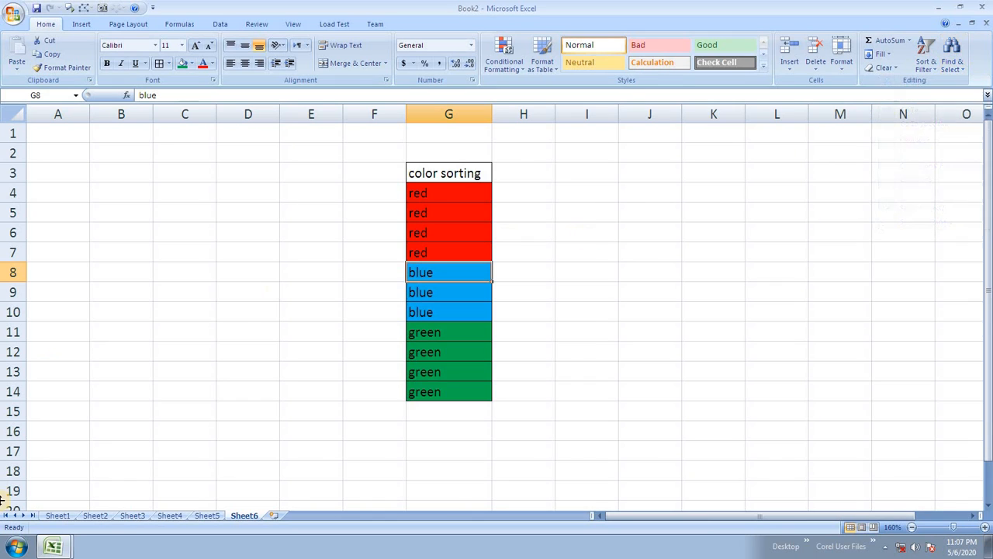
Step: Look through Sheet1, Sheet2 and Sheet3 for their student tables and return to Sheet1
{"action": "left_click", "coordinate": [57, 515]}
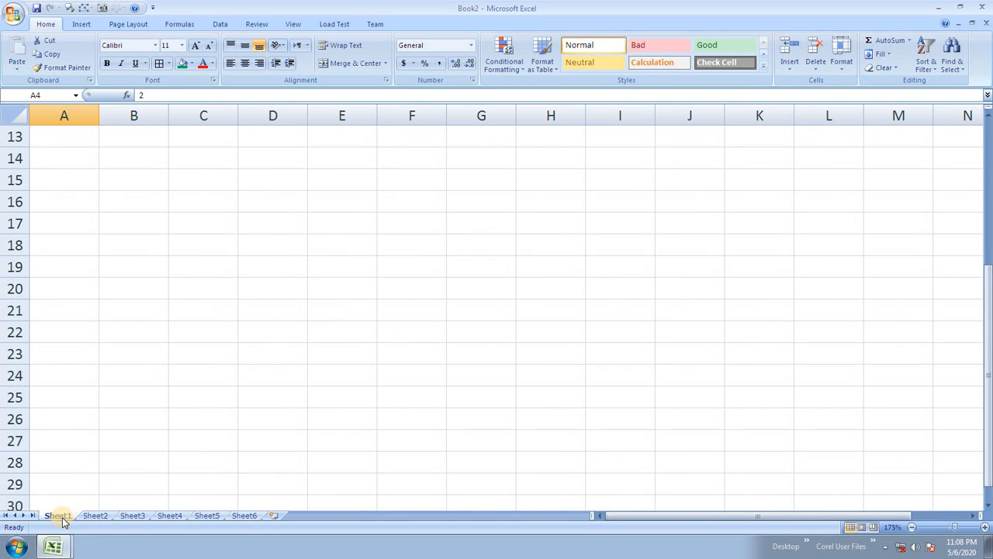
{"action": "scroll", "coordinate": [94, 461], "scroll_direction": "up", "scroll_amount": 4}
{"action": "left_click", "coordinate": [489, 284]}
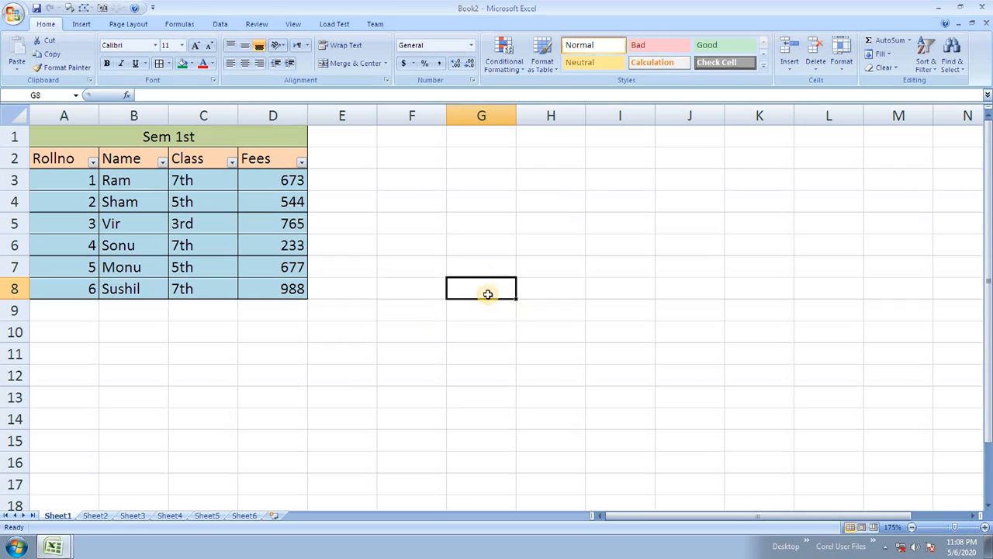
{"action": "left_click", "coordinate": [96, 515]}
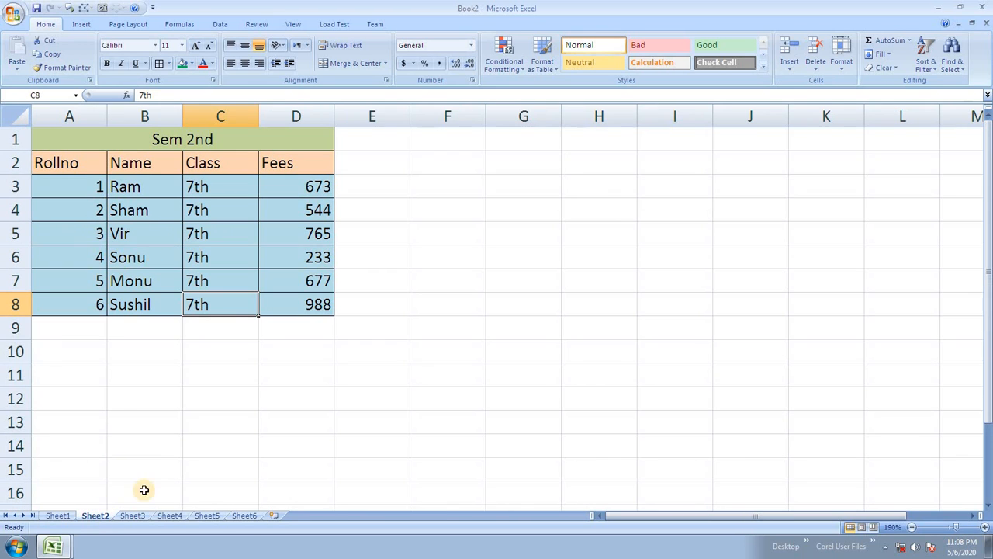
{"action": "left_click", "coordinate": [133, 515]}
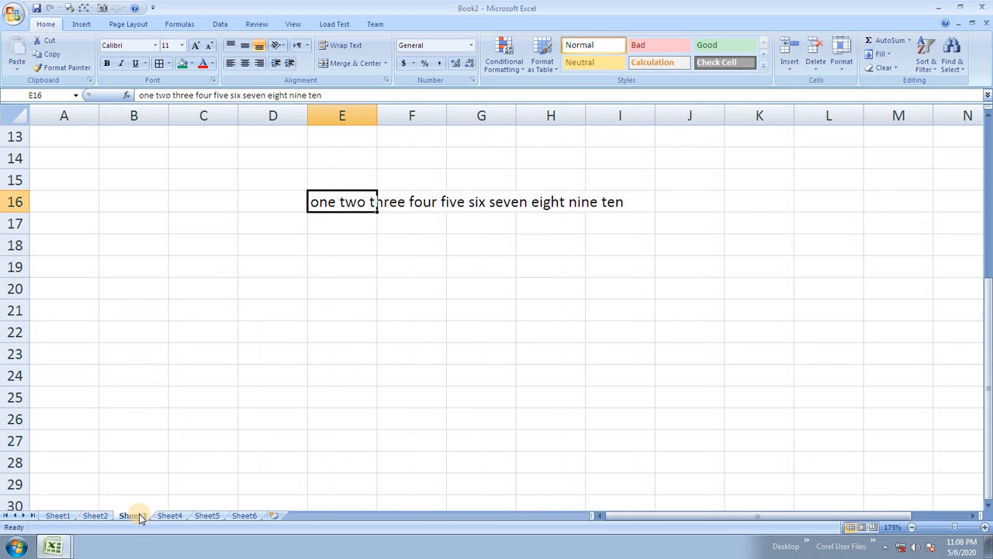
{"action": "left_click", "coordinate": [60, 516]}
{"action": "left_click", "coordinate": [155, 411]}
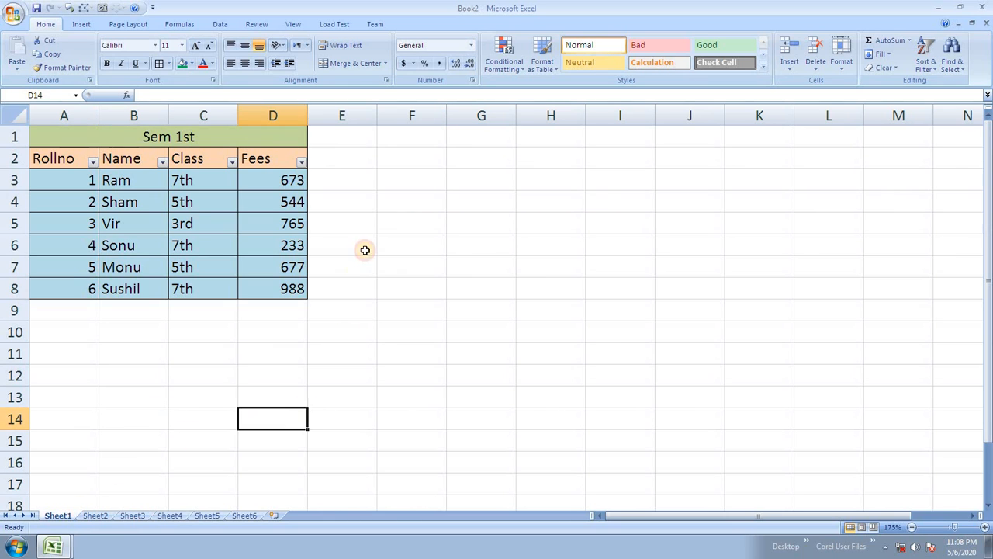
Step: Search Sheet1 for the first student's name, entered in lowercase, keeping the Find and Replace dialog clear of the table
{"action": "left_click", "coordinate": [364, 248]}
{"action": "left_click", "coordinate": [954, 62]}
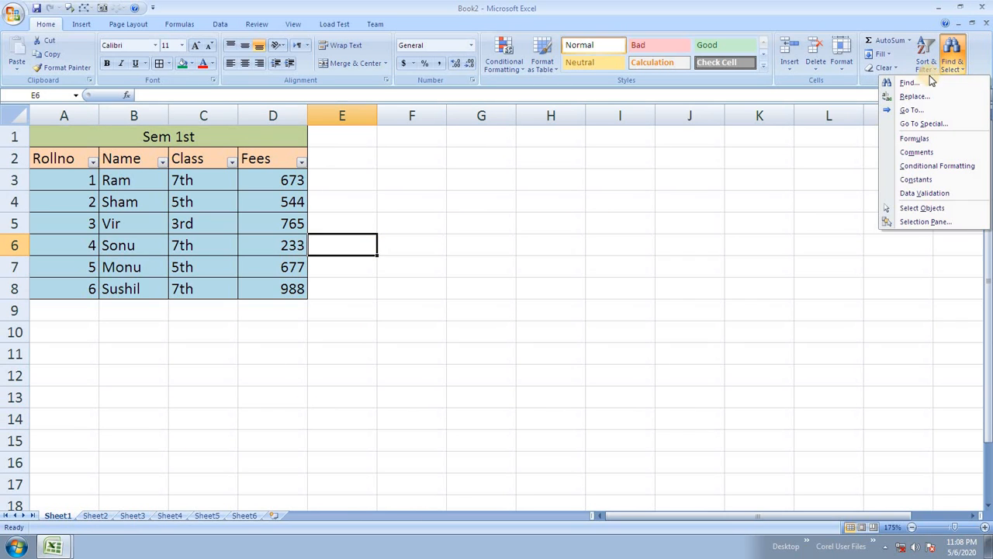
{"action": "left_click", "coordinate": [929, 84]}
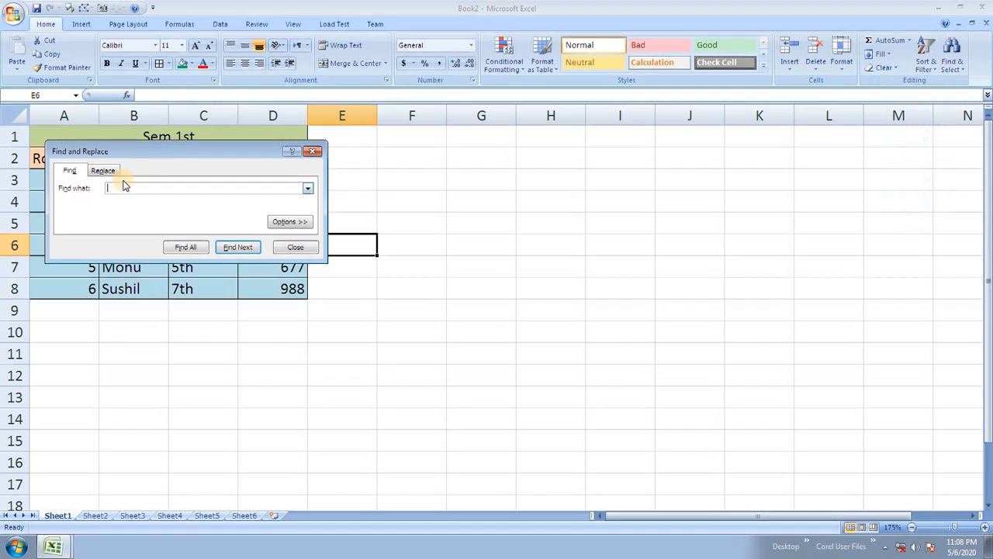
{"action": "left_click_drag", "start_coordinate": [151, 153], "coordinate": [516, 180]}
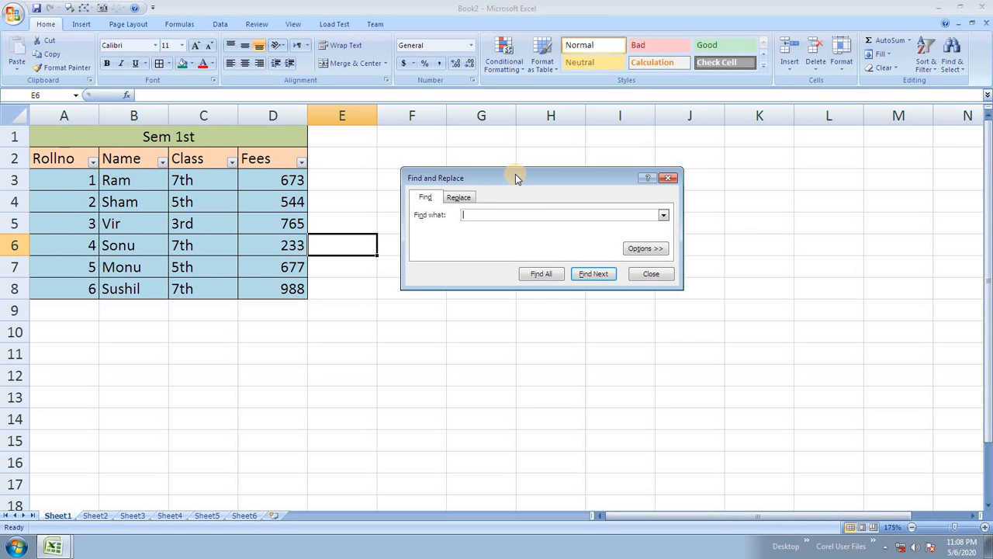
{"action": "type", "text": "ram"}
{"action": "left_click", "coordinate": [602, 277]}
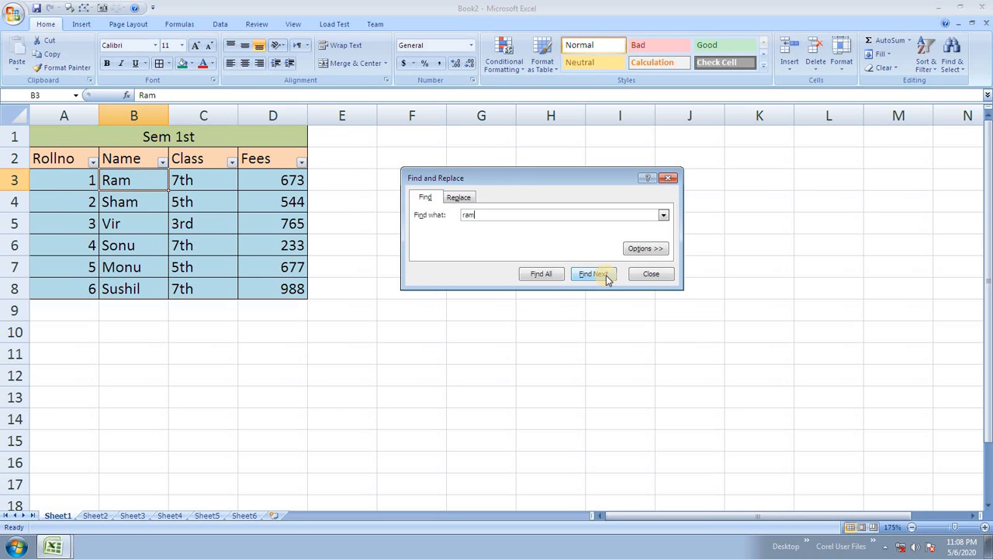
{"action": "left_click", "coordinate": [606, 276]}
{"action": "left_click", "coordinate": [606, 276]}
{"action": "left_click", "coordinate": [605, 276]}
Step: Compare the table on Sheet2, return to Sheet1, and find the name across sheets with the search scope set to Workbook
{"action": "left_click", "coordinate": [94, 515]}
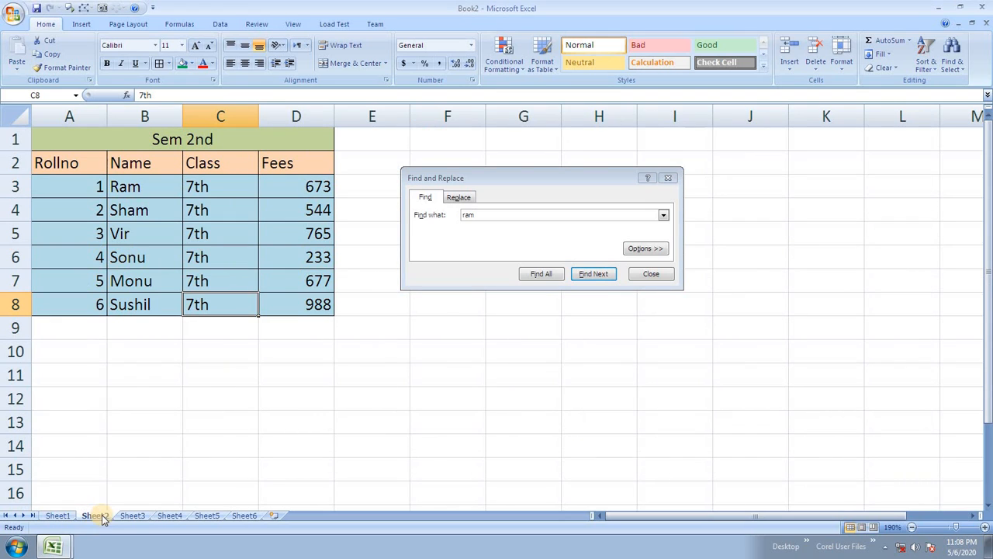
{"action": "left_click", "coordinate": [58, 515]}
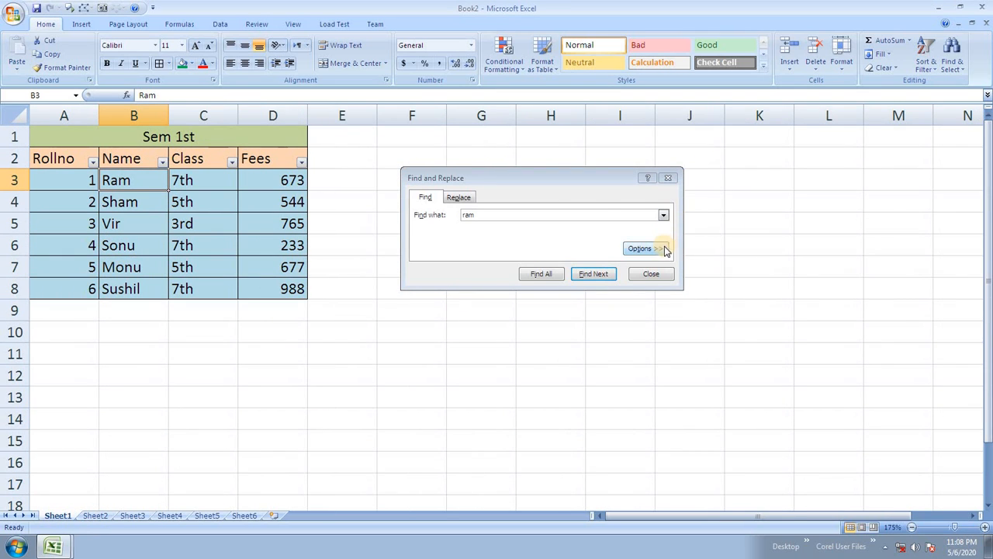
{"action": "left_click", "coordinate": [640, 248]}
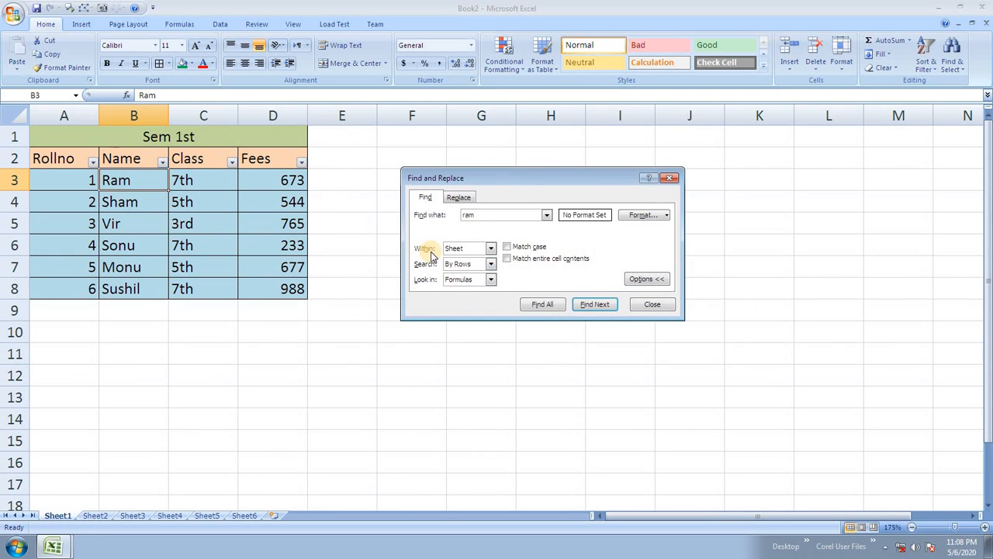
{"action": "left_click", "coordinate": [489, 247]}
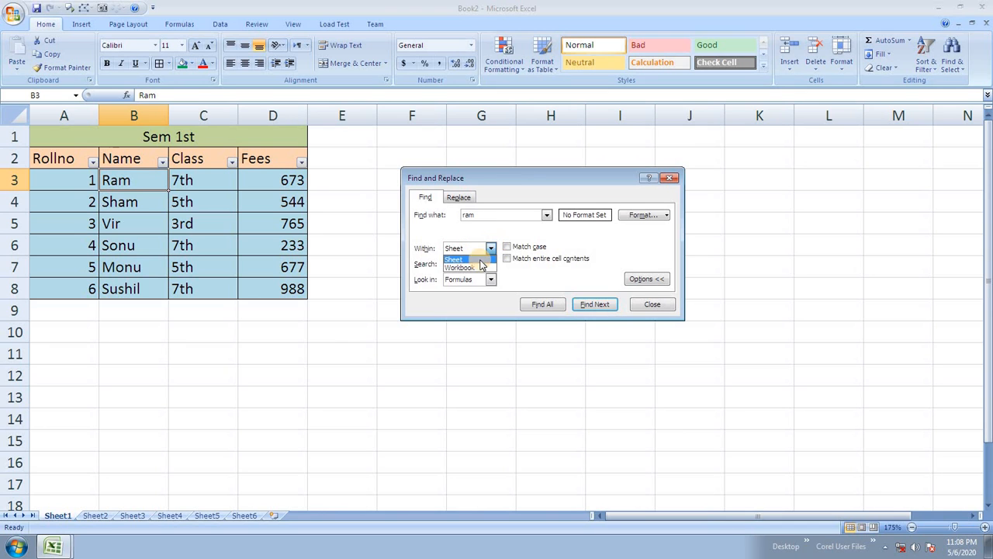
{"action": "left_click", "coordinate": [475, 267]}
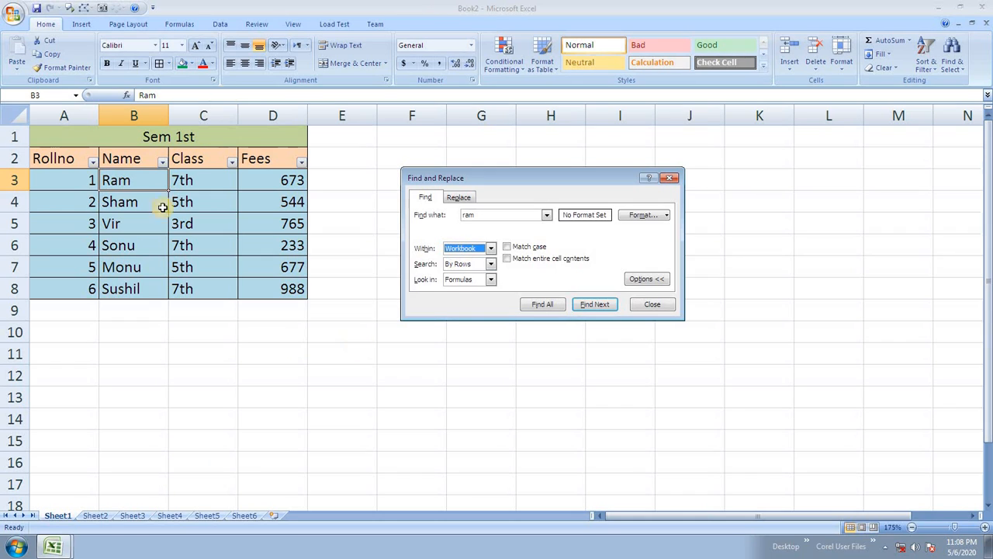
{"action": "left_click", "coordinate": [602, 305]}
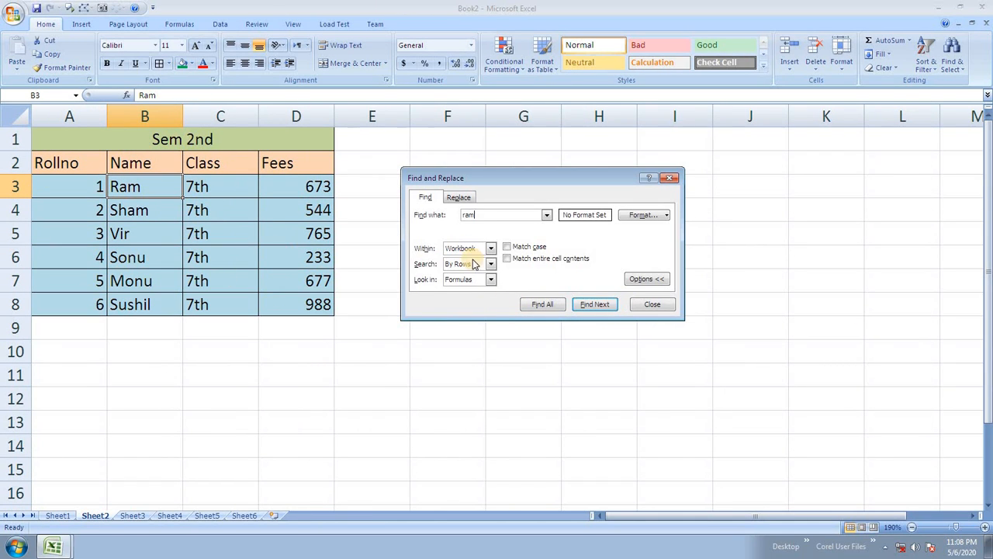
{"action": "left_click", "coordinate": [589, 305]}
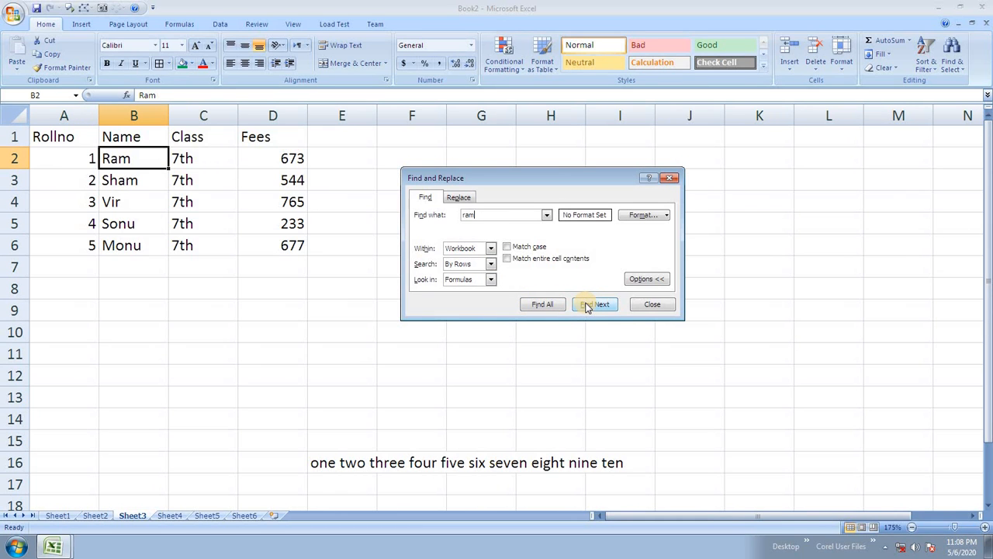
{"action": "left_click", "coordinate": [593, 305]}
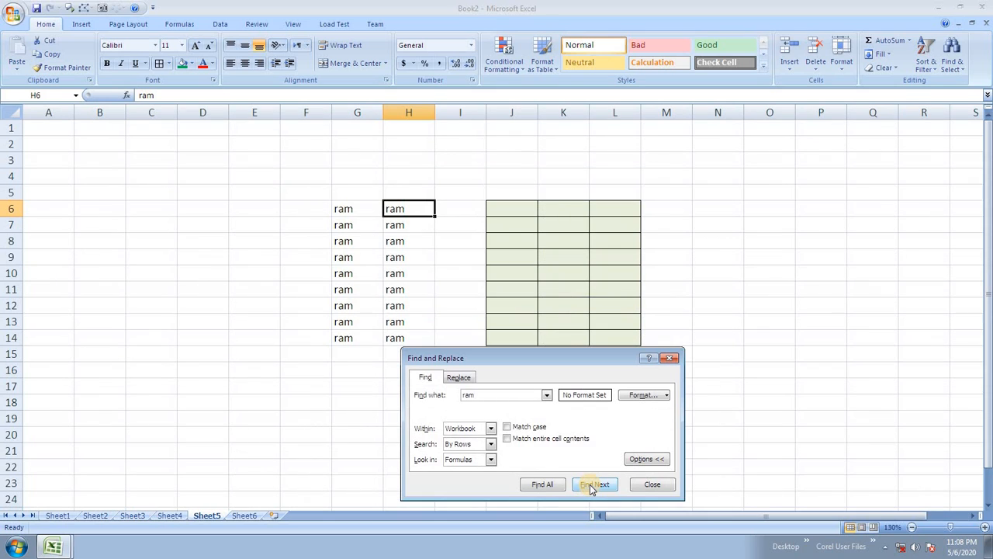
Step: Step through the remaining matches of the name on Sheet5 until the search wraps around to Sheet1
{"action": "left_click", "coordinate": [595, 485]}
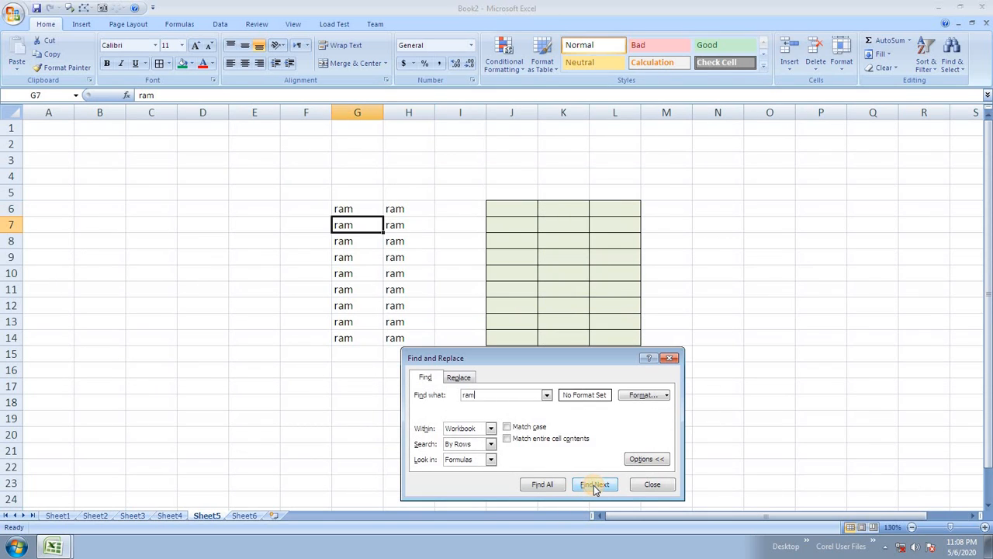
{"action": "left_click", "coordinate": [595, 484]}
{"action": "left_click", "coordinate": [595, 485]}
{"action": "left_click", "coordinate": [595, 484]}
{"action": "left_click", "coordinate": [595, 485]}
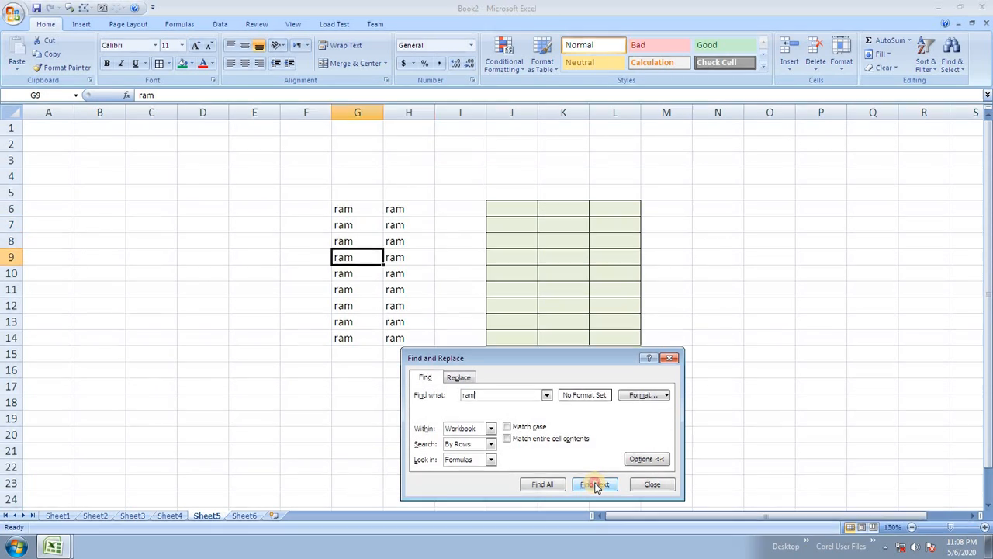
{"action": "left_click", "coordinate": [595, 484]}
{"action": "left_click", "coordinate": [595, 485]}
{"action": "left_click", "coordinate": [595, 485]}
{"action": "left_click", "coordinate": [595, 485]}
{"action": "left_click", "coordinate": [595, 485]}
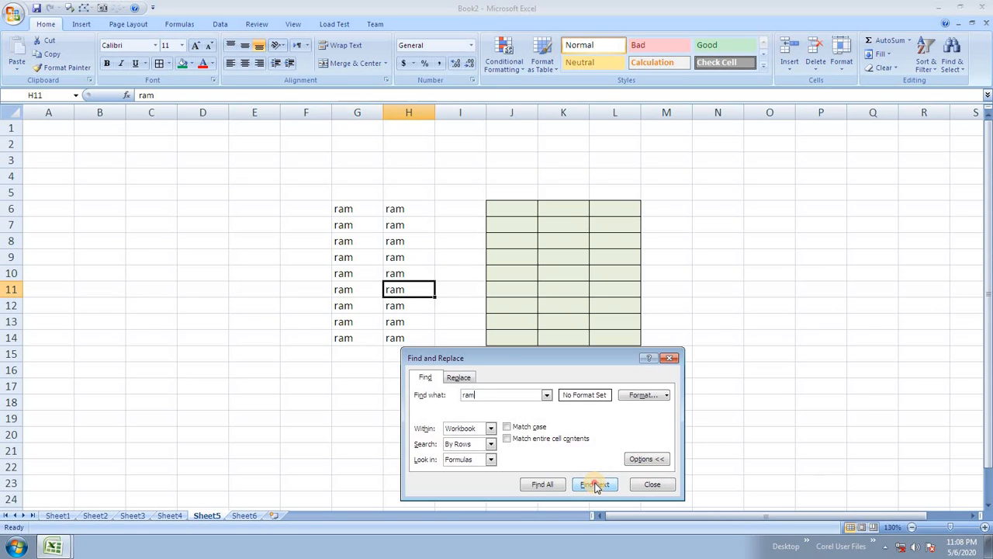
{"action": "left_click", "coordinate": [595, 485]}
{"action": "left_click", "coordinate": [595, 485]}
{"action": "left_click", "coordinate": [596, 485]}
{"action": "left_click", "coordinate": [595, 485]}
{"action": "left_click", "coordinate": [595, 485]}
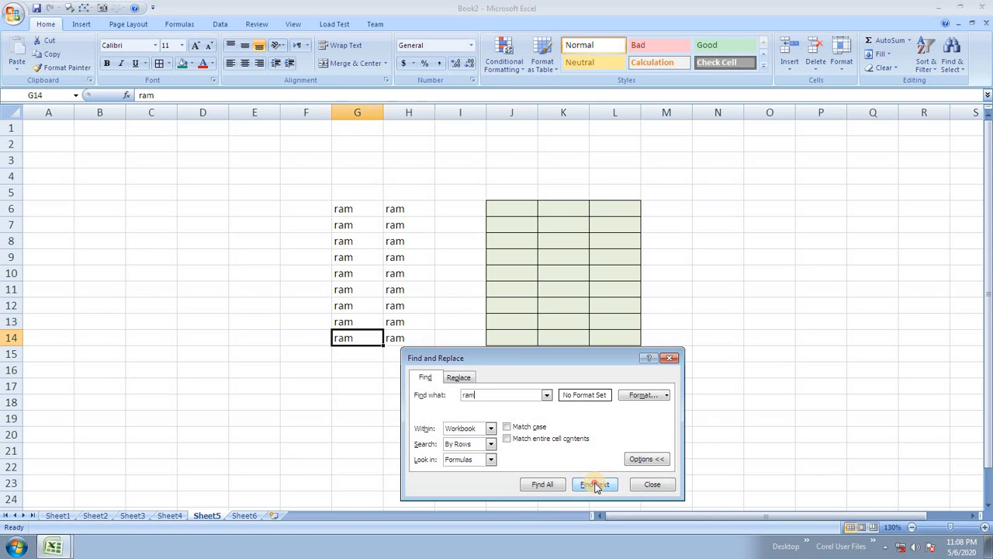
{"action": "left_click", "coordinate": [595, 485]}
{"action": "left_click", "coordinate": [595, 485]}
{"action": "left_click", "coordinate": [595, 485]}
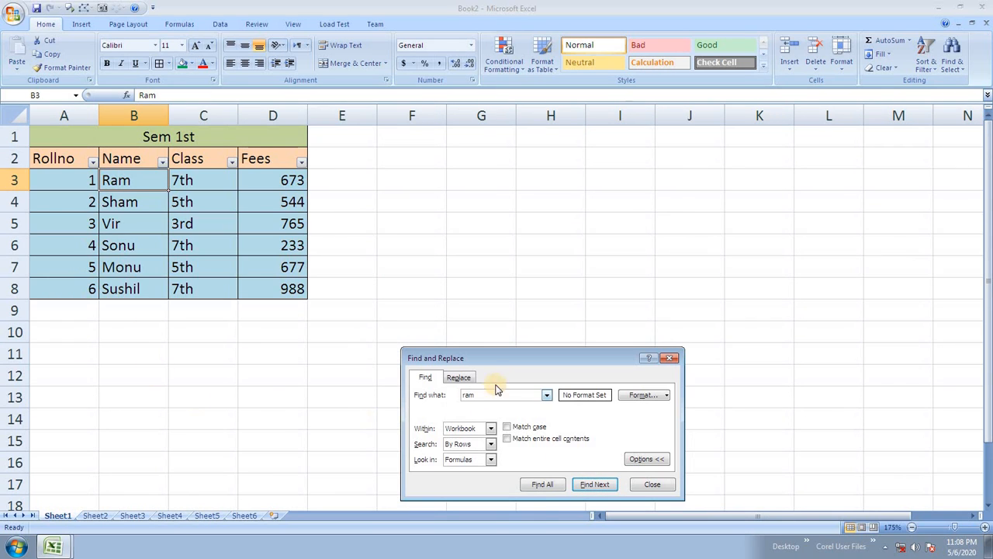
Step: Repeat the workbook search by rows as far as H7 on Sheet5, with the dialog moved off the data
{"action": "left_click_drag", "start_coordinate": [507, 354], "coordinate": [499, 178]}
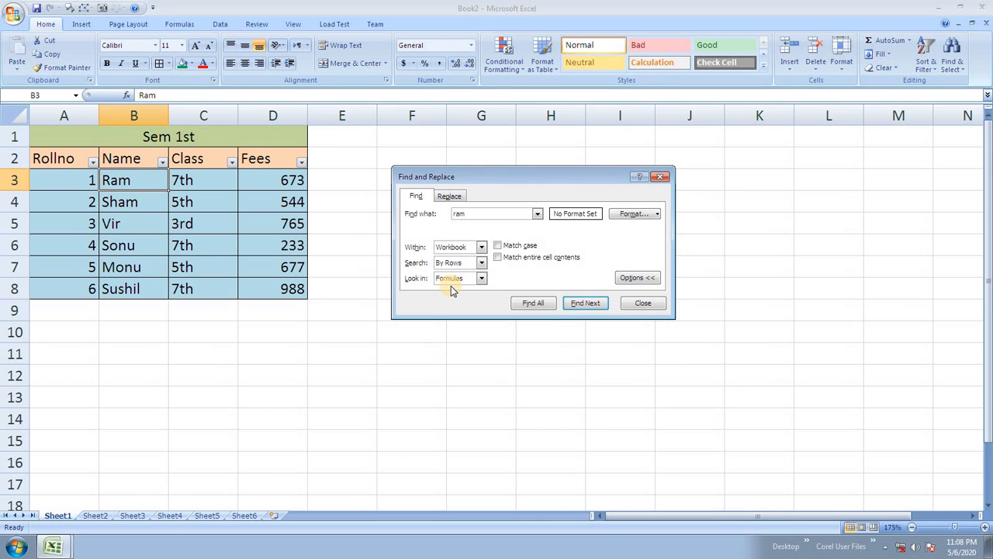
{"action": "left_click", "coordinate": [601, 307]}
{"action": "left_click", "coordinate": [602, 307]}
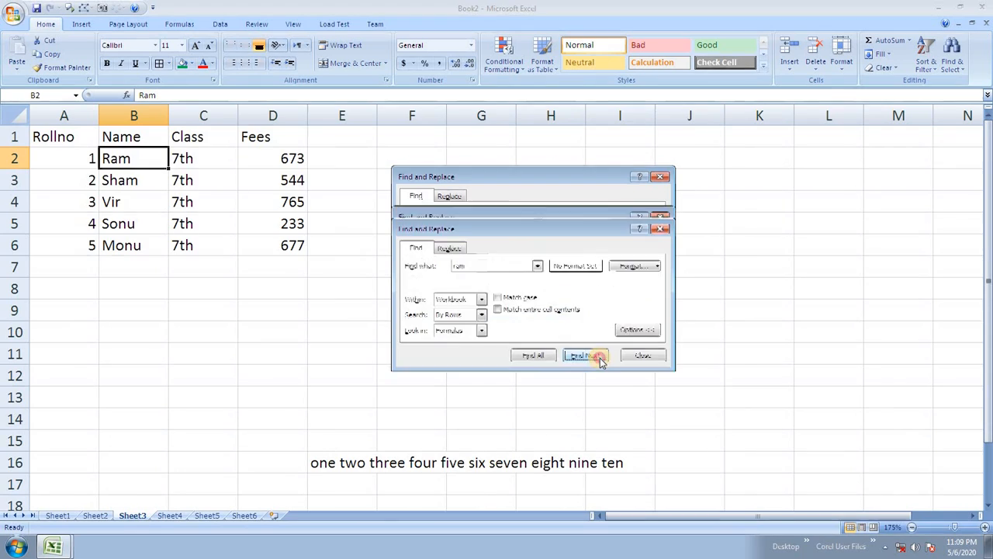
{"action": "left_click", "coordinate": [599, 357]}
{"action": "left_click_drag", "start_coordinate": [578, 229], "coordinate": [811, 122]}
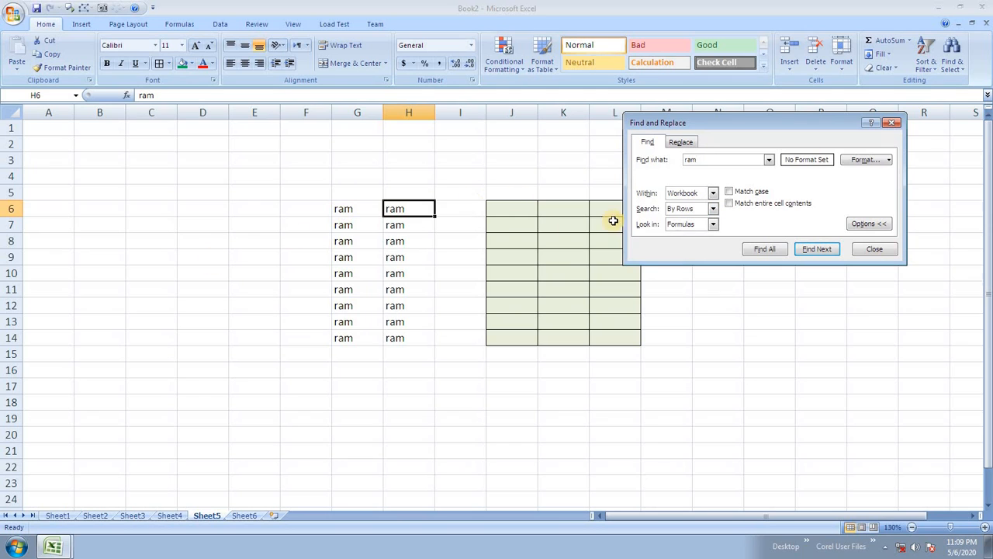
{"action": "left_click", "coordinate": [812, 250]}
{"action": "left_click", "coordinate": [812, 249]}
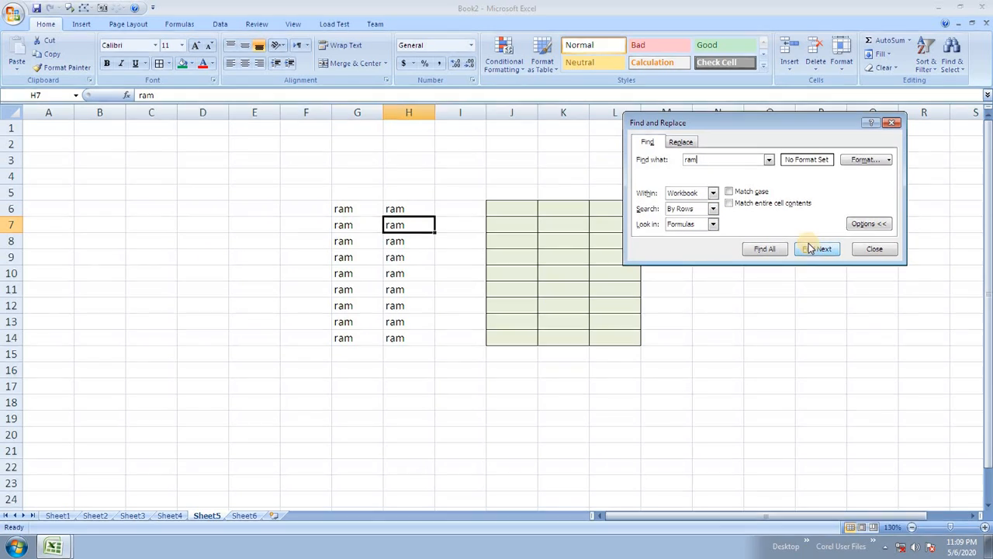
Step: Set the search direction to By Columns and find the next matches down column H to H10
{"action": "left_click", "coordinate": [712, 209]}
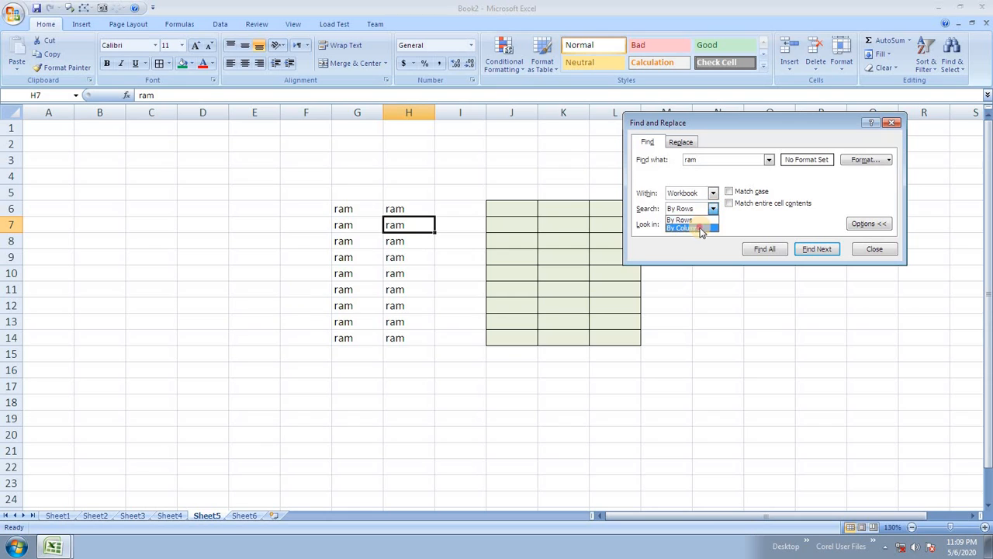
{"action": "left_click", "coordinate": [694, 228]}
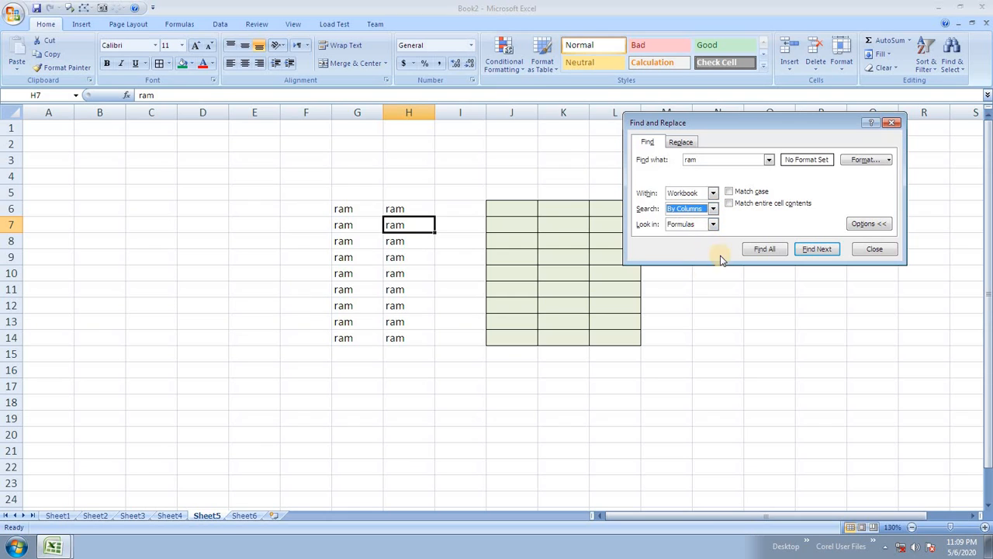
{"action": "left_click", "coordinate": [815, 249]}
{"action": "left_click", "coordinate": [815, 249]}
{"action": "left_click", "coordinate": [816, 250]}
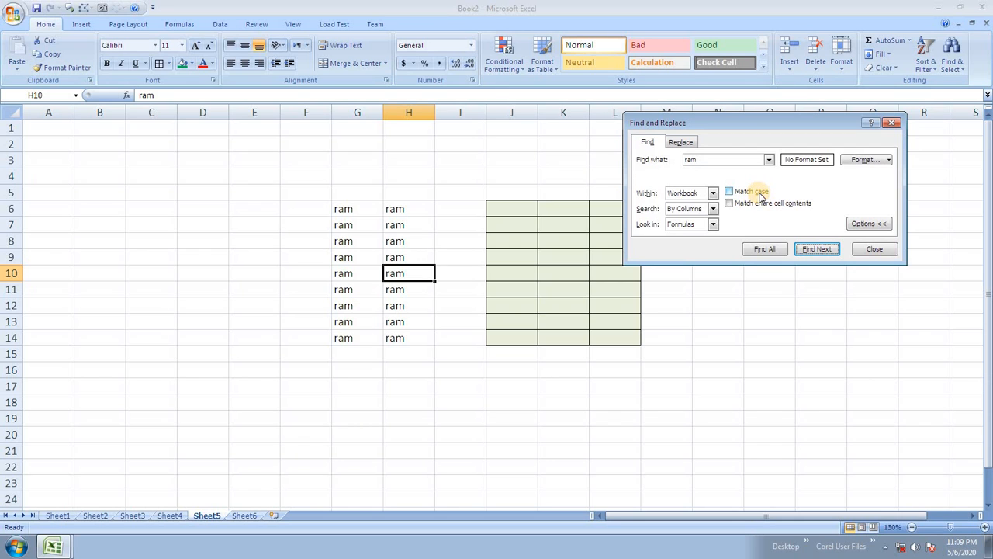
Step: Replace the lowercase name with its uppercase form in cells H12 and H13 of Sheet5
{"action": "left_click", "coordinate": [678, 142]}
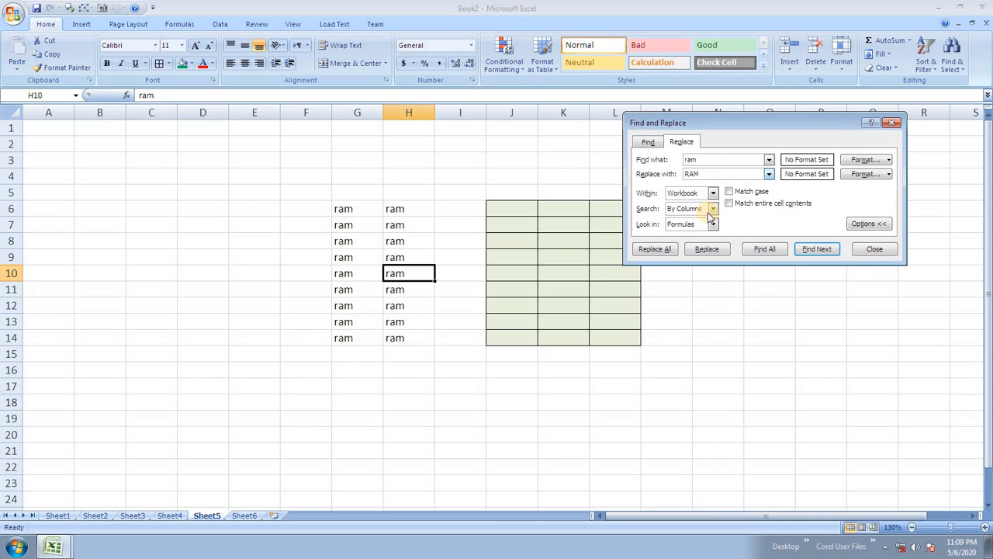
{"action": "left_click", "coordinate": [811, 249]}
{"action": "left_click", "coordinate": [810, 249]}
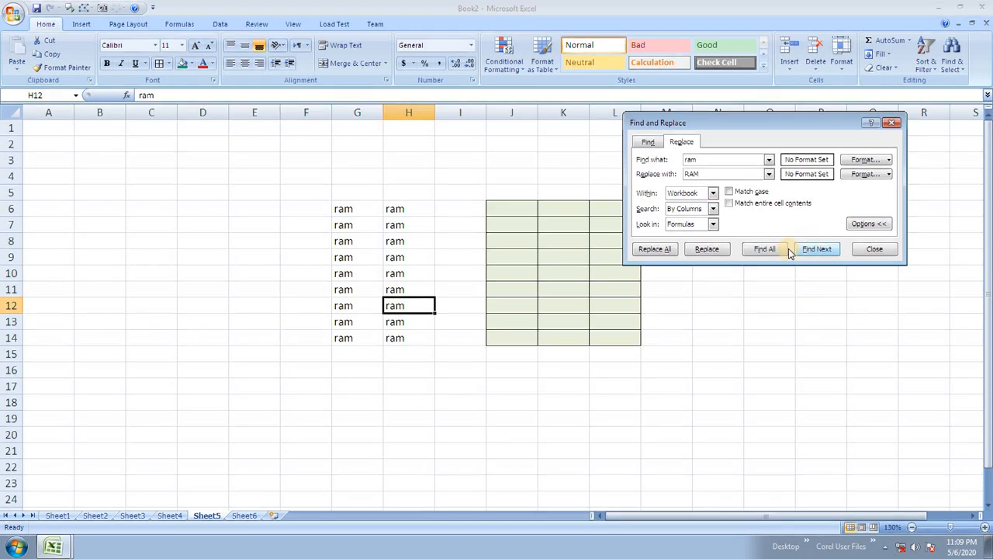
{"action": "left_click", "coordinate": [706, 249]}
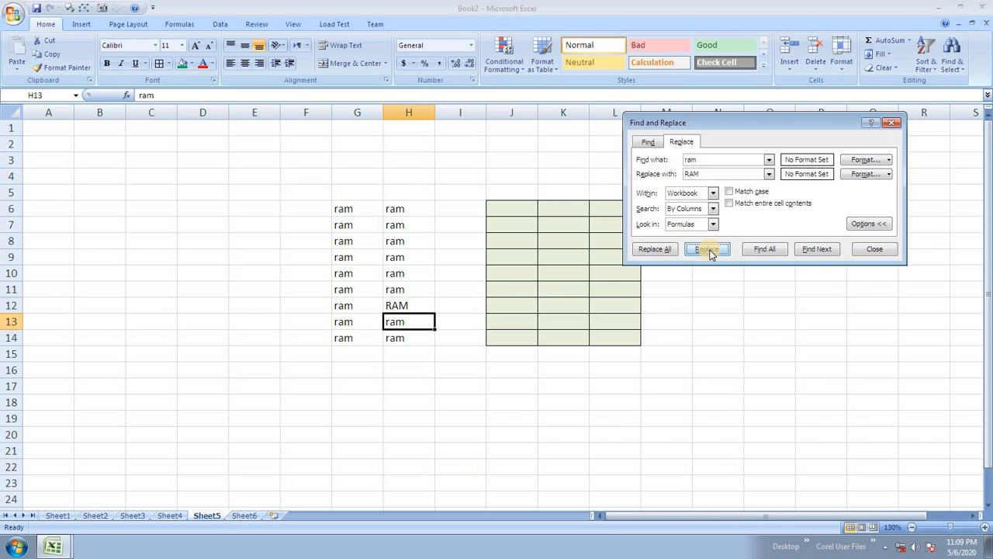
{"action": "left_click", "coordinate": [707, 249]}
Step: List all matches of the name in the workbook, replace the one in Sheet1 cell B3 with uppercase, and close Find and Replace
{"action": "left_click", "coordinate": [779, 249]}
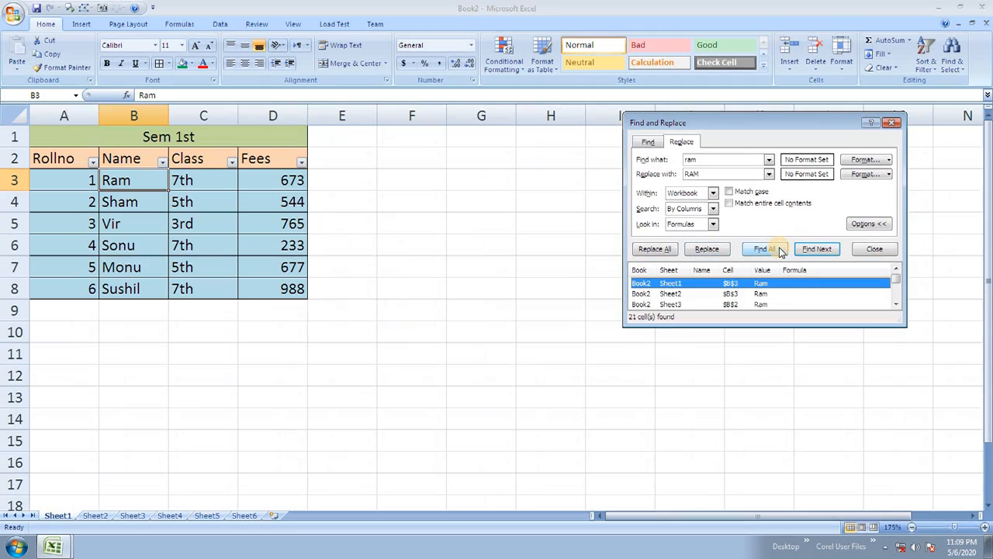
{"action": "left_click", "coordinate": [698, 252]}
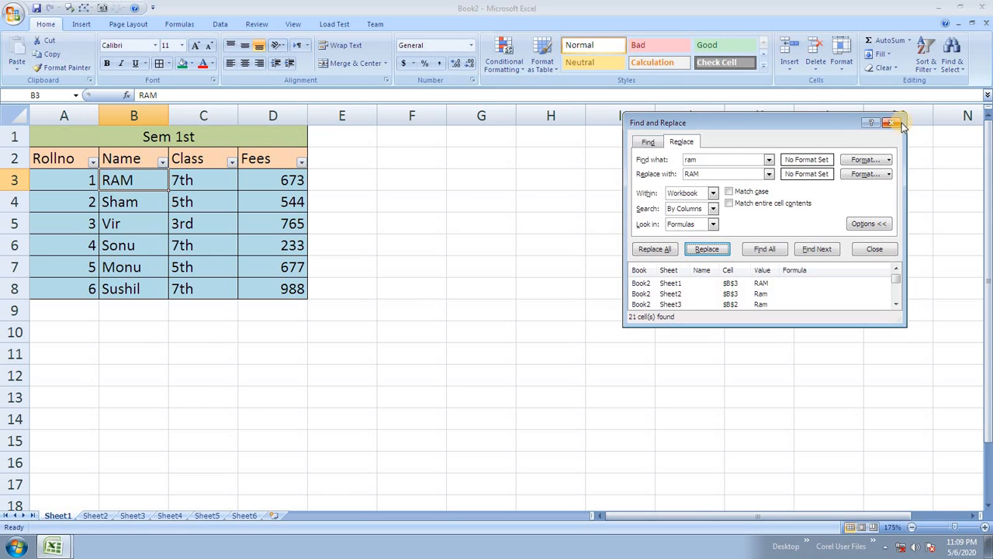
{"action": "left_click", "coordinate": [896, 127]}
Step: Use Go To to jump from B3 to cell C5 on Sheet1
{"action": "left_click", "coordinate": [951, 55]}
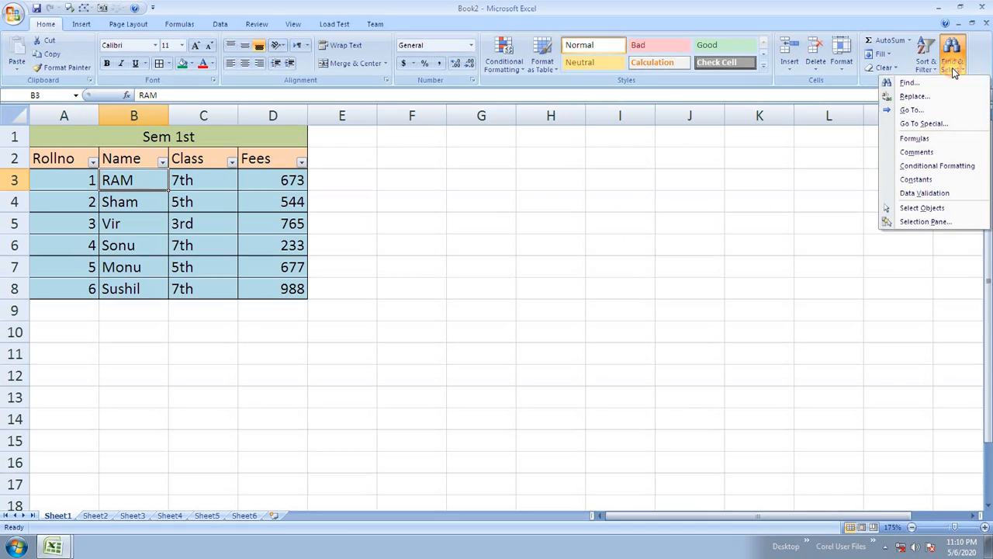
{"action": "left_click", "coordinate": [928, 113]}
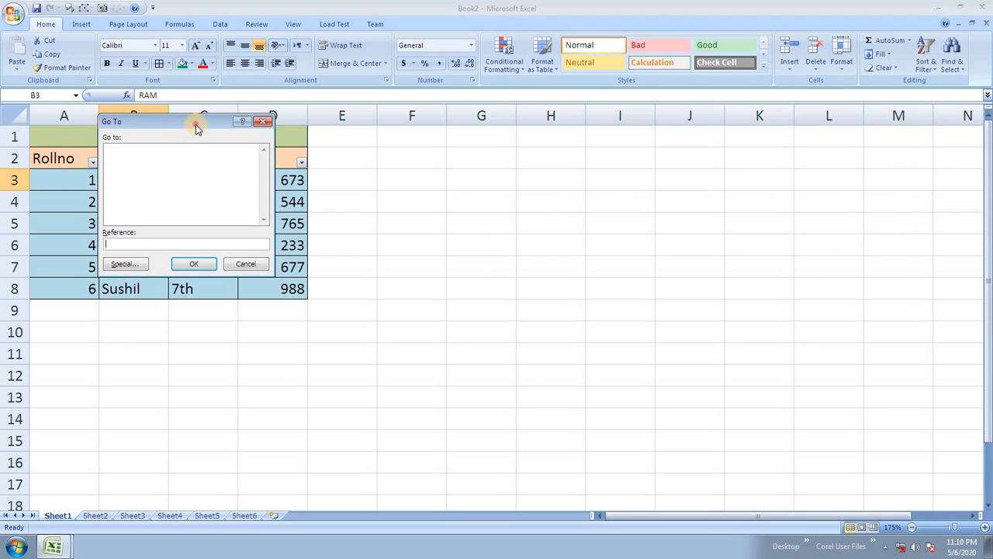
{"action": "left_click_drag", "start_coordinate": [195, 125], "coordinate": [585, 155]}
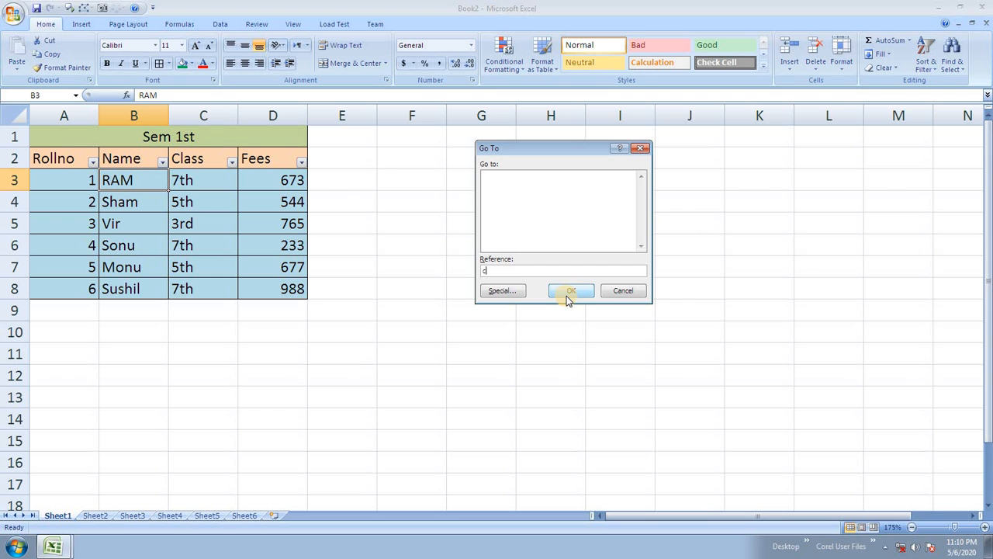
{"action": "left_click", "coordinate": [570, 291]}
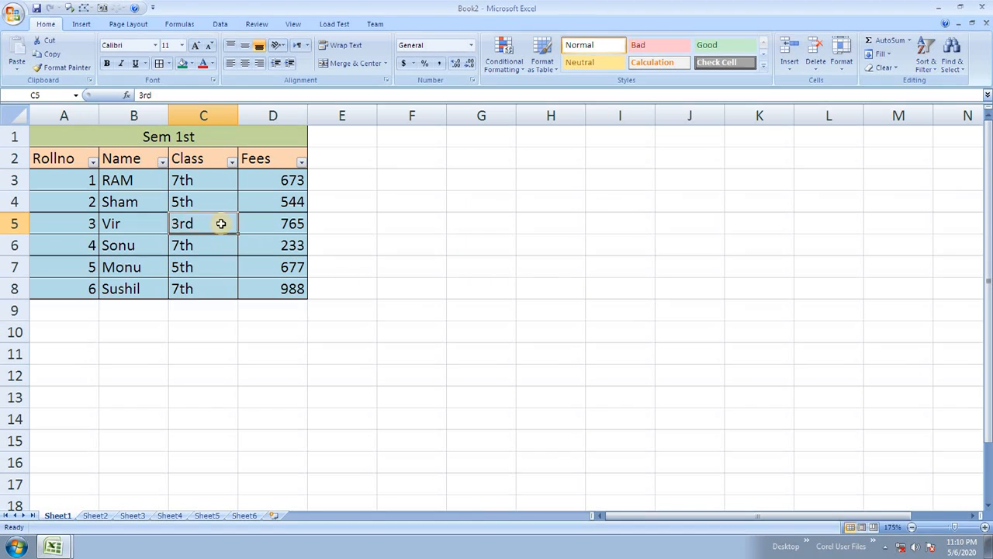
Step: Use Go To with a sheet reference to jump to cell A1 on Sheet2
{"action": "left_click", "coordinate": [954, 64]}
{"action": "left_click", "coordinate": [928, 111]}
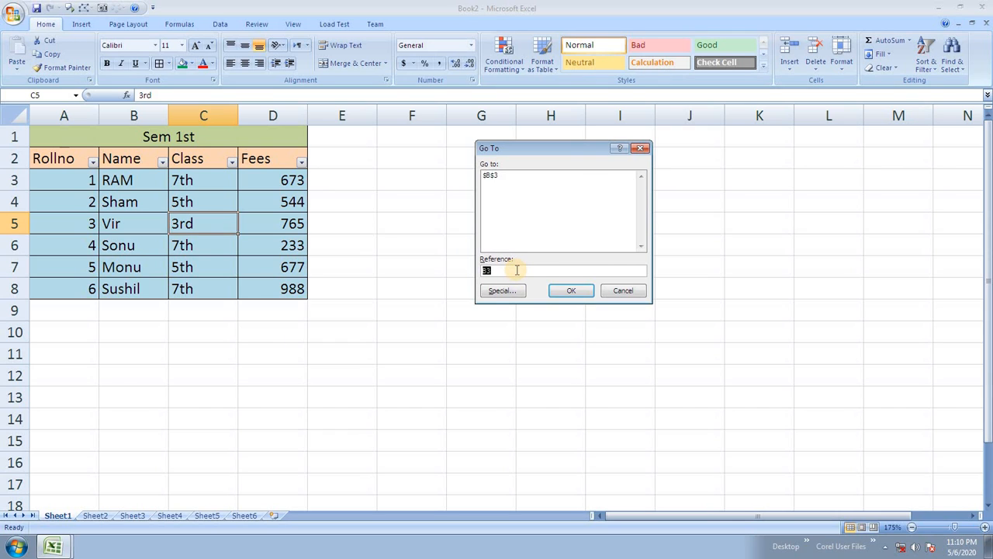
{"action": "left_click_drag", "start_coordinate": [519, 269], "coordinate": [399, 266]}
{"action": "left_click", "coordinate": [586, 293]}
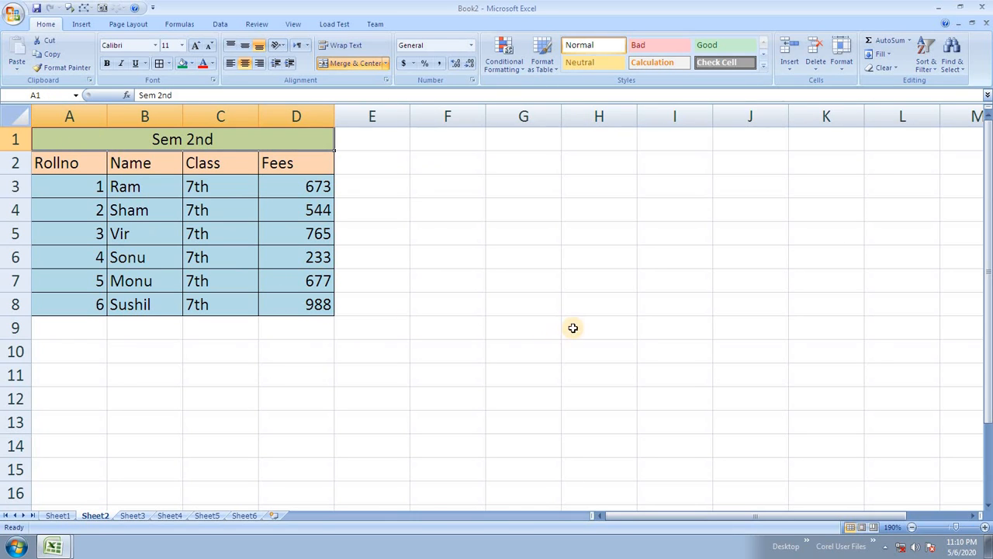
Step: Select cell G8 on Sheet2, view the Go To Special options and cancel without choosing one
{"action": "left_click", "coordinate": [553, 306]}
{"action": "left_click", "coordinate": [951, 56]}
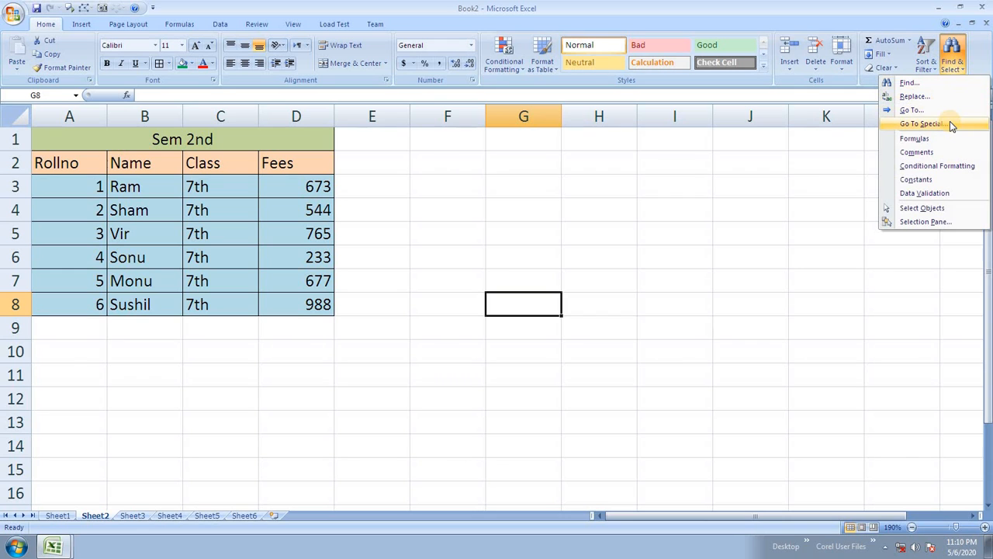
{"action": "left_click", "coordinate": [951, 124]}
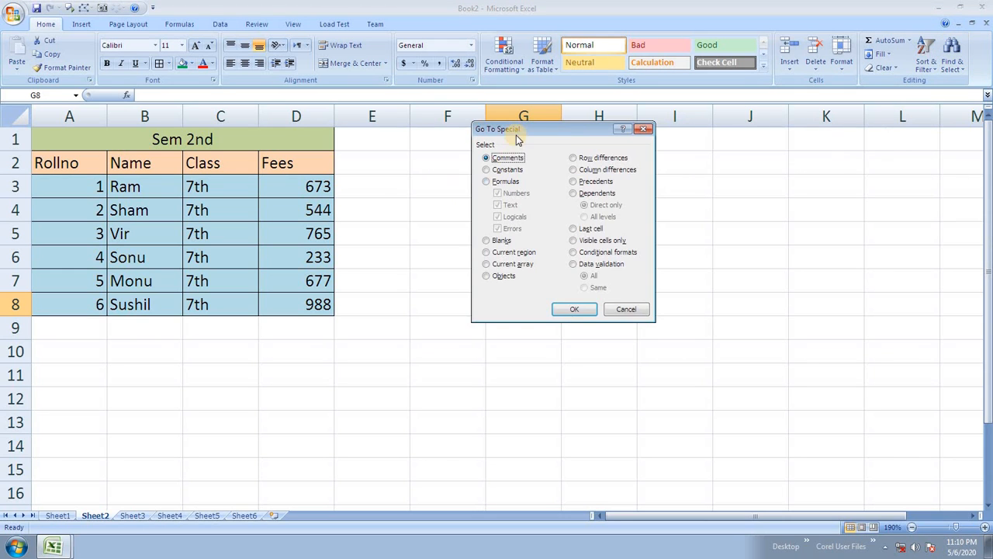
{"action": "left_click_drag", "start_coordinate": [516, 127], "coordinate": [554, 166]}
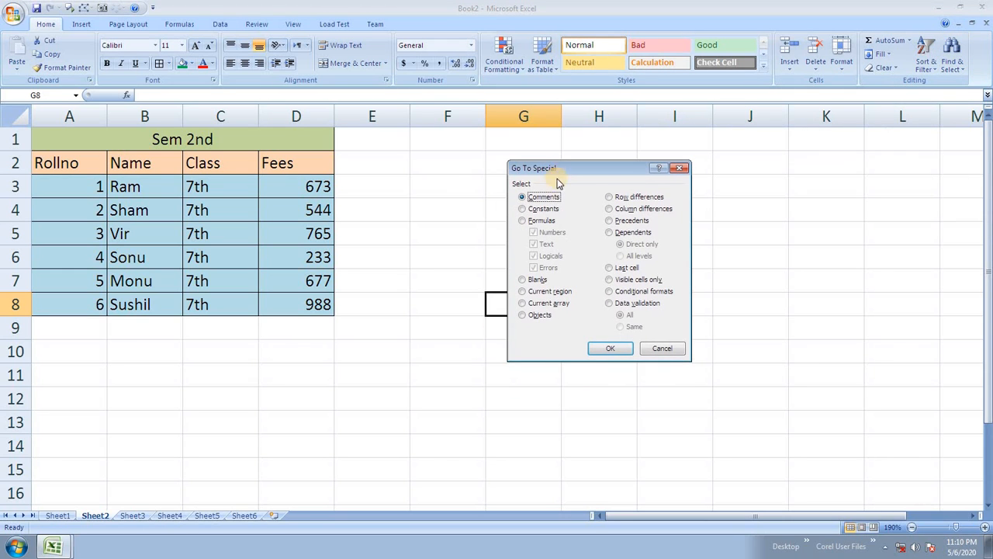
{"action": "left_click", "coordinate": [661, 349]}
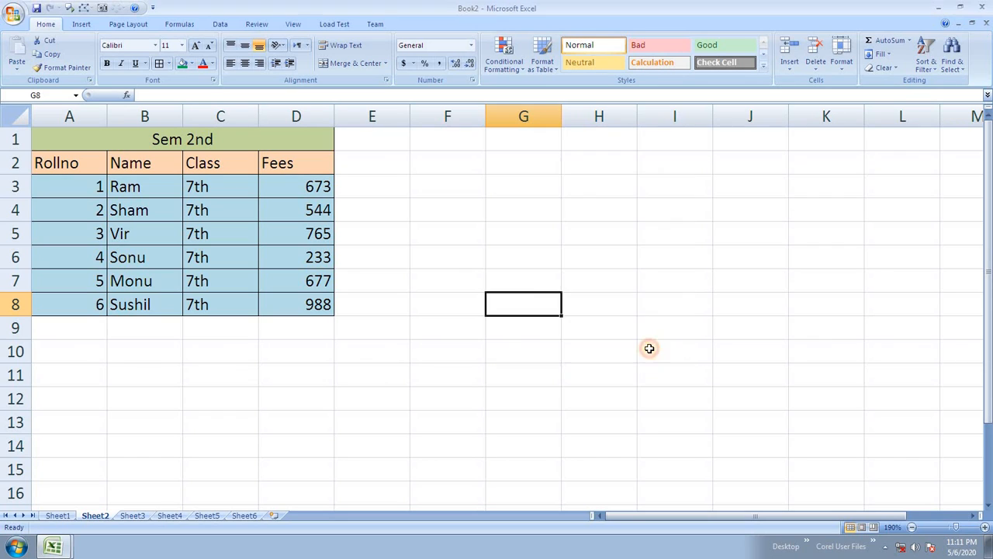
Step: Add a new worksheet, select range G5:N14, and review the Go To Special options reached through Go To
{"action": "left_click", "coordinate": [277, 518]}
{"action": "left_click_drag", "start_coordinate": [273, 172], "coordinate": [543, 280]}
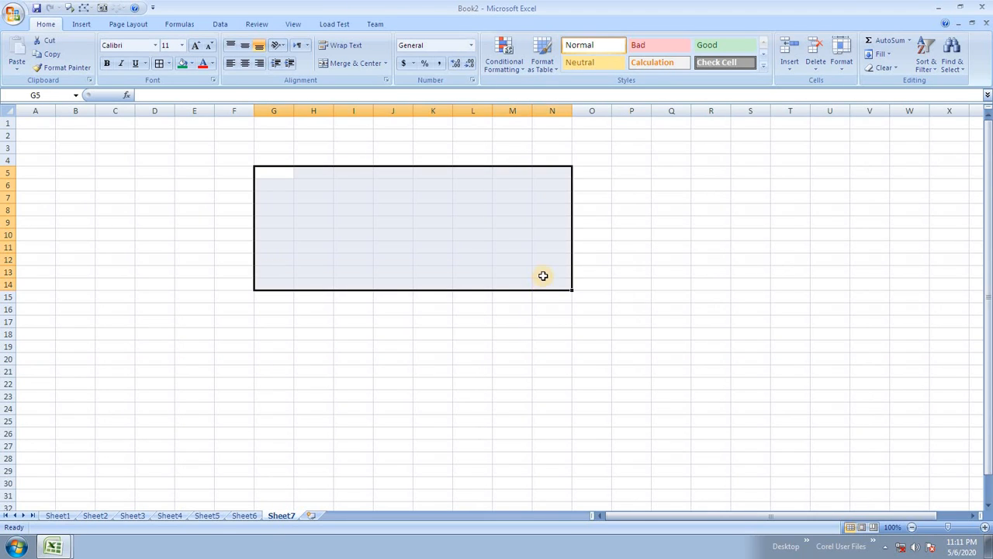
{"action": "left_click", "coordinate": [953, 65]}
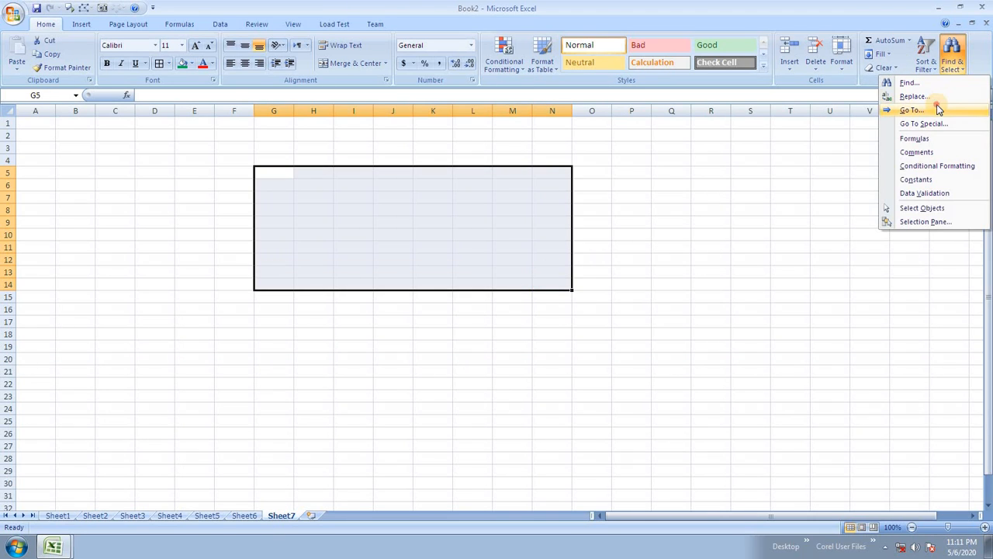
{"action": "left_click", "coordinate": [935, 107]}
{"action": "left_click", "coordinate": [530, 332]}
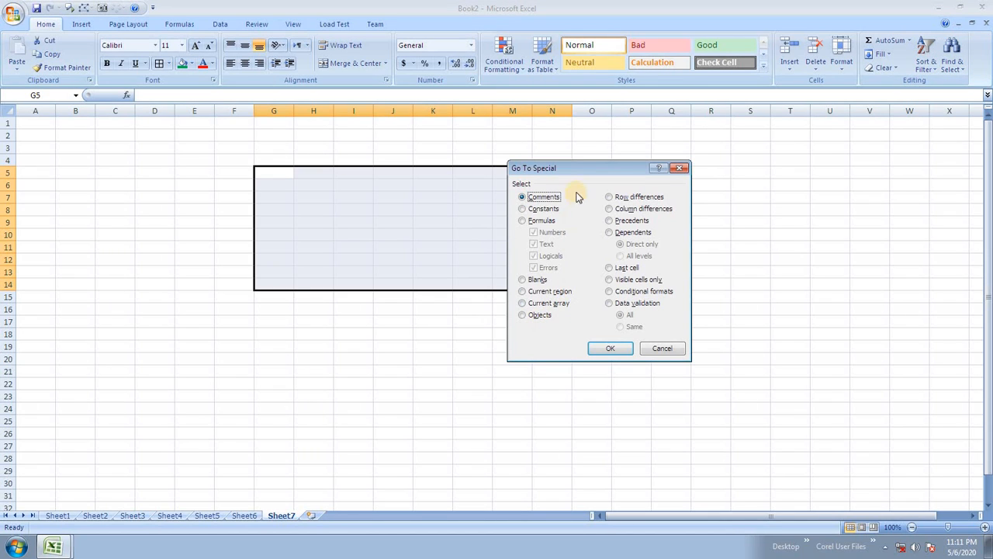
{"action": "left_click_drag", "start_coordinate": [605, 170], "coordinate": [758, 137]}
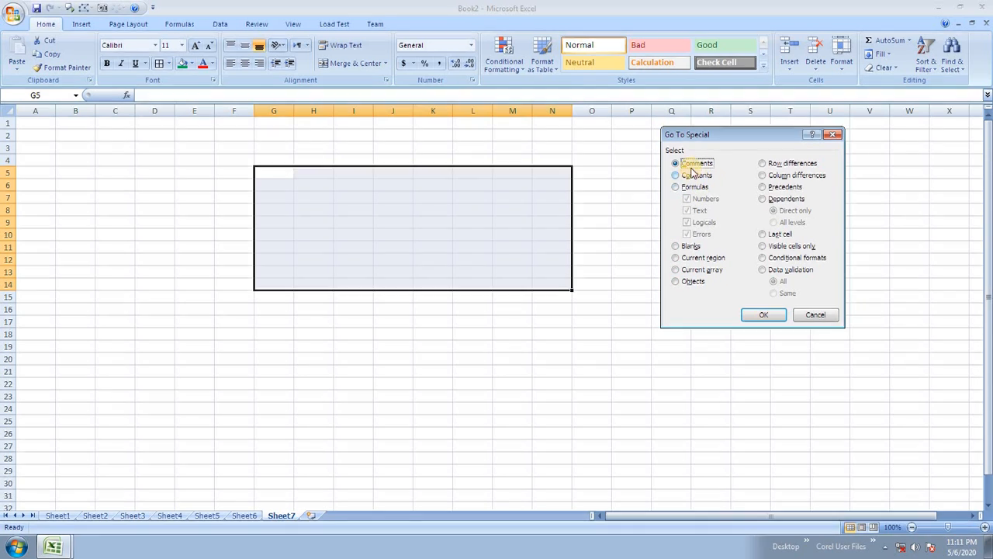
{"action": "left_click", "coordinate": [817, 317]}
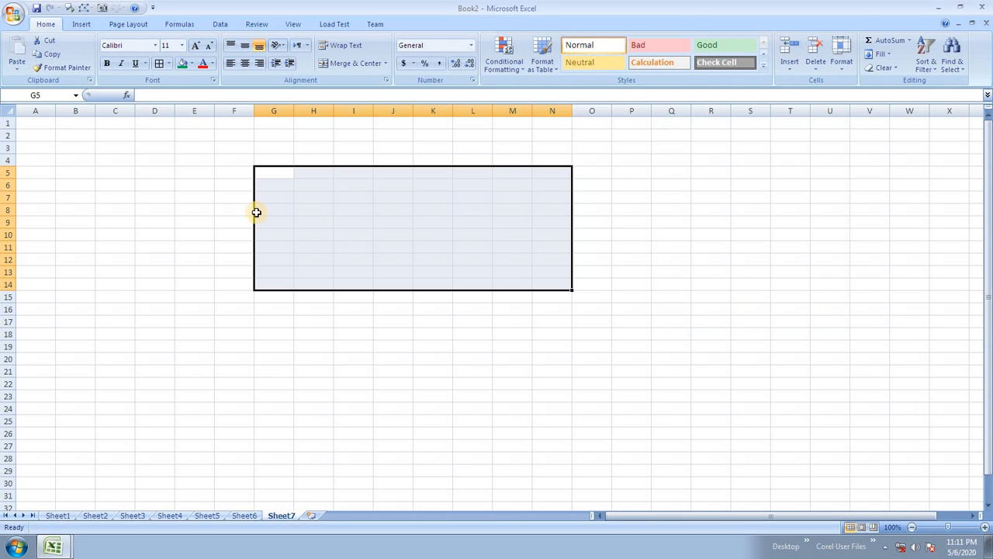
Step: Fill the whole range G5:O15 on Sheet7 with the value 67 in one entry
{"action": "left_click", "coordinate": [268, 193]}
{"action": "left_click_drag", "start_coordinate": [268, 172], "coordinate": [579, 301]}
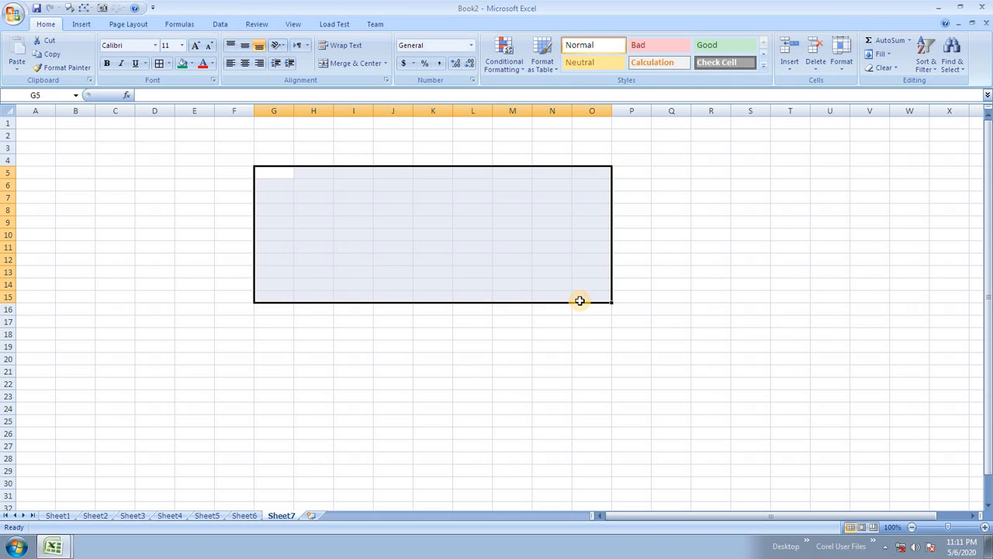
{"action": "type", "text": "56"}
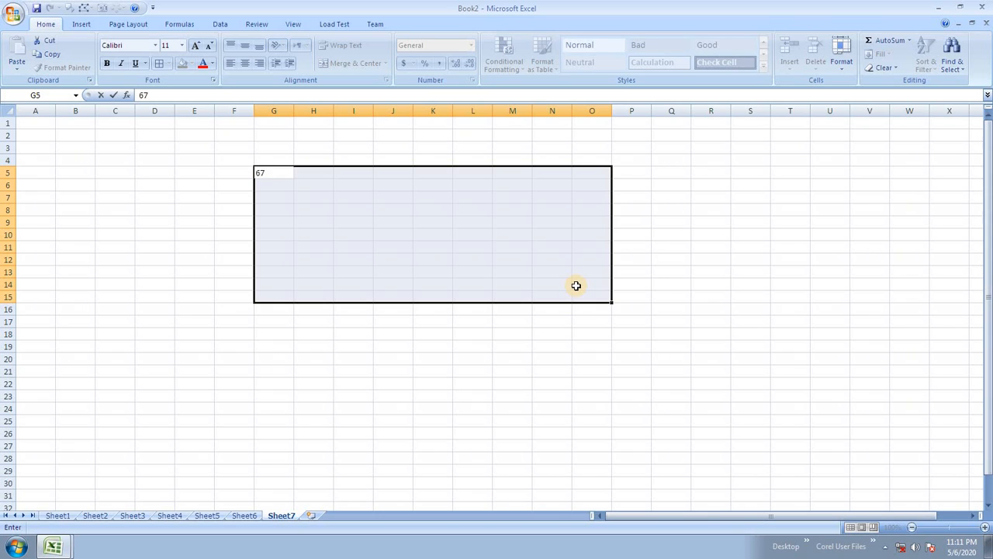
{"action": "key", "text": "ctrl+Return"}
Step: Overwrite cells I8 with 56, M10 with 345, K12 with 45, and both J14 and H12 with 34
{"action": "left_click", "coordinate": [343, 208]}
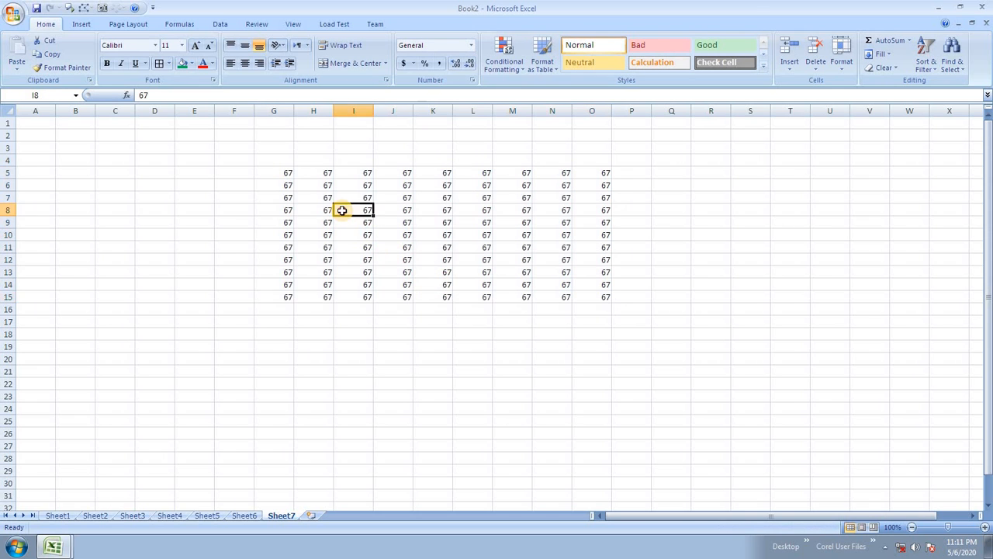
{"action": "type", "text": "56"}
{"action": "left_click", "coordinate": [509, 233]}
{"action": "type", "text": "345"}
{"action": "left_click", "coordinate": [426, 261]}
{"action": "type", "text": "45"}
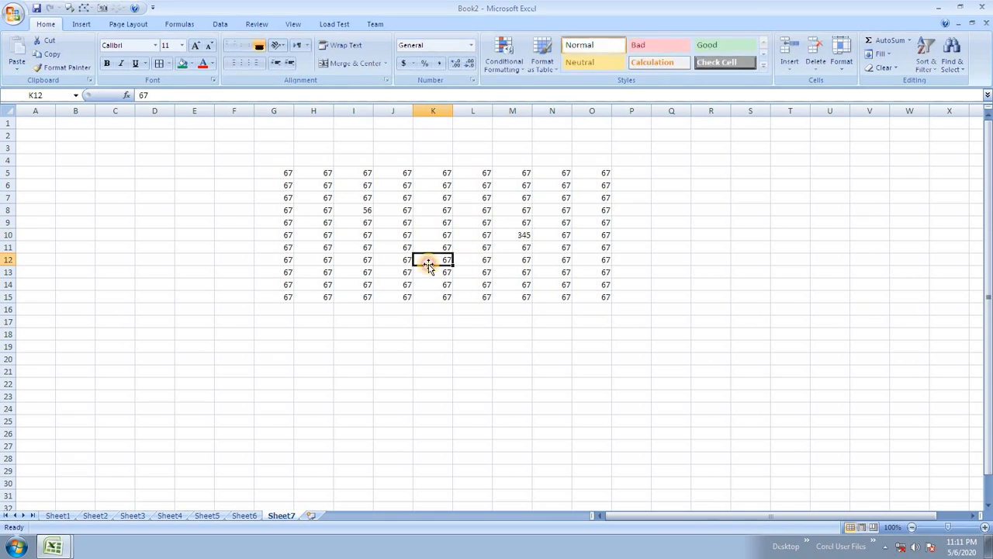
{"action": "left_click", "coordinate": [386, 284]}
{"action": "type", "text": "34"}
{"action": "left_click", "coordinate": [323, 261]}
{"action": "type", "text": "34"}
Step: Overwrite cell H7 with 5, K6 with 678 and M7 with 65
{"action": "left_click", "coordinate": [326, 196]}
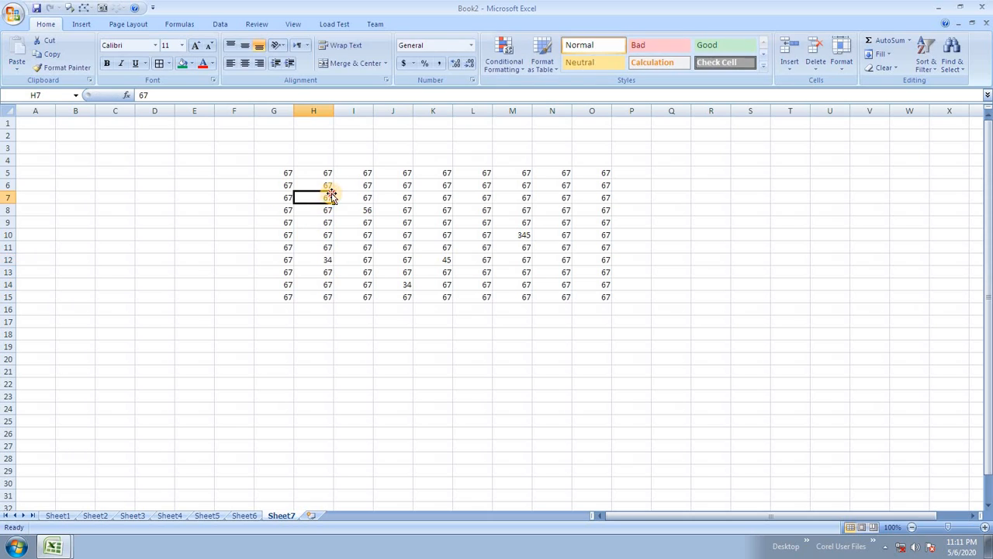
{"action": "type", "text": "5"}
{"action": "left_click", "coordinate": [419, 185]}
{"action": "type", "text": "678"}
{"action": "left_click", "coordinate": [515, 196]}
{"action": "type", "text": "65"}
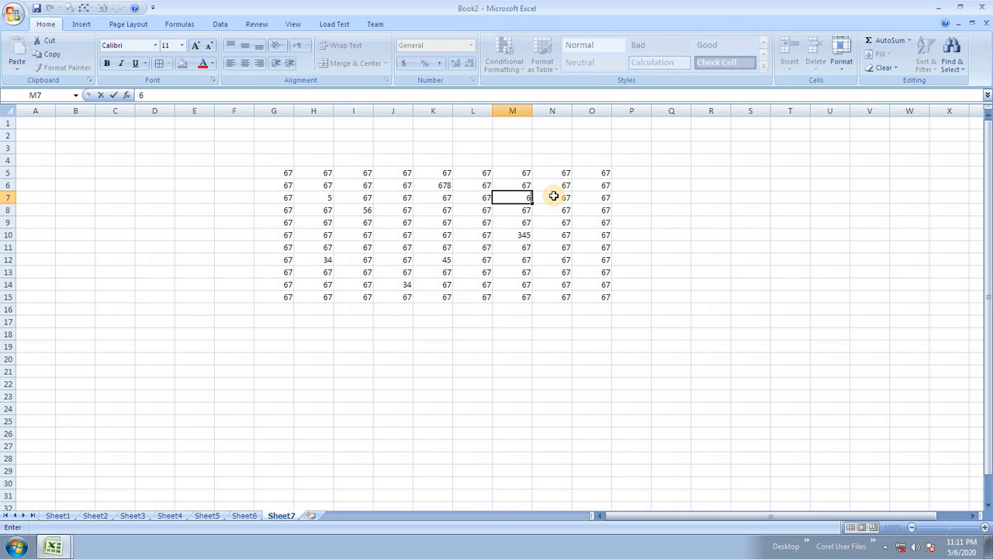
Step: Overwrite cells O7 with 45, O11 with 56, O14 with 6 and O10 with 86, and enter 56 in P15
{"action": "left_click", "coordinate": [587, 242]}
{"action": "left_click", "coordinate": [603, 198]}
{"action": "type", "text": "45"}
{"action": "left_click", "coordinate": [608, 247]}
{"action": "type", "text": "56"}
{"action": "left_click", "coordinate": [617, 297]}
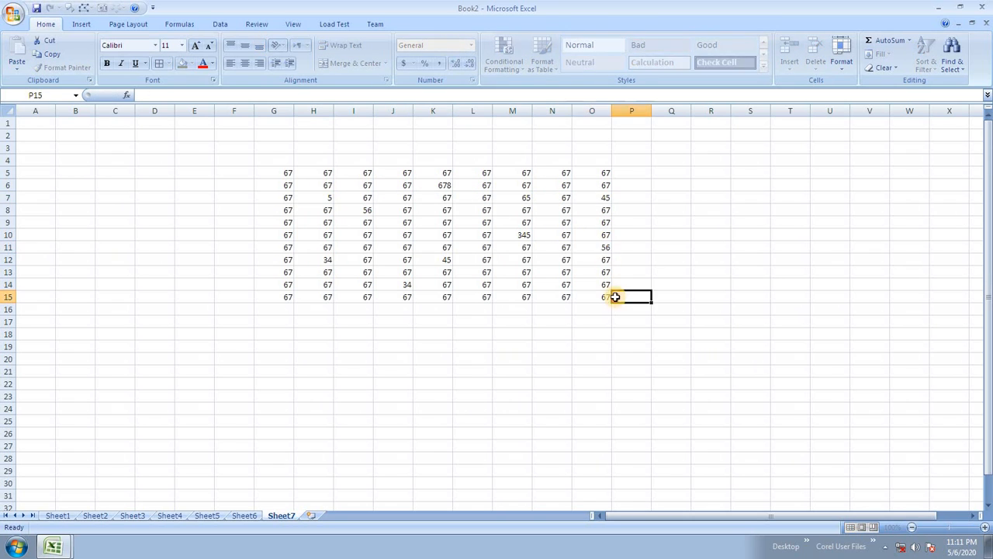
{"action": "type", "text": "56"}
{"action": "left_click", "coordinate": [602, 285]}
{"action": "type", "text": "6"}
{"action": "left_click", "coordinate": [597, 231]}
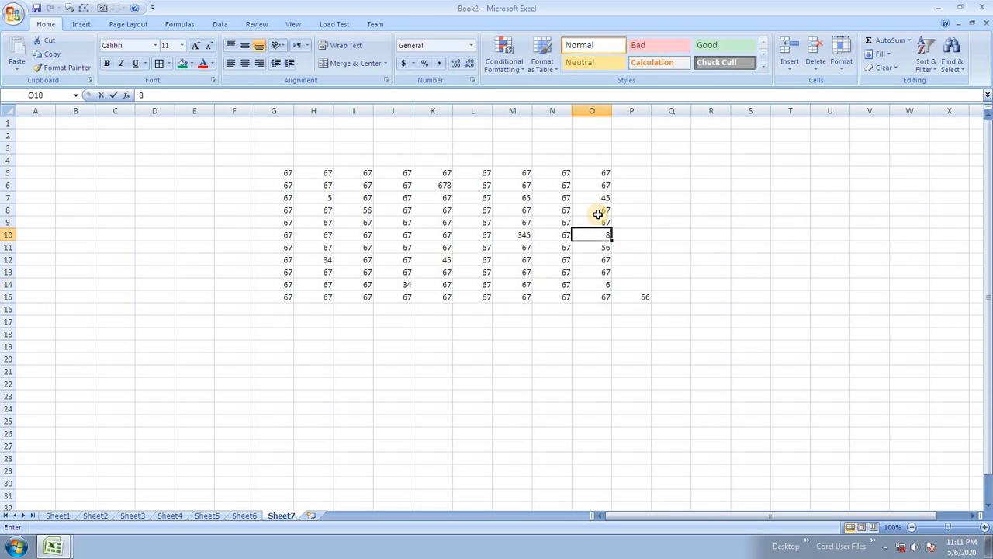
{"action": "type", "text": "86"}
{"action": "left_click", "coordinate": [548, 298]}
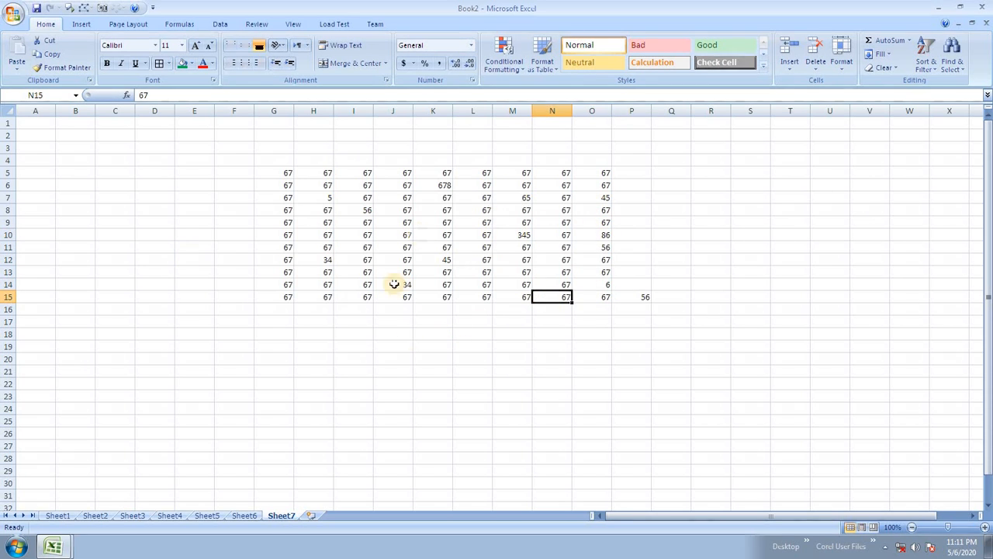
Step: Enter a SUM formula in cell I22 that adds the range I8:I11
{"action": "left_click", "coordinate": [358, 383]}
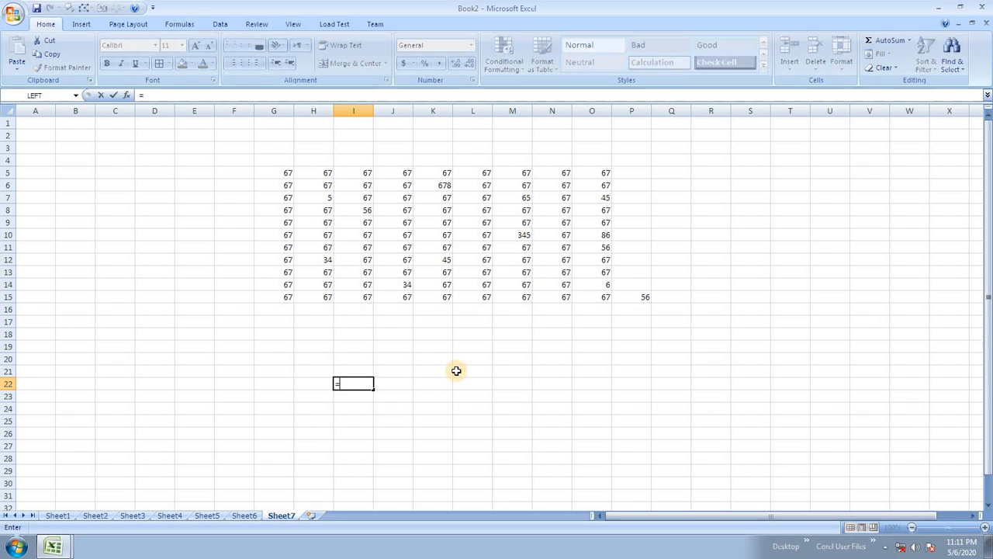
{"action": "type", "text": "=SUM("}
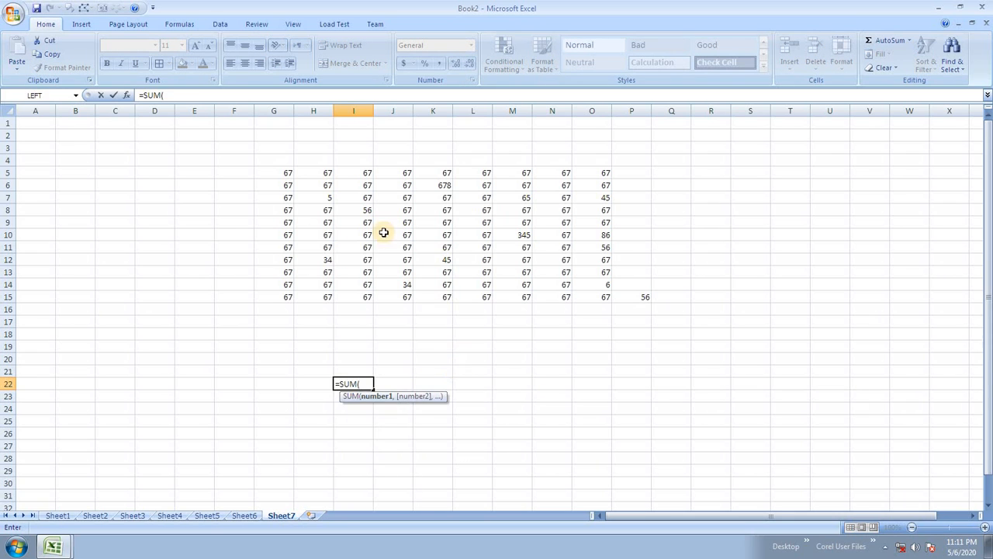
{"action": "left_click_drag", "start_coordinate": [361, 210], "coordinate": [360, 246]}
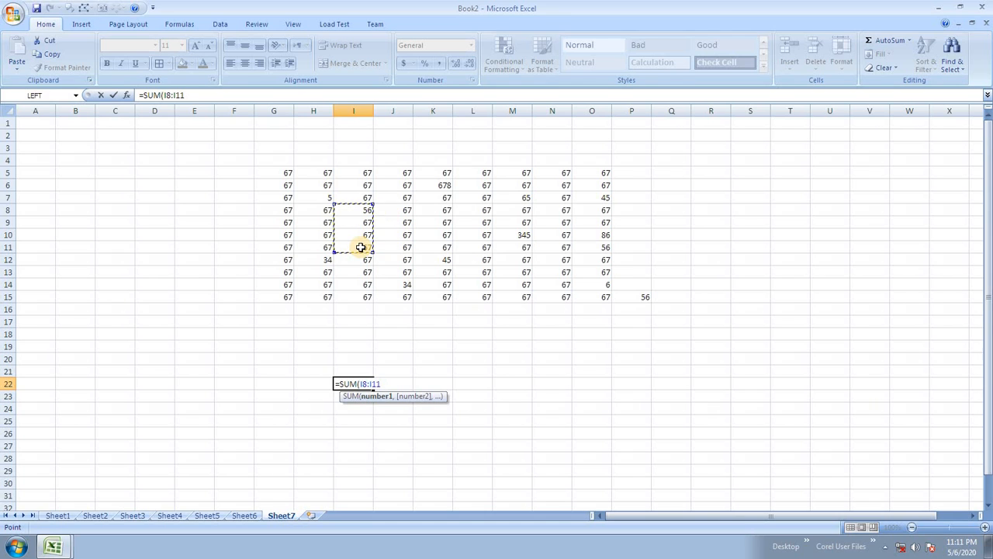
{"action": "key", "text": "Return"}
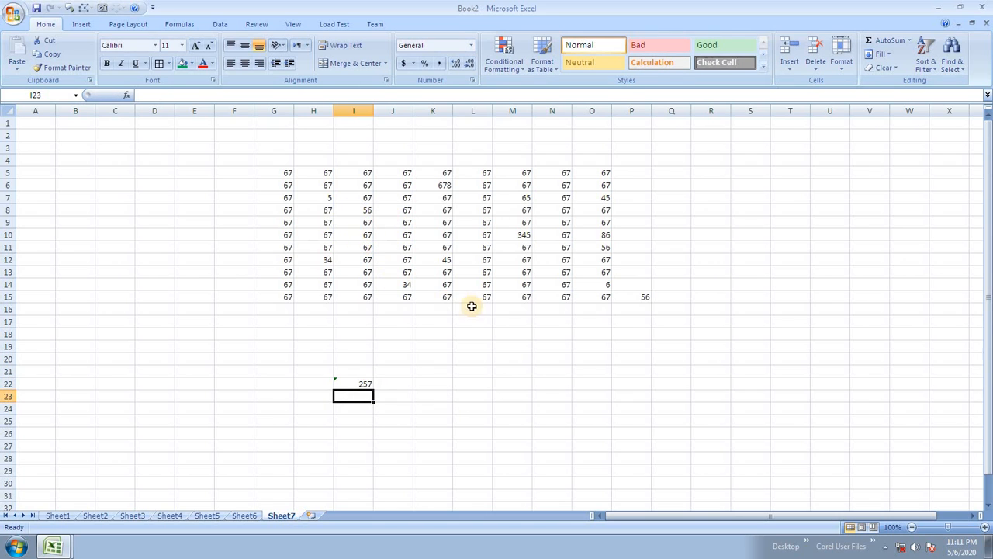
Step: Clear the contents of M5:Q15, columns G and H of the number block, and I12:Q17
{"action": "left_click", "coordinate": [505, 346]}
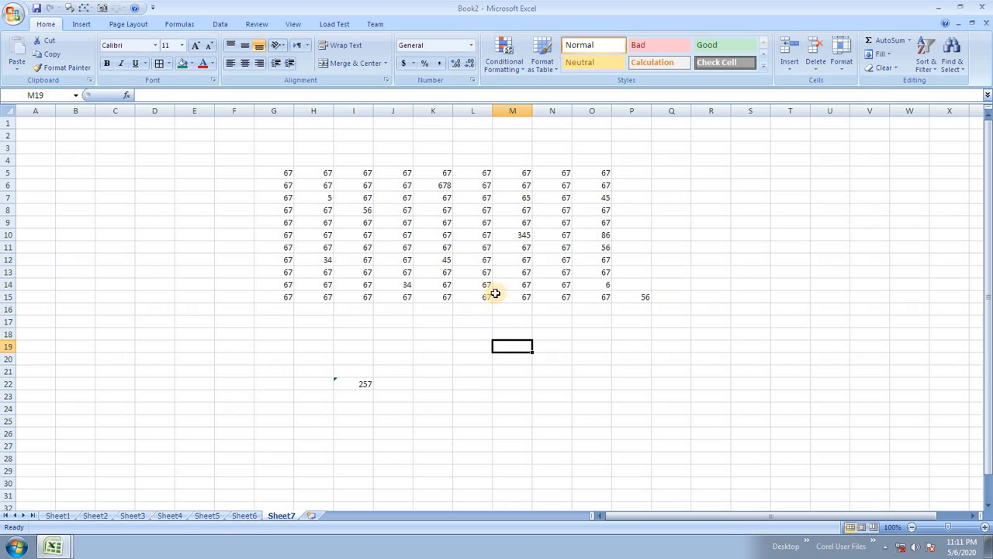
{"action": "left_click_drag", "start_coordinate": [526, 171], "coordinate": [667, 301]}
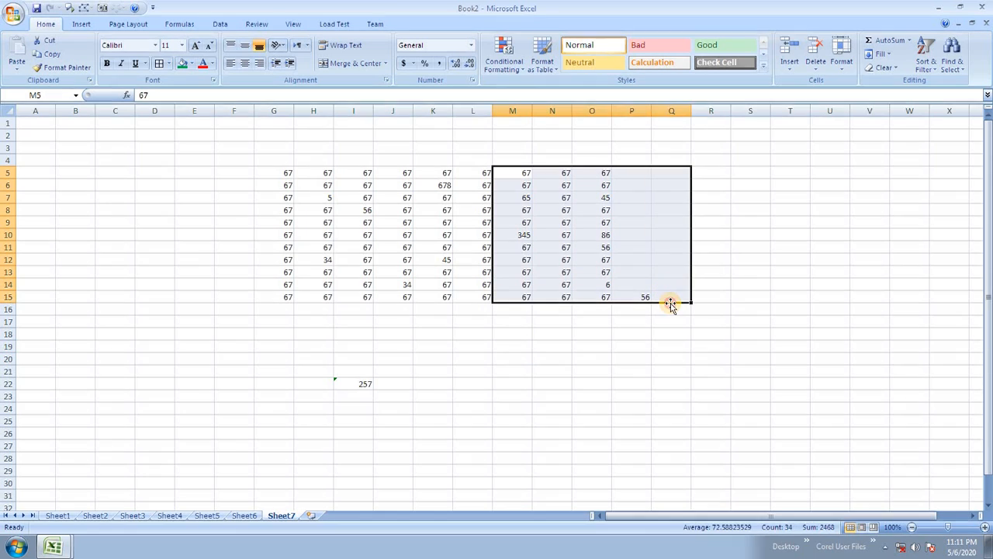
{"action": "key", "text": "Delete"}
{"action": "left_click_drag", "start_coordinate": [275, 173], "coordinate": [328, 312]}
{"action": "key", "text": "Delete"}
{"action": "left_click", "coordinate": [500, 320]}
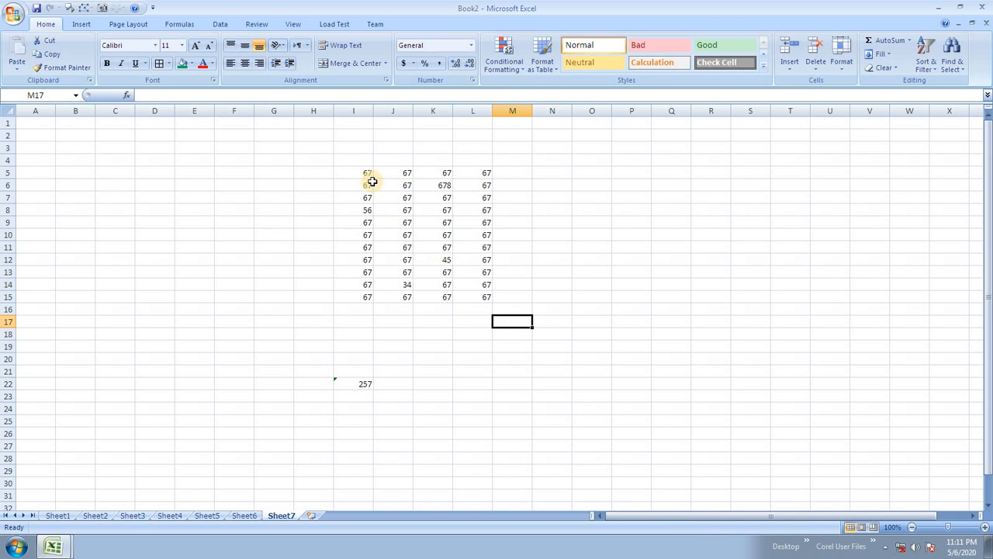
{"action": "left_click_drag", "start_coordinate": [340, 263], "coordinate": [661, 319]}
{"action": "key", "text": "Delete"}
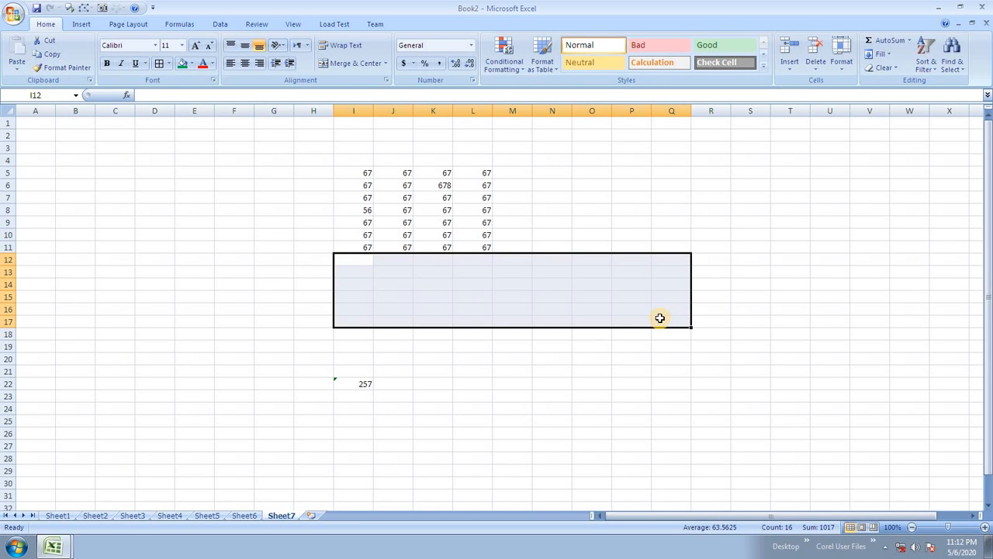
{"action": "left_click", "coordinate": [433, 358]}
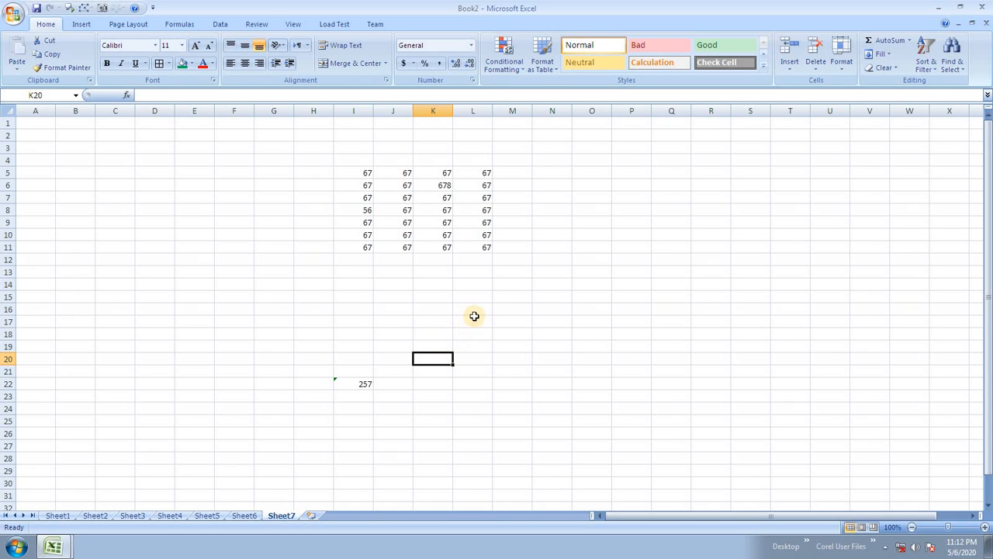
Step: Enter the sample name in lowercase in cell N5, beside the number block
{"action": "left_click", "coordinate": [564, 171]}
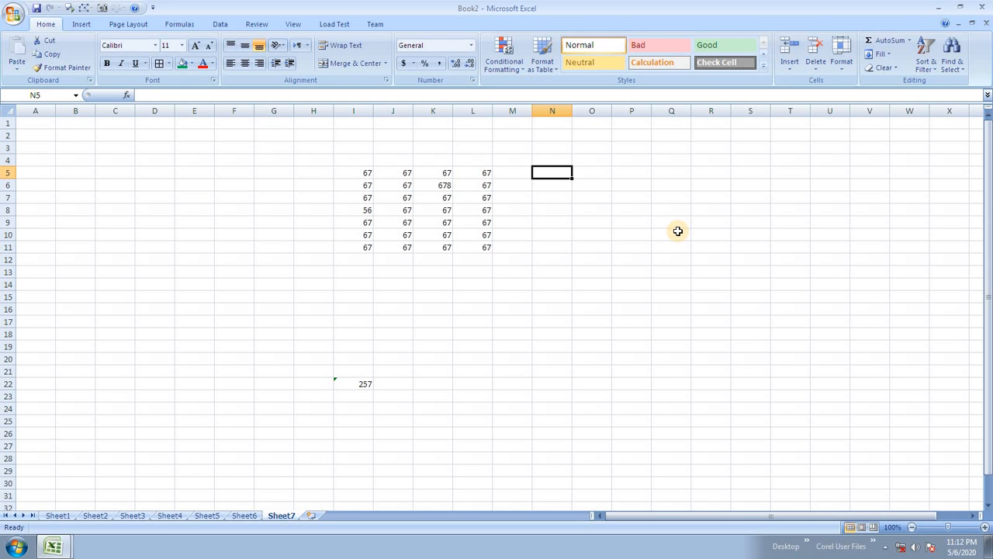
{"action": "type", "text": "ram"}
{"action": "key", "text": "Return"}
{"action": "key", "text": "Return"}
{"action": "scroll", "coordinate": [572, 265], "scroll_direction": "up", "scroll_amount": 2, "text": "ctrl"}
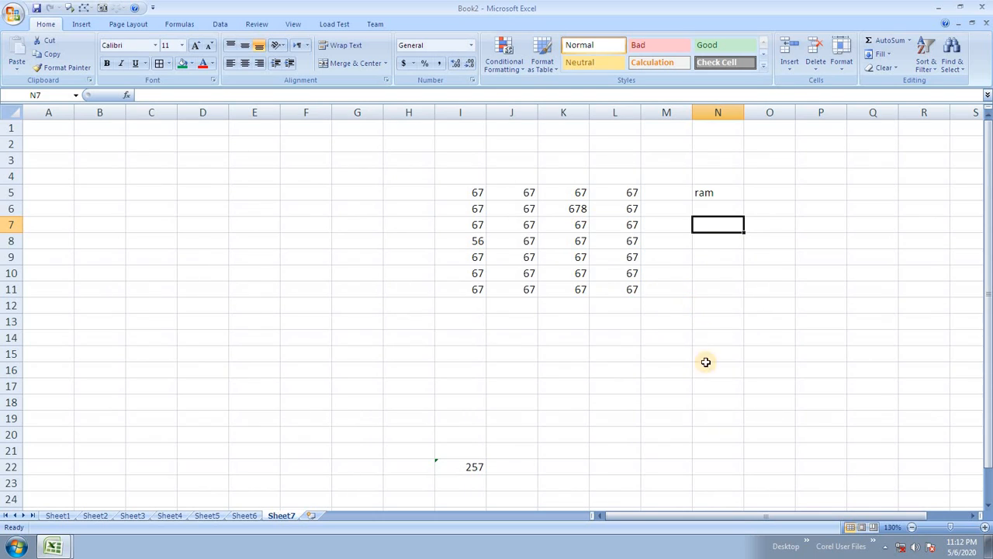
Step: Enter an UPPER formula in cell L22 that converts the text in N5 to capitals
{"action": "left_click", "coordinate": [635, 460]}
{"action": "type", "text": "="}
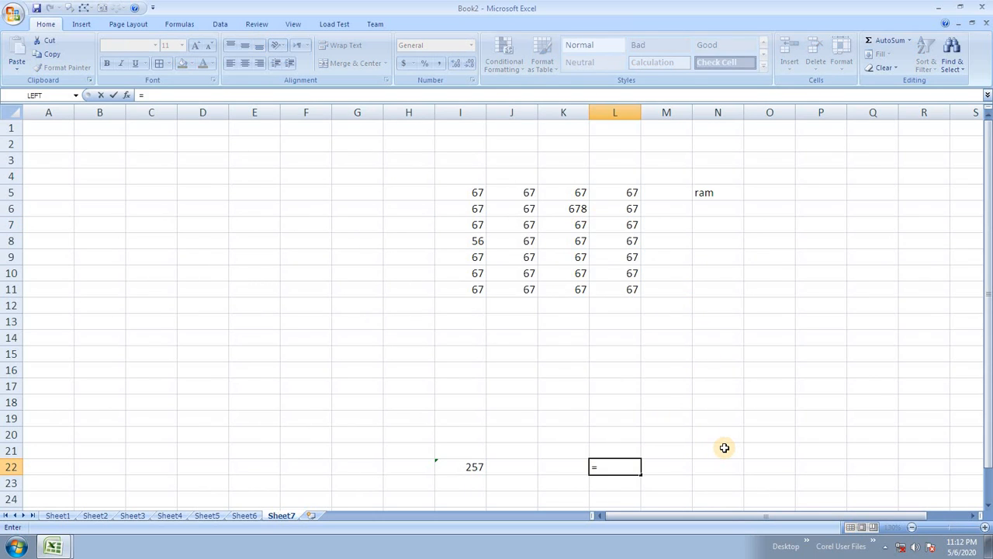
{"action": "type", "text": "up"}
{"action": "key", "text": "Tab"}
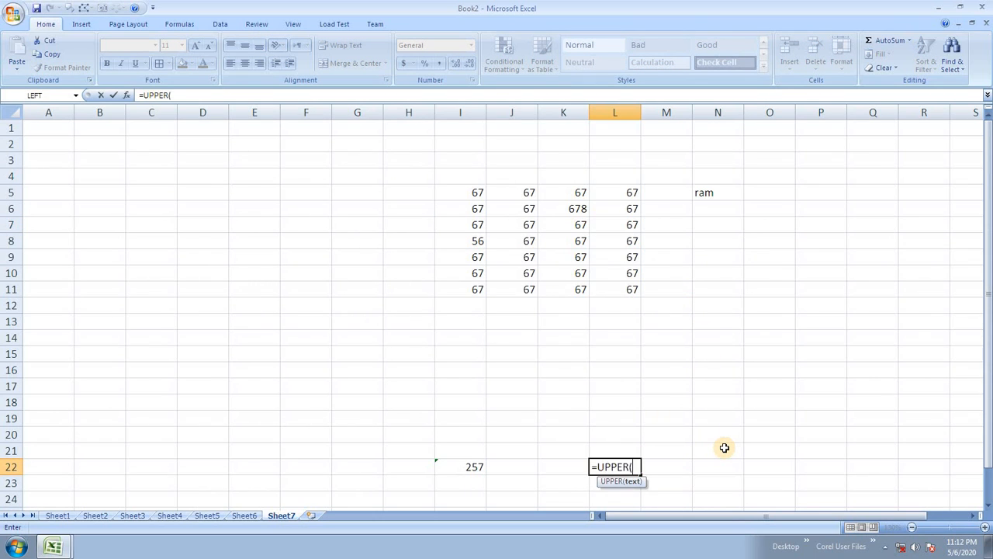
{"action": "left_click", "coordinate": [708, 191]}
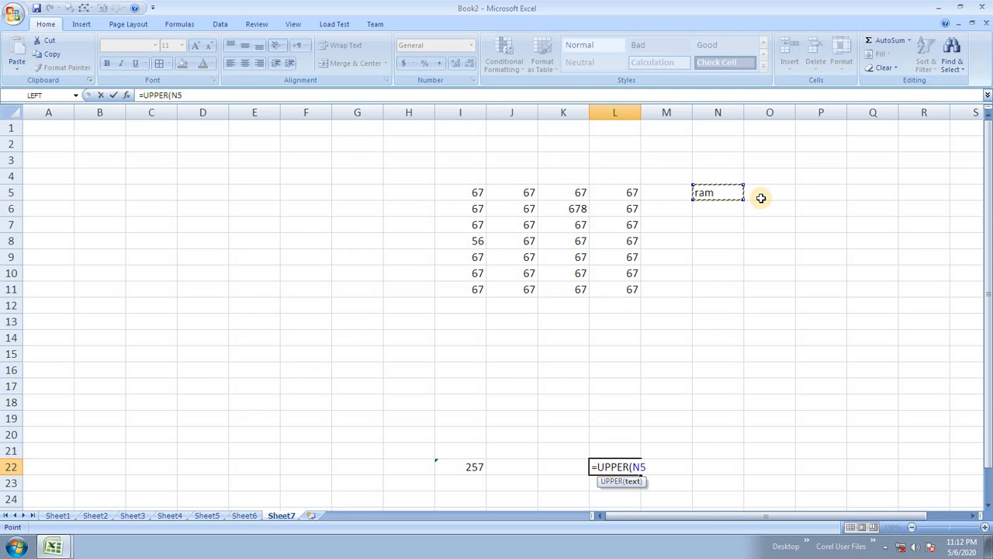
{"action": "key", "text": "Return"}
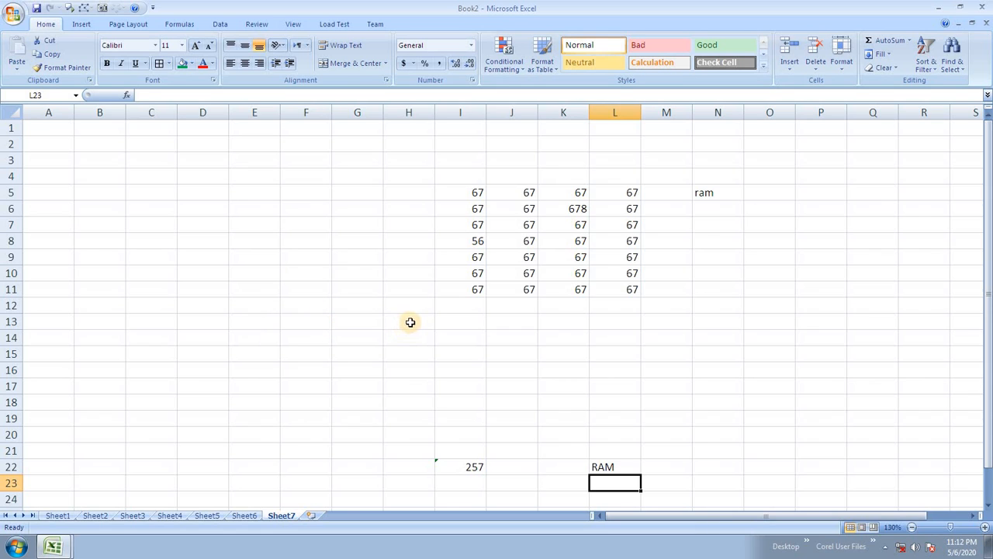
Step: Replace the value in cell K8 with the formula =K7/0 to produce a division error inside the number block
{"action": "left_click", "coordinate": [563, 241]}
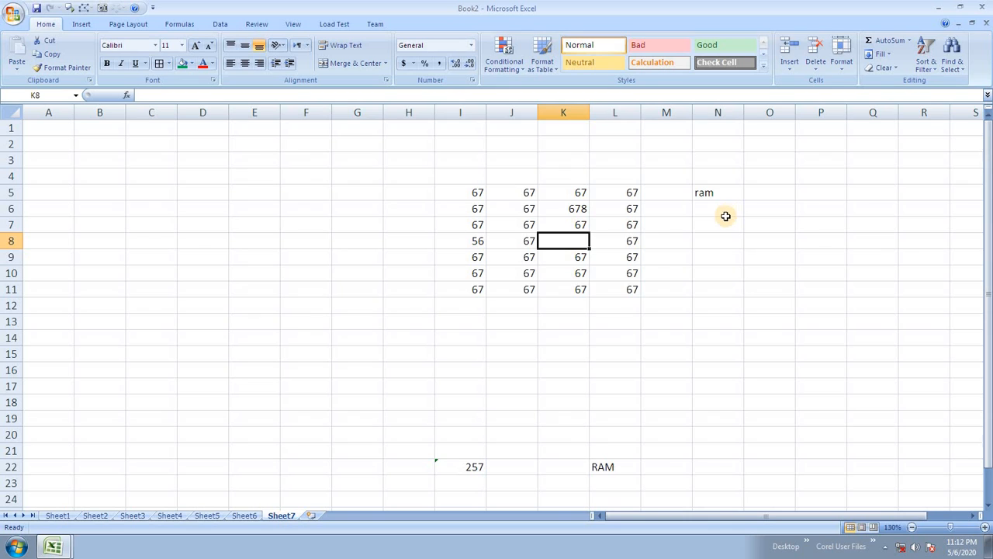
{"action": "left_click", "coordinate": [636, 302]}
{"action": "left_click", "coordinate": [568, 239]}
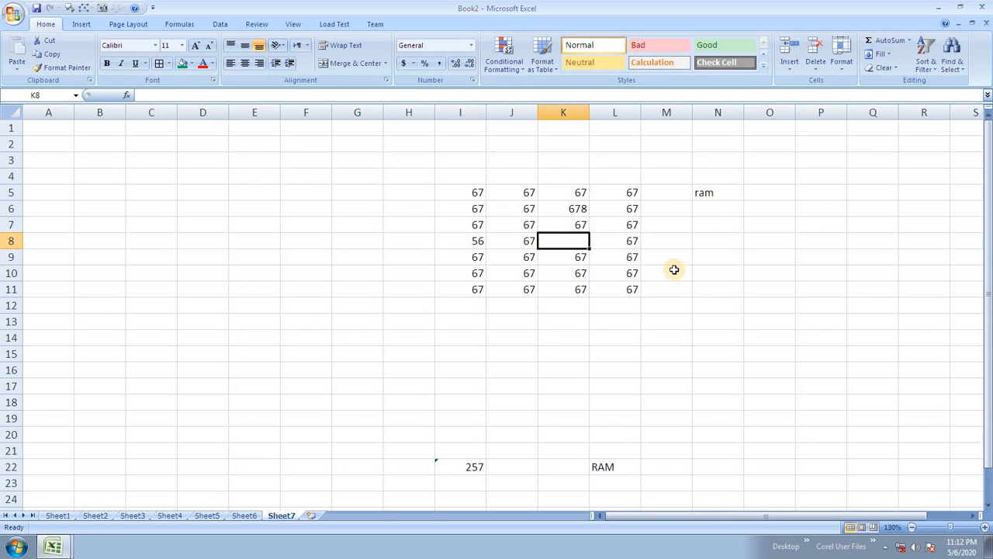
{"action": "type", "text": "="}
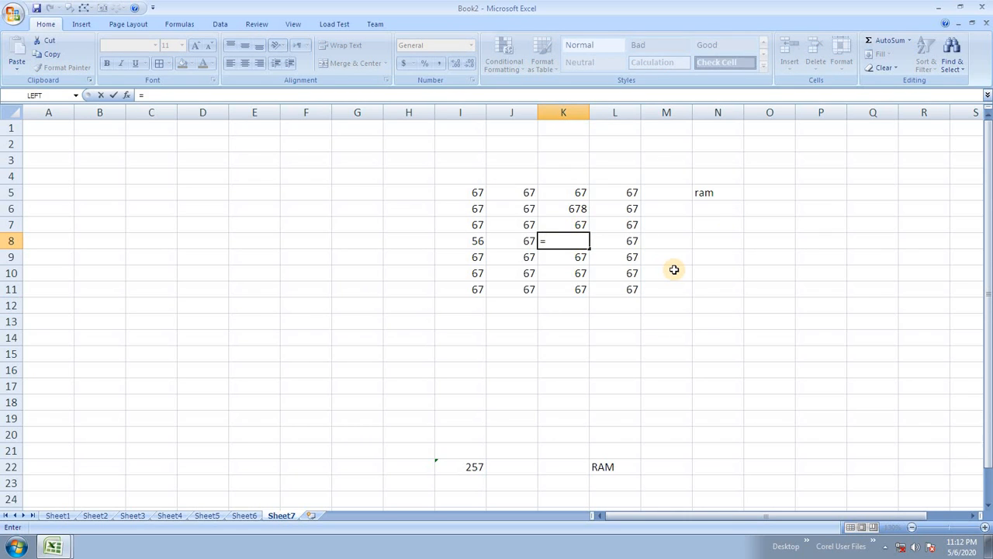
{"action": "key", "text": "Up"}
{"action": "key", "text": "Return"}
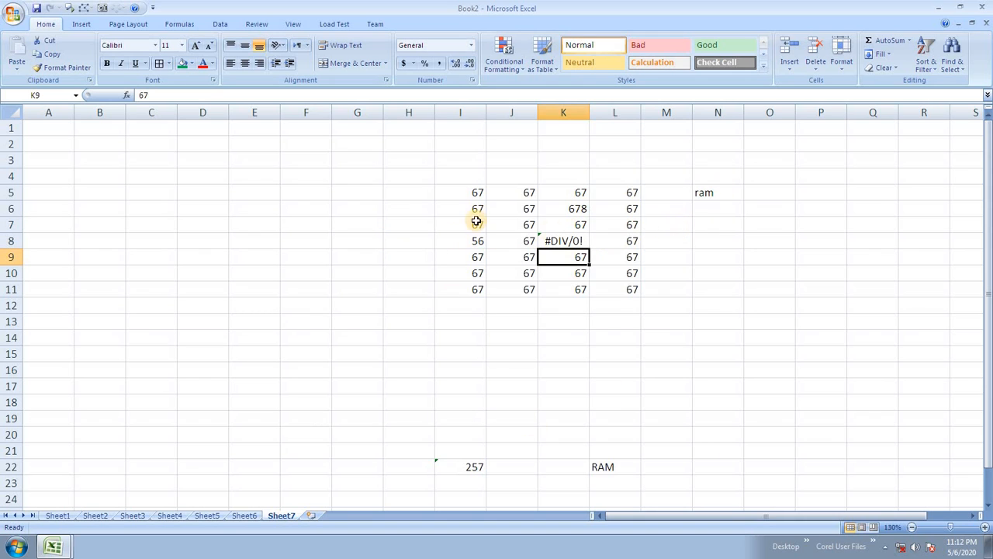
Step: Use Go To Special to select all cells containing constants, with every value type included
{"action": "left_click", "coordinate": [744, 274]}
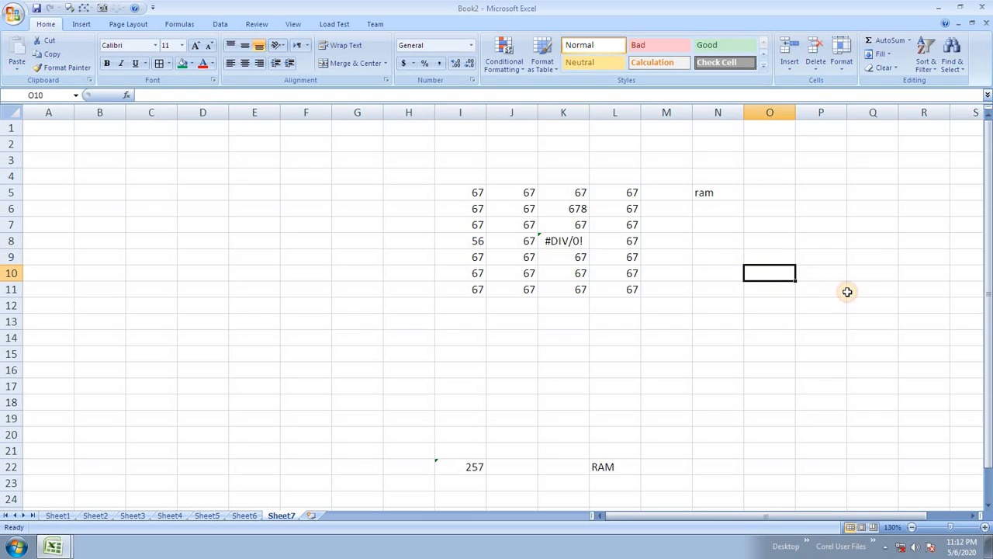
{"action": "left_click", "coordinate": [900, 366]}
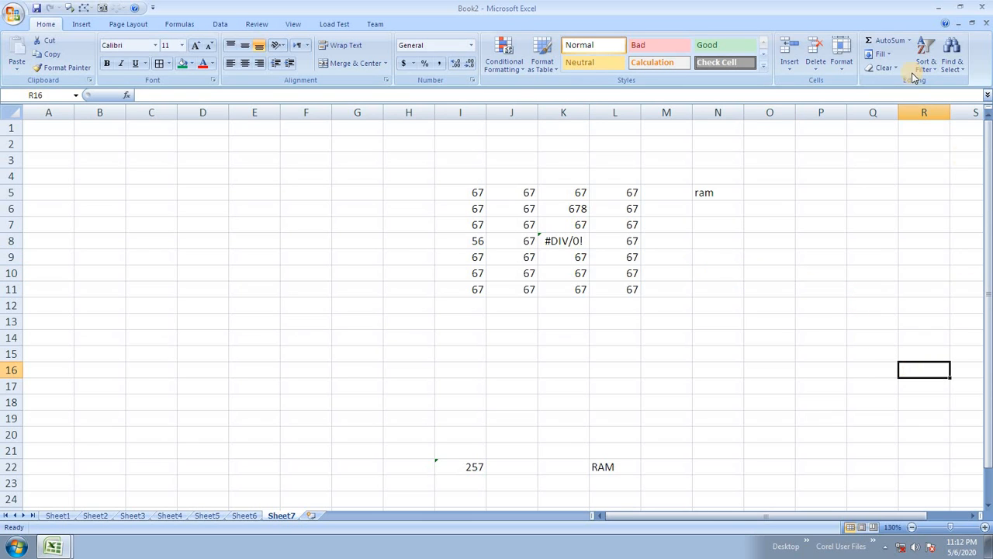
{"action": "left_click", "coordinate": [951, 58]}
{"action": "left_click", "coordinate": [920, 127]}
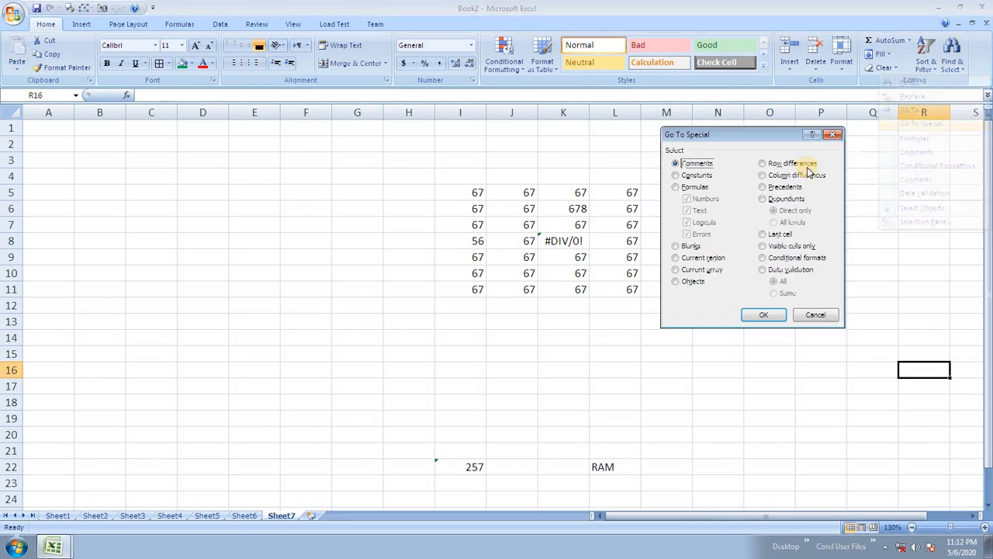
{"action": "left_click_drag", "start_coordinate": [728, 142], "coordinate": [797, 144]}
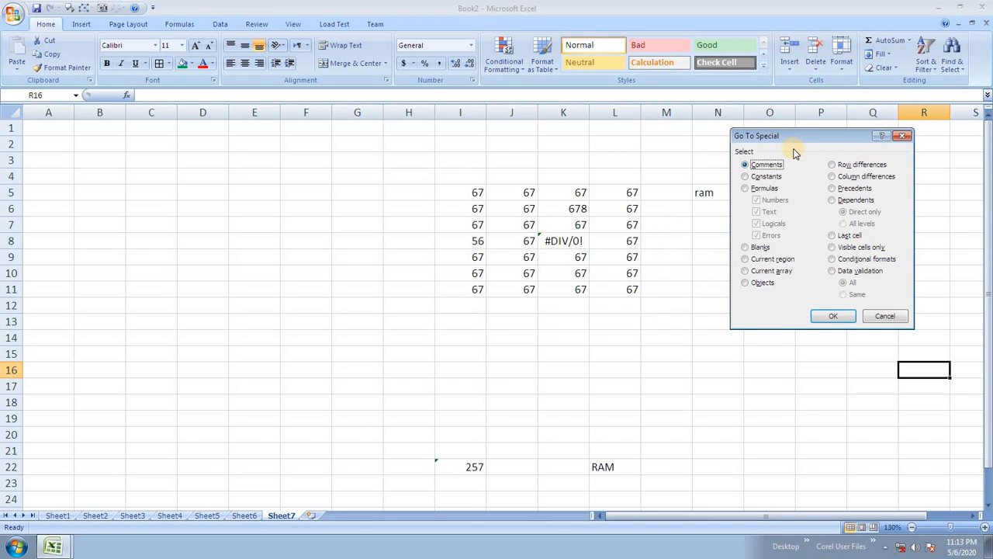
{"action": "left_click", "coordinate": [768, 177]}
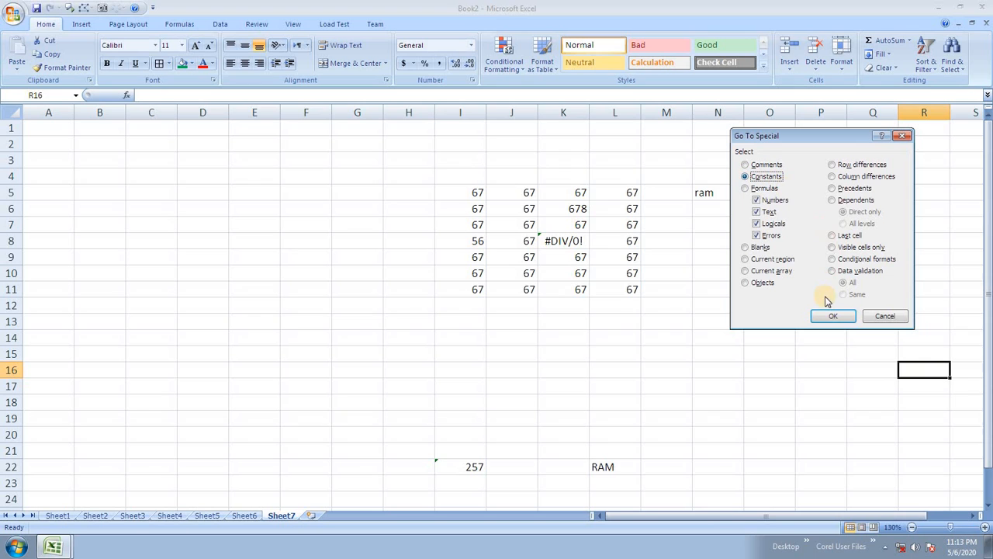
{"action": "left_click", "coordinate": [837, 317]}
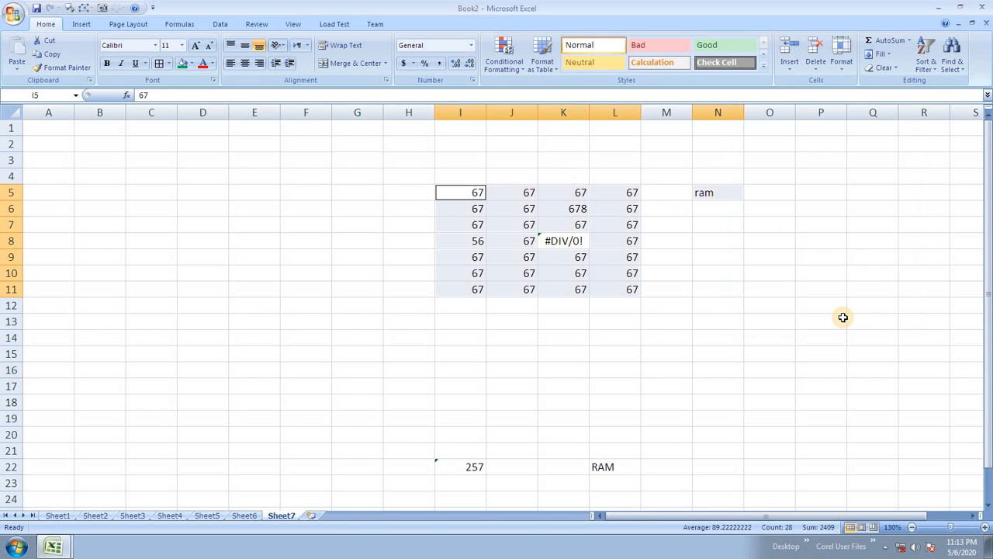
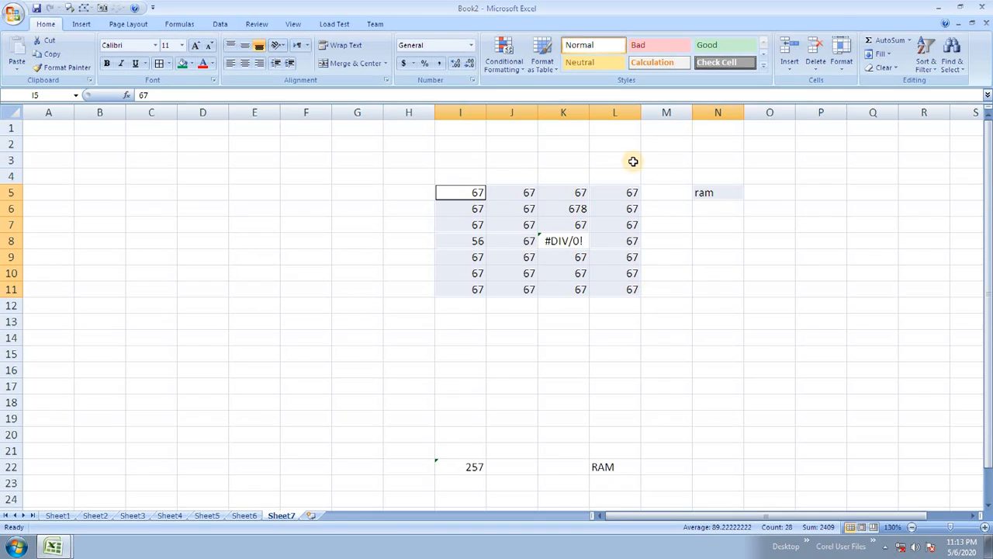
Step: Use Go To Special to select only formulas that return numbers, excluding text, logicals and errors
{"action": "left_click", "coordinate": [719, 254]}
{"action": "left_click", "coordinate": [954, 62]}
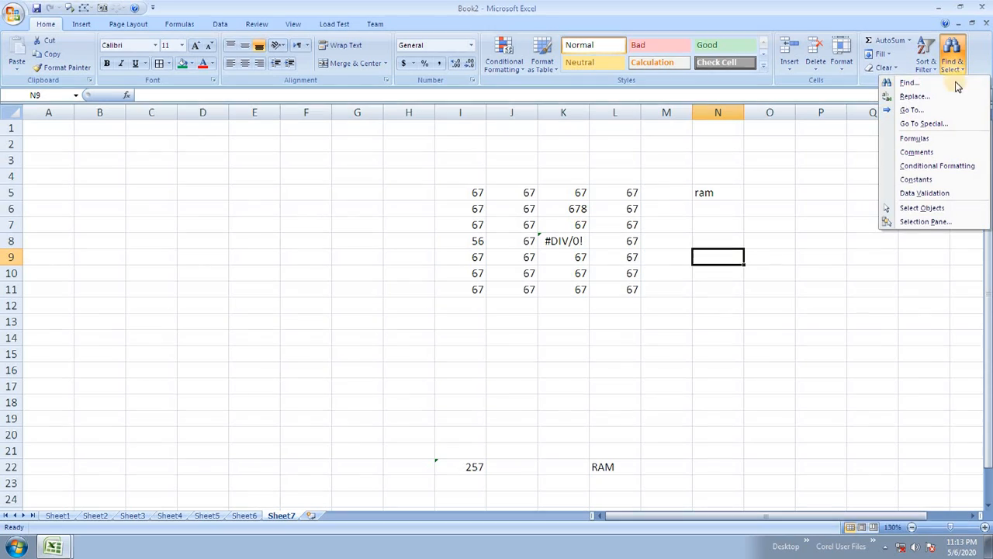
{"action": "left_click", "coordinate": [946, 124]}
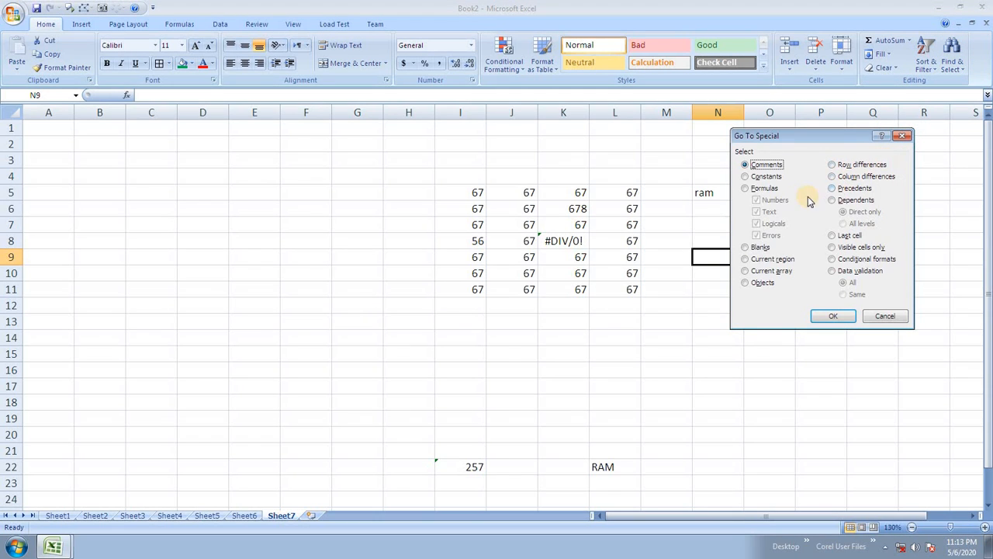
{"action": "left_click", "coordinate": [762, 189]}
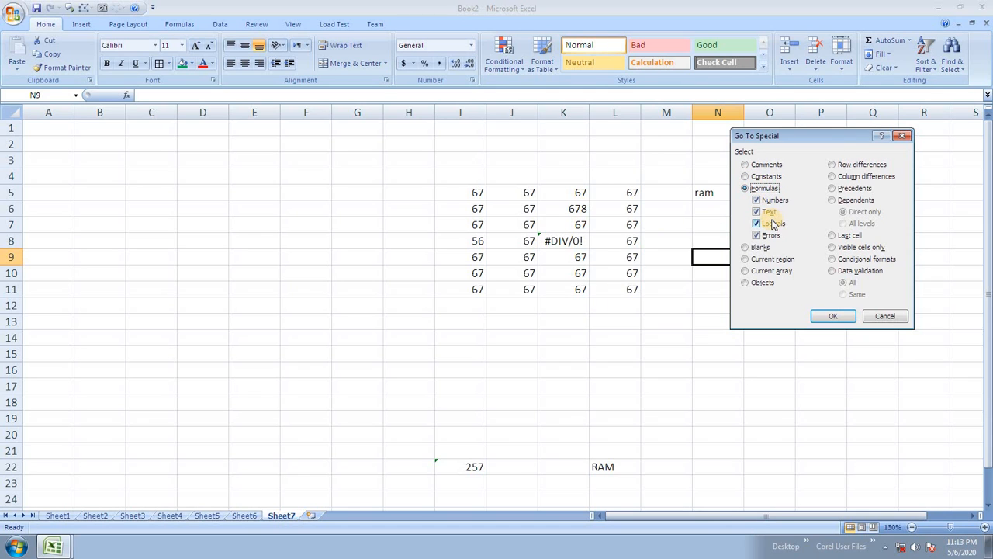
{"action": "left_click", "coordinate": [767, 212]}
{"action": "left_click", "coordinate": [768, 223]}
{"action": "left_click", "coordinate": [771, 235]}
{"action": "left_click", "coordinate": [829, 316]}
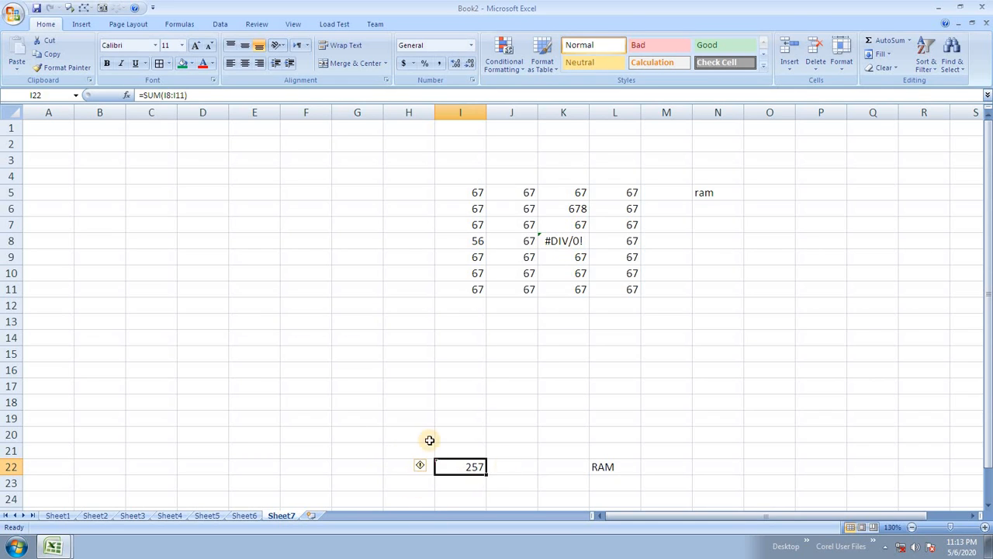
Step: Use Go To Special to select only formulas that return text, excluding numbers, logicals and errors
{"action": "left_click", "coordinate": [874, 356]}
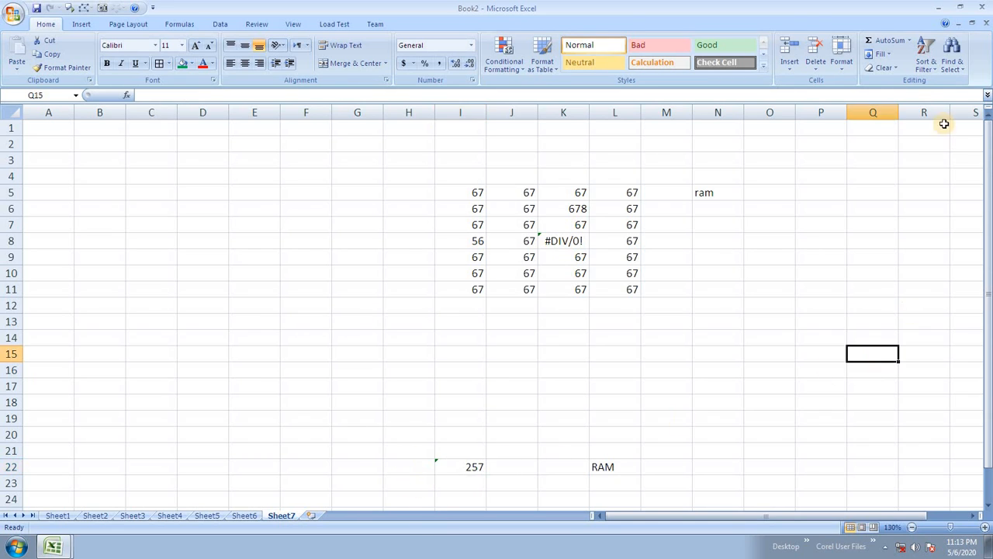
{"action": "left_click", "coordinate": [945, 62]}
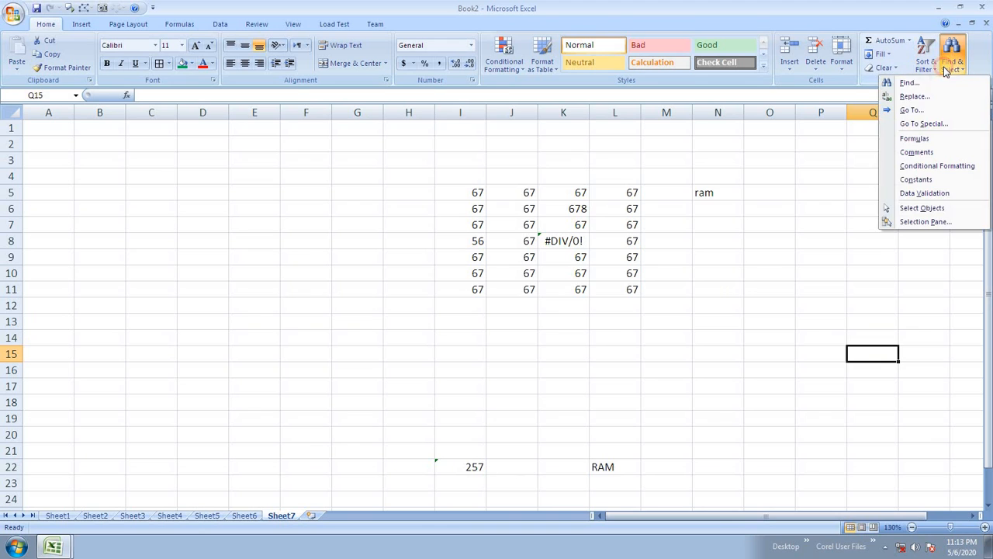
{"action": "left_click", "coordinate": [931, 124]}
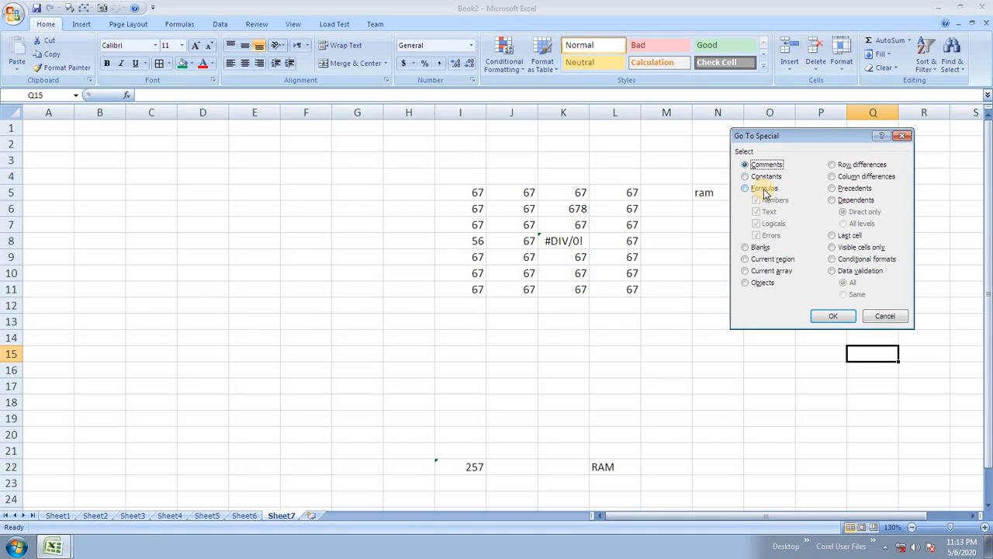
{"action": "left_click", "coordinate": [762, 190]}
{"action": "left_click", "coordinate": [756, 201]}
{"action": "left_click", "coordinate": [756, 224]}
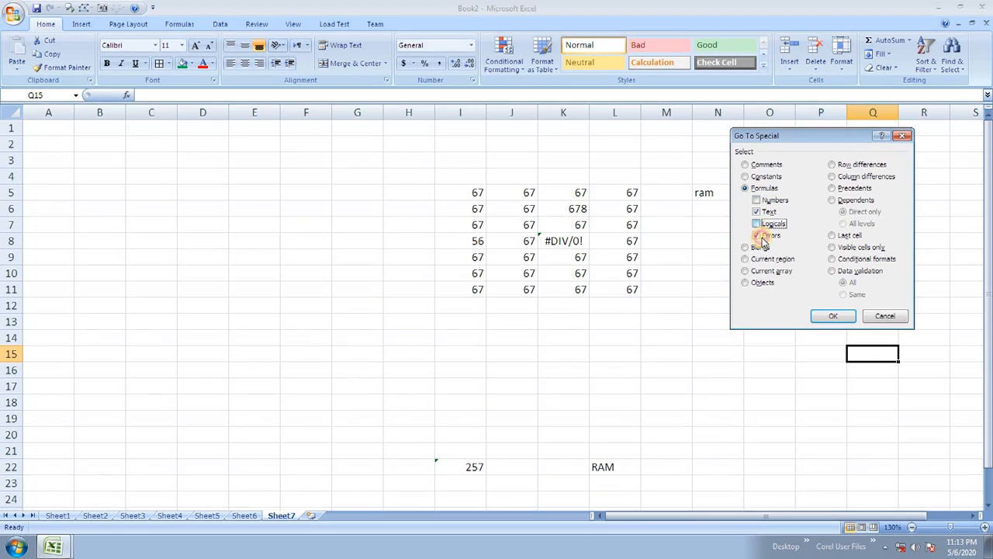
{"action": "left_click", "coordinate": [756, 235]}
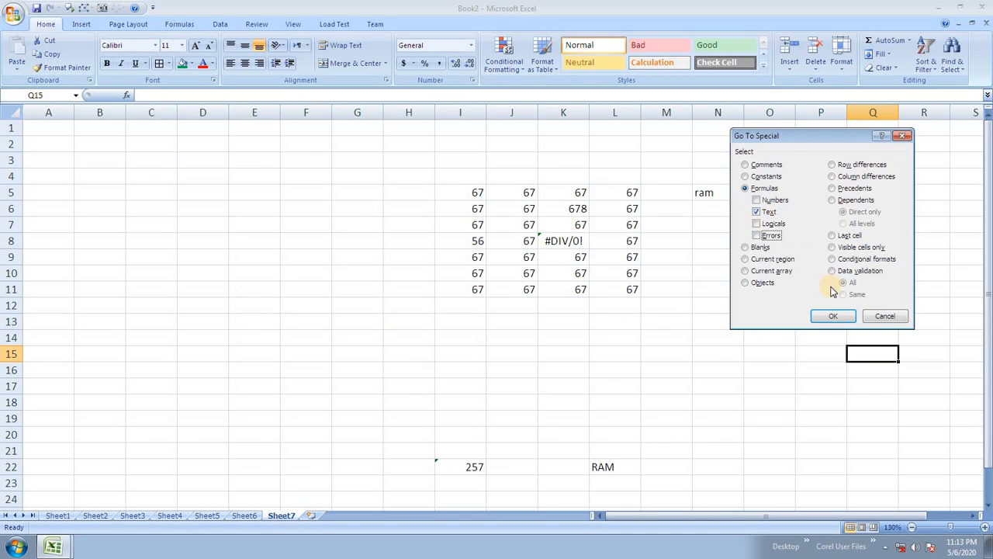
{"action": "left_click", "coordinate": [835, 316]}
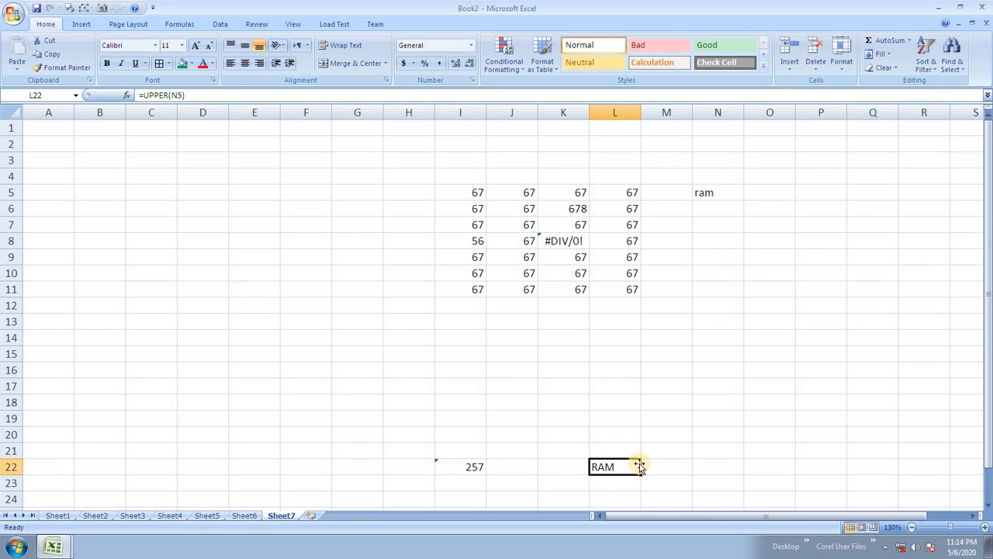
Step: Use Go To Special to select only formulas that return errors, excluding numbers, text and logicals
{"action": "left_click", "coordinate": [878, 284]}
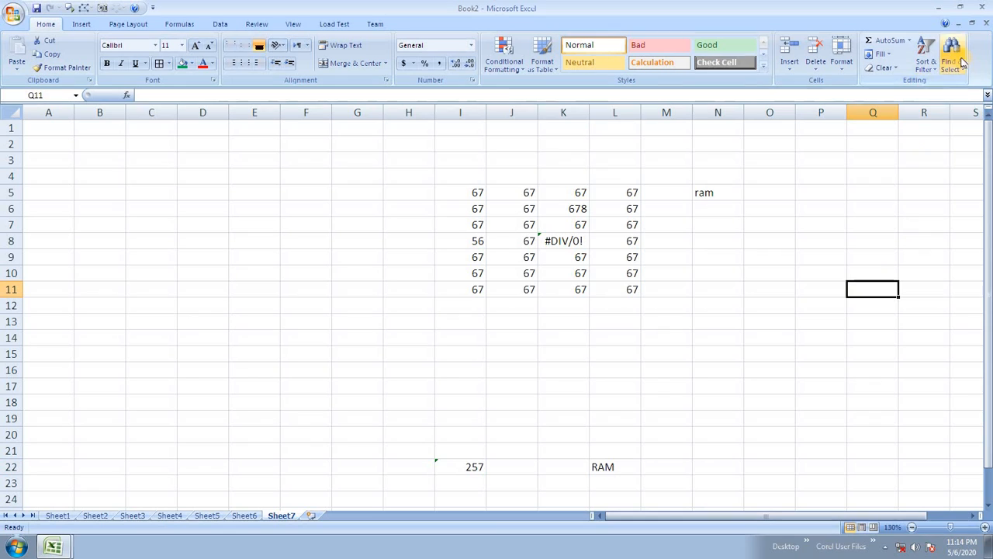
{"action": "left_click", "coordinate": [951, 62]}
{"action": "left_click", "coordinate": [927, 123]}
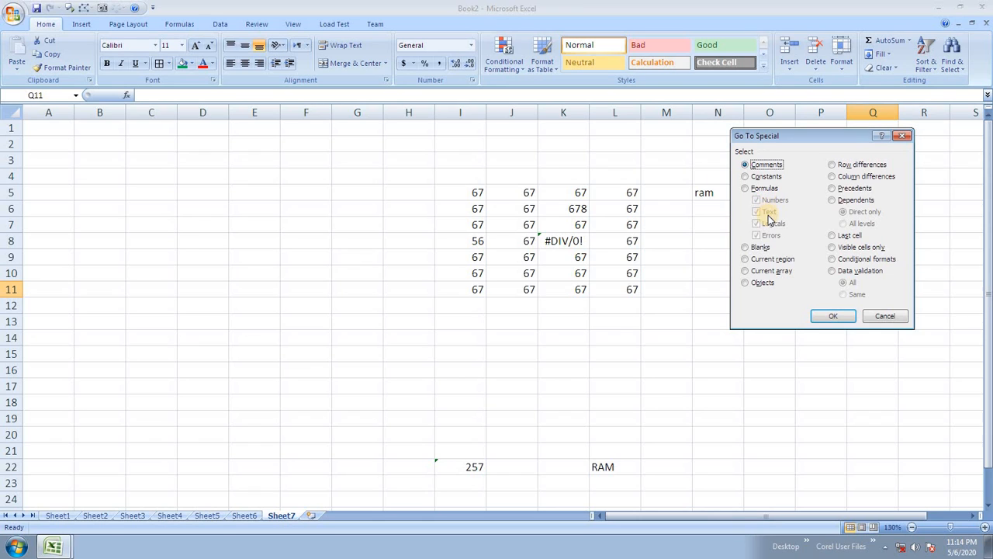
{"action": "left_click", "coordinate": [747, 189]}
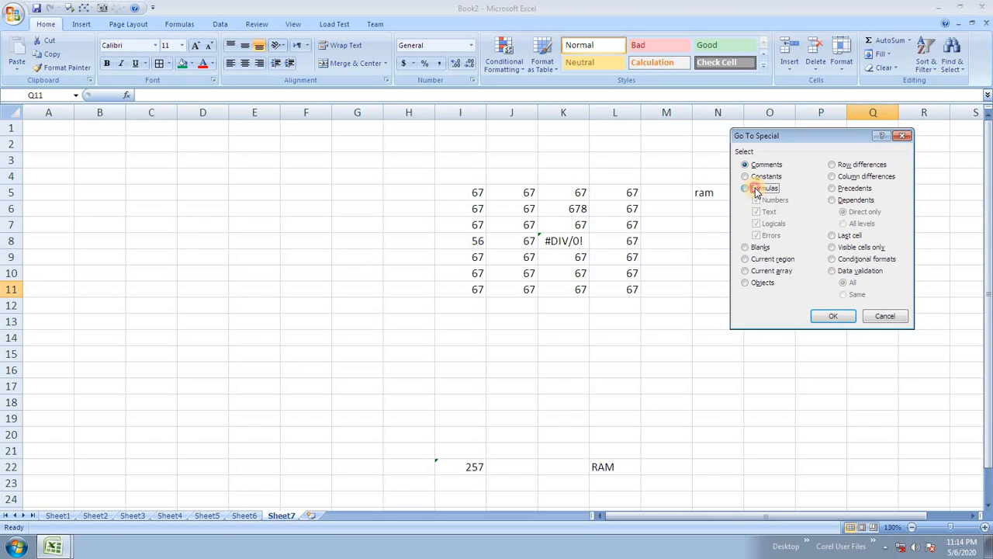
{"action": "left_click", "coordinate": [758, 201]}
{"action": "left_click", "coordinate": [757, 212]}
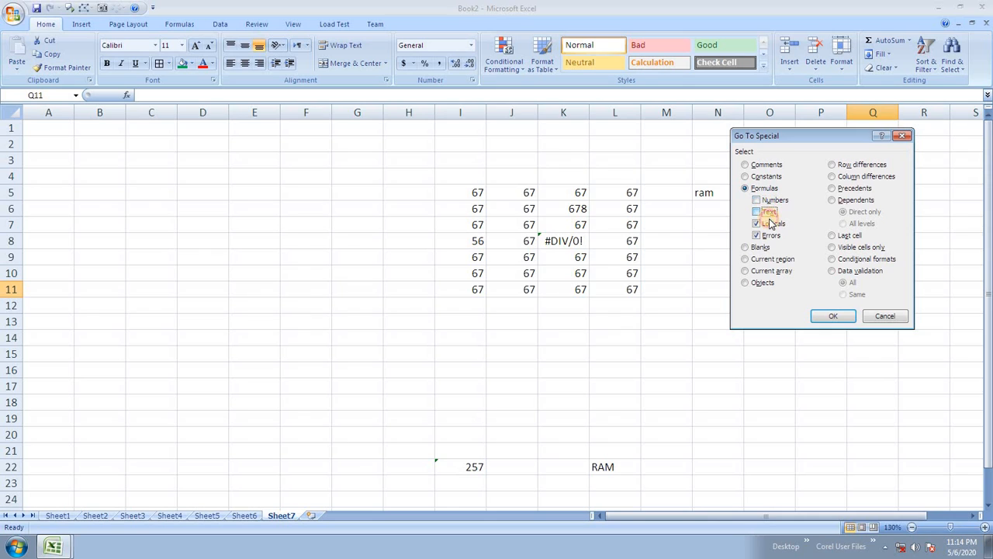
{"action": "left_click", "coordinate": [757, 224]}
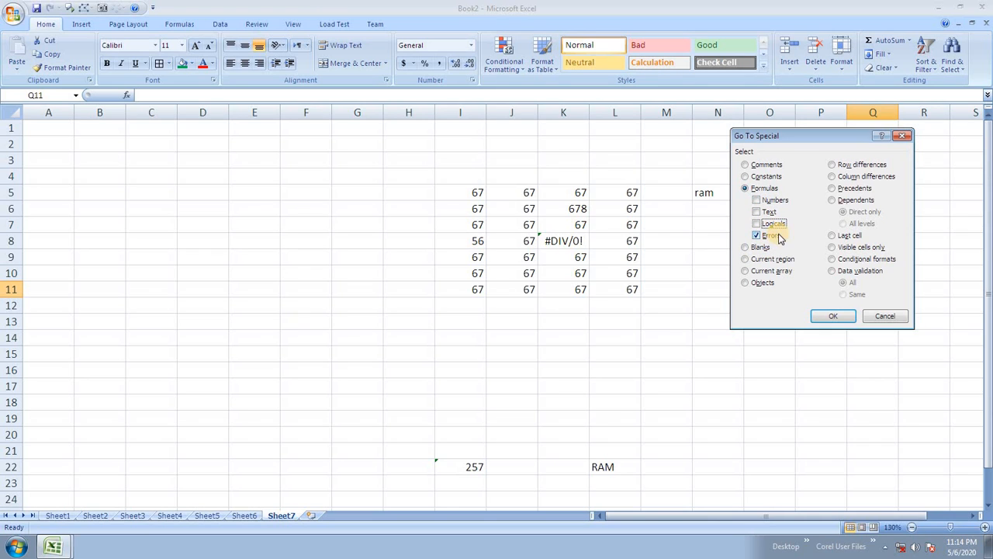
{"action": "left_click", "coordinate": [835, 316]}
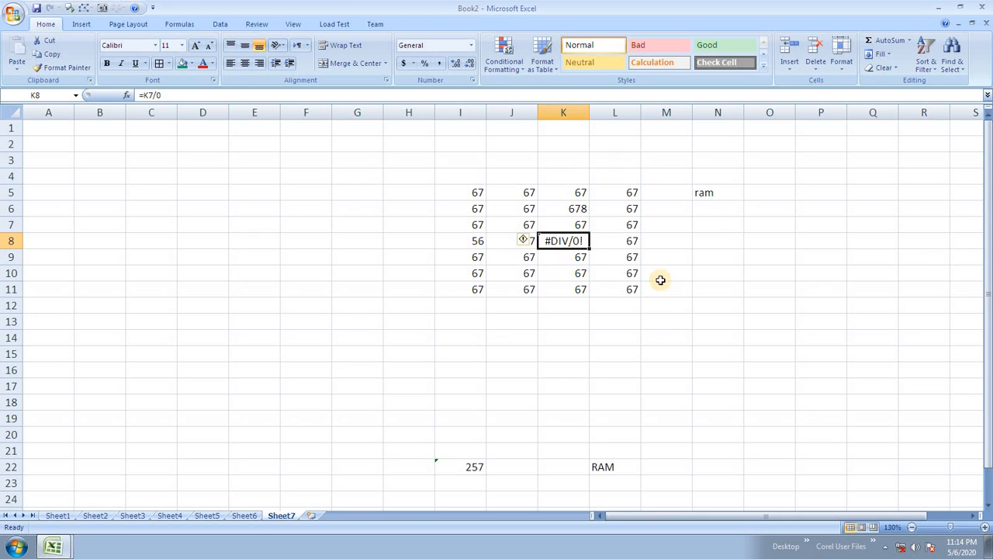
Step: Go to the last column of row 15 and enter the formula =34/0 in cell XFD15
{"action": "left_click", "coordinate": [698, 352]}
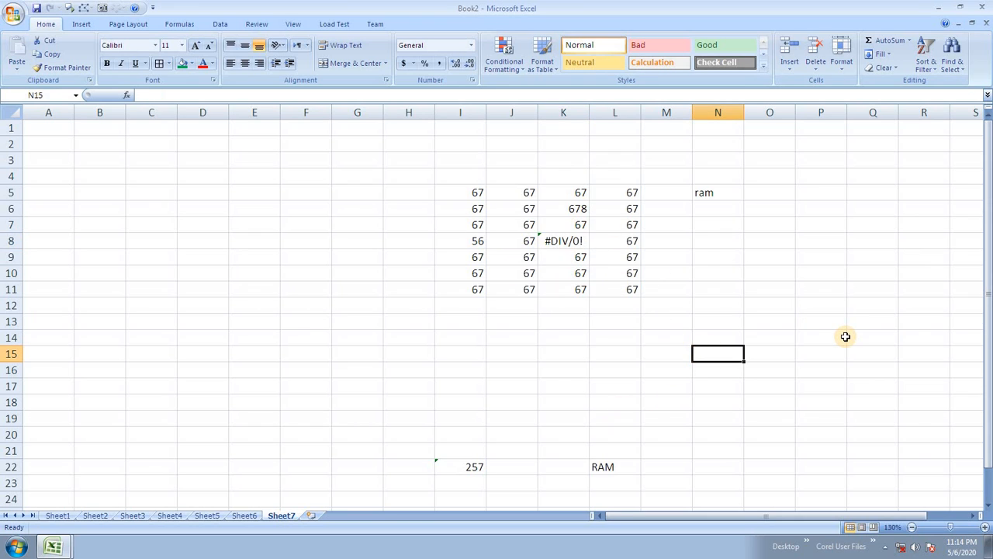
{"action": "key", "text": "ctrl+Right"}
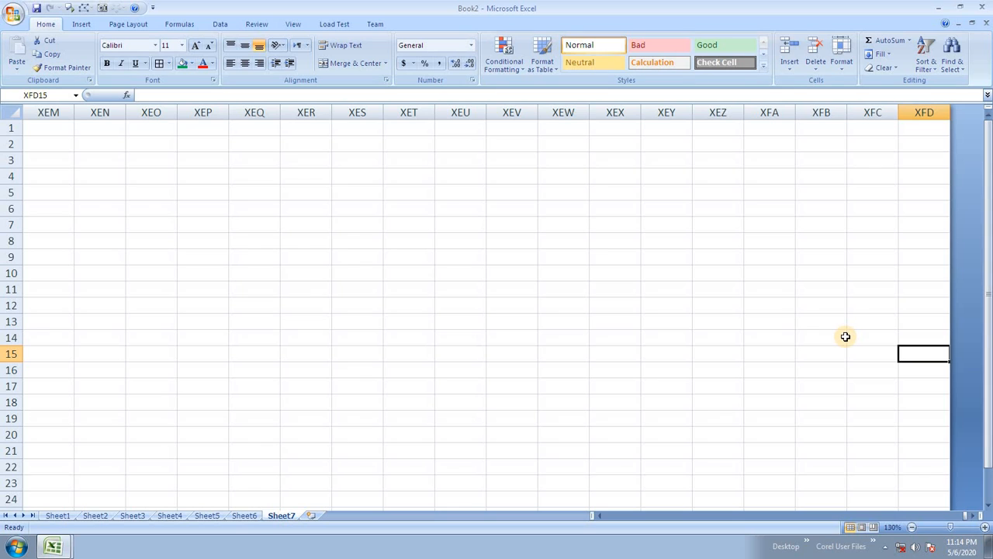
{"action": "type", "text": "=34/0"}
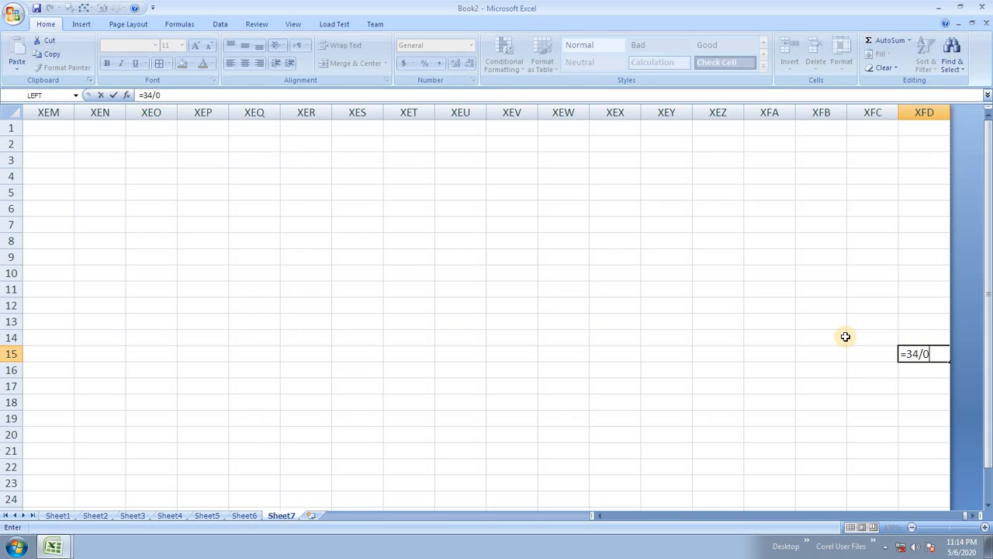
{"action": "key", "text": "Return"}
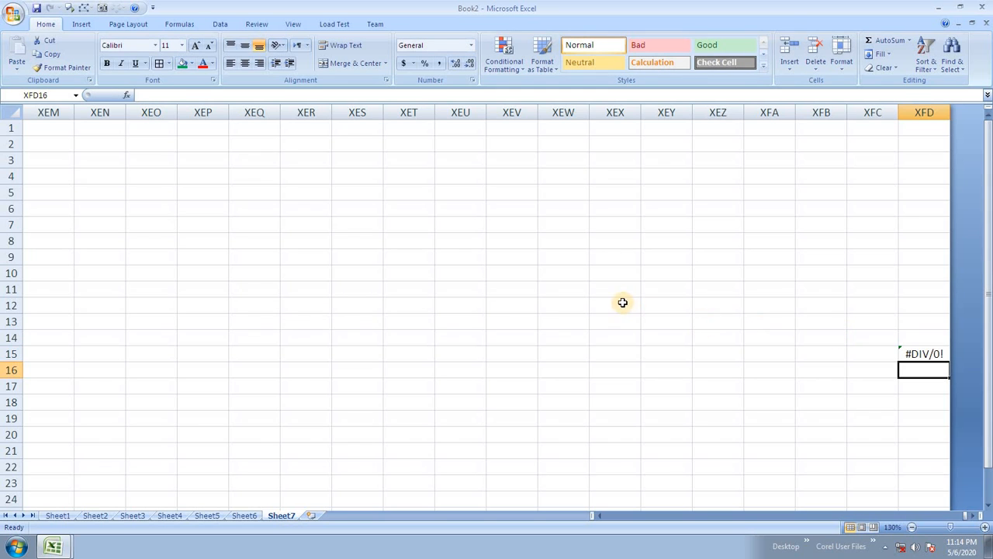
Step: Return to the number block in columns I to L and delete the error formula in cell K8
{"action": "left_click", "coordinate": [574, 272]}
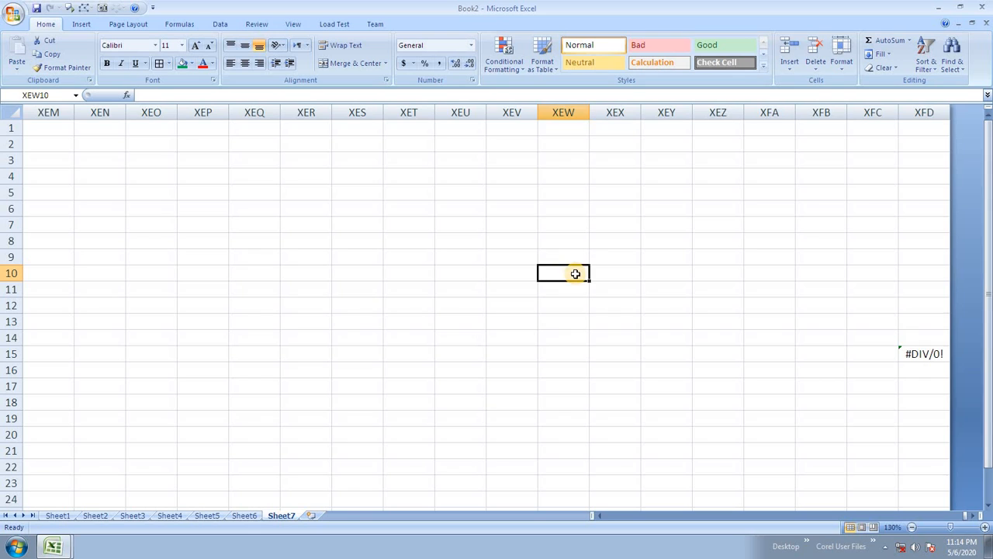
{"action": "key", "text": "ctrl+Left"}
{"action": "key", "text": "ctrl+Up"}
{"action": "key", "text": "ctrl+Left"}
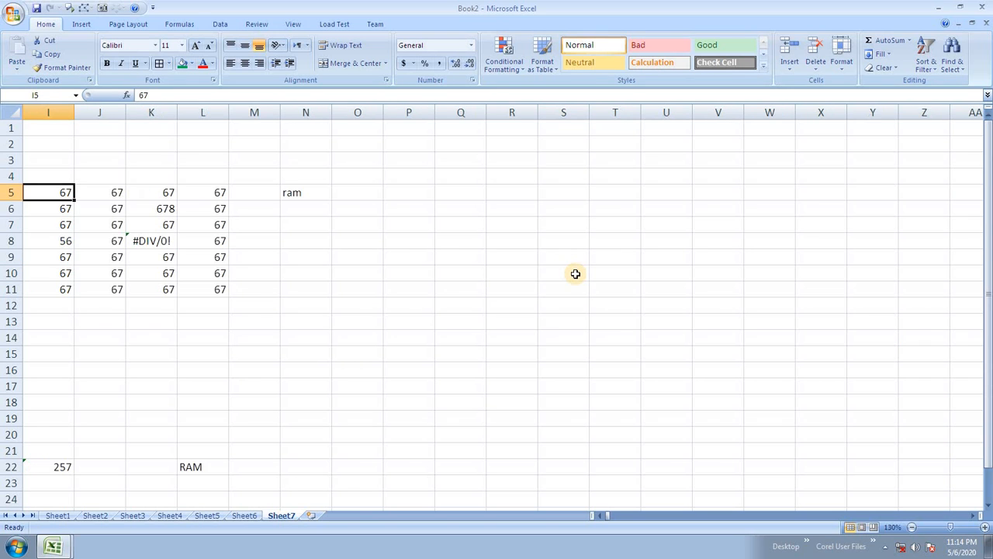
{"action": "left_click", "coordinate": [153, 240]}
{"action": "key", "text": "Delete"}
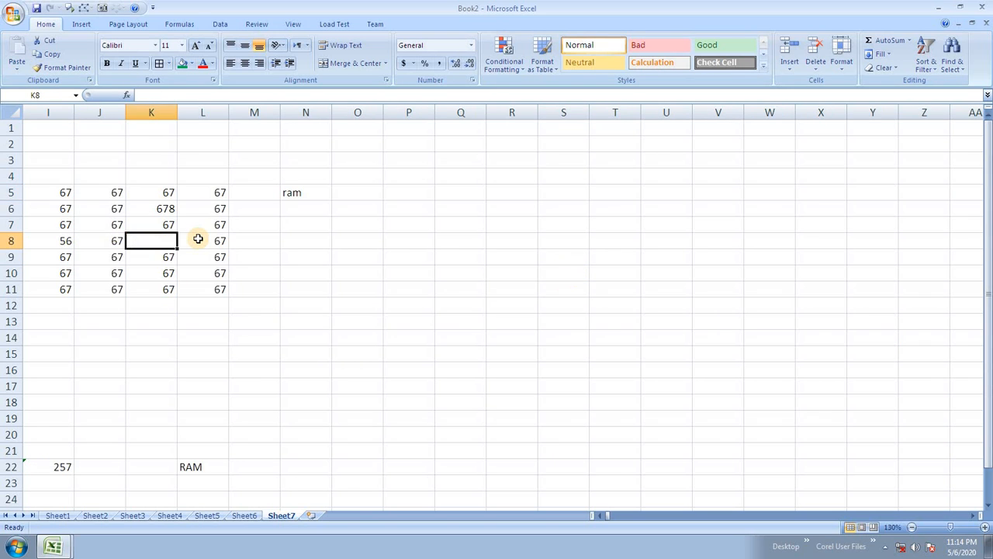
Step: Use Go To Special from cell P7 to locate only formulas that return errors, excluding numbers, text and logicals
{"action": "left_click", "coordinate": [414, 224]}
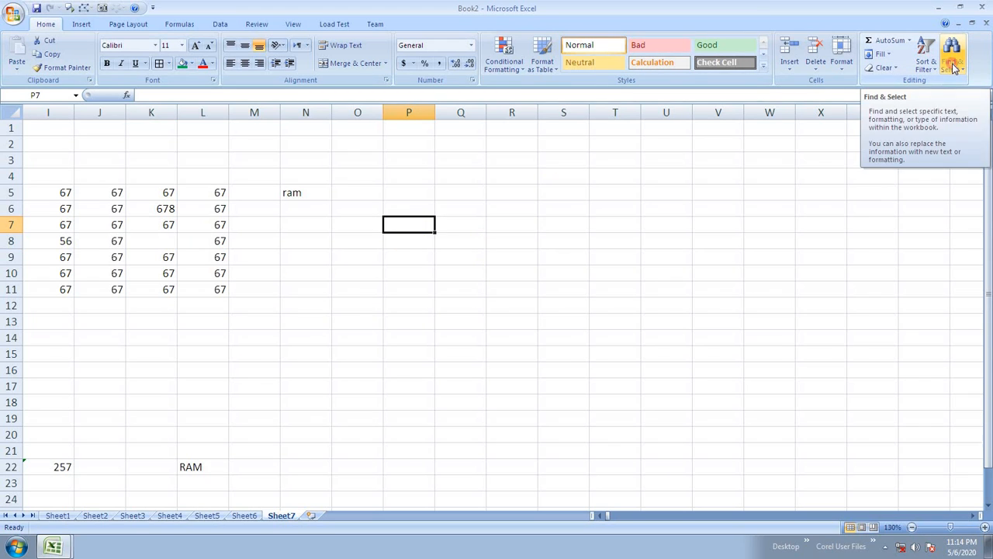
{"action": "left_click", "coordinate": [952, 63]}
{"action": "left_click", "coordinate": [925, 124]}
{"action": "left_click", "coordinate": [763, 188]}
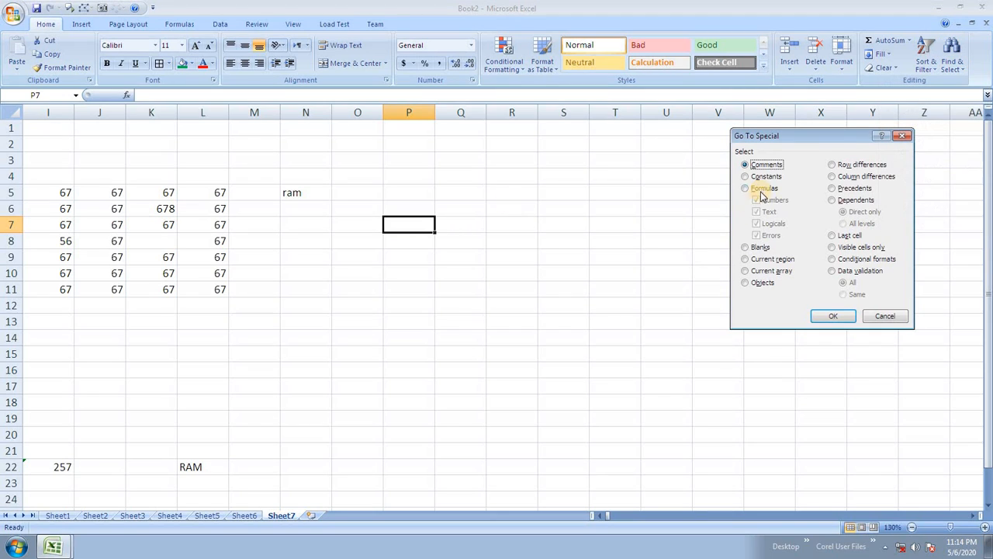
{"action": "left_click", "coordinate": [772, 225]}
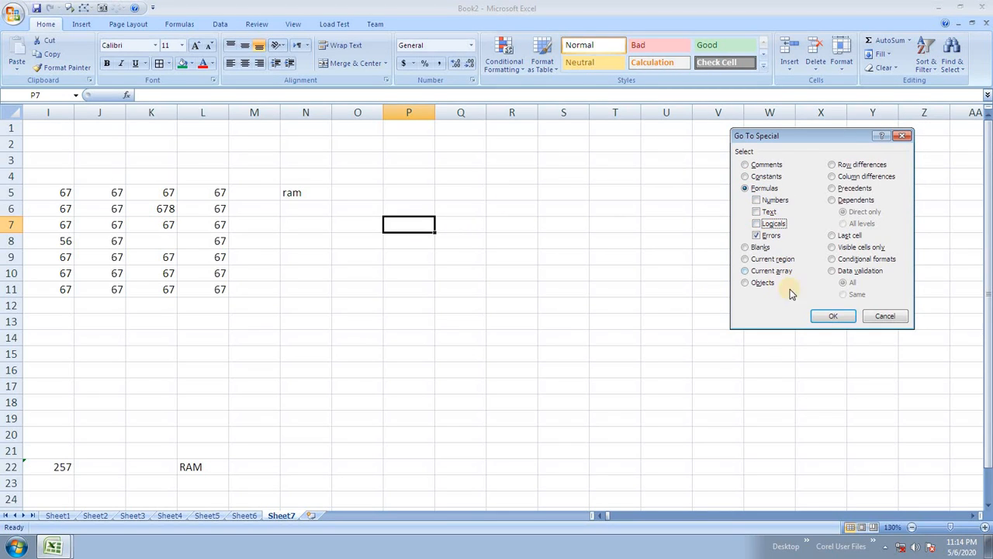
{"action": "left_click", "coordinate": [834, 316]}
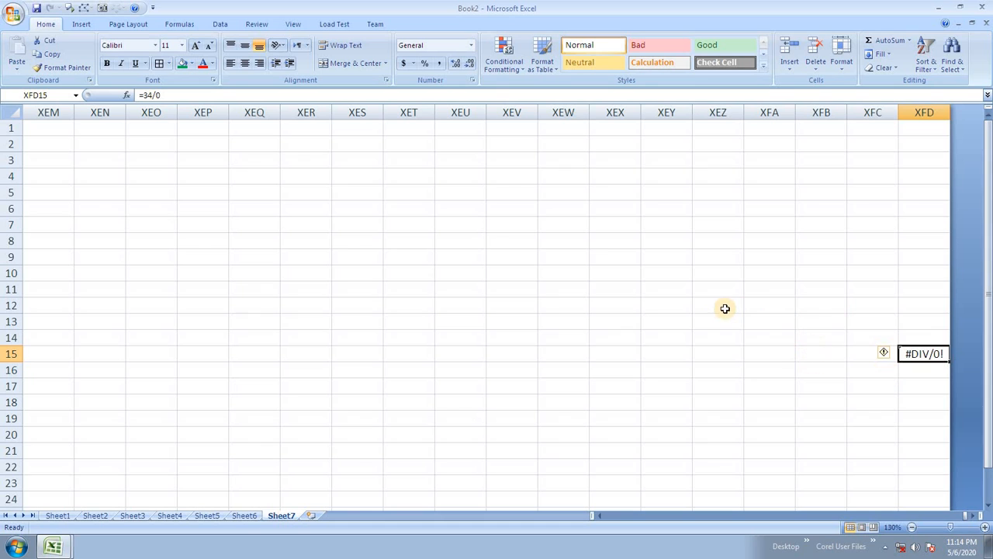
Step: Delete the =34/0 formula from cell XFD15 and return to cell A1
{"action": "left_click", "coordinate": [687, 291]}
{"action": "left_click", "coordinate": [916, 354]}
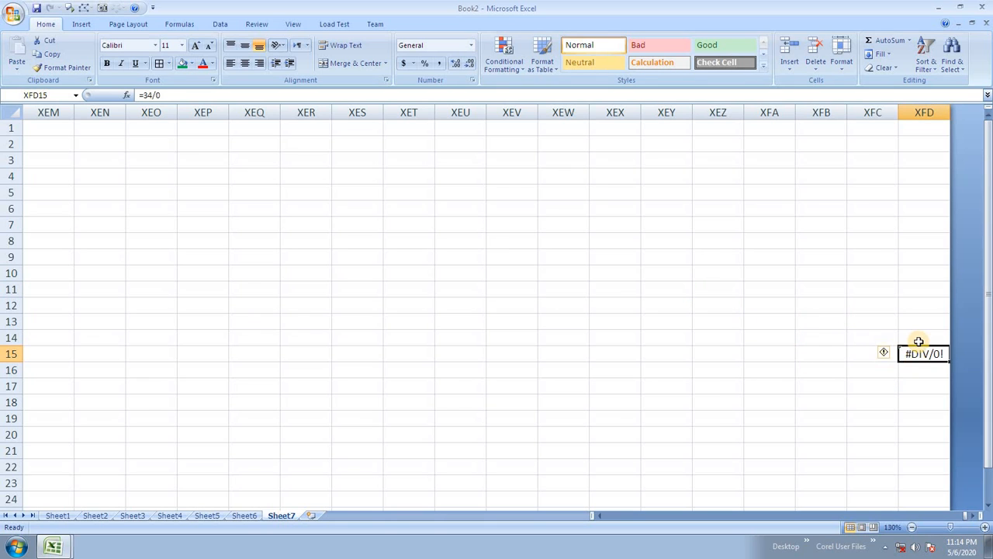
{"action": "key", "text": "Delete"}
{"action": "key", "text": "Home"}
{"action": "key", "text": "ctrl+Home"}
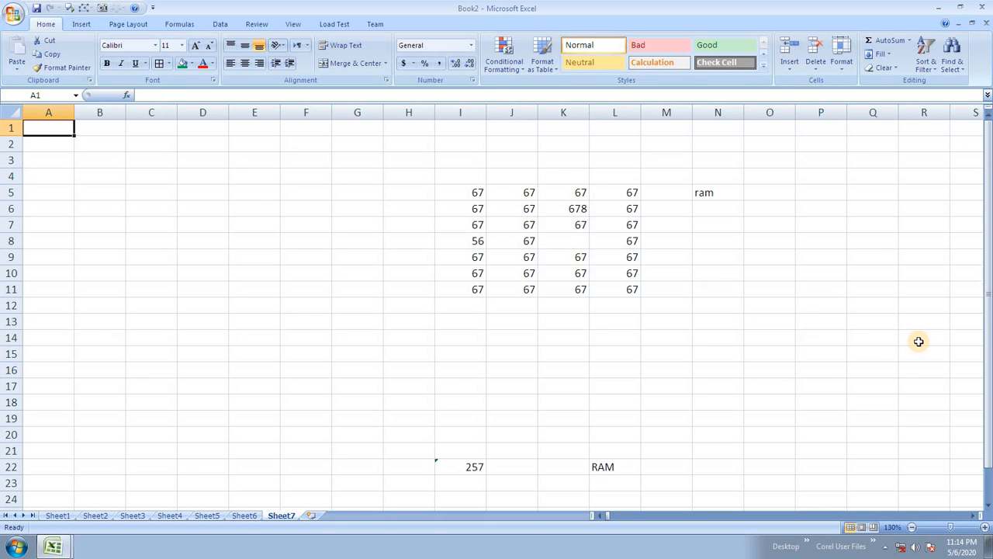
Step: Open the Find & Select commands with cell A1 selected
{"action": "left_click", "coordinate": [952, 66]}
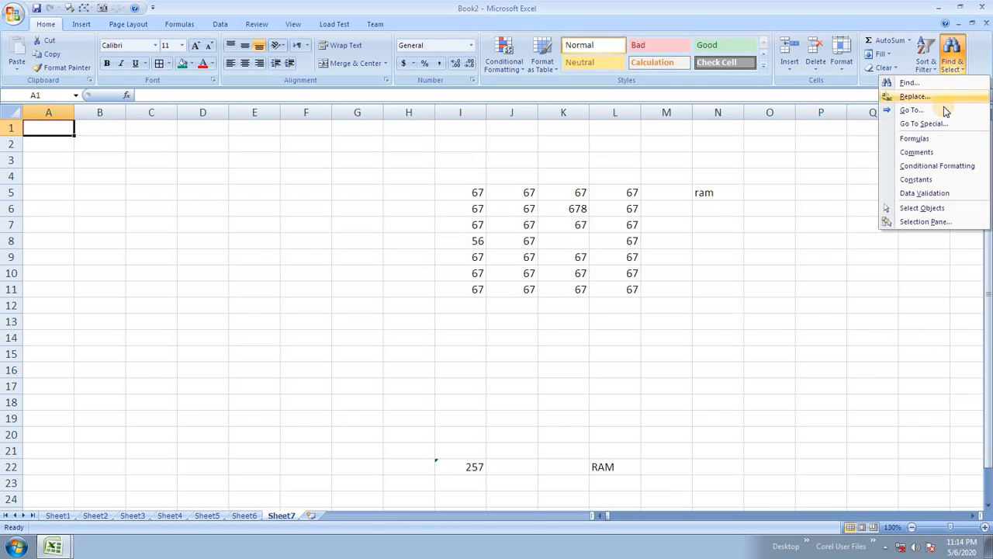
Step: Select the blank cells within the range I5:L11 using Go To Special
{"action": "left_click", "coordinate": [938, 122]}
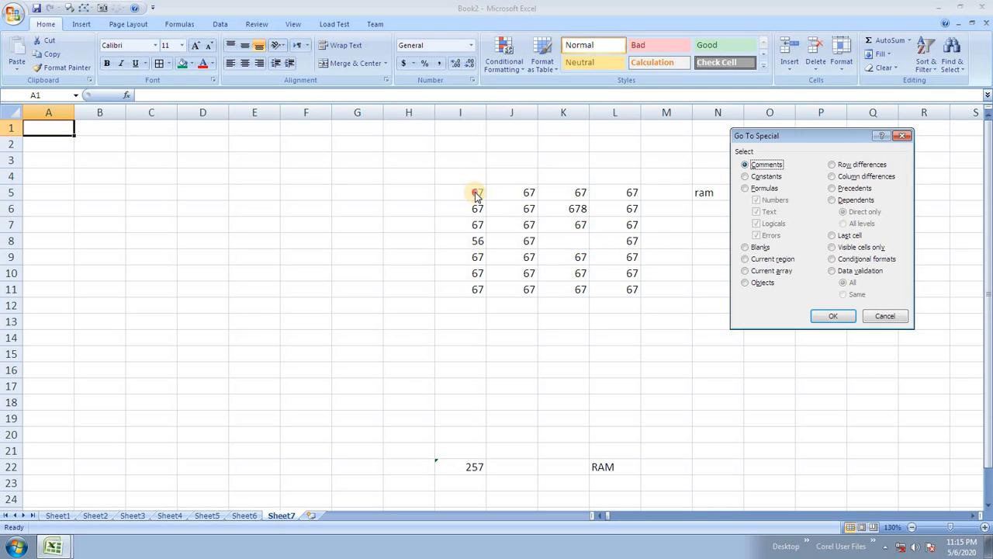
{"action": "left_click", "coordinate": [884, 315]}
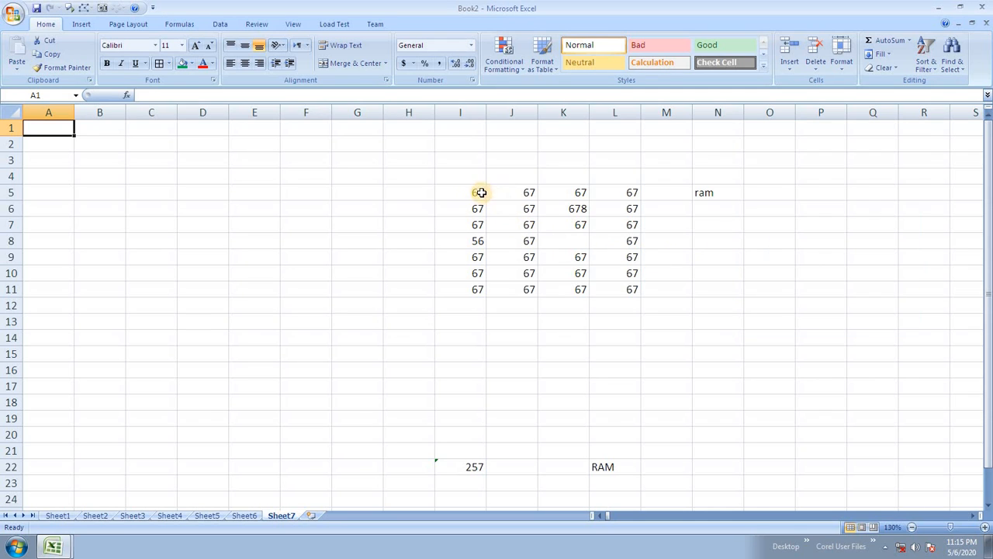
{"action": "left_click_drag", "start_coordinate": [474, 193], "coordinate": [635, 288]}
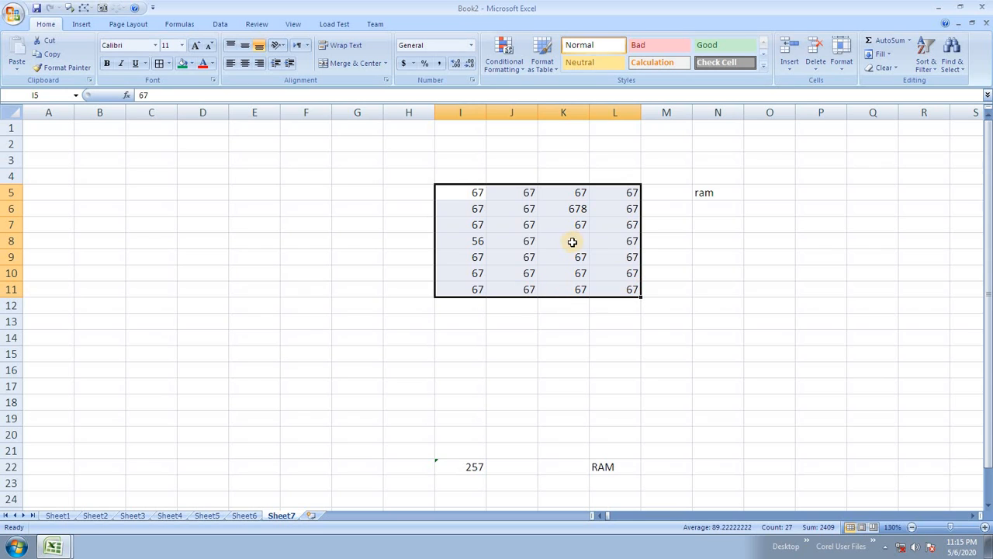
{"action": "left_click", "coordinate": [954, 65]}
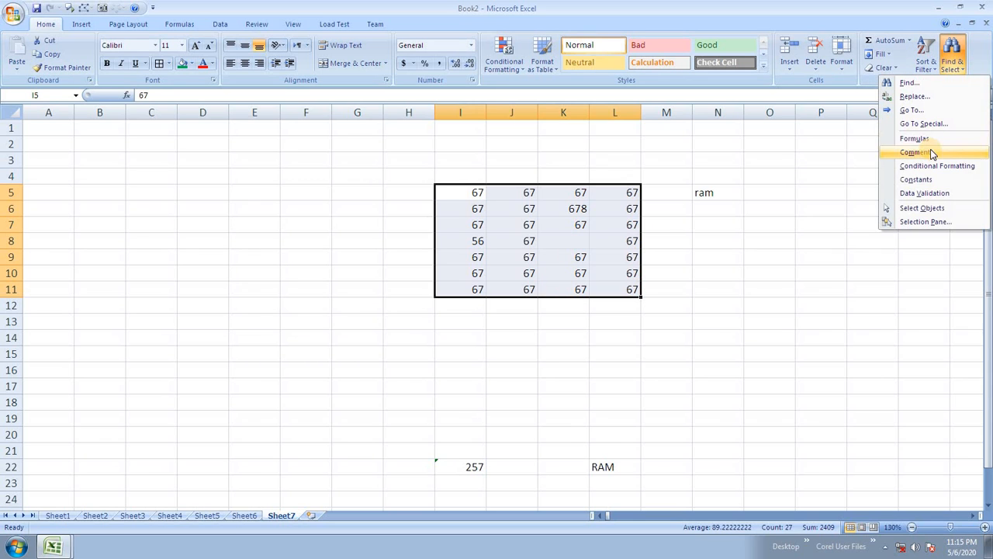
{"action": "left_click", "coordinate": [925, 124]}
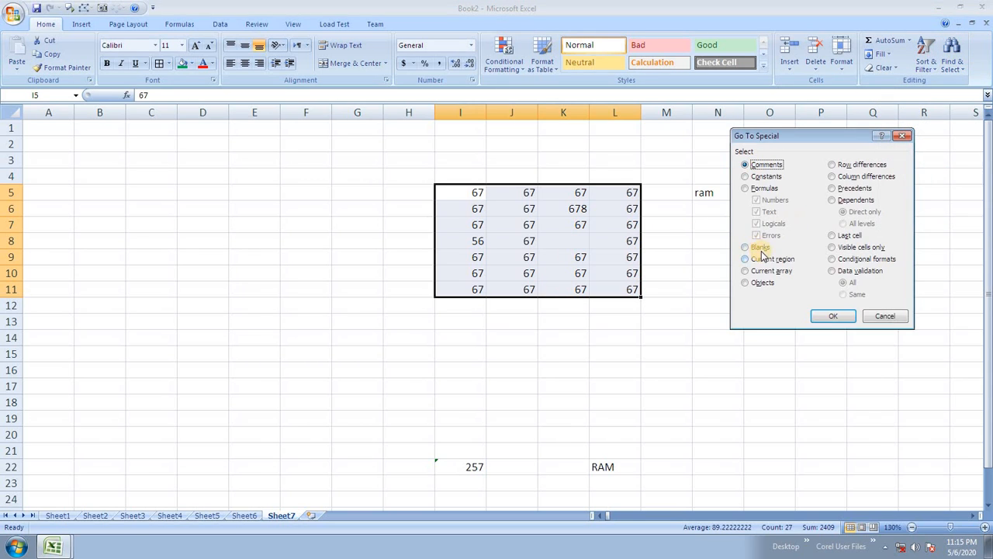
{"action": "left_click", "coordinate": [760, 248]}
{"action": "left_click", "coordinate": [832, 316]}
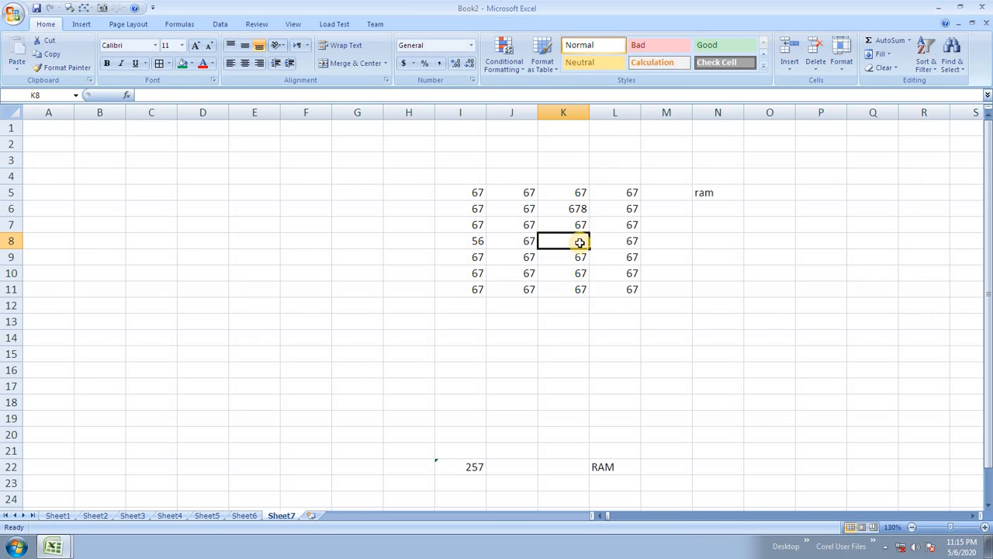
Step: Clear the contents of cells J10, L6, L9, J7, I6 and I9 in the number table
{"action": "left_click", "coordinate": [531, 273]}
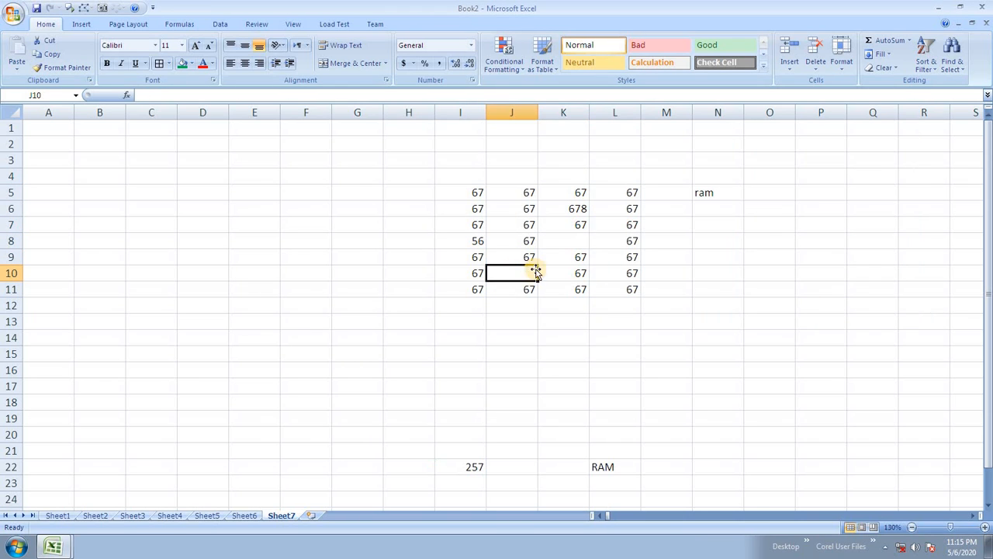
{"action": "left_click", "coordinate": [613, 210]}
{"action": "key", "text": "Delete"}
{"action": "left_click", "coordinate": [624, 258]}
{"action": "key", "text": "Delete"}
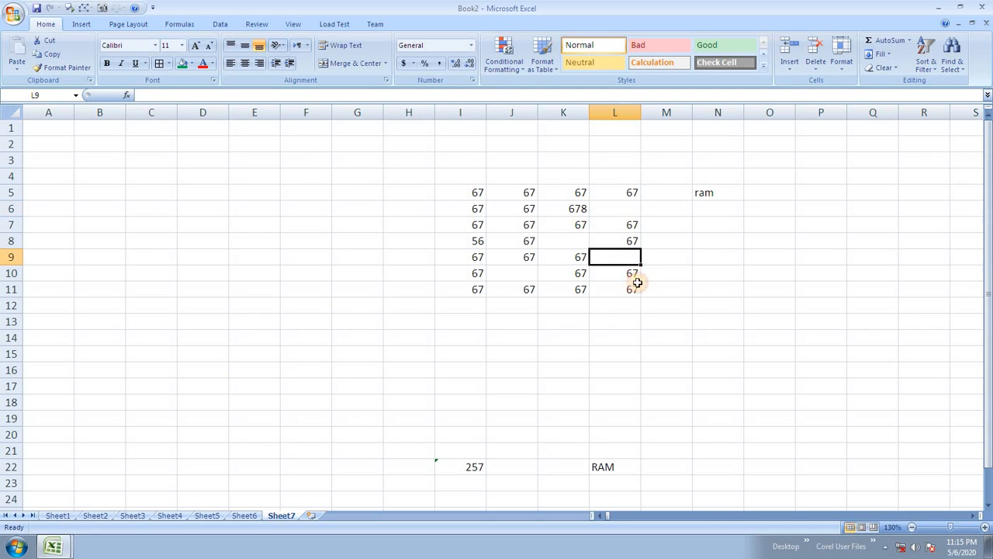
{"action": "left_click", "coordinate": [524, 225]}
{"action": "key", "text": "Delete"}
{"action": "left_click", "coordinate": [475, 210]}
{"action": "key", "text": "Delete"}
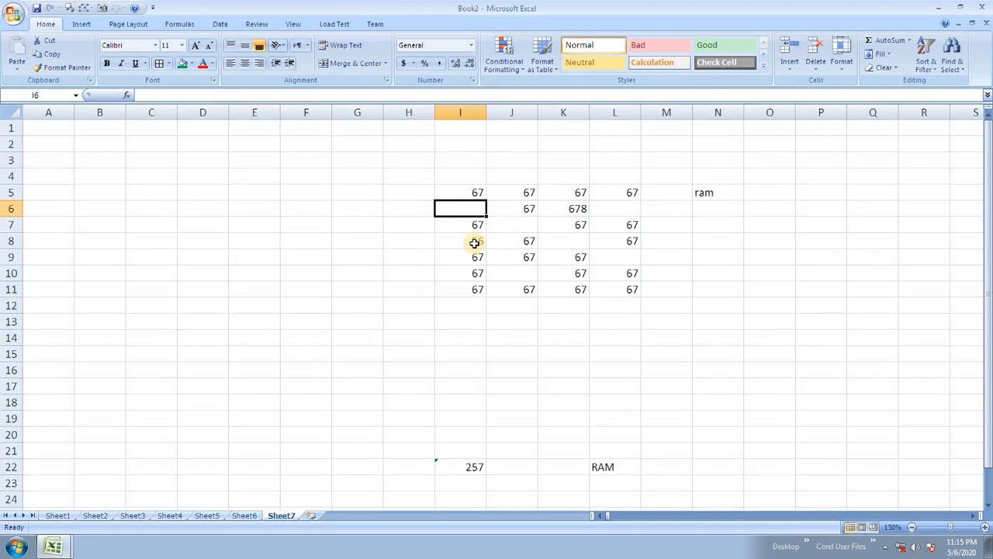
{"action": "left_click", "coordinate": [476, 258]}
{"action": "key", "text": "Delete"}
{"action": "left_click", "coordinate": [609, 351]}
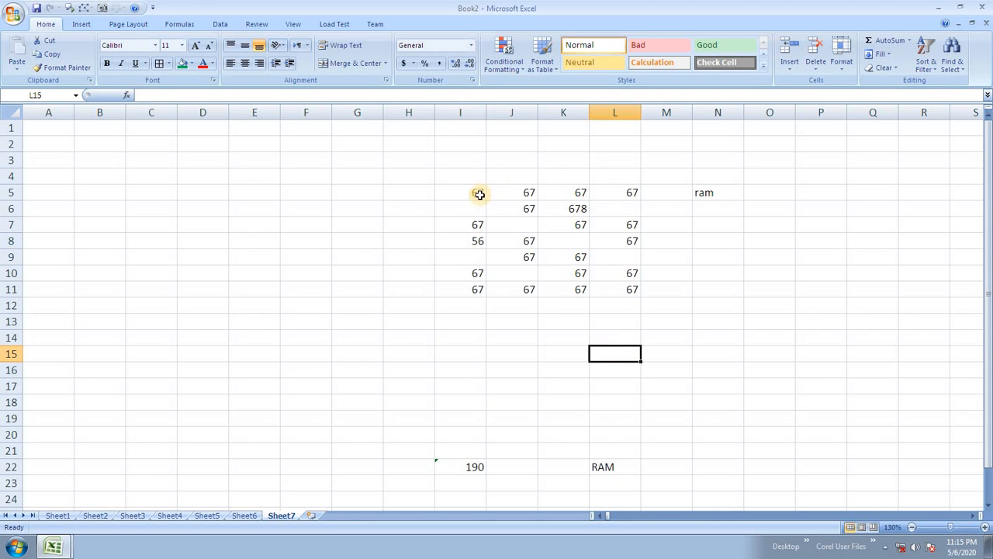
{"action": "left_click_drag", "start_coordinate": [478, 194], "coordinate": [628, 280]}
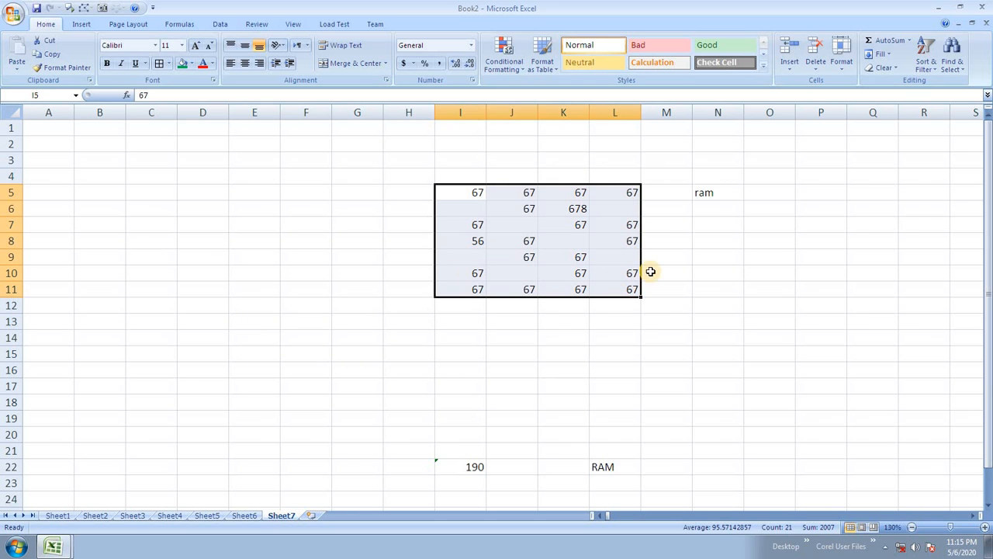
{"action": "left_click", "coordinate": [582, 321]}
{"action": "left_click", "coordinate": [535, 225]}
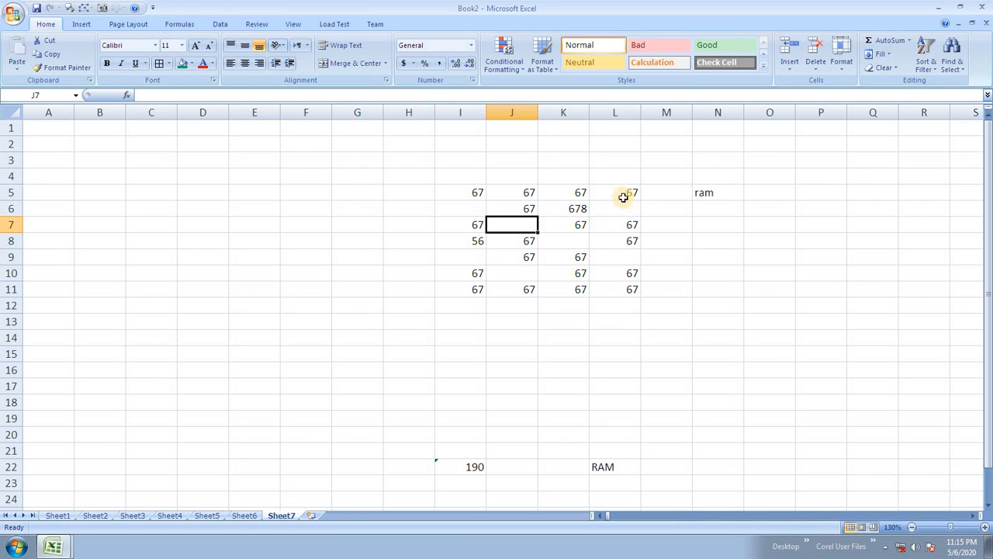
{"action": "left_click", "coordinate": [601, 213]}
{"action": "left_click", "coordinate": [549, 252]}
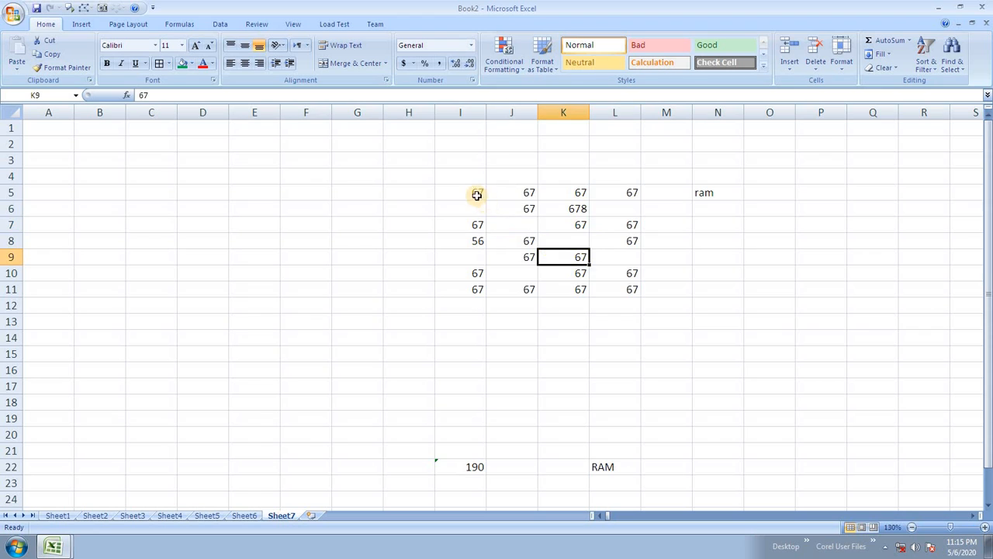
Step: Select the blank cells in I5:L11 with Go To Special and fill them all with 45 at once
{"action": "left_click_drag", "start_coordinate": [477, 195], "coordinate": [631, 293]}
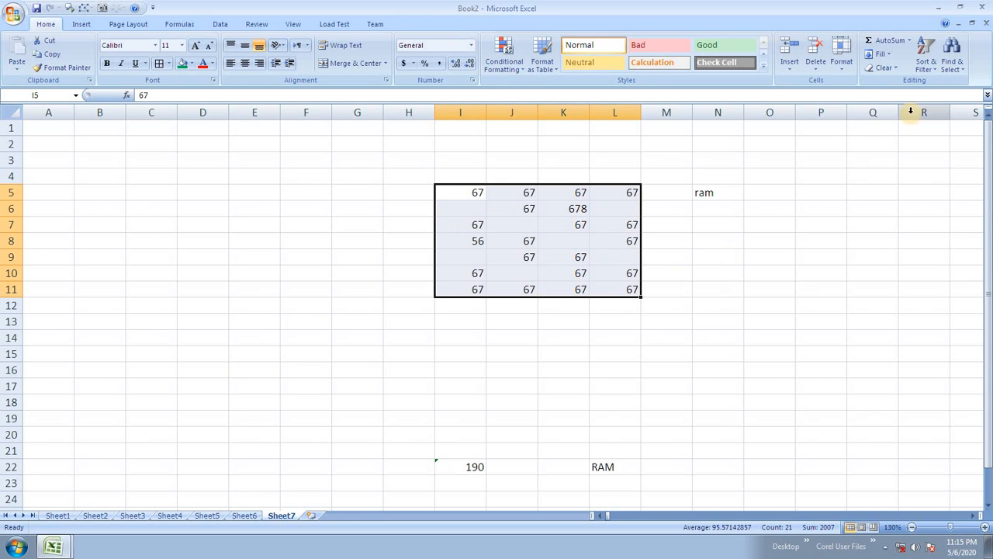
{"action": "left_click", "coordinate": [954, 70]}
{"action": "left_click", "coordinate": [932, 128]}
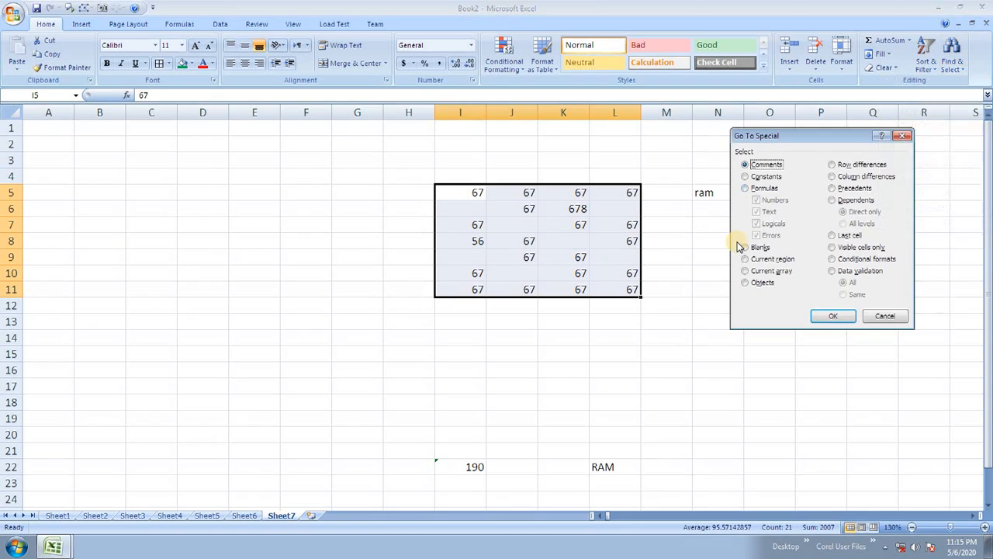
{"action": "left_click", "coordinate": [758, 247]}
{"action": "left_click", "coordinate": [826, 317]}
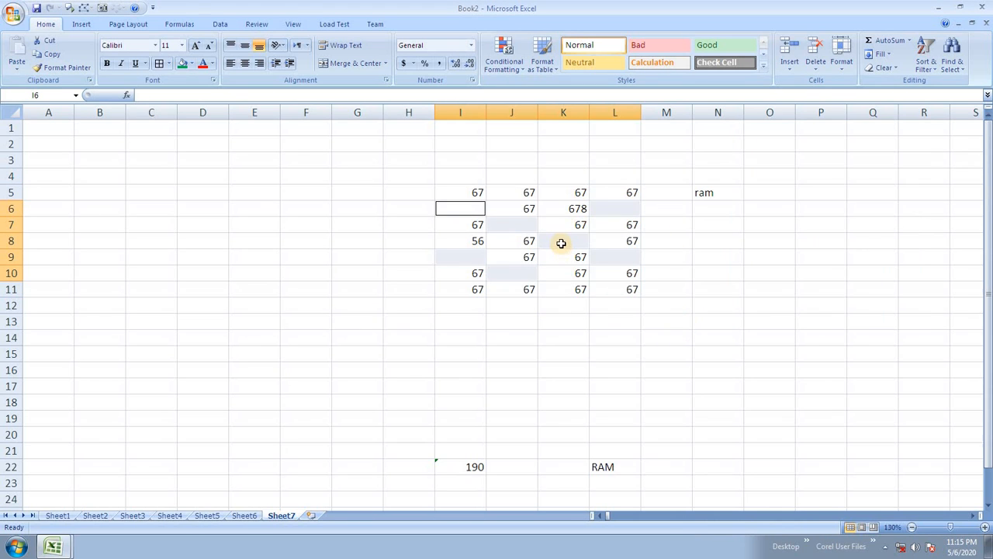
{"action": "type", "text": "45"}
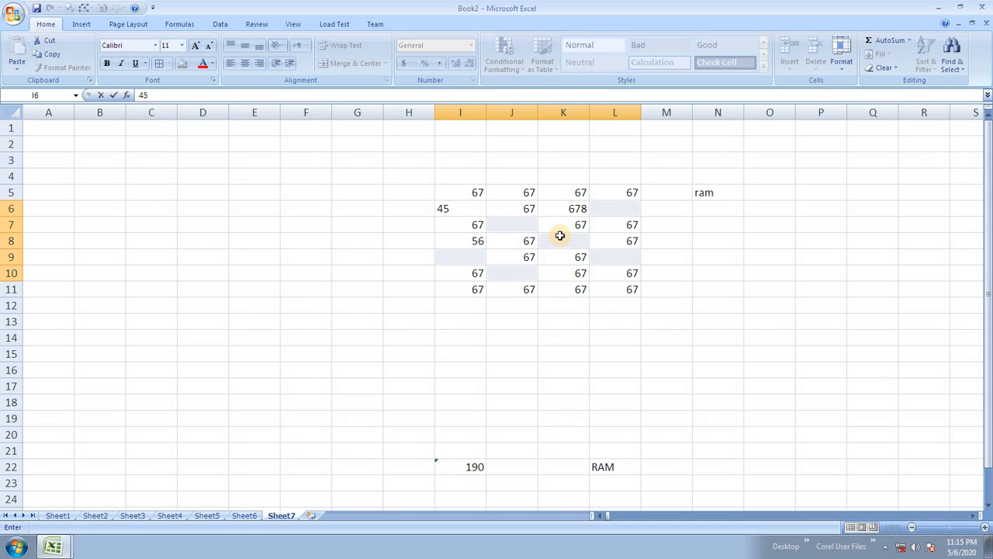
{"action": "key", "text": "ctrl+Return"}
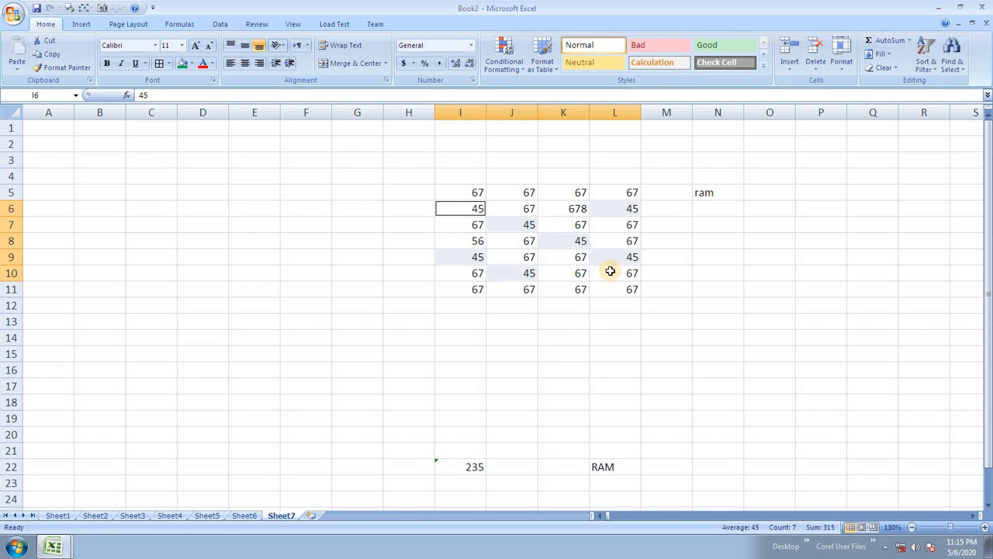
{"action": "left_click", "coordinate": [613, 276]}
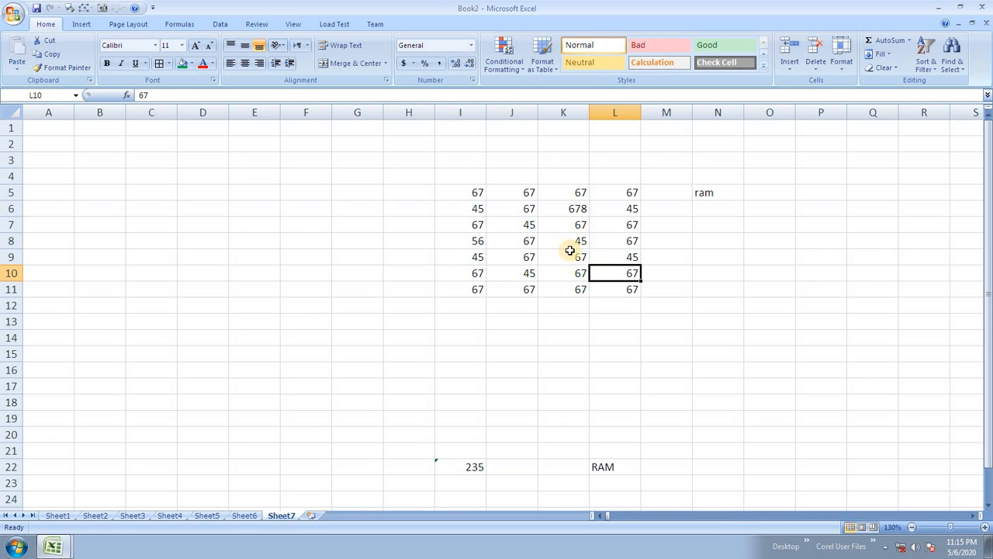
{"action": "left_click", "coordinate": [951, 55]}
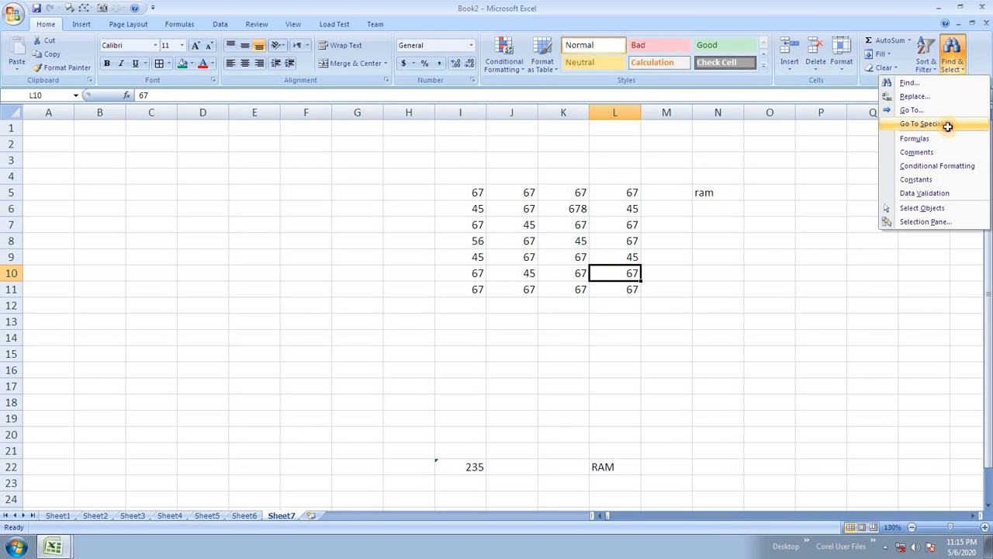
{"action": "left_click", "coordinate": [923, 124]}
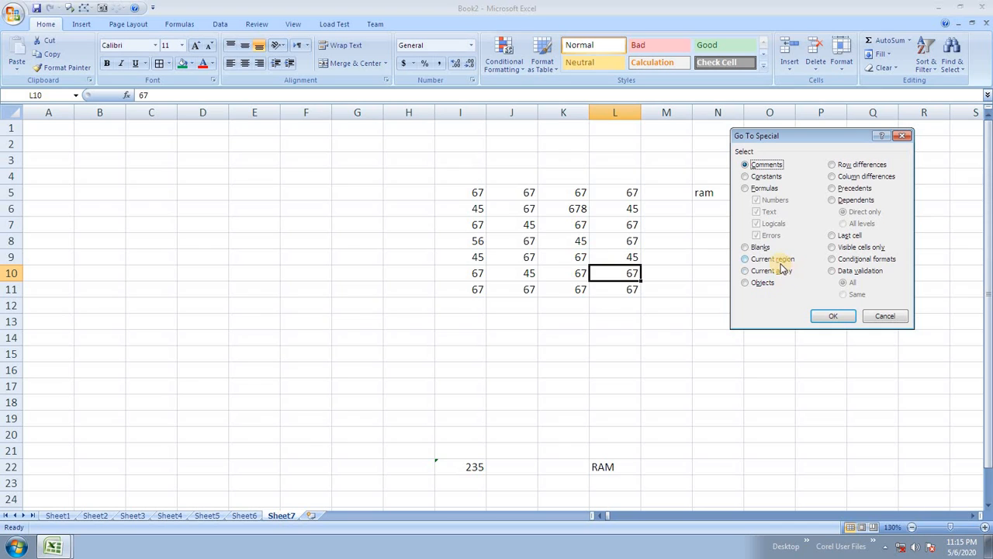
{"action": "left_click", "coordinate": [885, 316]}
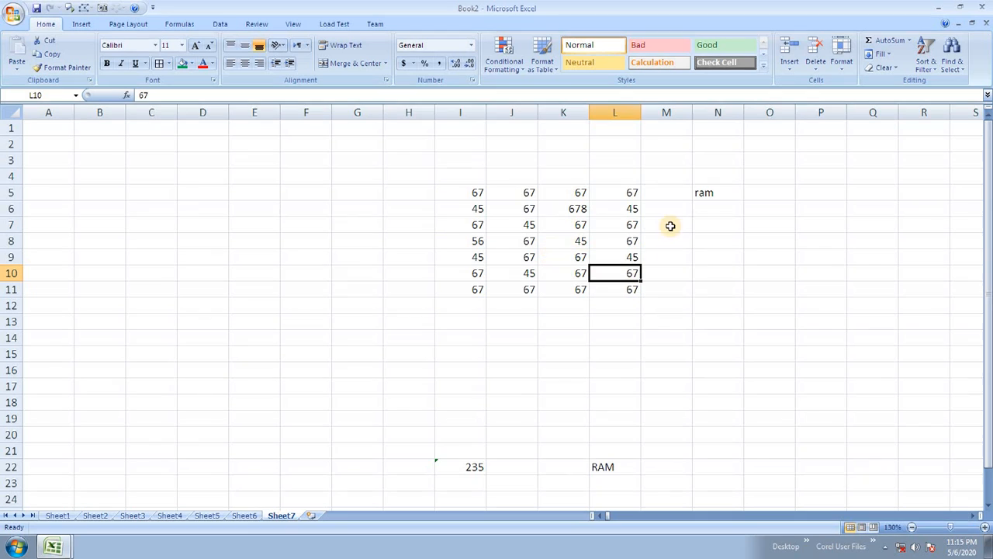
{"action": "left_click", "coordinate": [665, 190]}
{"action": "left_click", "coordinate": [701, 191]}
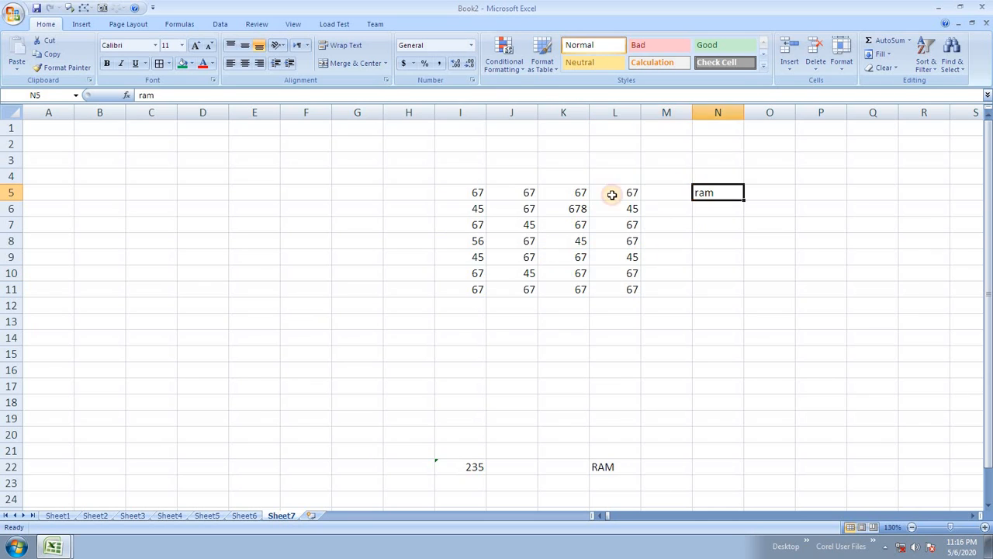
{"action": "left_click", "coordinate": [613, 193]}
{"action": "left_click", "coordinate": [653, 194]}
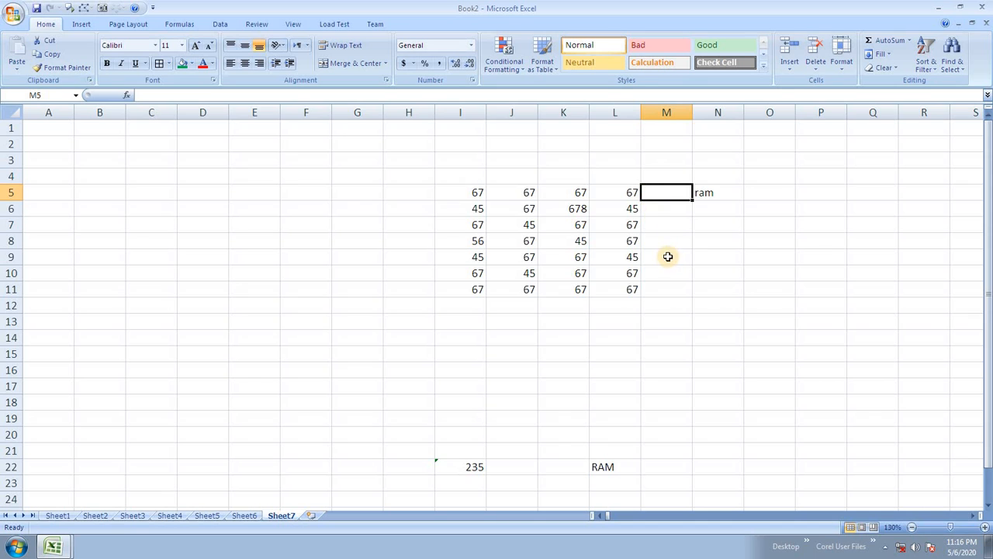
Step: Select the current region around cell J9 using Go To Special
{"action": "left_click", "coordinate": [523, 254]}
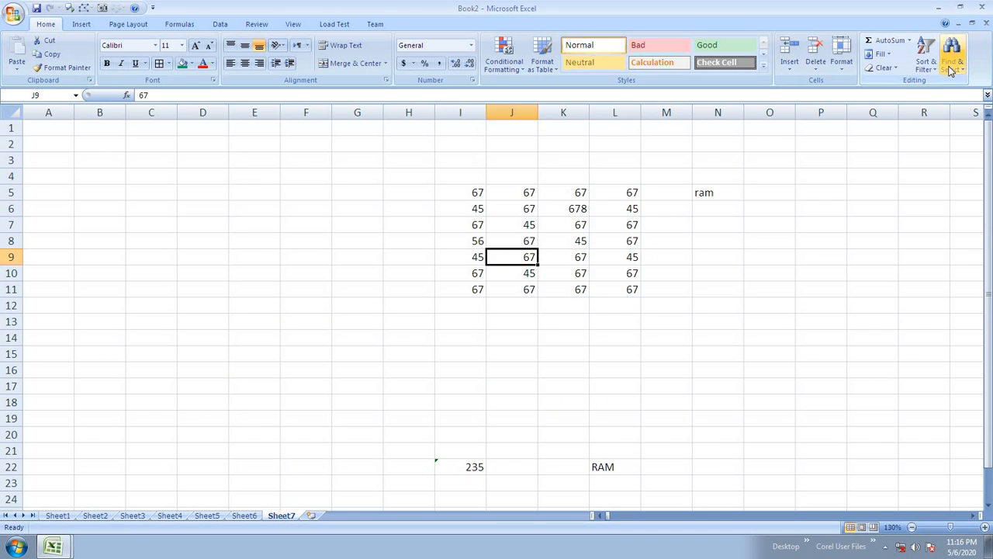
{"action": "left_click", "coordinate": [951, 61]}
{"action": "left_click", "coordinate": [936, 124]}
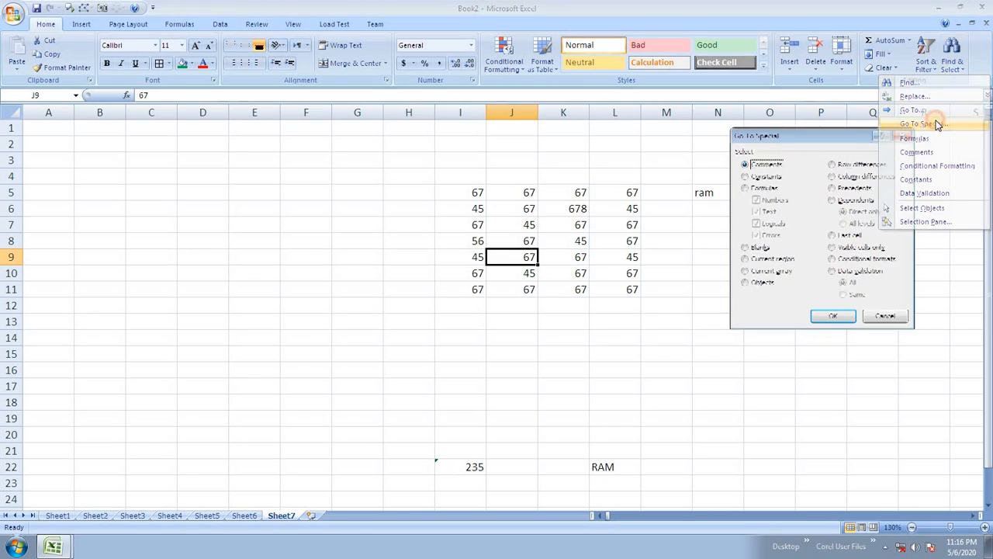
{"action": "left_click", "coordinate": [770, 261]}
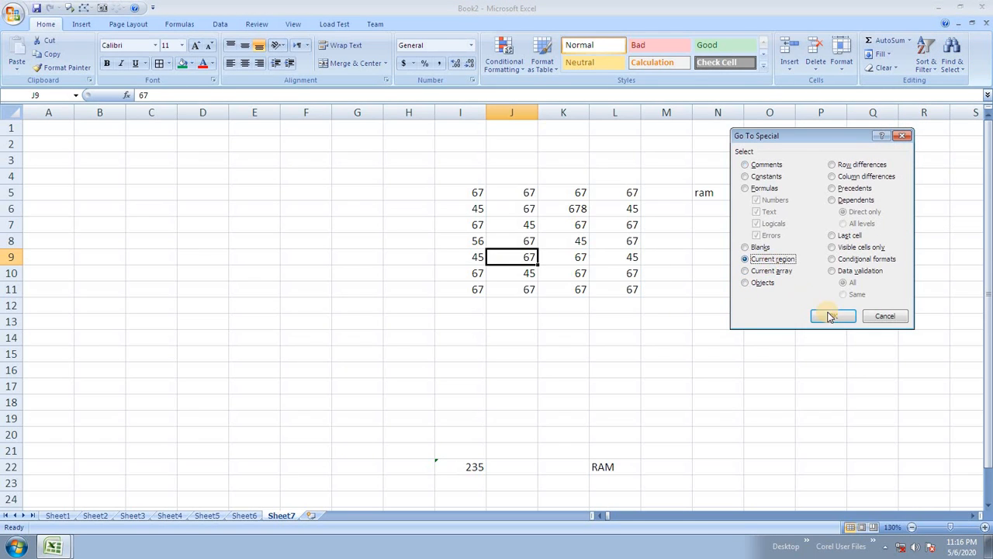
{"action": "left_click", "coordinate": [835, 318]}
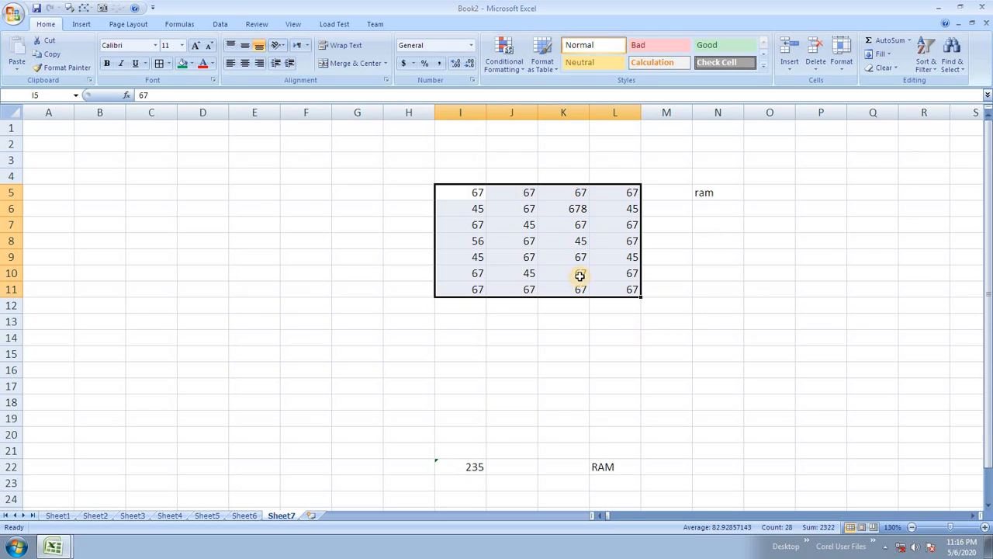
{"action": "left_click", "coordinate": [952, 54]}
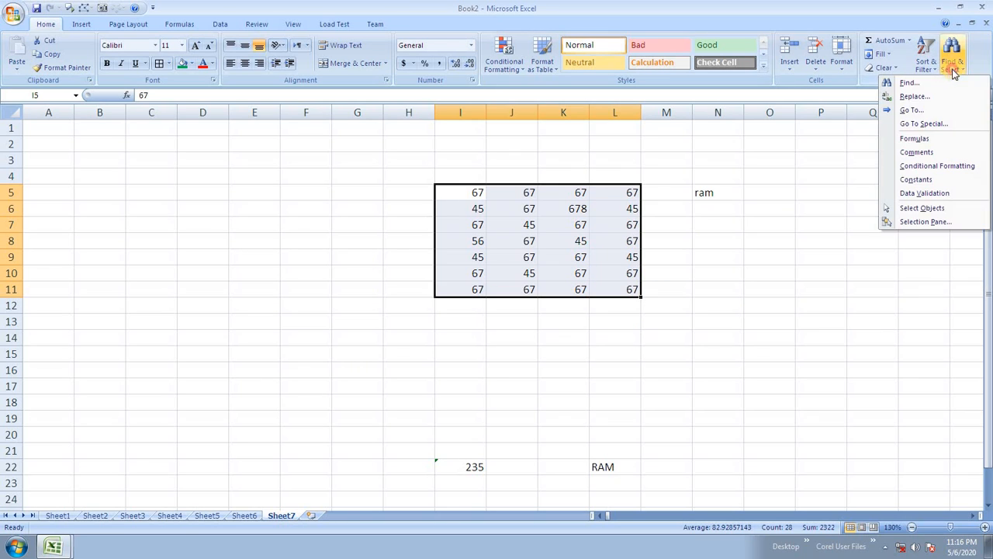
{"action": "left_click", "coordinate": [931, 125]}
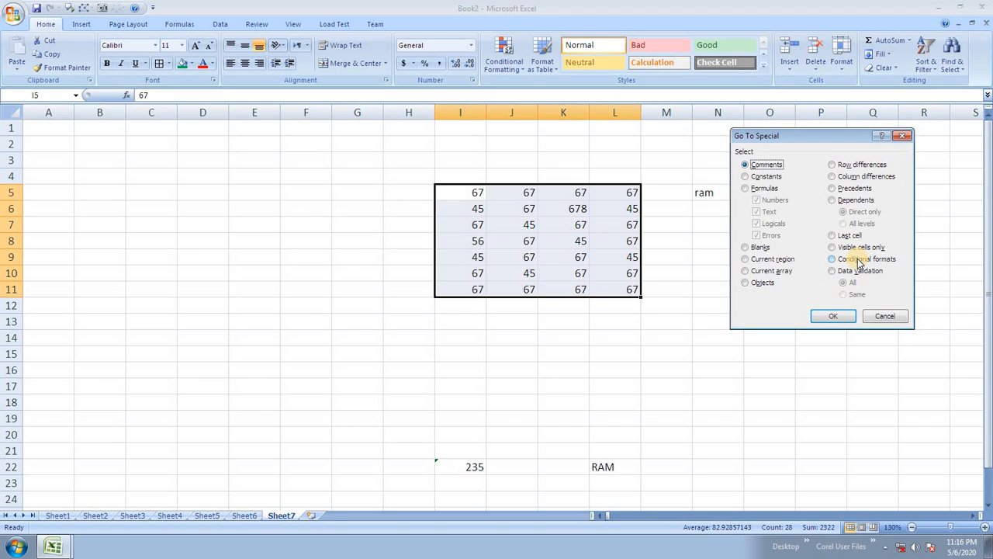
{"action": "left_click", "coordinate": [882, 315]}
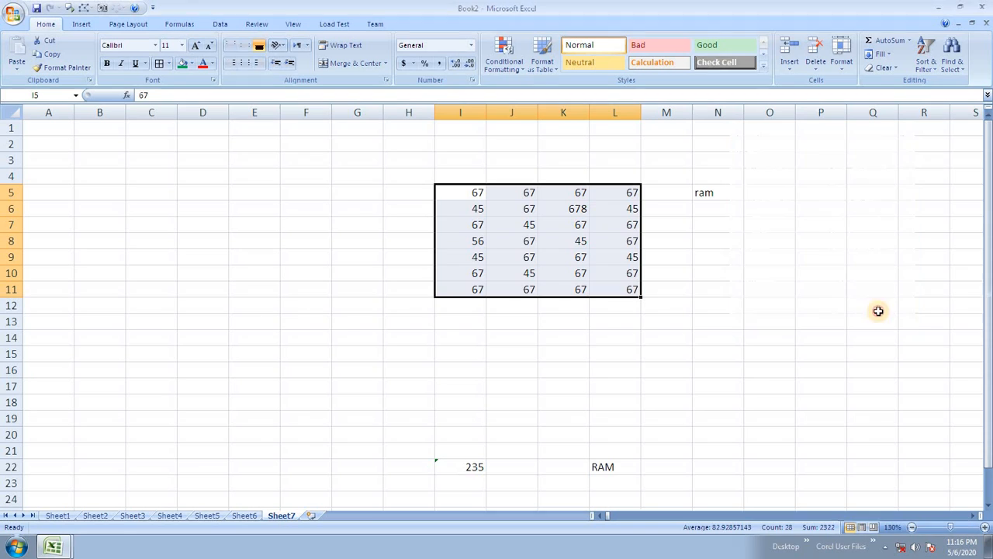
{"action": "left_click", "coordinate": [585, 264]}
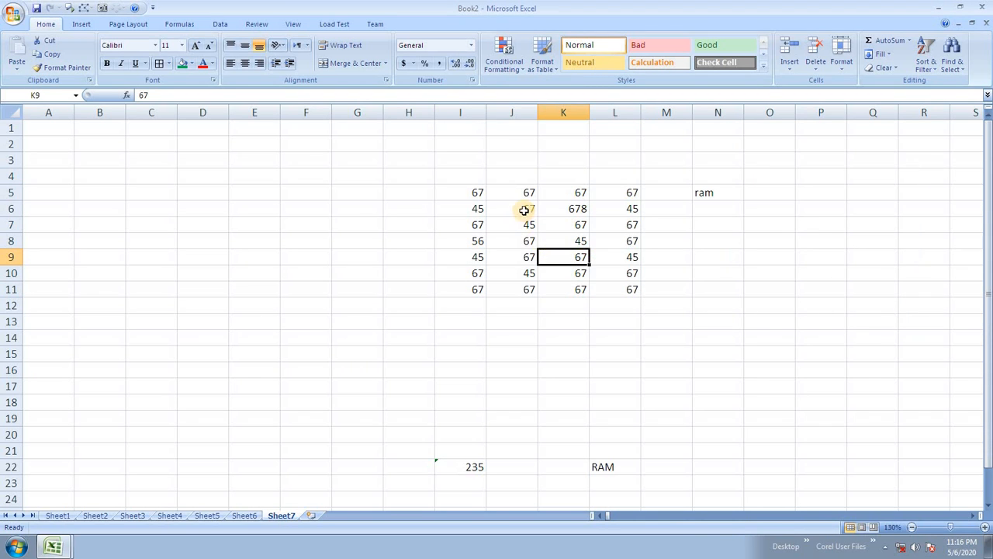
Step: Highlight cells in J6:J11 greater than 56 with Light Red Fill with Dark Red Text using conditional formatting
{"action": "left_click_drag", "start_coordinate": [524, 206], "coordinate": [519, 287]}
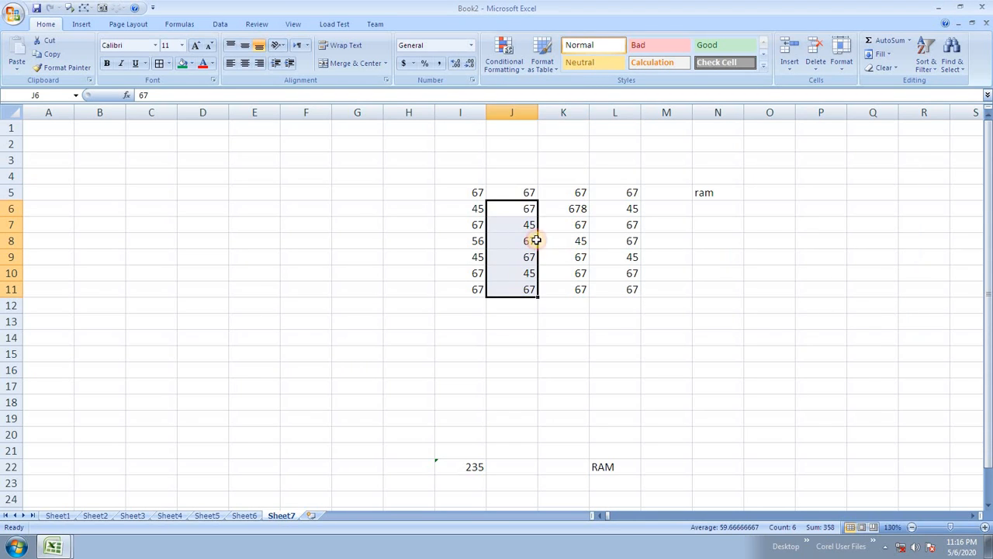
{"action": "left_click", "coordinate": [506, 61]}
{"action": "mouse_move", "coordinate": [535, 89]}
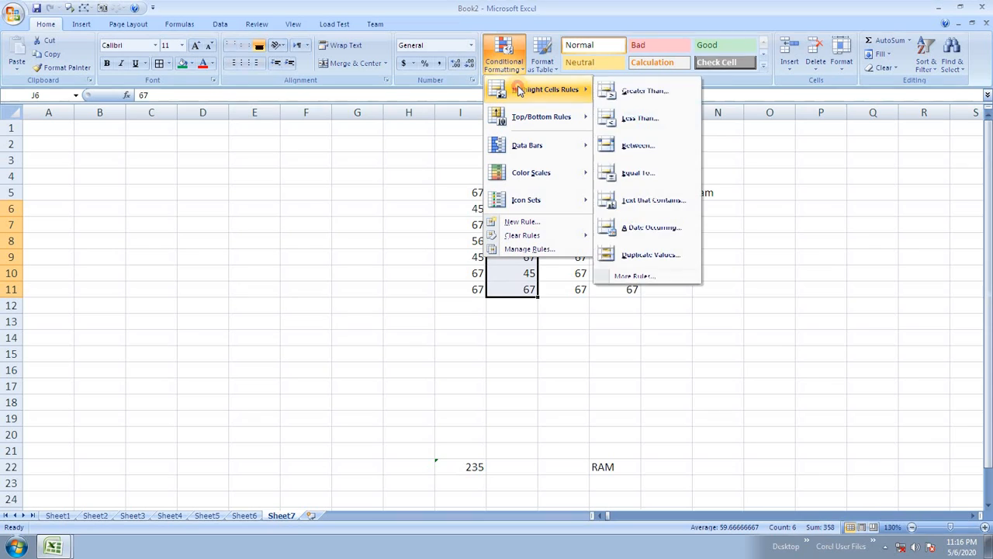
{"action": "left_click", "coordinate": [636, 92]}
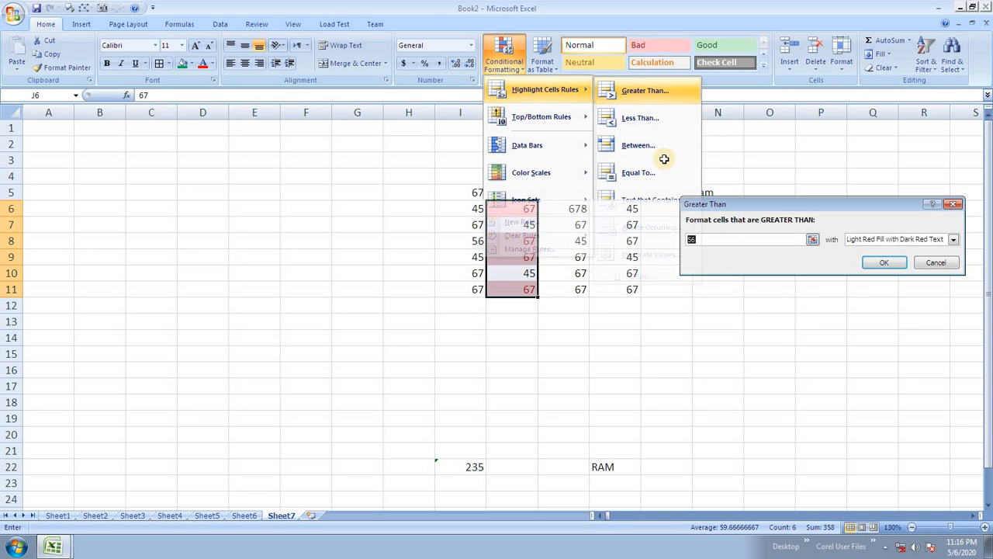
{"action": "left_click", "coordinate": [887, 264]}
{"action": "left_click", "coordinate": [561, 308]}
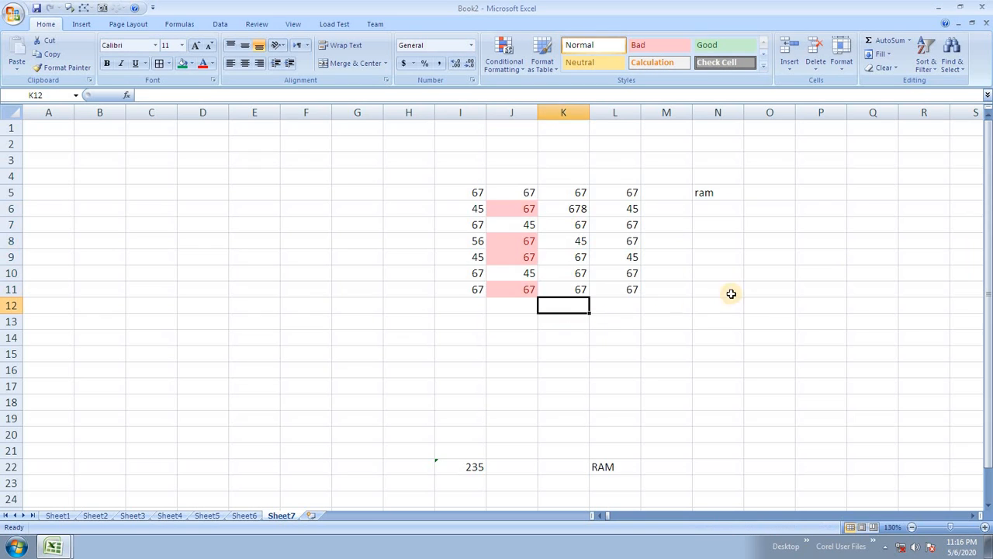
{"action": "left_click", "coordinate": [942, 448]}
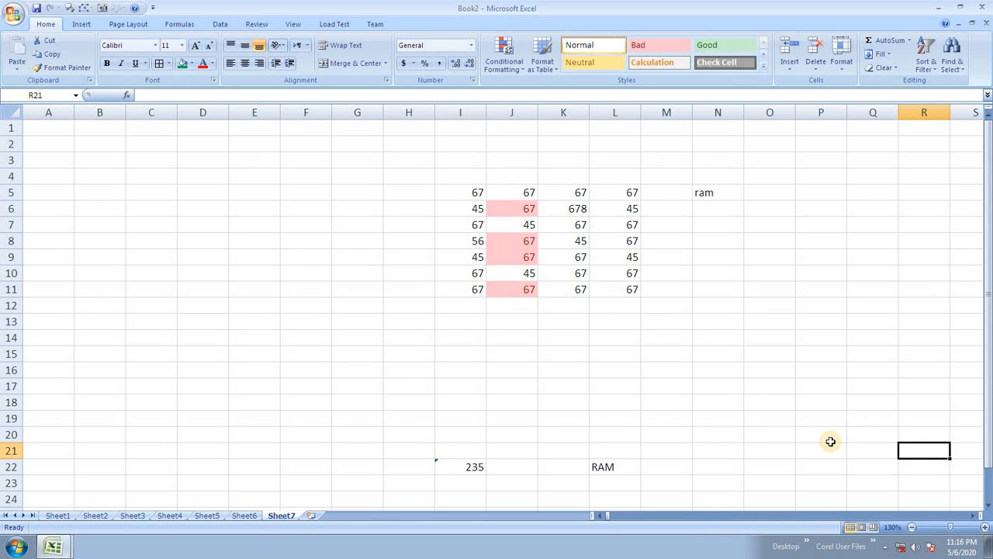
Step: Apply a Greater Than conditional formatting rule to the empty range B7:D17, leaving the comparison value blank
{"action": "left_click_drag", "start_coordinate": [109, 228], "coordinate": [205, 385]}
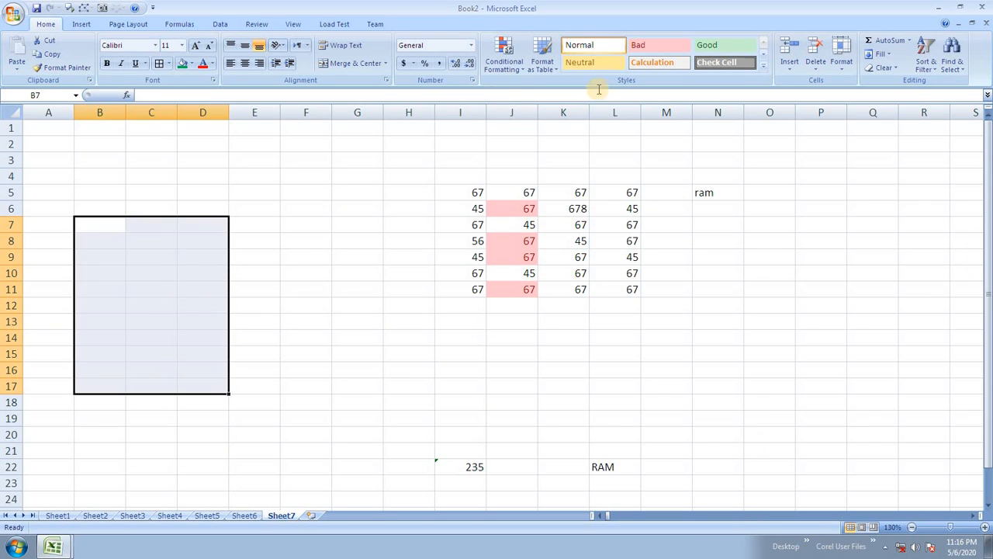
{"action": "left_click", "coordinate": [504, 62]}
{"action": "mouse_move", "coordinate": [543, 89]}
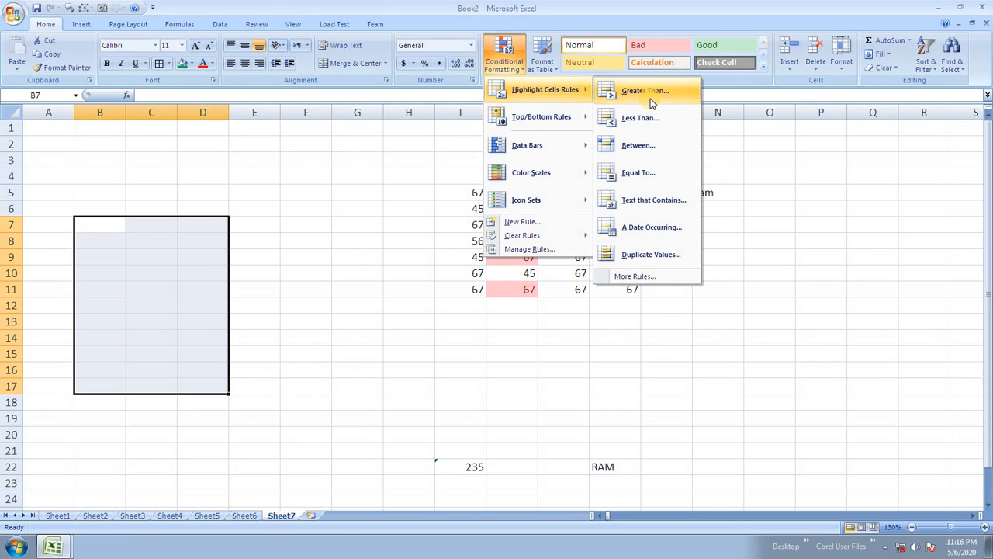
{"action": "left_click", "coordinate": [653, 91]}
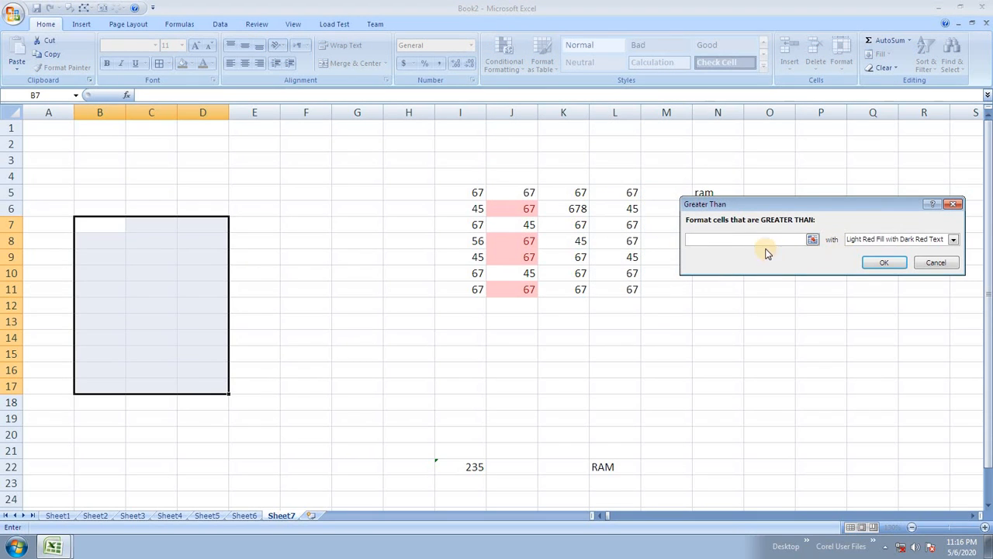
{"action": "left_click", "coordinate": [869, 265]}
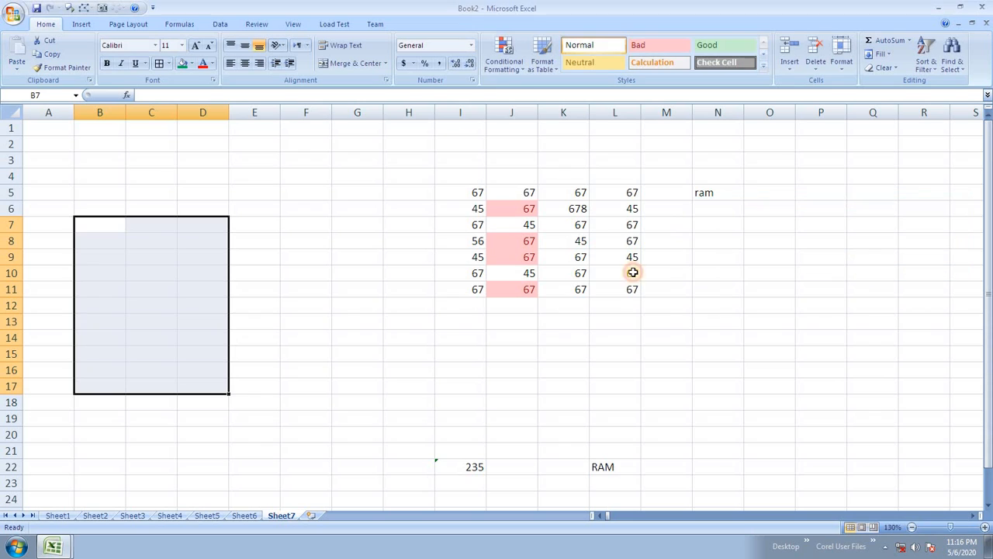
Step: Apply a Top 10 Items conditional formatting rule to the empty range G17:M18
{"action": "left_click", "coordinate": [457, 240]}
{"action": "left_click_drag", "start_coordinate": [341, 385], "coordinate": [667, 404]}
{"action": "left_click", "coordinate": [505, 62]}
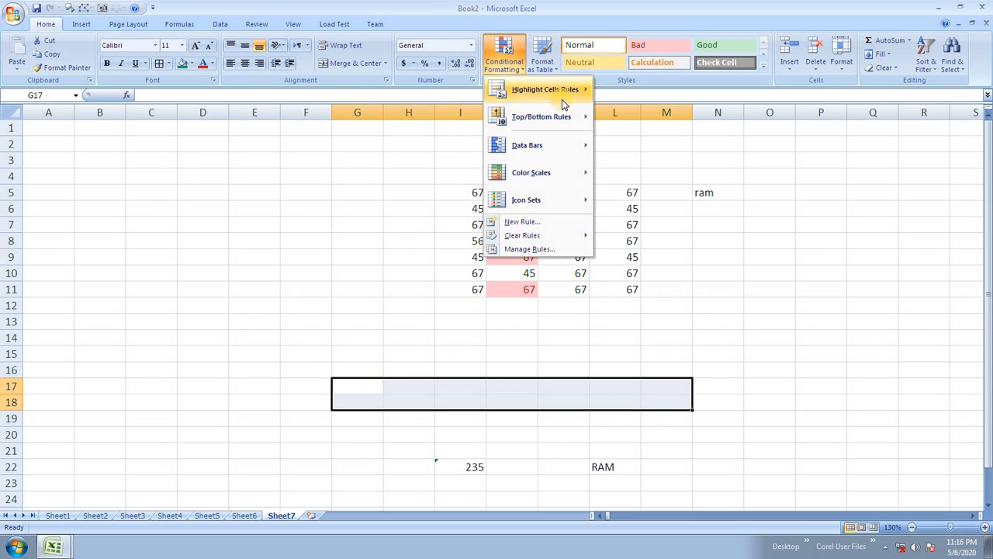
{"action": "mouse_move", "coordinate": [560, 121]}
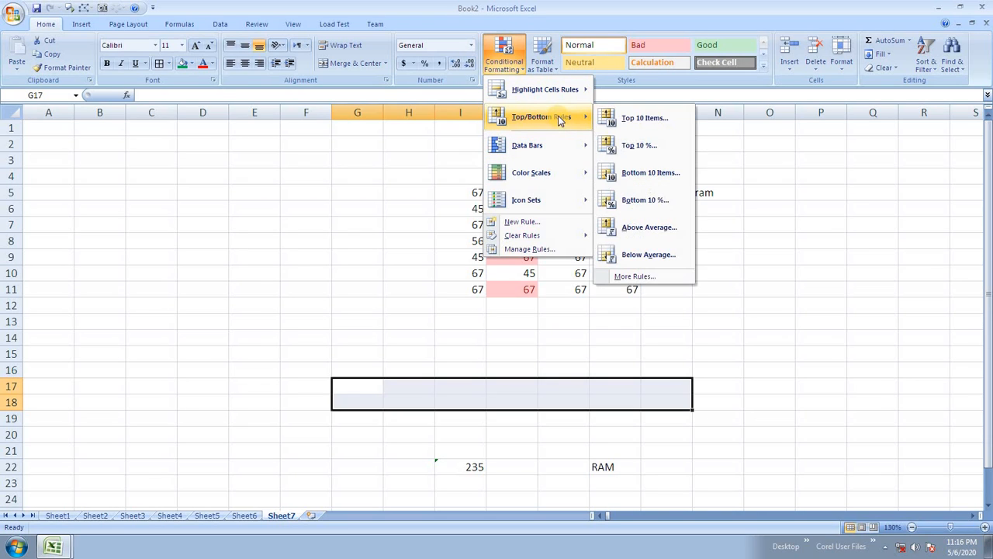
{"action": "left_click", "coordinate": [644, 116]}
{"action": "left_click", "coordinate": [832, 264]}
{"action": "left_click", "coordinate": [707, 261]}
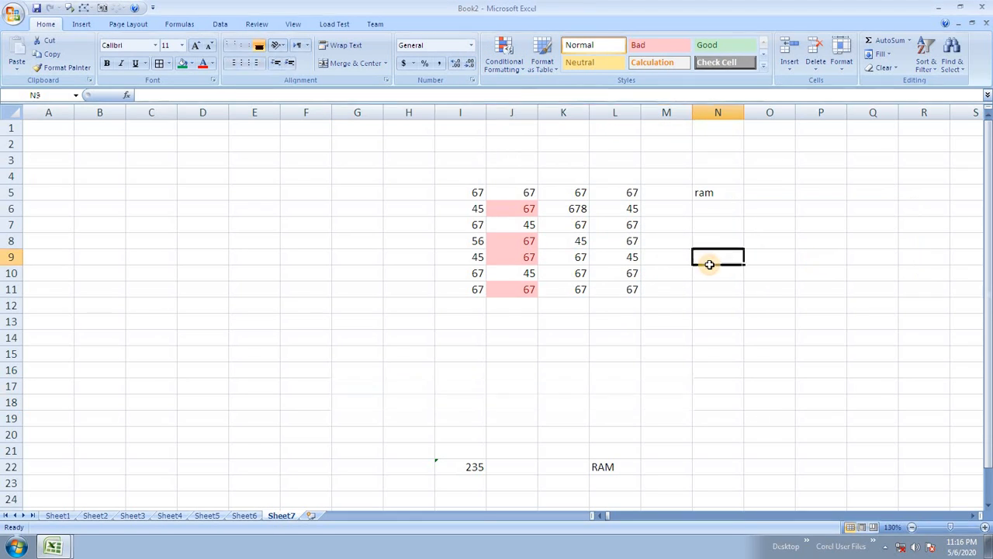
Step: Select all cells on the sheet that have conditional formats using Go To Special
{"action": "left_click", "coordinate": [916, 224]}
{"action": "left_click", "coordinate": [878, 172]}
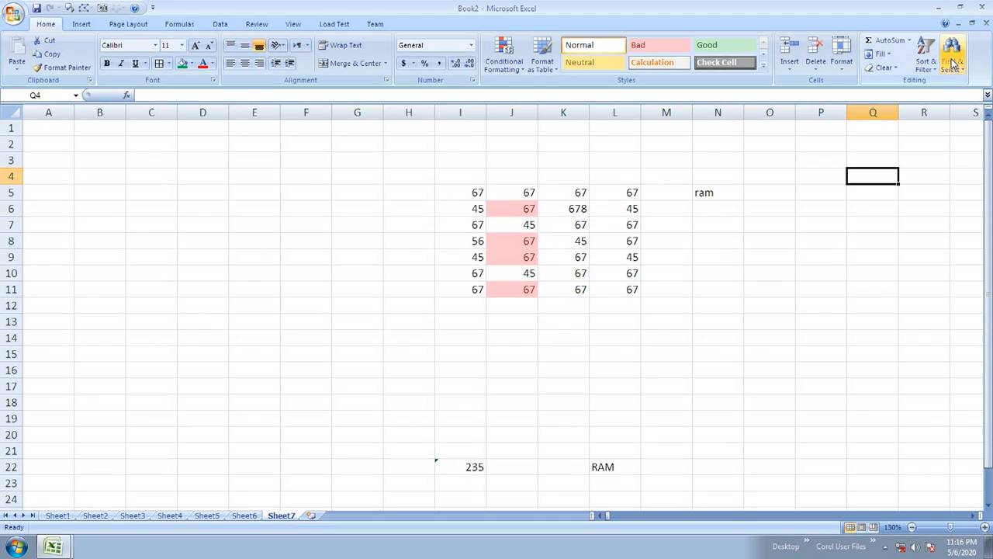
{"action": "left_click", "coordinate": [954, 60]}
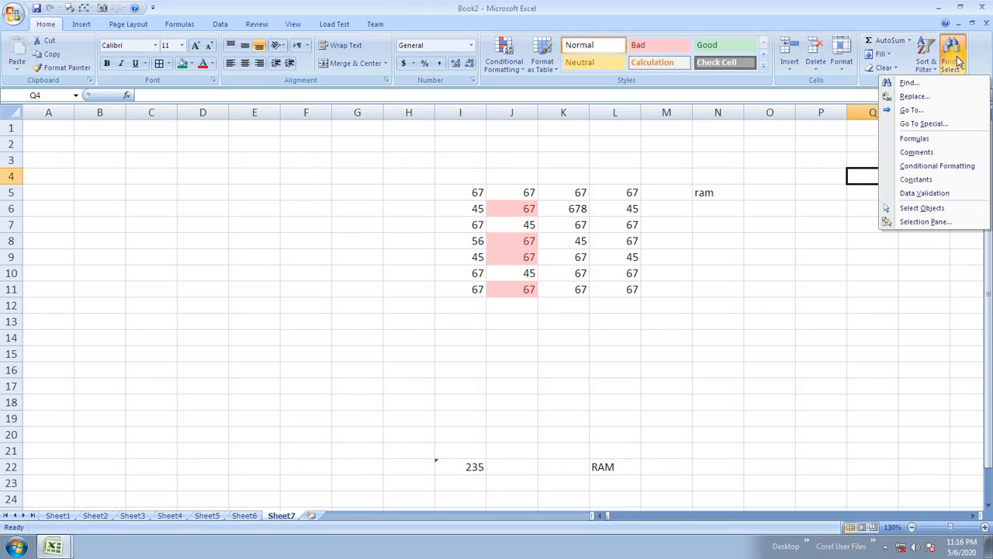
{"action": "left_click", "coordinate": [925, 124]}
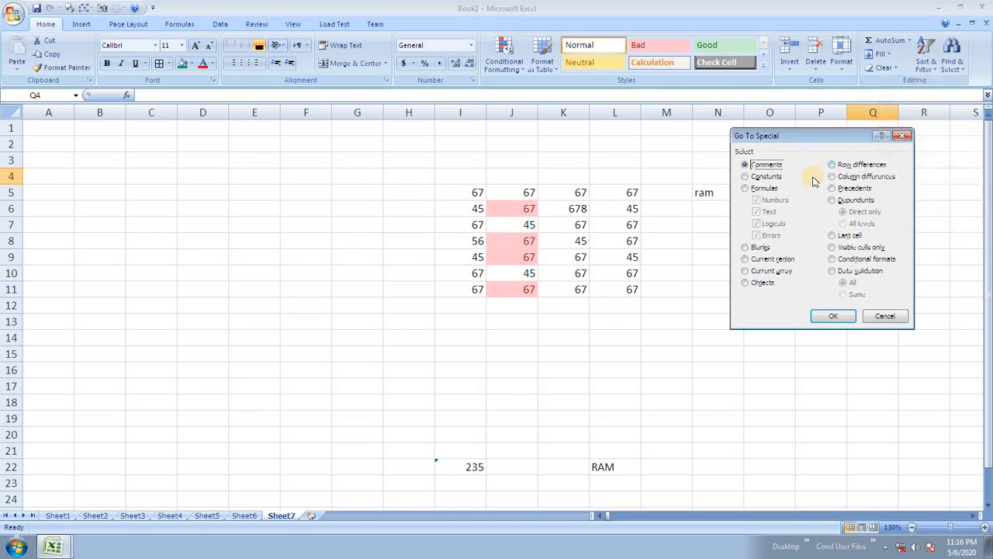
{"action": "left_click", "coordinate": [863, 262]}
{"action": "left_click", "coordinate": [833, 316]}
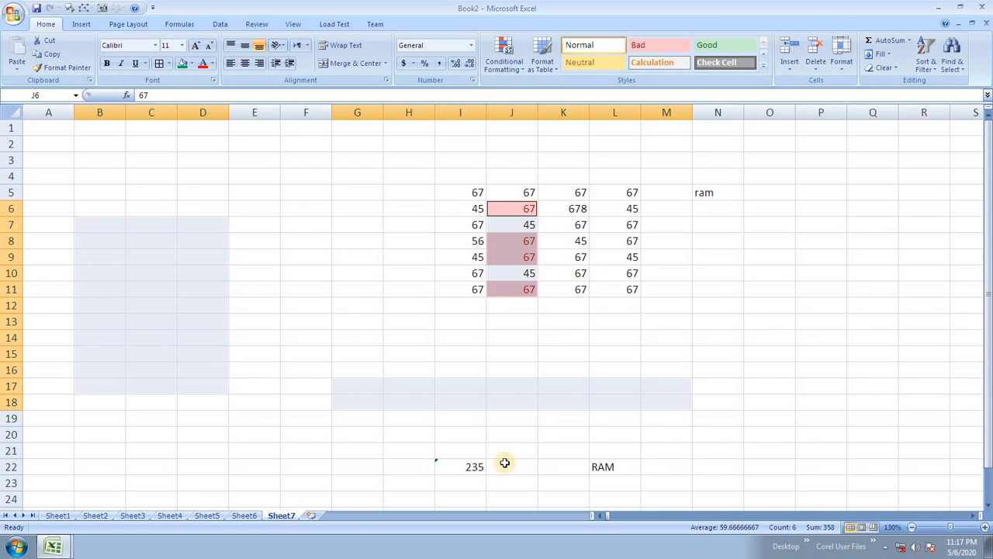
{"action": "left_click", "coordinate": [955, 67]}
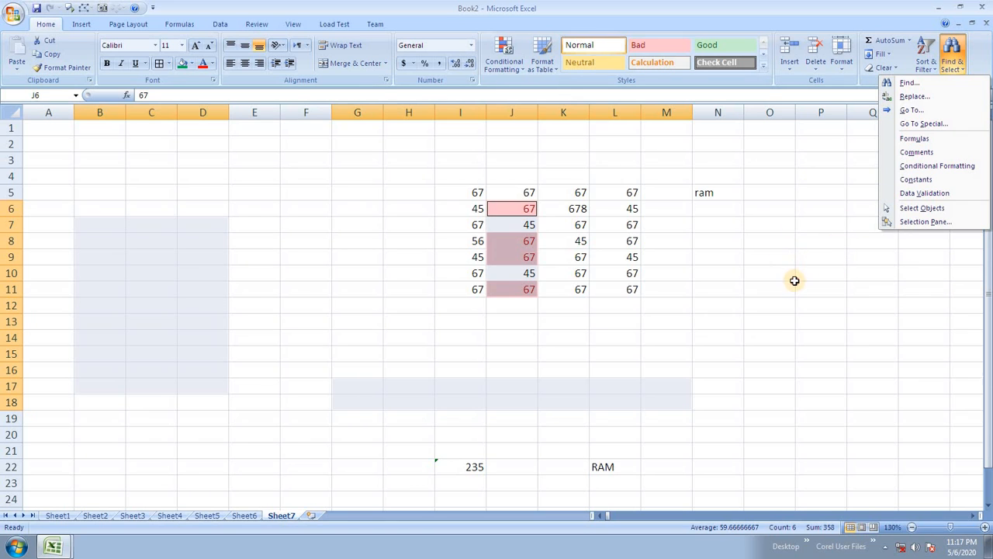
{"action": "left_click", "coordinate": [956, 96]}
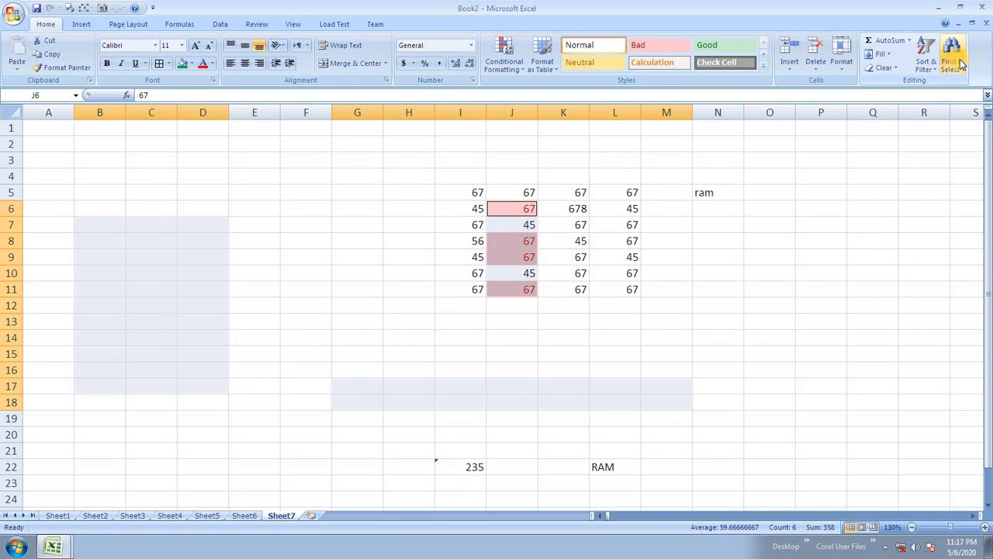
{"action": "left_click", "coordinate": [955, 62]}
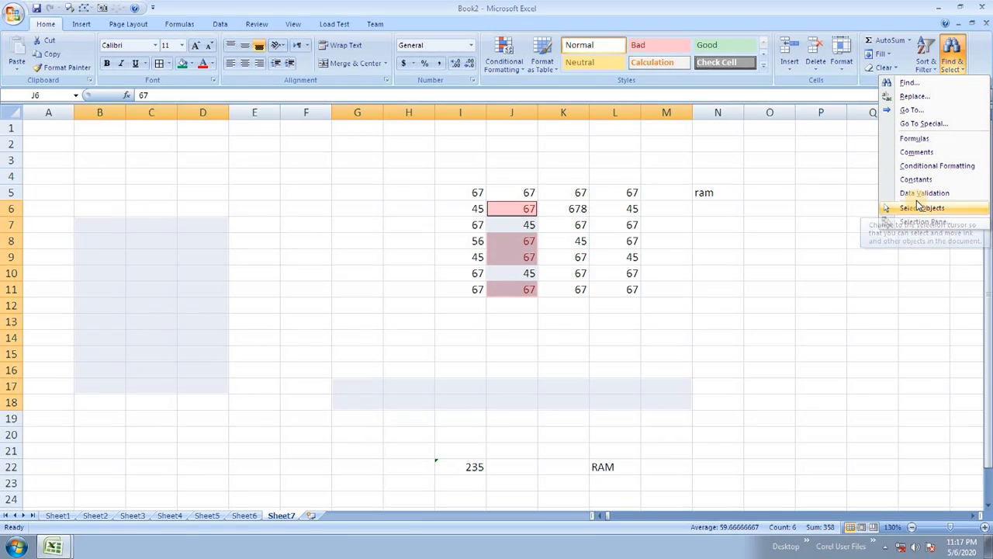
{"action": "left_click", "coordinate": [759, 208]}
{"action": "left_click", "coordinate": [633, 210]}
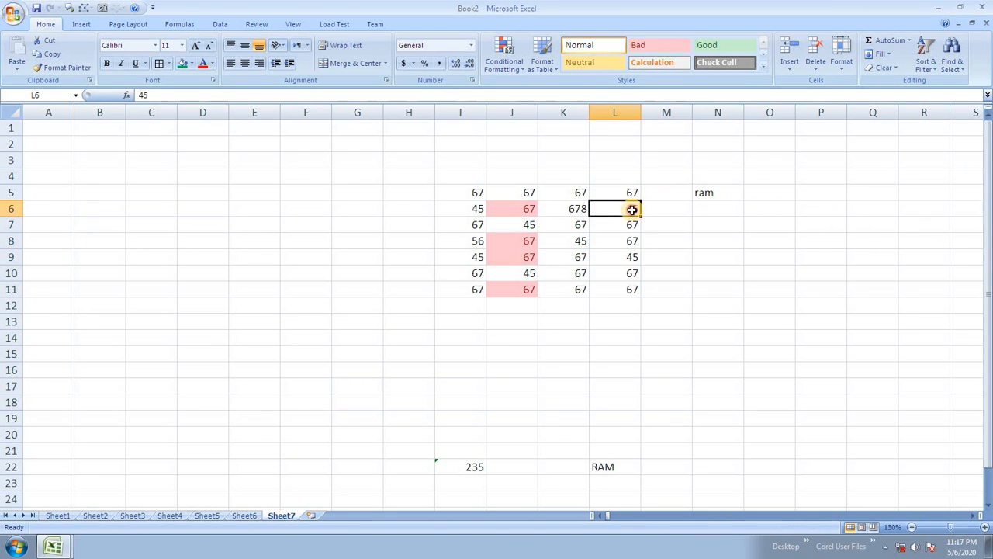
{"action": "left_click", "coordinate": [399, 225]}
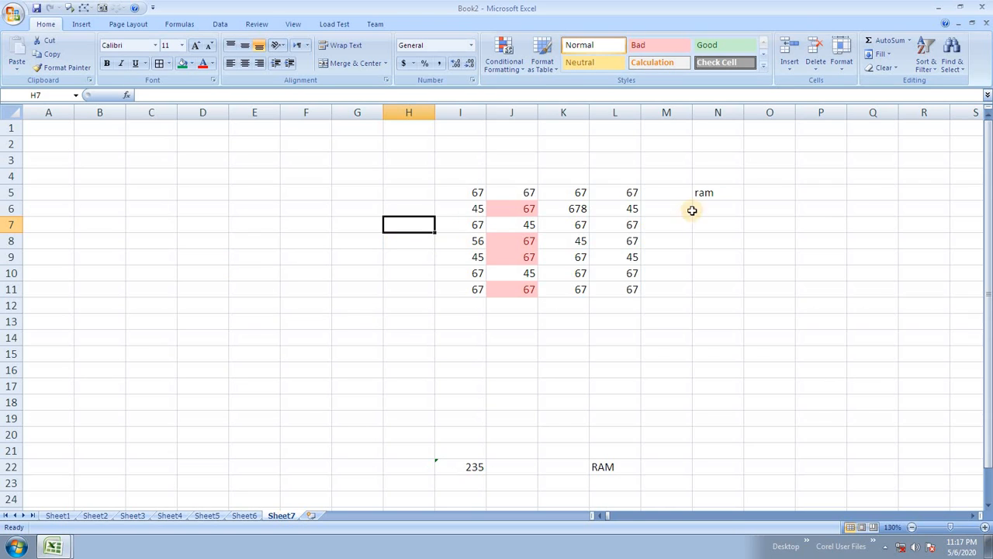
Step: Copy the text "ram" from cell N5 into cell F8 and end the copy mode
{"action": "left_click", "coordinate": [710, 194]}
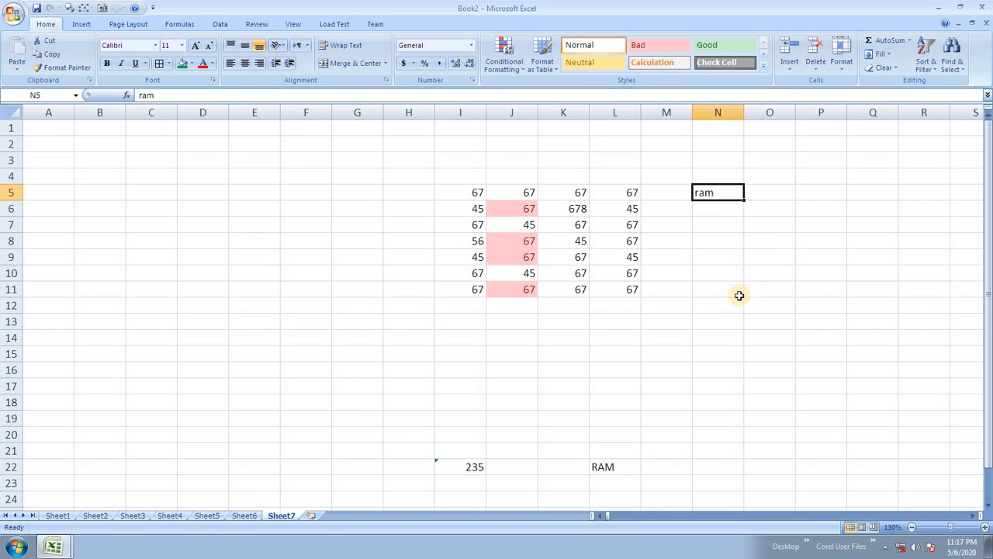
{"action": "key", "text": "ctrl+c"}
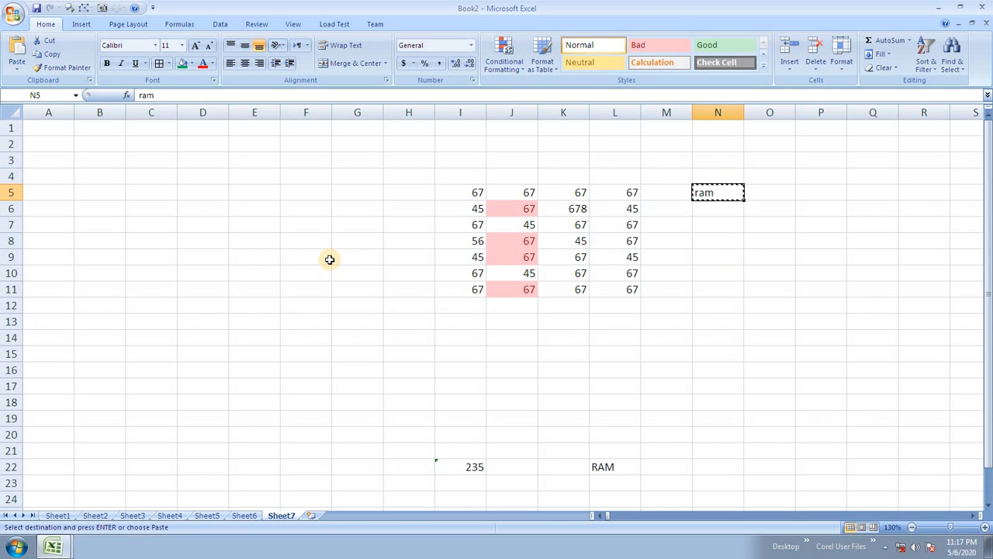
{"action": "left_click", "coordinate": [287, 239]}
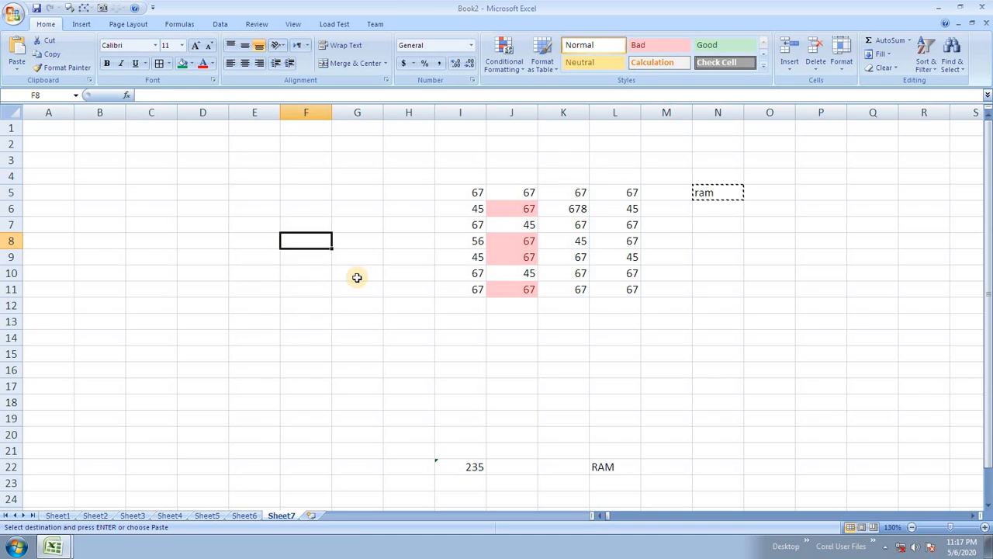
{"action": "key", "text": "ctrl+v"}
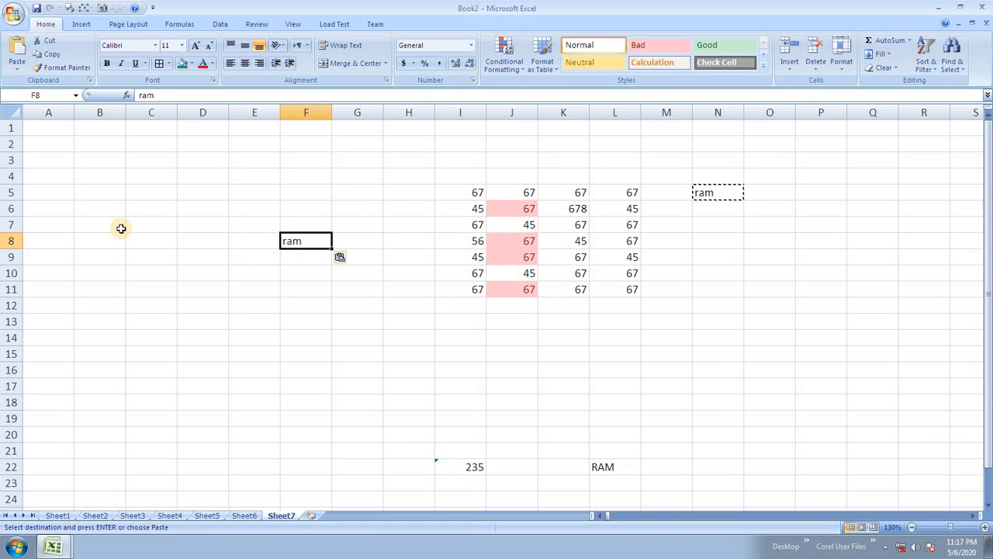
{"action": "key", "text": "Escape"}
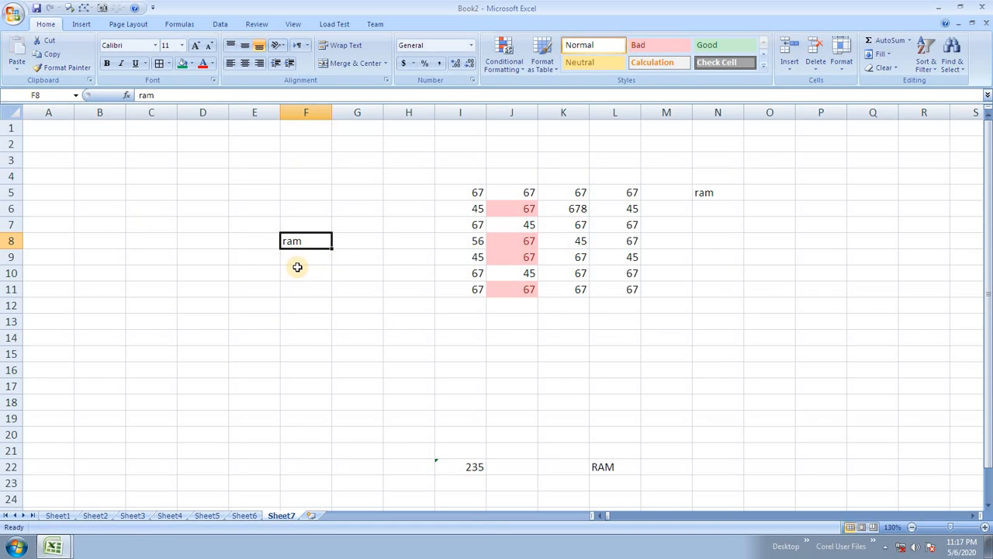
Step: Move the text "ram" from cell F8 to cell C11
{"action": "left_click", "coordinate": [313, 315]}
{"action": "left_click", "coordinate": [306, 244]}
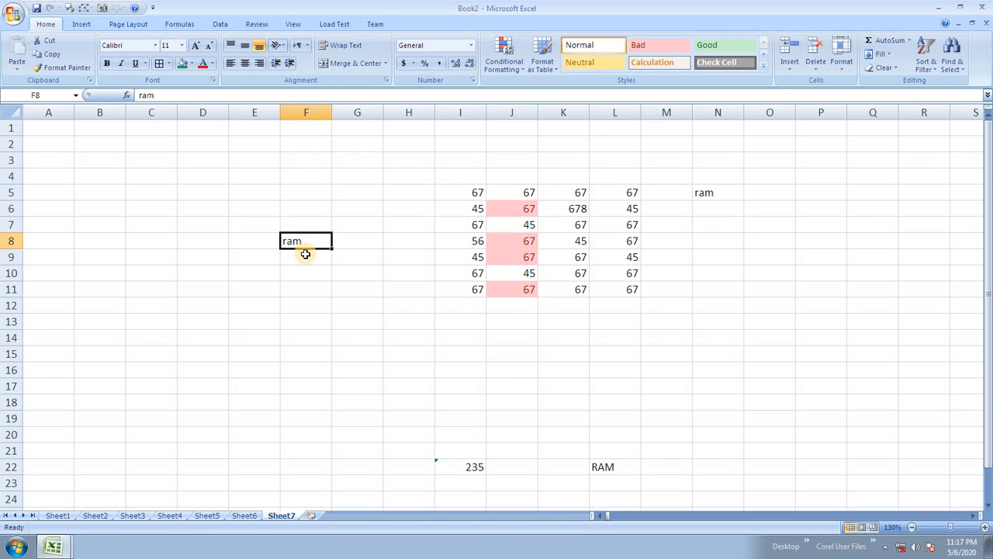
{"action": "key", "text": "ctrl+c"}
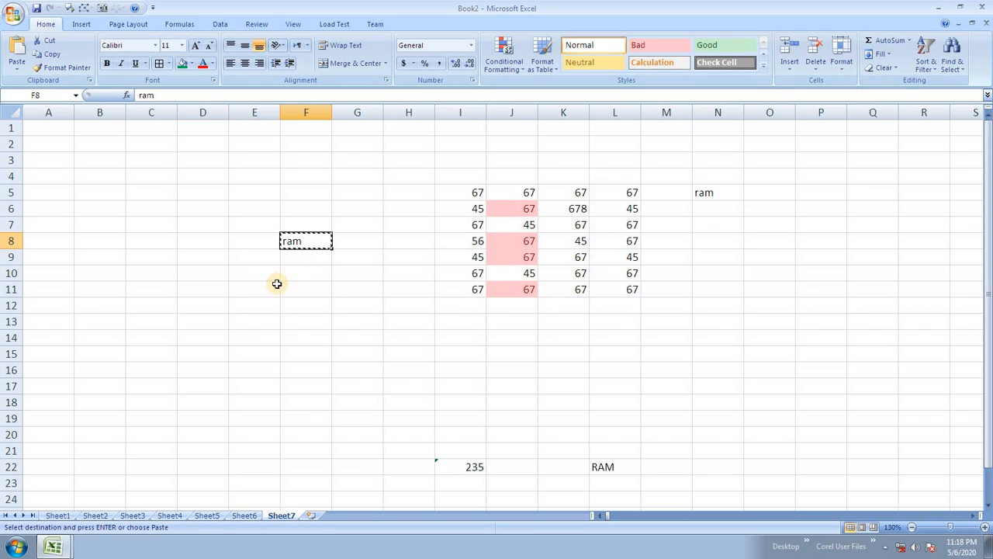
{"action": "left_click", "coordinate": [136, 292]}
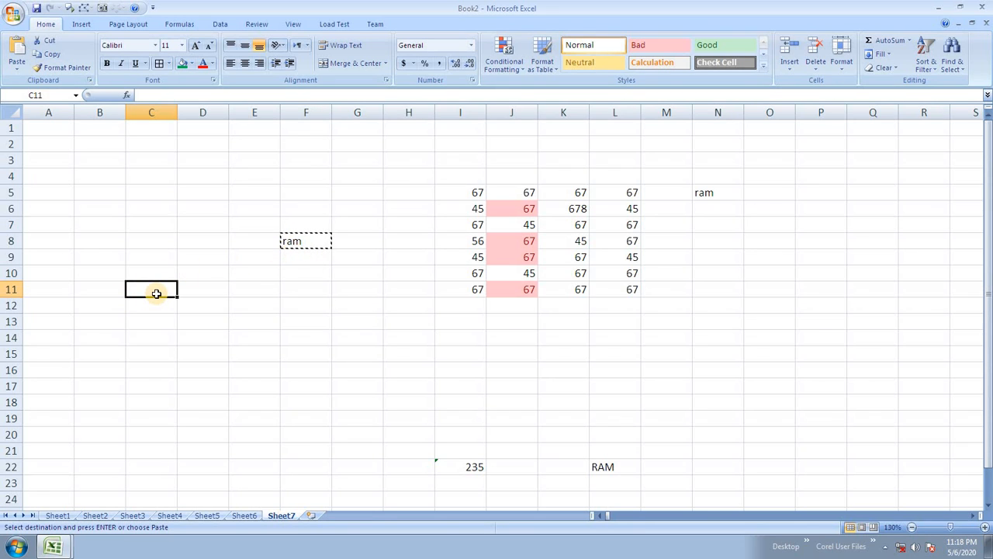
{"action": "key", "text": "Return"}
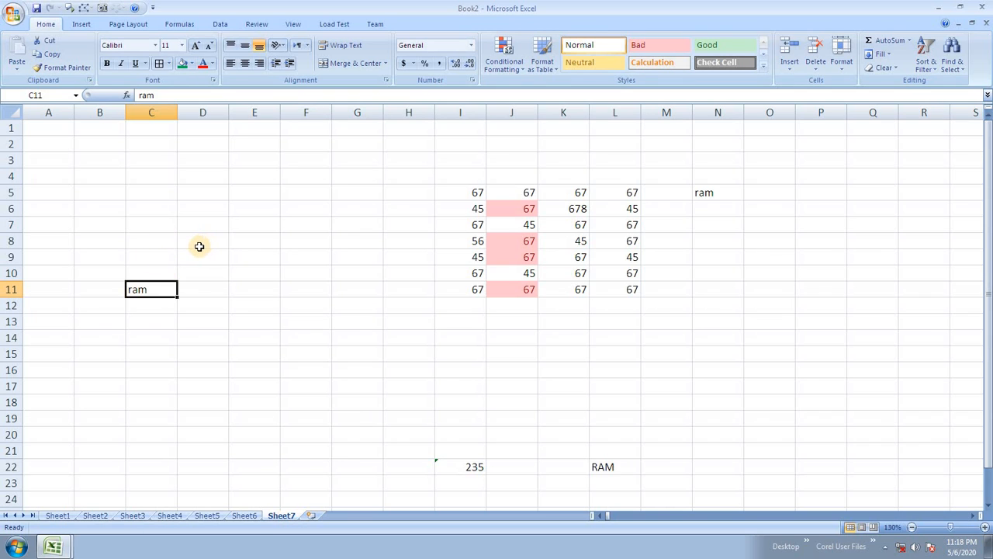
Step: Give the empty cells D6:D10 a green fill and borders
{"action": "left_click_drag", "start_coordinate": [217, 211], "coordinate": [220, 268]}
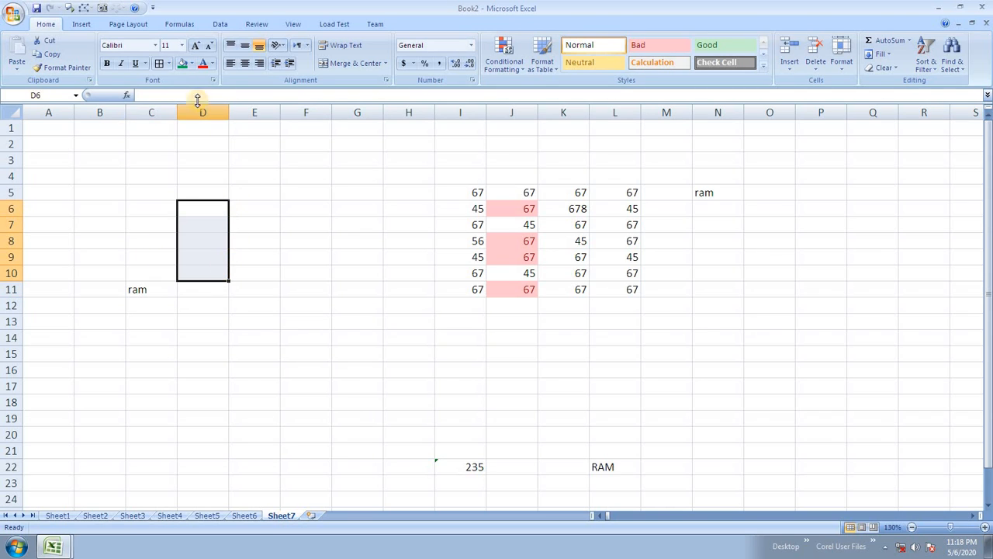
{"action": "left_click", "coordinate": [183, 63]}
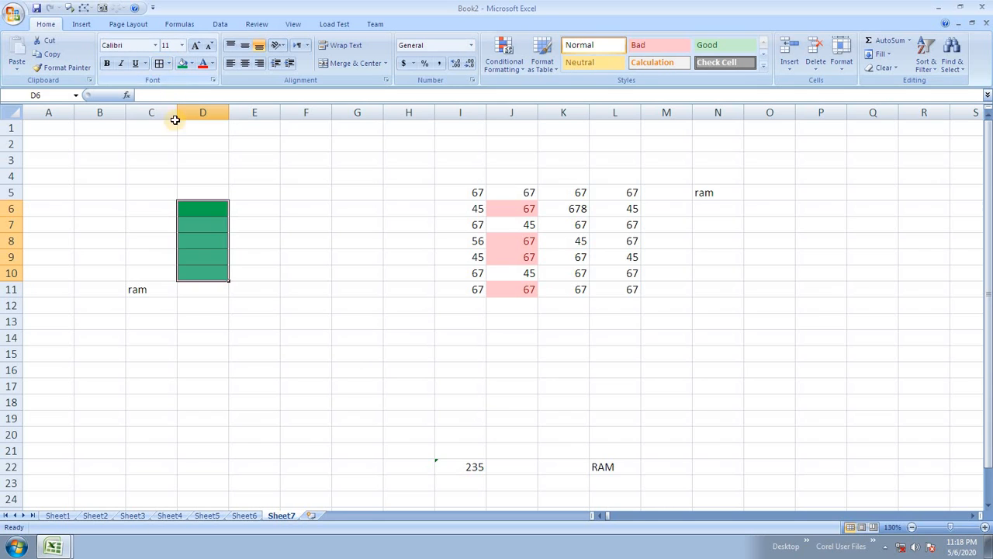
{"action": "left_click", "coordinate": [260, 212]}
Step: Copy the formatting of D6:D8 onto the numbers in L5:L11 with Format Painter
{"action": "left_click_drag", "start_coordinate": [204, 208], "coordinate": [206, 240]}
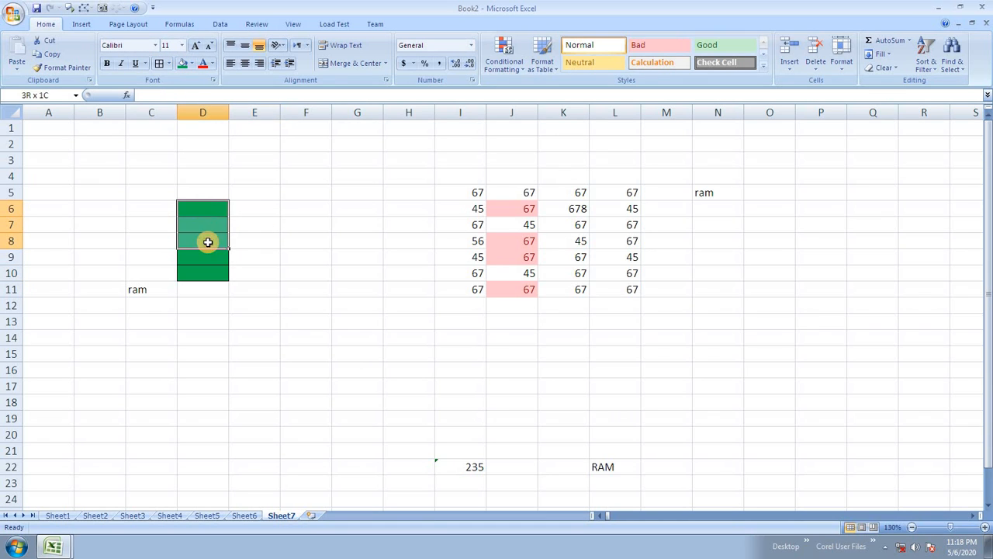
{"action": "left_click", "coordinate": [70, 68]}
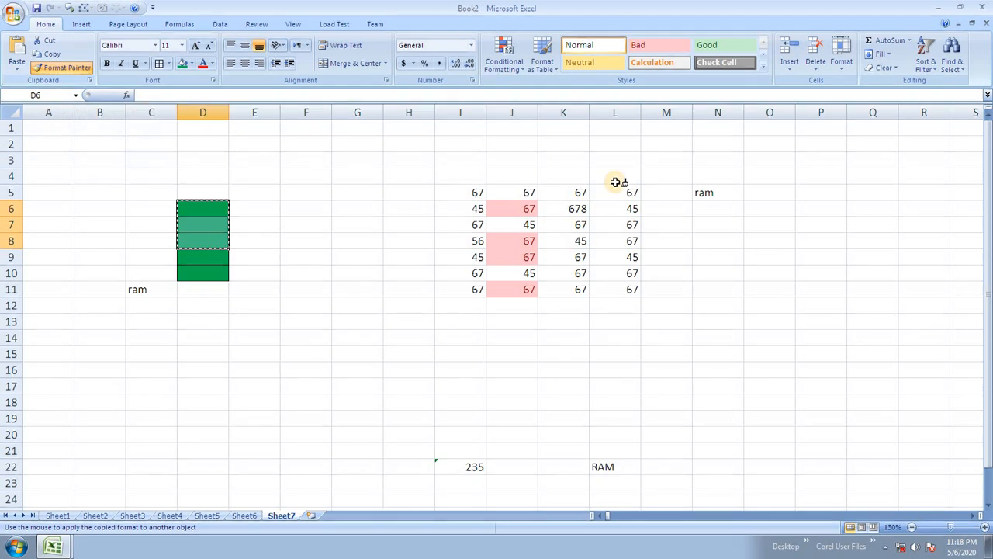
{"action": "left_click_drag", "start_coordinate": [627, 192], "coordinate": [621, 288]}
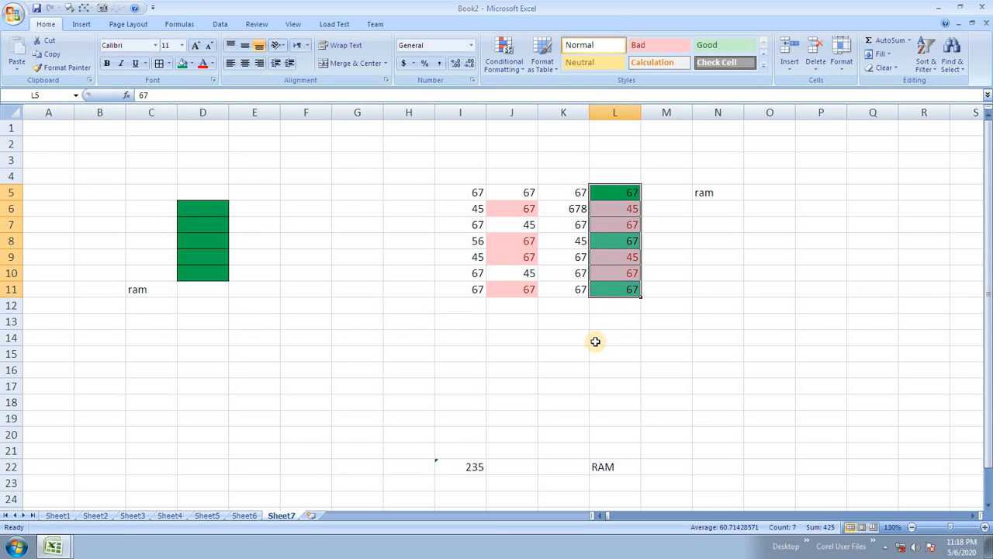
Step: Copy the formatting of the green bordered cells in column D onto the empty range Q4:R11 with Format Painter
{"action": "left_click", "coordinate": [593, 340]}
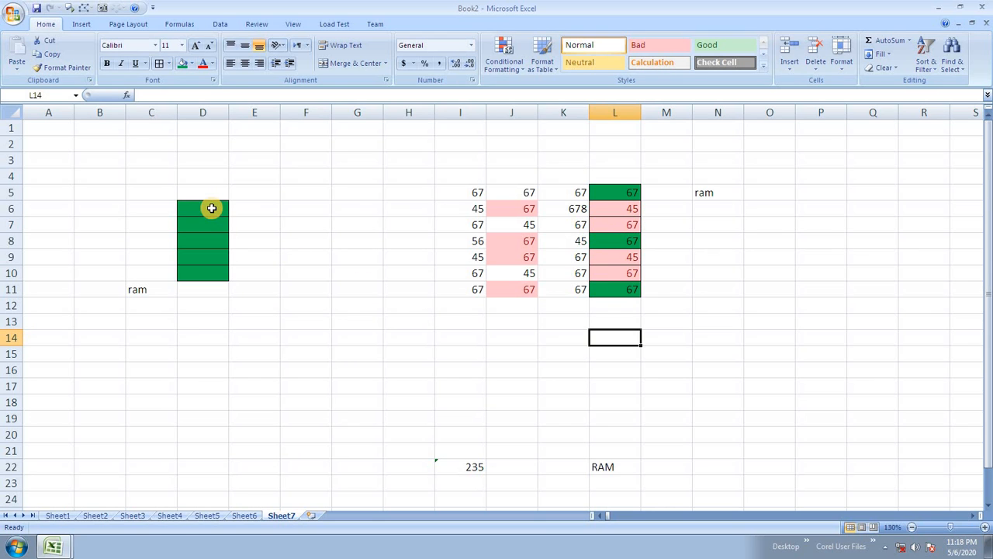
{"action": "left_click_drag", "start_coordinate": [210, 208], "coordinate": [206, 249]}
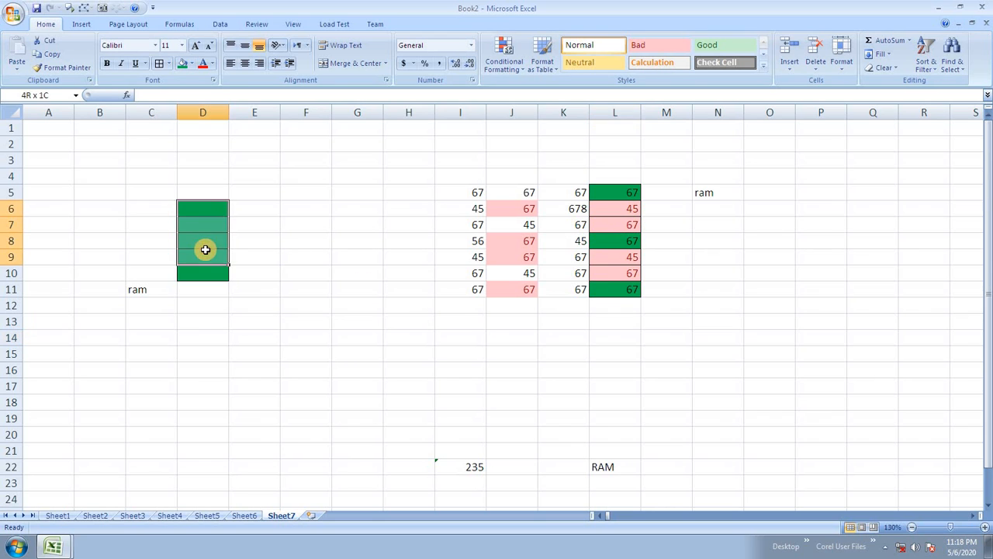
{"action": "left_click", "coordinate": [62, 67]}
{"action": "left_click_drag", "start_coordinate": [876, 172], "coordinate": [905, 299]}
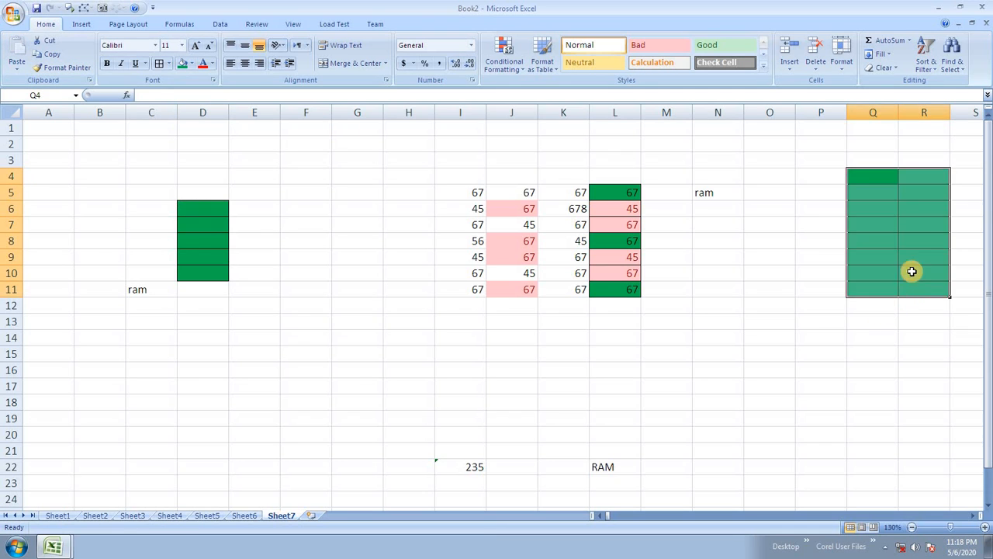
{"action": "left_click", "coordinate": [909, 242]}
{"action": "left_click", "coordinate": [875, 212]}
{"action": "left_click", "coordinate": [873, 273]}
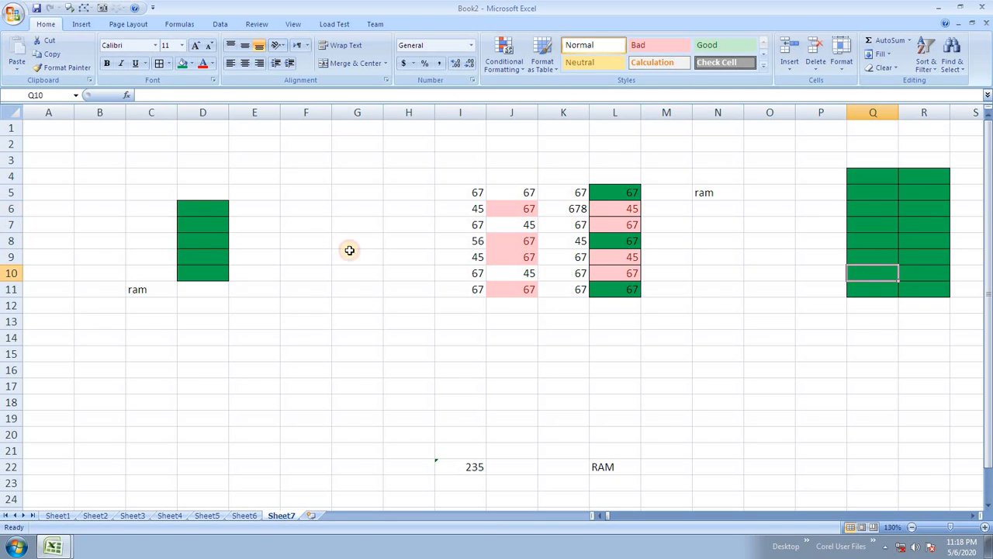
{"action": "left_click", "coordinate": [202, 223]}
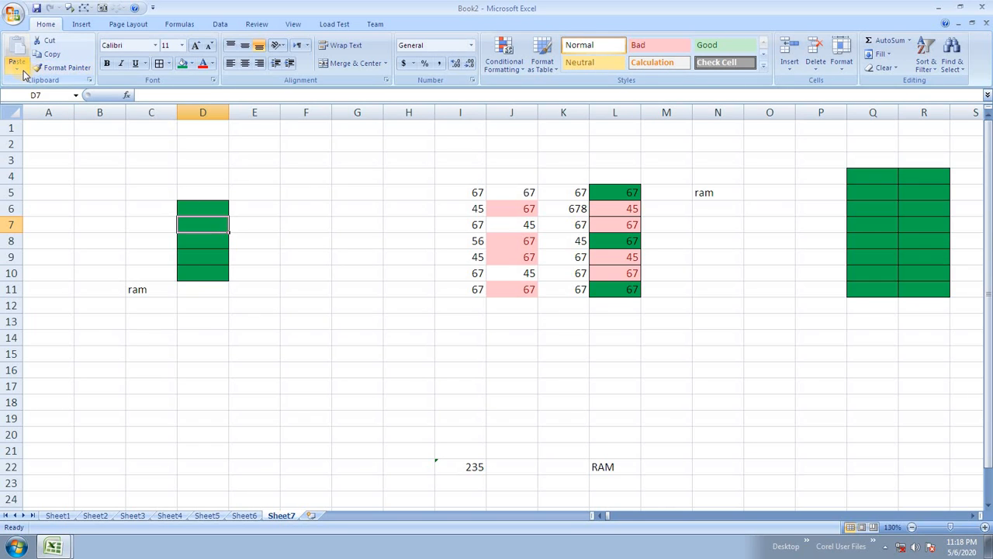
{"action": "left_click", "coordinate": [22, 72]}
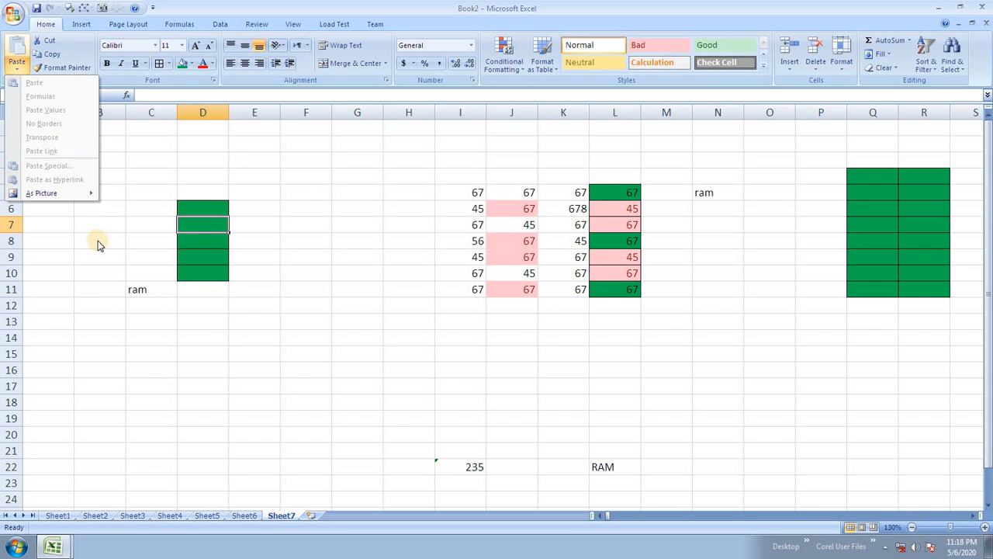
{"action": "left_click", "coordinate": [229, 215]}
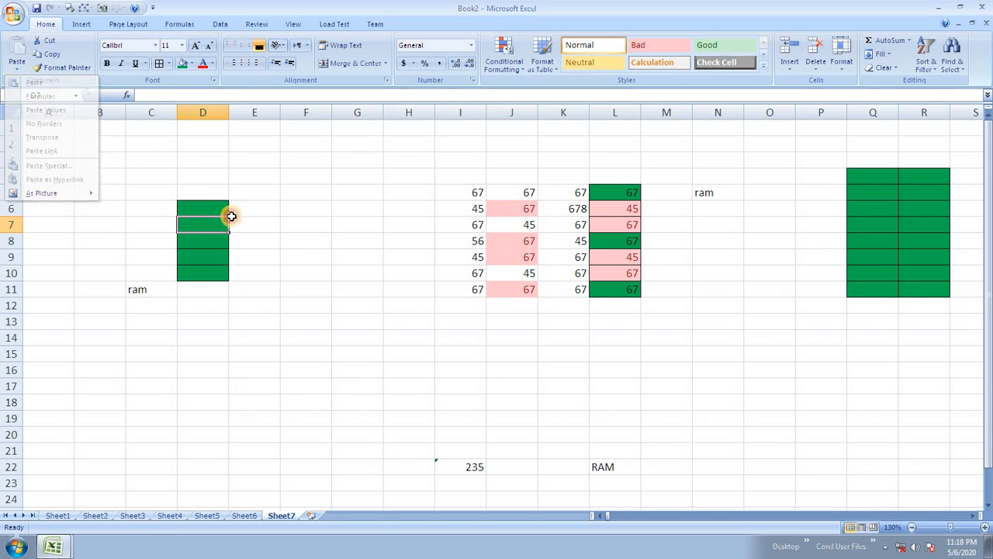
Step: Add a new worksheet and enter 45, 67, 34 and 45 in cells D2:D5
{"action": "left_click", "coordinate": [311, 515]}
{"action": "scroll", "coordinate": [380, 226], "scroll_direction": "up", "scroll_amount": 4}
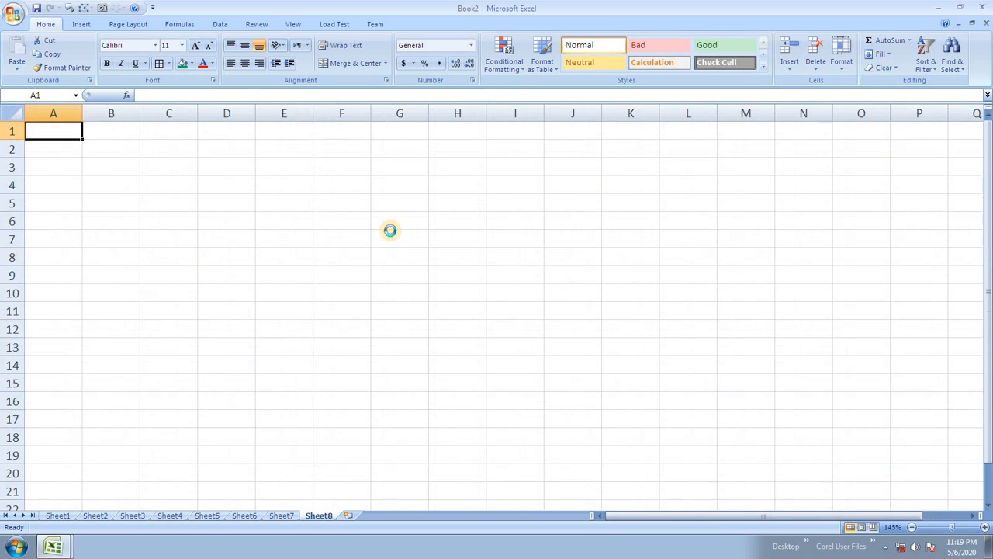
{"action": "left_click", "coordinate": [319, 172]}
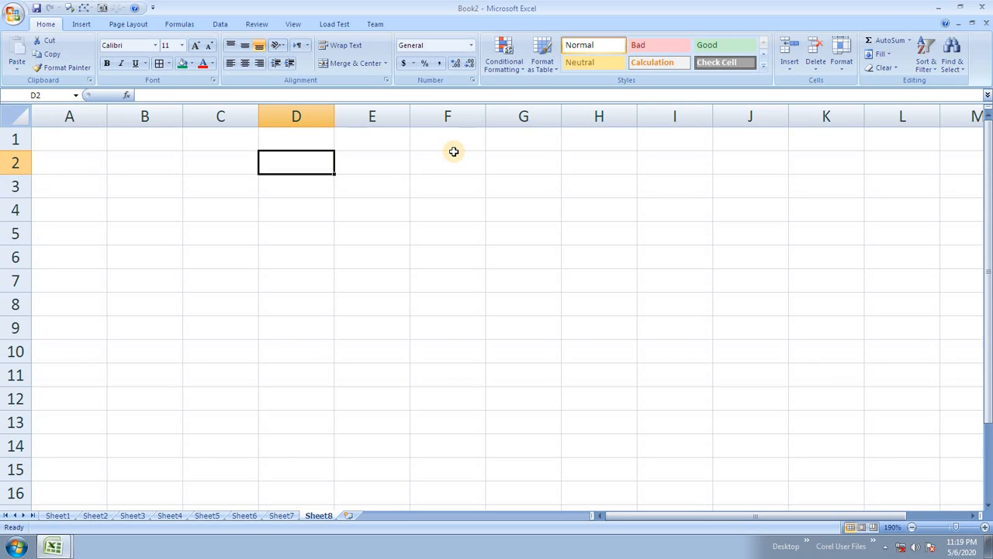
{"action": "type", "text": "45"}
{"action": "key", "text": "Return"}
{"action": "type", "text": "67"}
{"action": "key", "text": "Return"}
{"action": "type", "text": "34"}
{"action": "key", "text": "Return"}
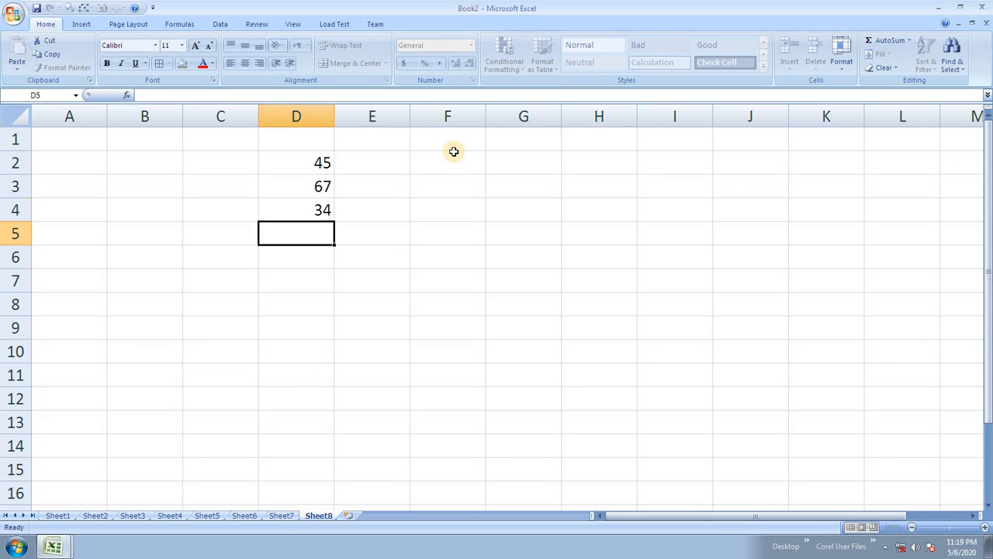
{"action": "type", "text": "45"}
{"action": "key", "text": "Return"}
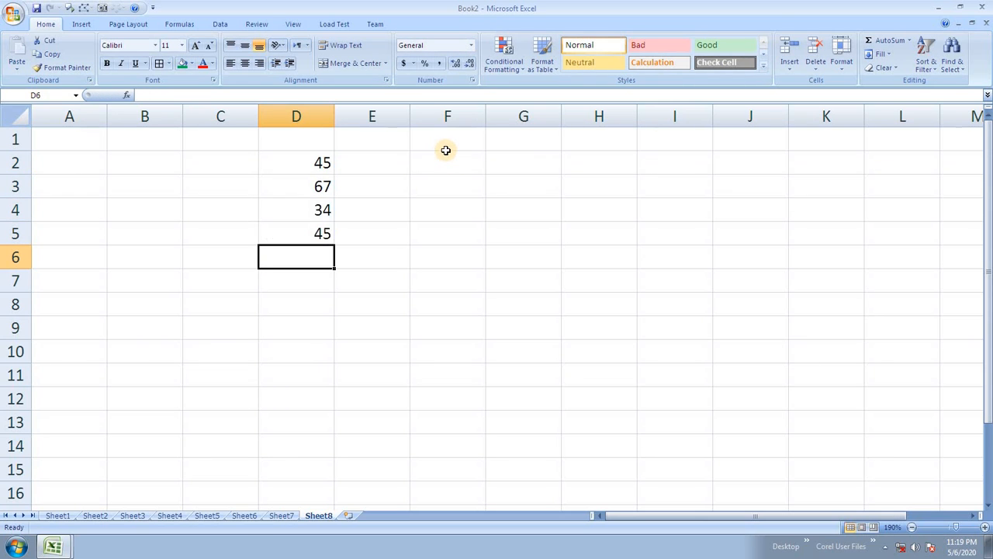
Step: Total the numbers in D2:D5 with a SUM formula in cell D6
{"action": "key", "text": "alt+equal"}
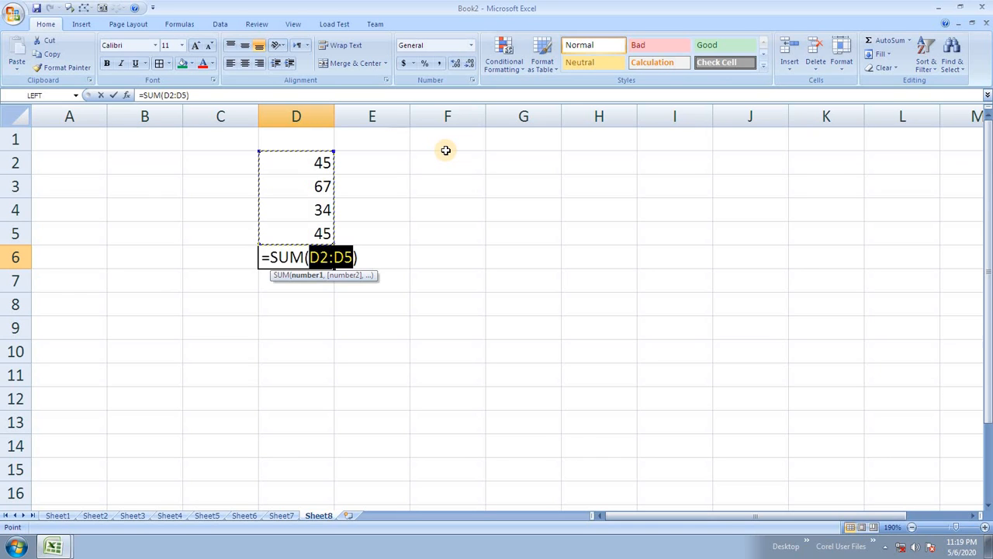
{"action": "key", "text": "Return"}
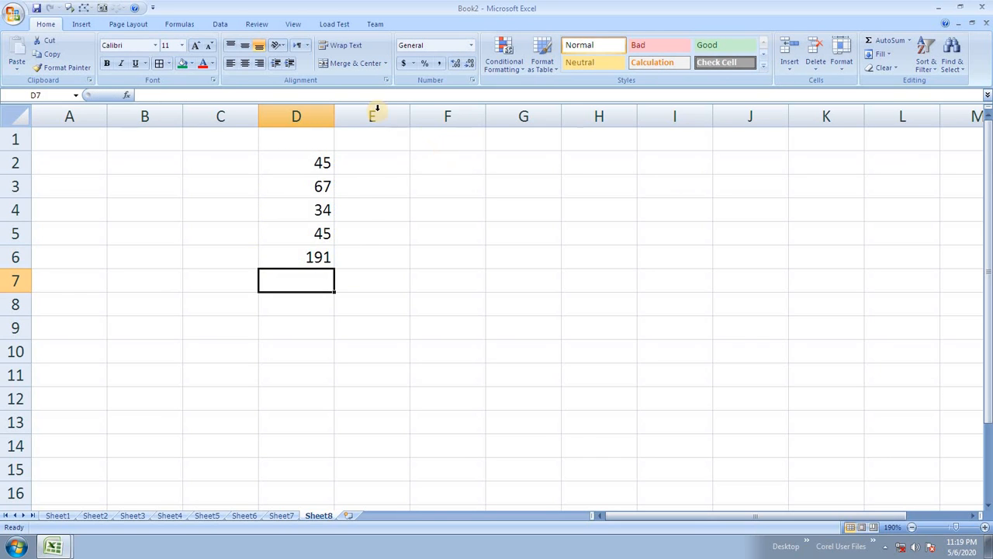
{"action": "left_click", "coordinate": [325, 260]}
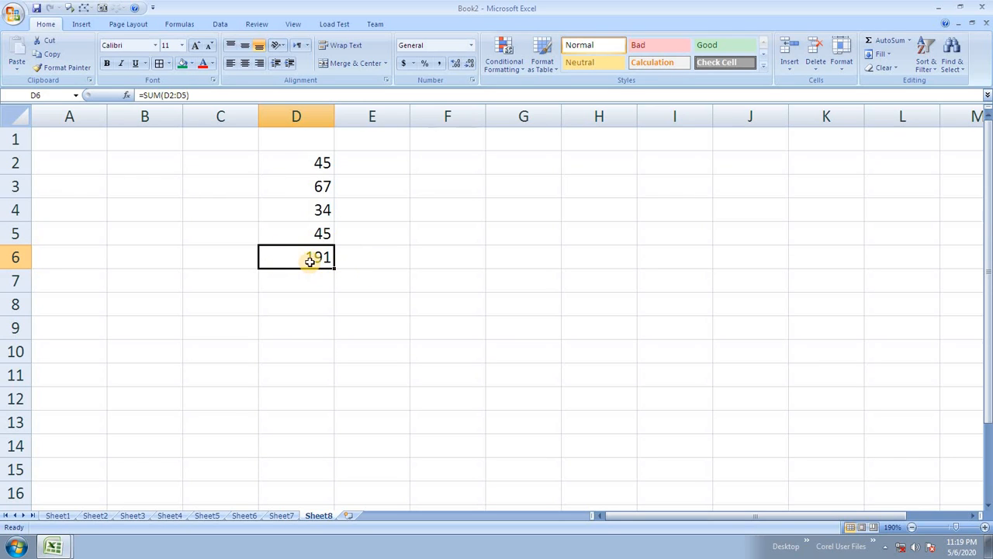
{"action": "left_click", "coordinate": [437, 260]}
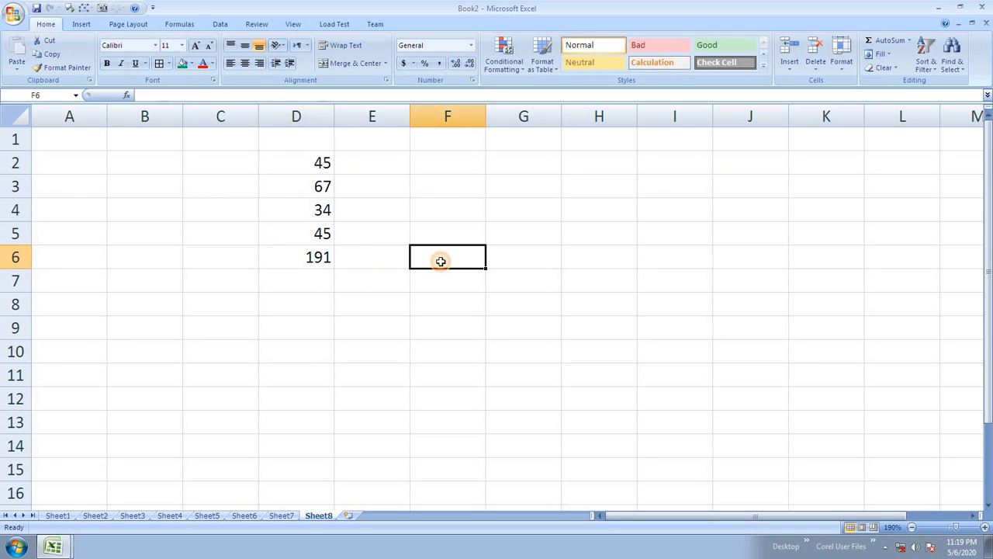
{"action": "left_click", "coordinate": [319, 260]}
{"action": "left_click", "coordinate": [411, 256]}
Step: Copy the SUM formula from D6 into F6 with an ordinary paste and inspect the pasted cell references
{"action": "left_click", "coordinate": [304, 259]}
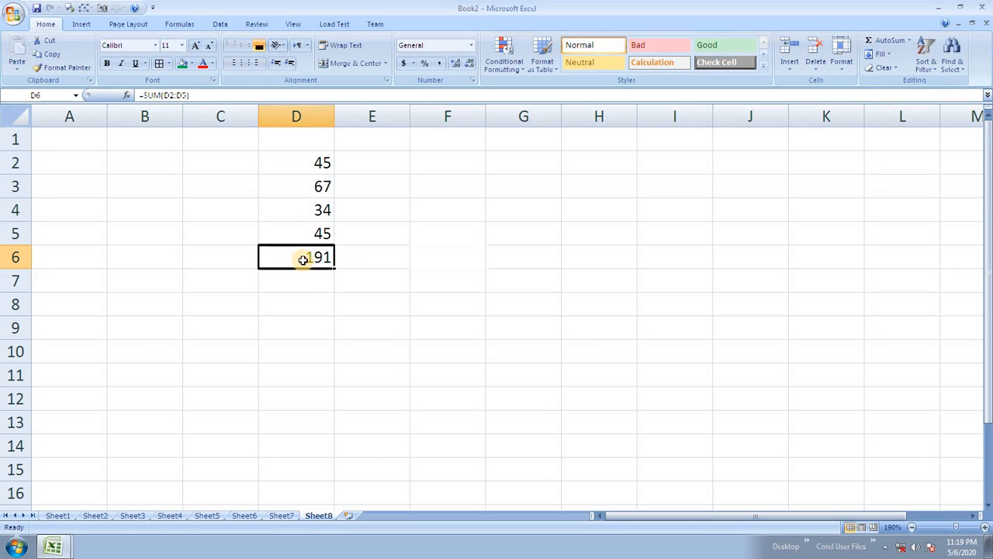
{"action": "key", "text": "ctrl+c"}
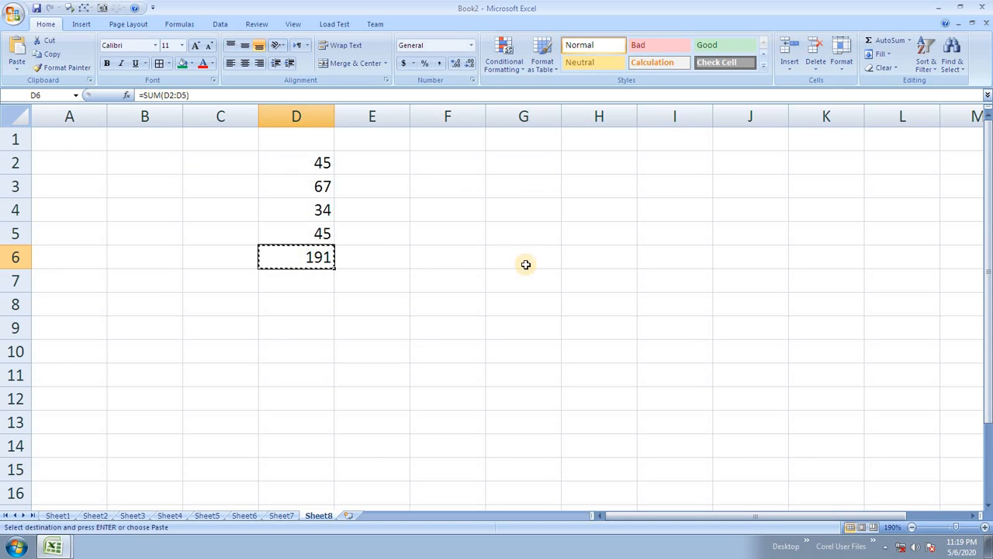
{"action": "left_click", "coordinate": [456, 256]}
{"action": "key", "text": "ctrl+v"}
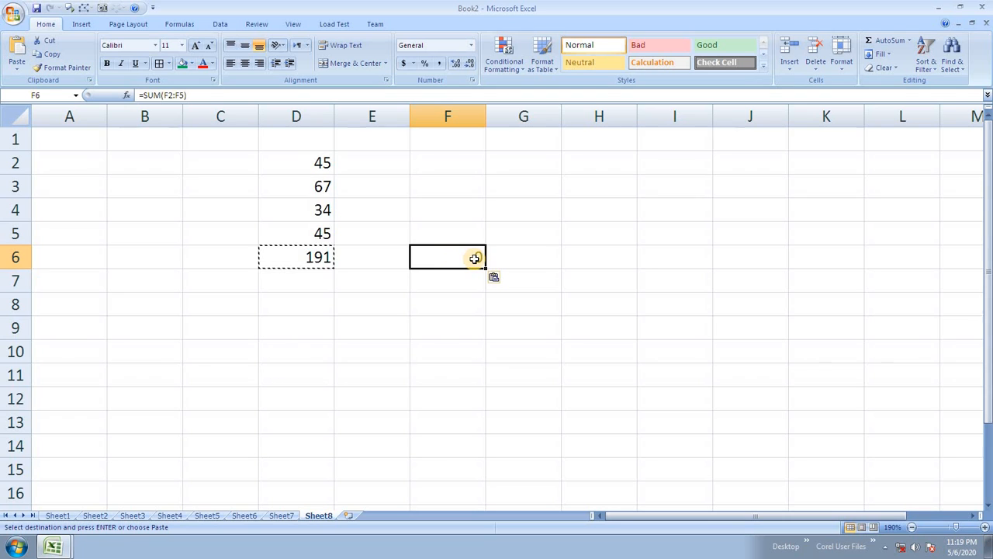
{"action": "double_click", "coordinate": [465, 256]}
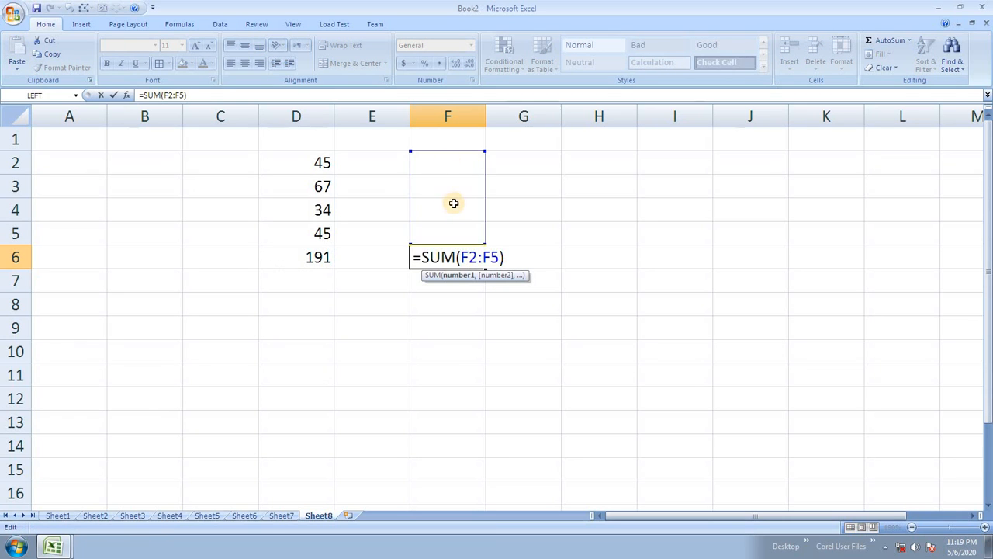
{"action": "key", "text": "Escape"}
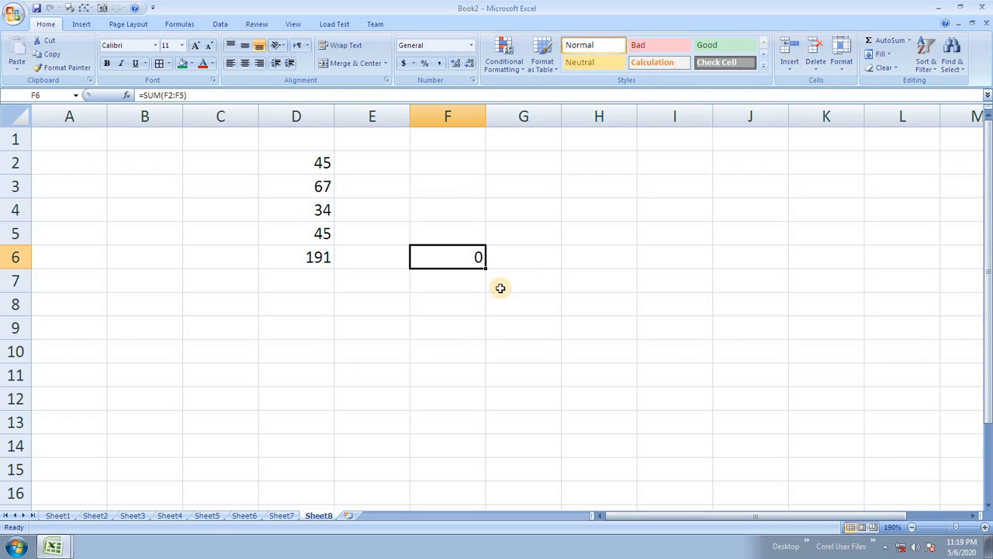
Step: Examine the SUM formula in cell D6 without changing it
{"action": "left_click", "coordinate": [320, 257]}
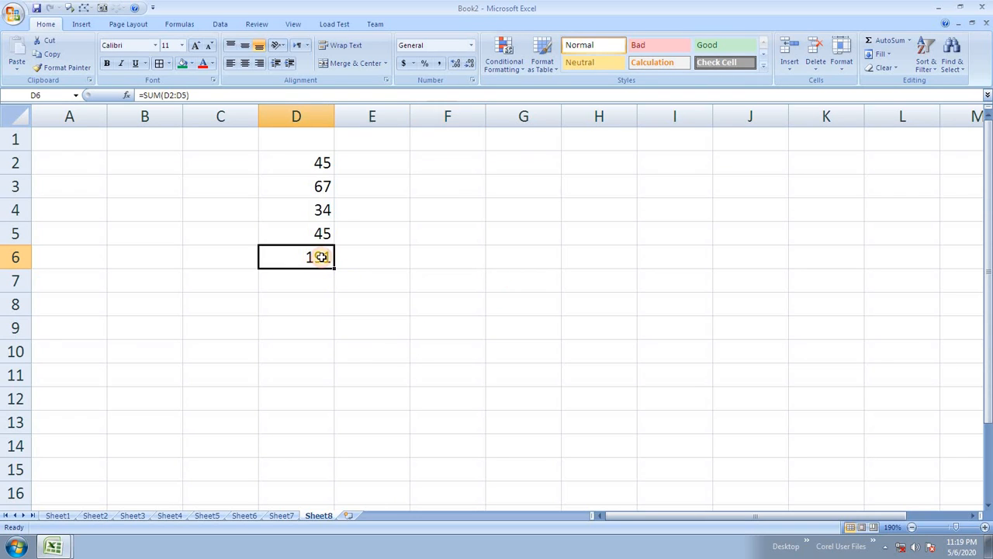
{"action": "double_click", "coordinate": [279, 259]}
{"action": "key", "text": "Escape"}
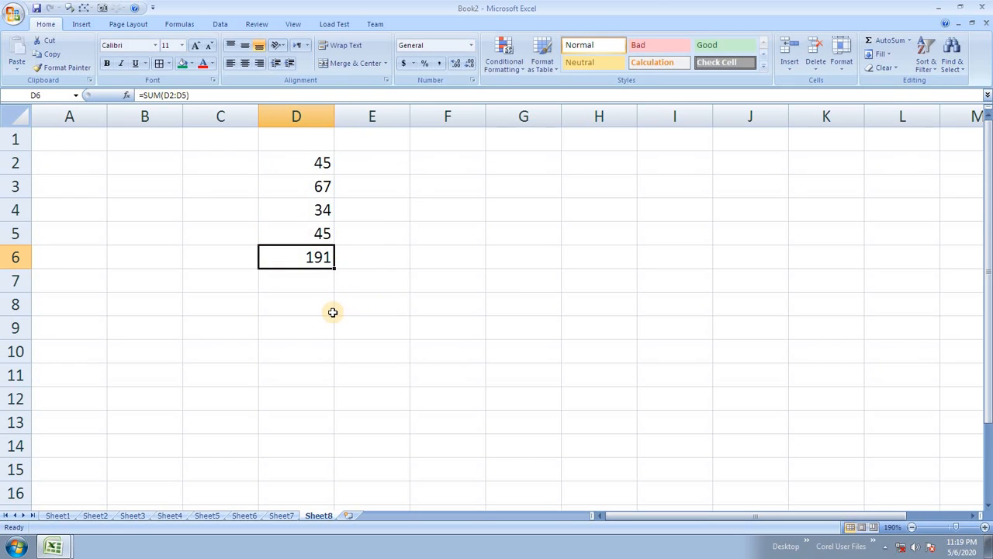
{"action": "left_click", "coordinate": [326, 302]}
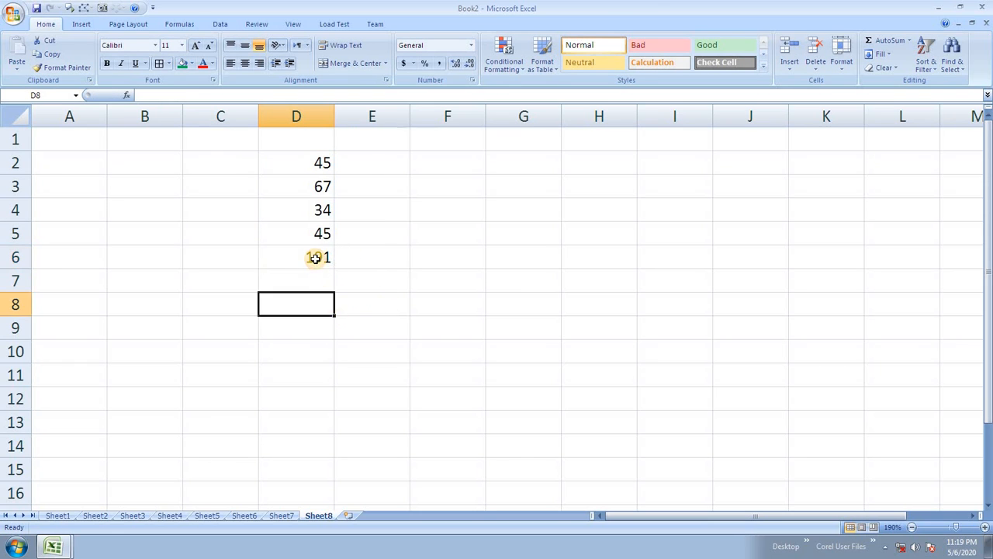
Step: Copy the total in D6 and paste it into F6 with Paste Special, using the Values option
{"action": "left_click", "coordinate": [316, 260]}
{"action": "key", "text": "ctrl+c"}
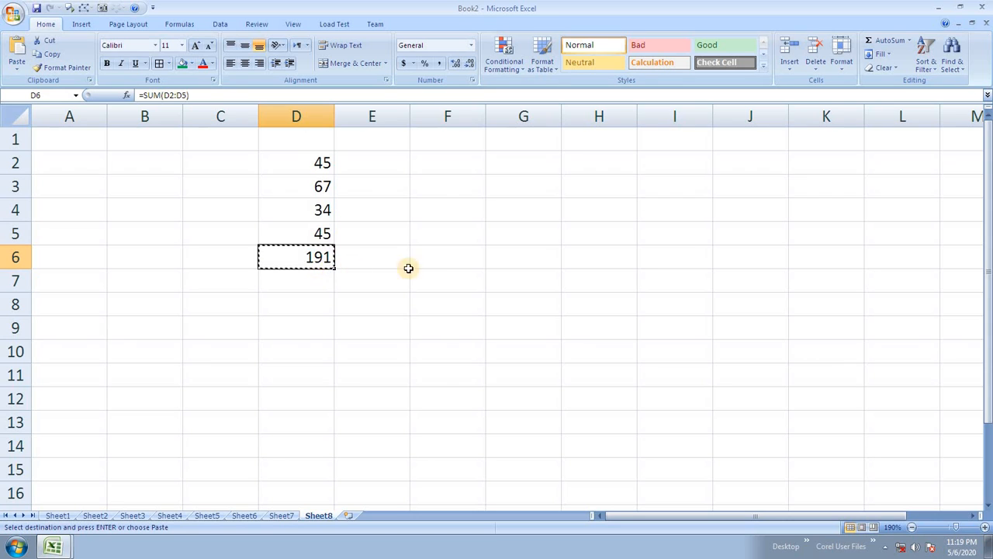
{"action": "left_click", "coordinate": [430, 263]}
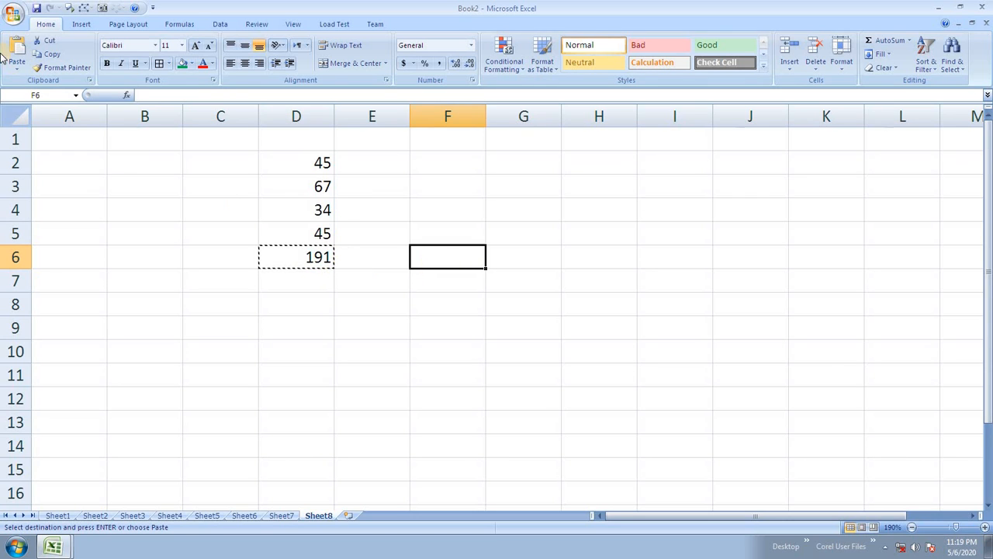
{"action": "left_click", "coordinate": [16, 68]}
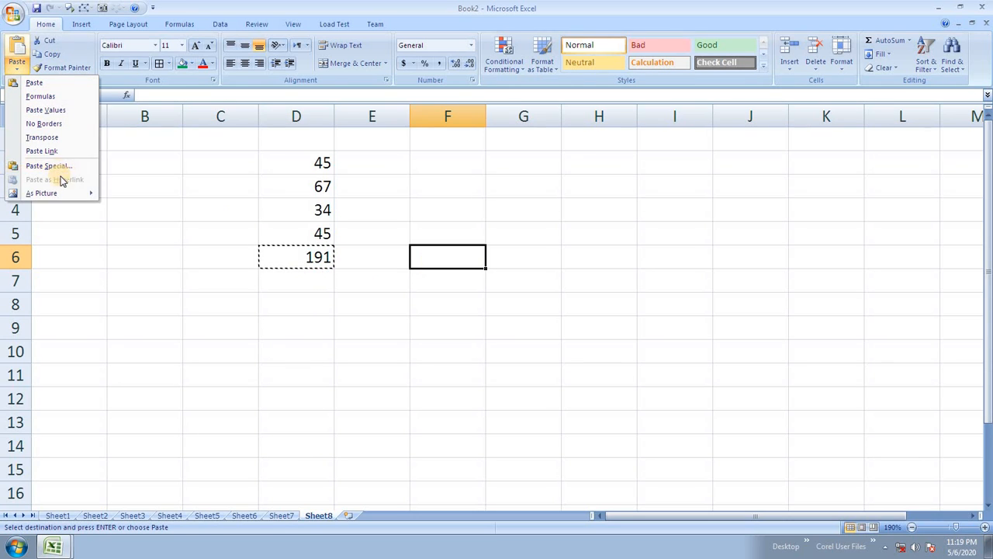
{"action": "left_click", "coordinate": [56, 165]}
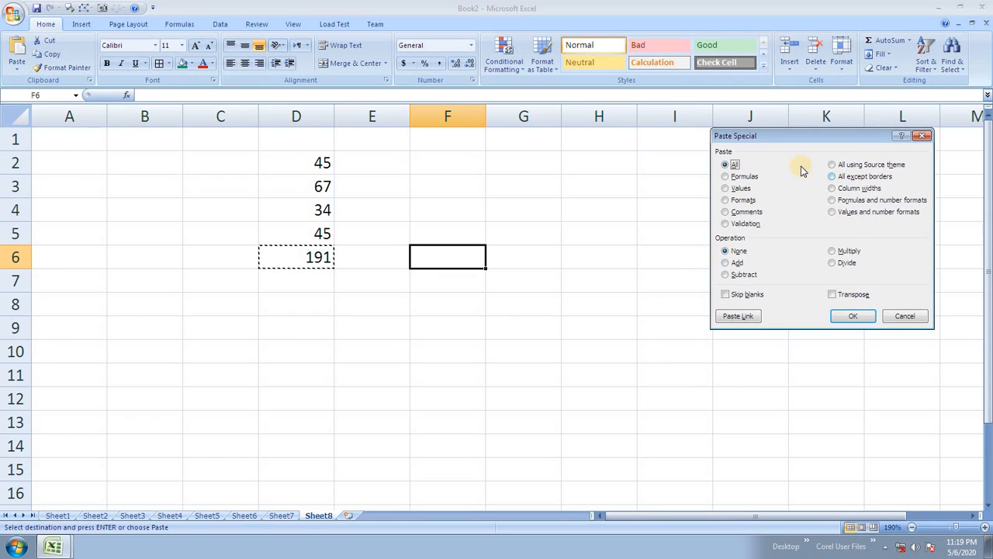
{"action": "left_click", "coordinate": [741, 188]}
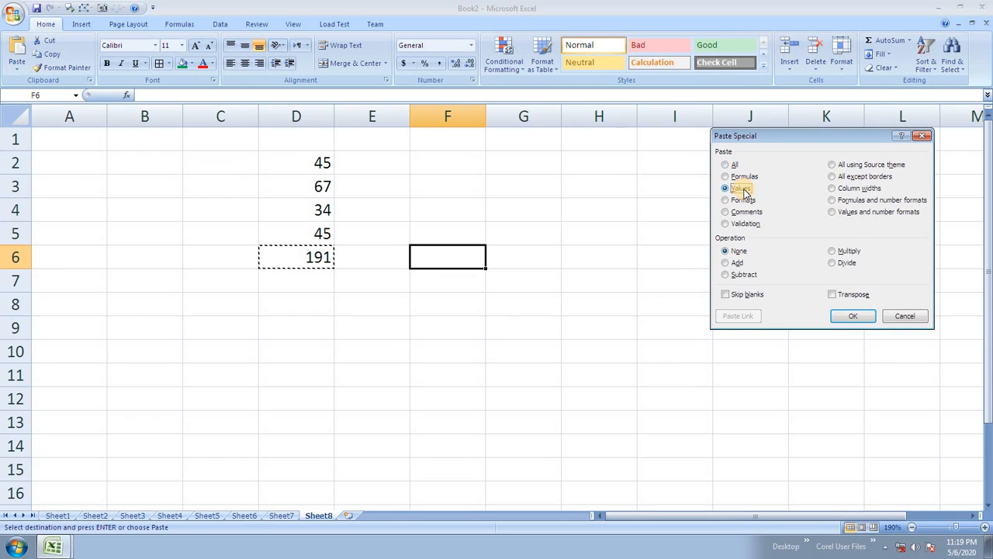
{"action": "left_click", "coordinate": [859, 318]}
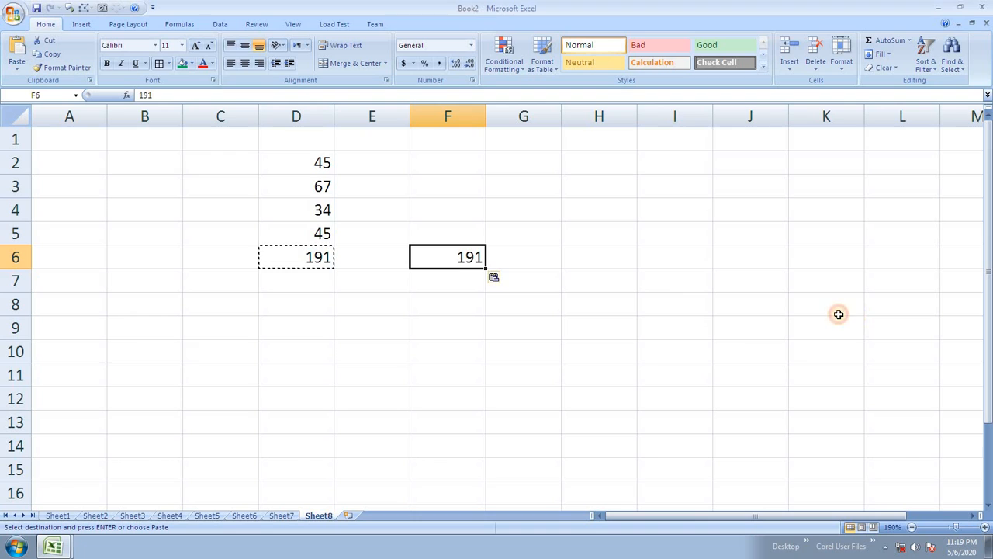
Step: Check whether F6 holds a plain value or a formula and compare it with D6
{"action": "left_click", "coordinate": [440, 298]}
{"action": "left_click", "coordinate": [455, 259]}
{"action": "double_click", "coordinate": [458, 260]}
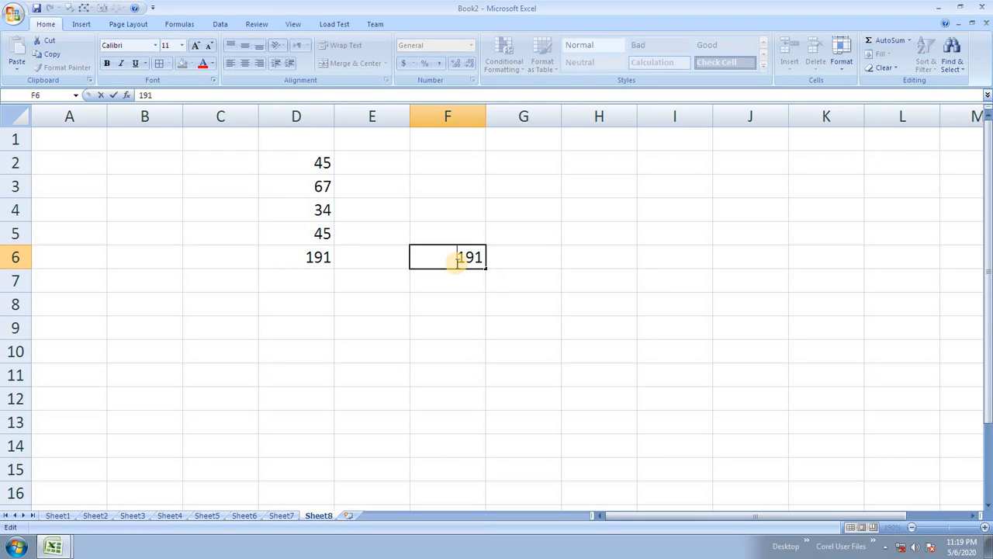
{"action": "key", "text": "Escape"}
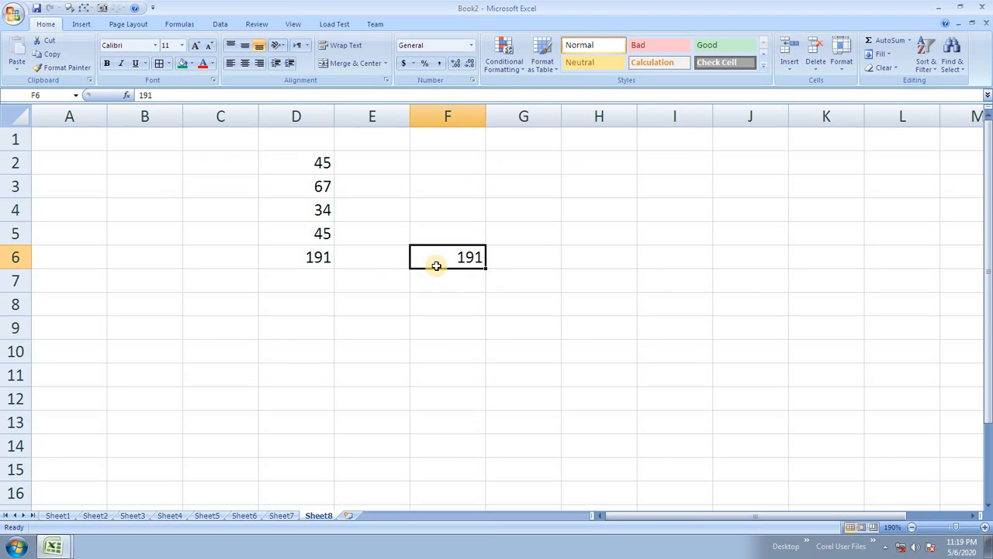
{"action": "left_click", "coordinate": [328, 257]}
{"action": "left_click", "coordinate": [454, 260]}
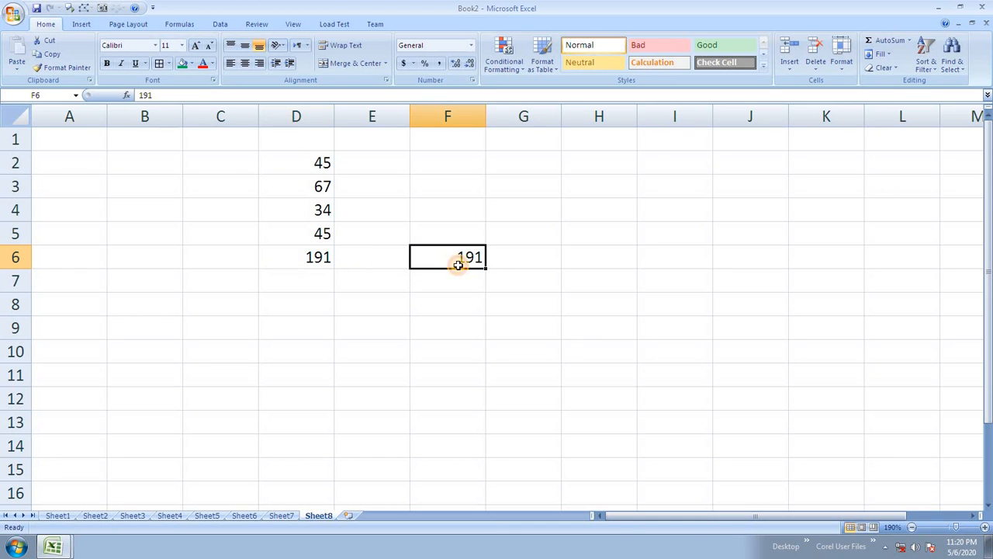
Step: Copy D6, review the Paste Special options for cell E10, and close them without pasting
{"action": "left_click", "coordinate": [16, 69]}
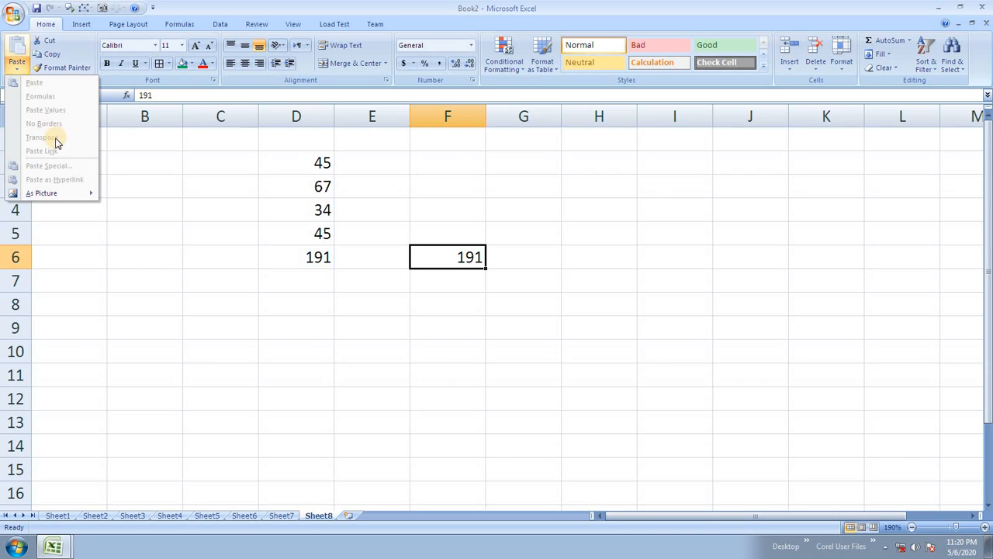
{"action": "left_click", "coordinate": [145, 199]}
{"action": "left_click", "coordinate": [320, 262]}
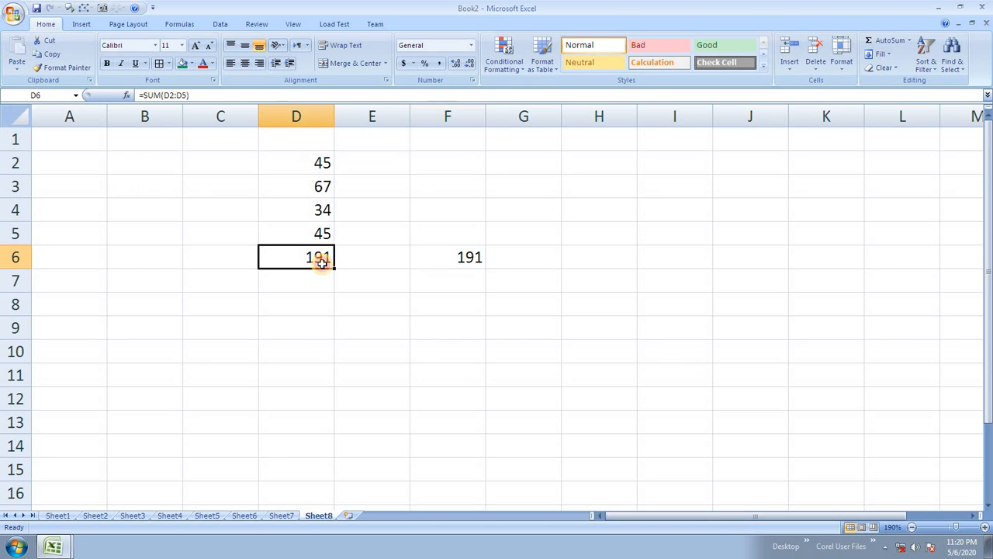
{"action": "key", "text": "ctrl+c"}
{"action": "left_click", "coordinate": [388, 344]}
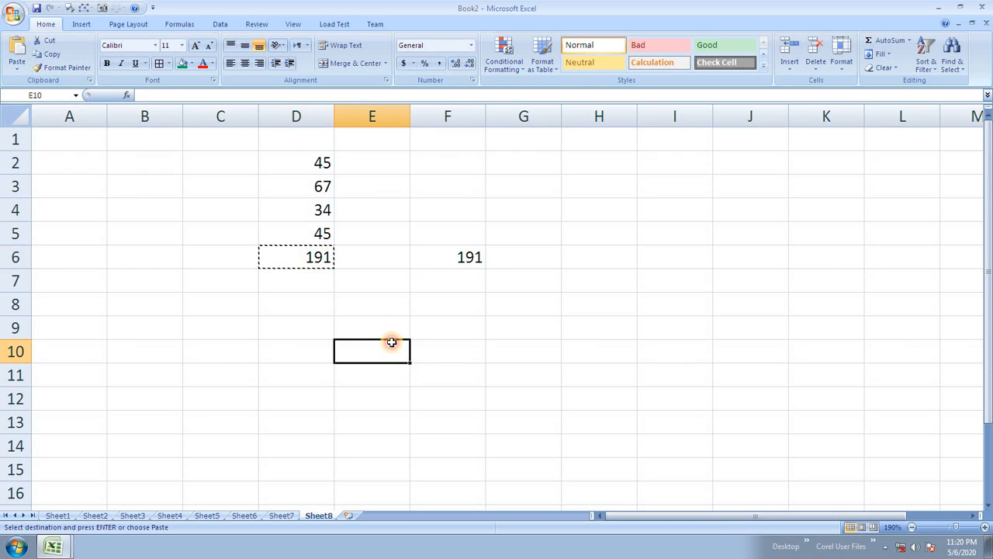
{"action": "key", "text": "ctrl+alt+v"}
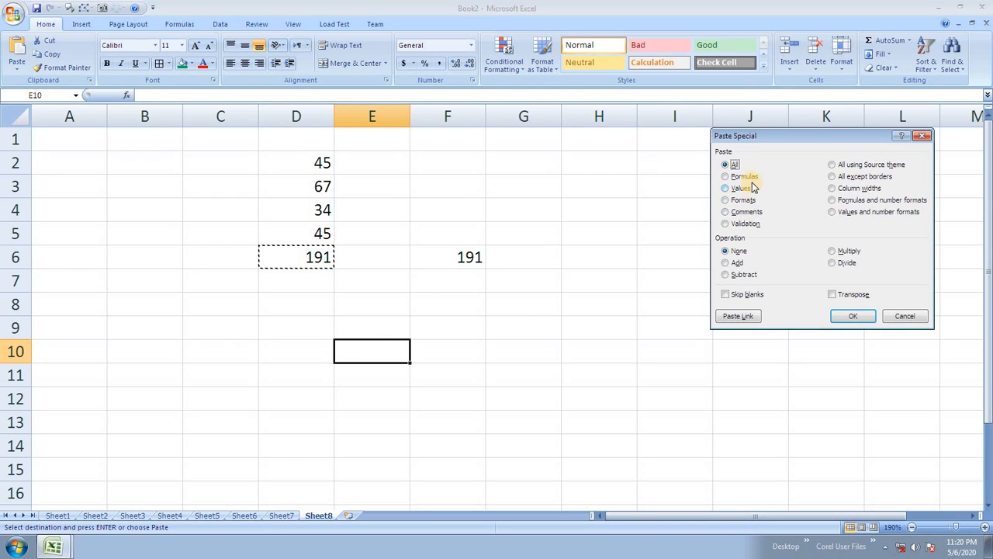
{"action": "left_click_drag", "start_coordinate": [785, 147], "coordinate": [633, 174]}
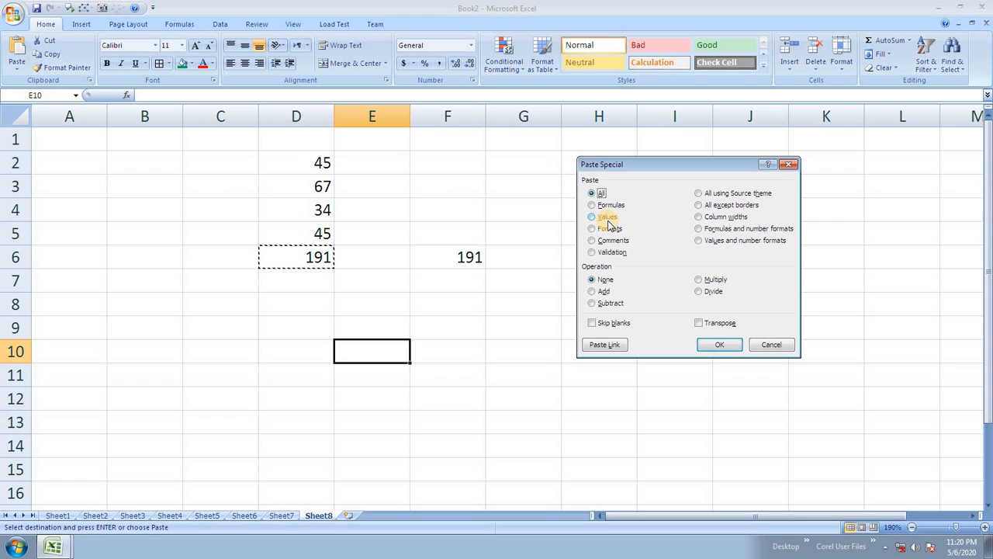
{"action": "left_click", "coordinate": [768, 345]}
{"action": "left_click", "coordinate": [474, 335]}
{"action": "key", "text": "Escape"}
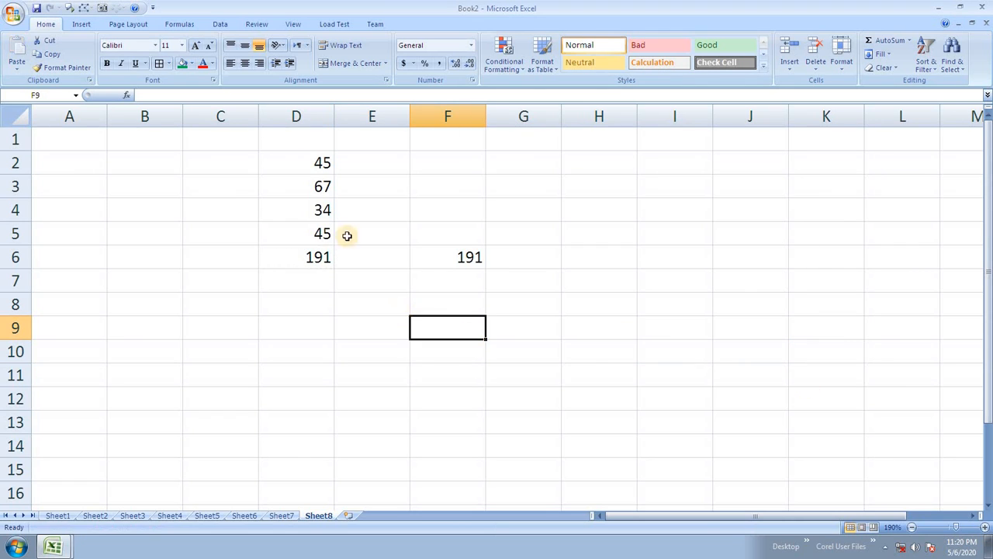
Step: Give the numbers in D2:D5 a green fill and borders around every cell
{"action": "left_click_drag", "start_coordinate": [326, 162], "coordinate": [310, 241]}
{"action": "left_click", "coordinate": [183, 63]}
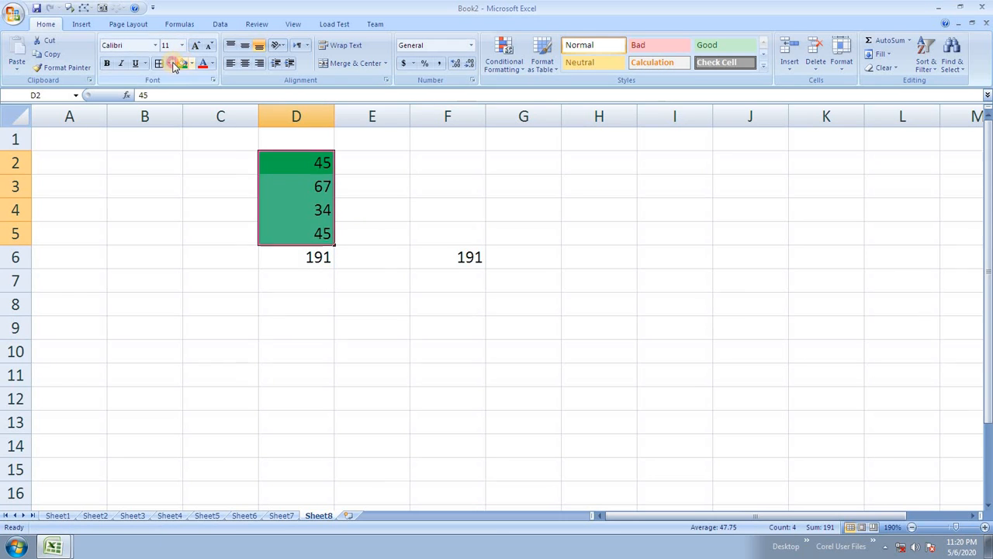
{"action": "left_click", "coordinate": [442, 303]}
Step: Fill every cell of the range I3:I11 with the value 546 in one entry
{"action": "left_click_drag", "start_coordinate": [701, 175], "coordinate": [649, 368]}
{"action": "type", "text": "546"}
{"action": "key", "text": "ctrl+Return"}
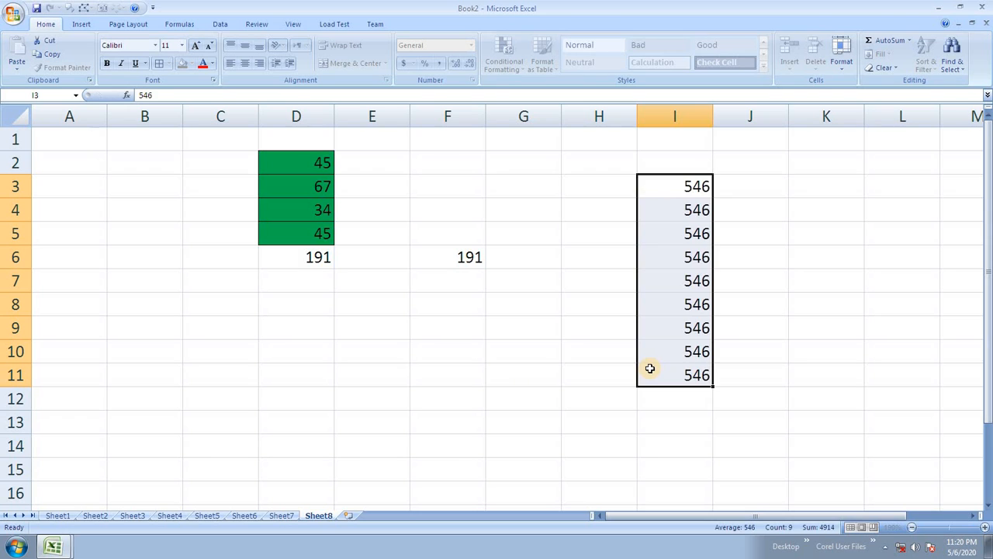
{"action": "left_click", "coordinate": [652, 211]}
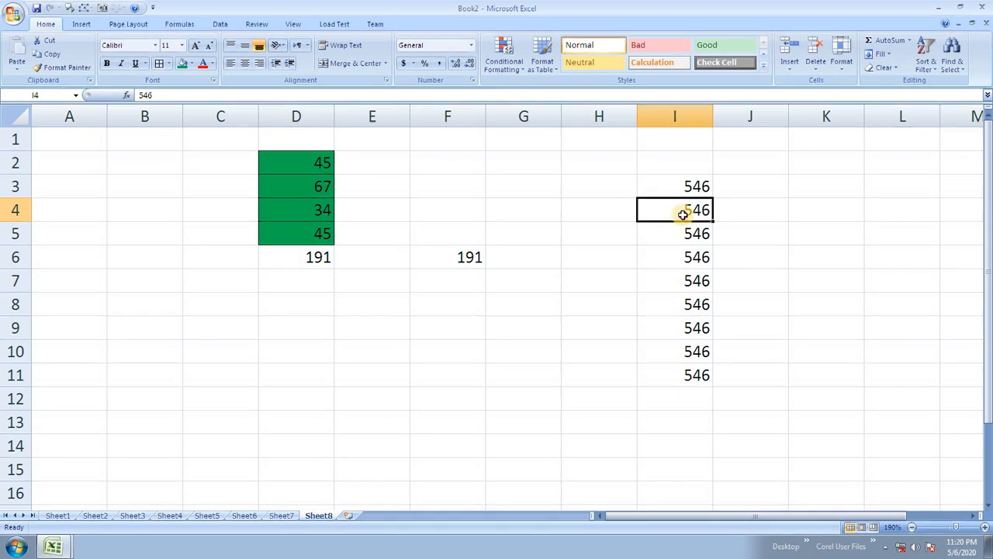
Step: Set the font colour of the numbers in D2:D5 to red
{"action": "left_click_drag", "start_coordinate": [312, 162], "coordinate": [288, 231]}
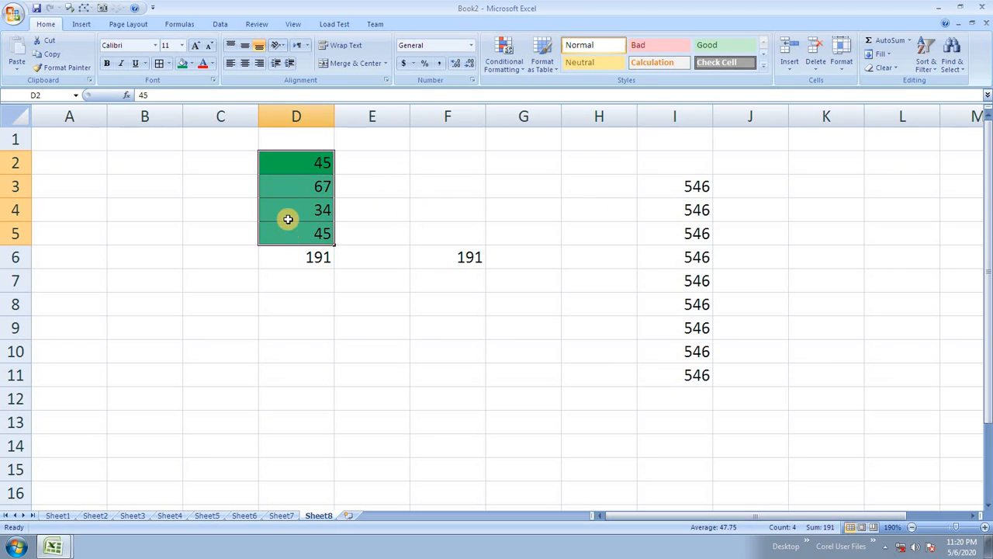
{"action": "left_click", "coordinate": [200, 64]}
{"action": "left_click", "coordinate": [434, 233]}
Step: Copy D2:D5 and apply only its formatting to I3:I11 with Paste Special, using the Formats option
{"action": "left_click_drag", "start_coordinate": [306, 163], "coordinate": [287, 225]}
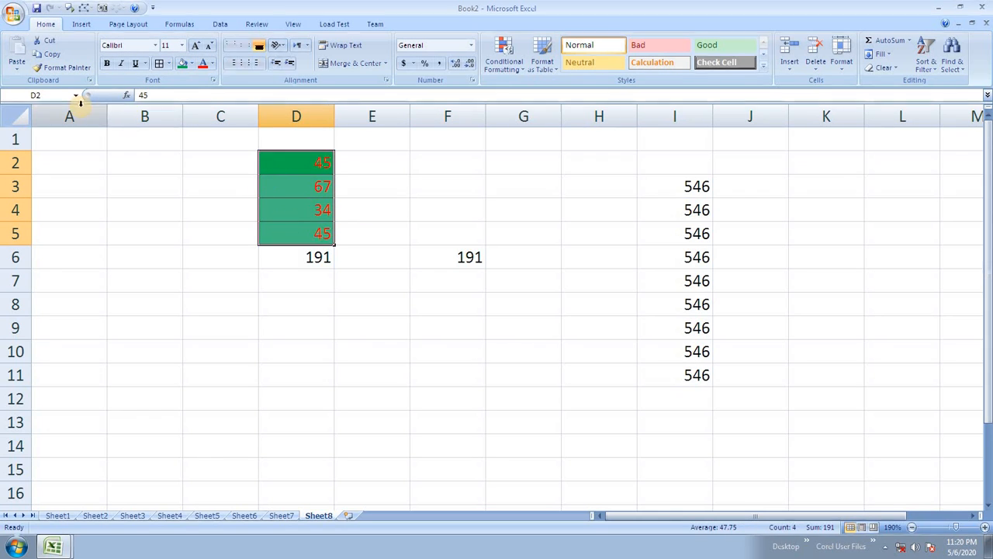
{"action": "left_click", "coordinate": [47, 53]}
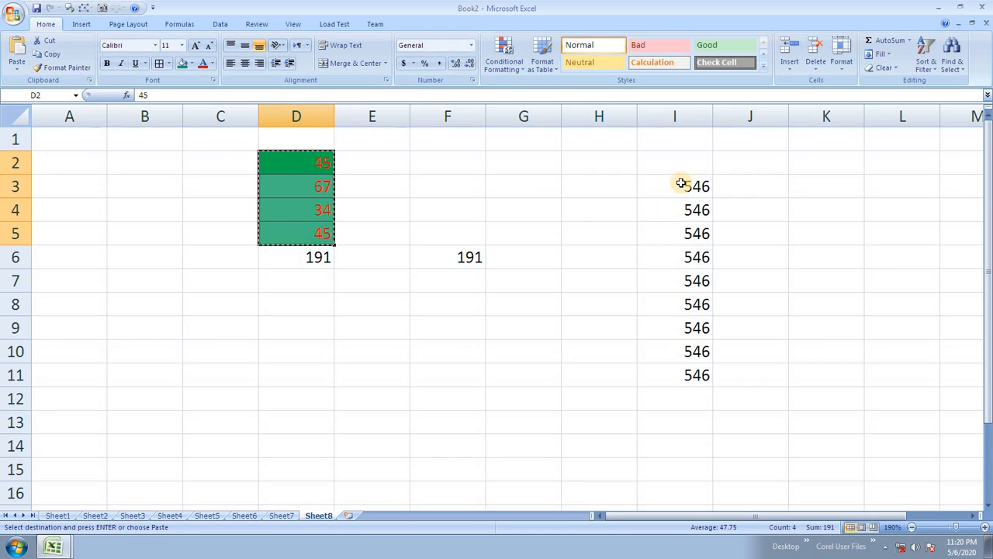
{"action": "left_click_drag", "start_coordinate": [681, 184], "coordinate": [678, 371]}
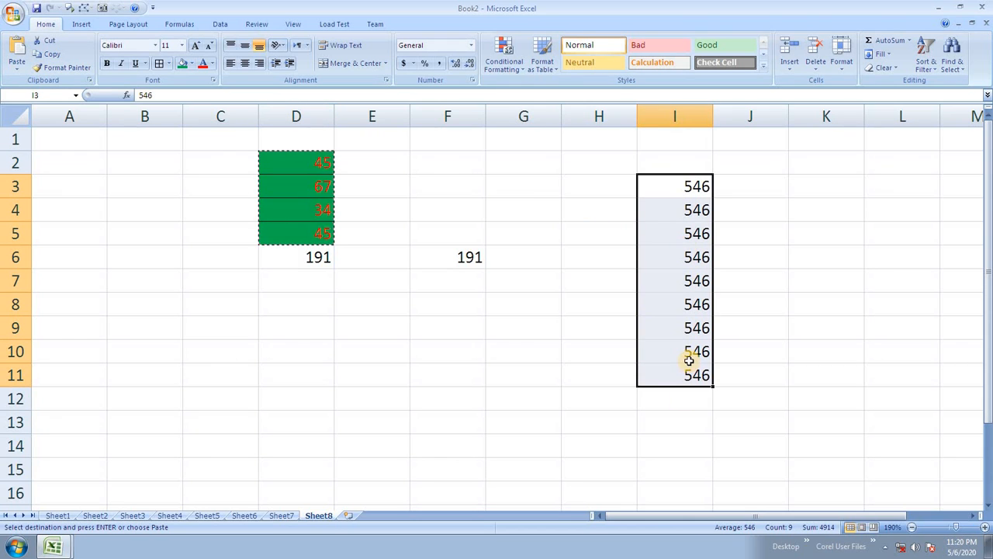
{"action": "key", "text": "ctrl+alt+v"}
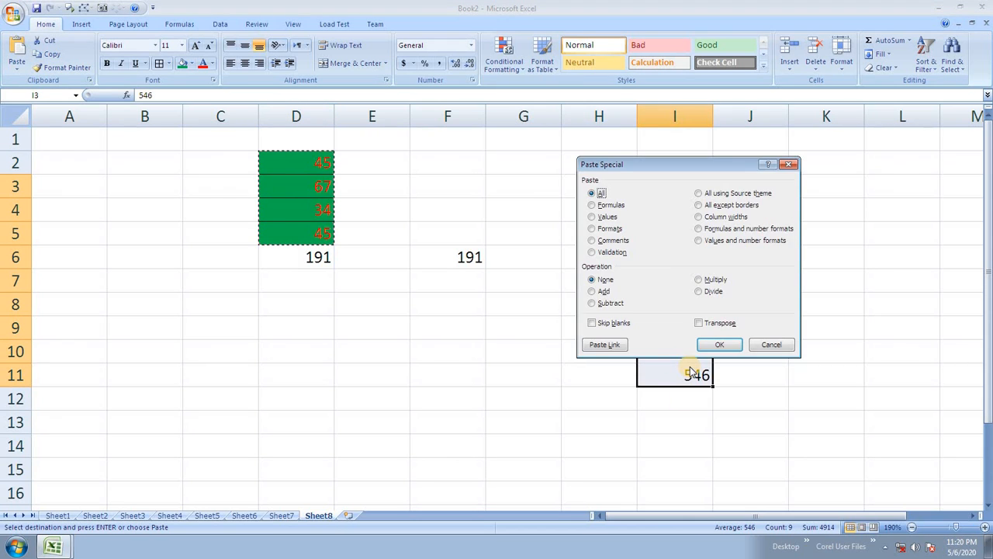
{"action": "left_click", "coordinate": [609, 229]}
{"action": "left_click", "coordinate": [720, 343]}
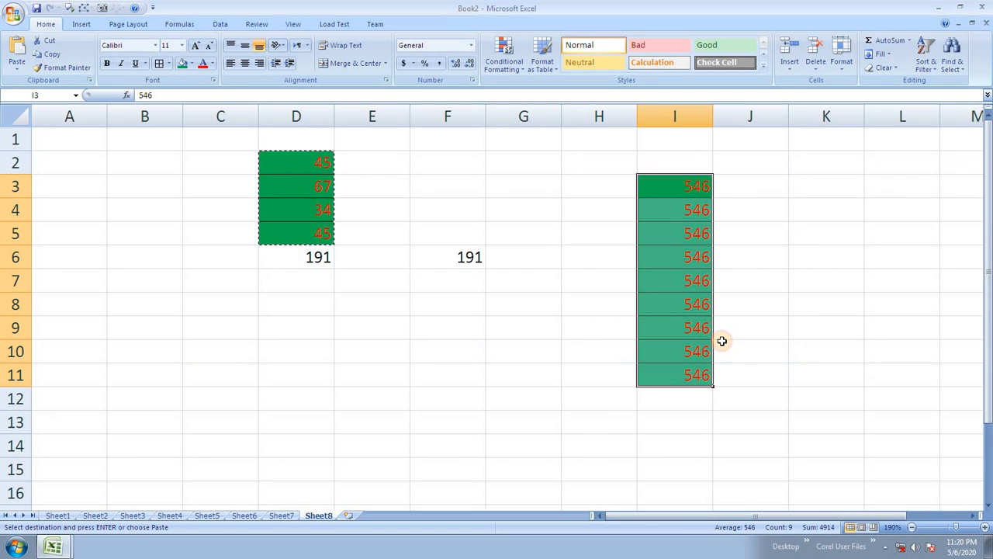
{"action": "left_click", "coordinate": [803, 326]}
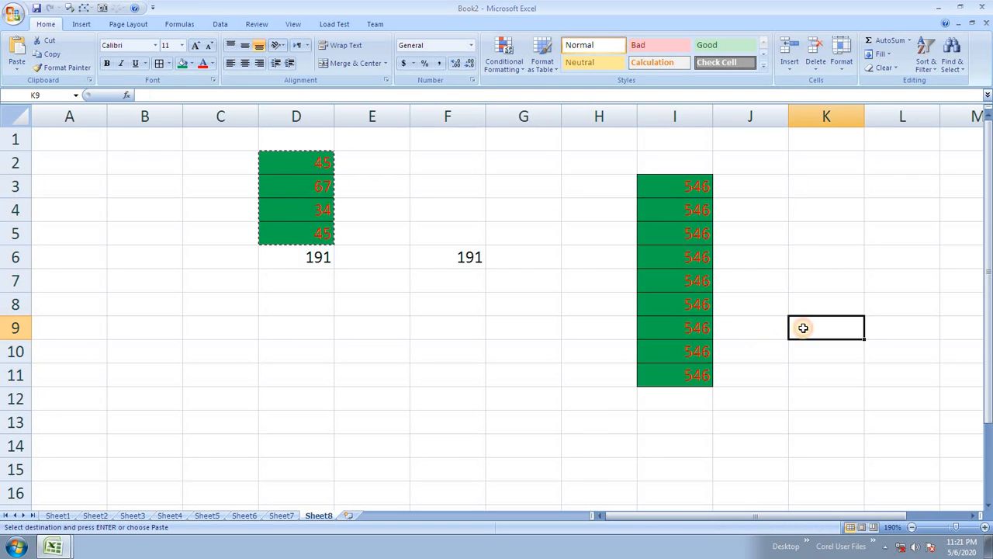
Step: Check the contents and formatting of the cells in I3:I11 and compare them with D2:D5
{"action": "left_click", "coordinate": [684, 259]}
{"action": "left_click", "coordinate": [674, 217]}
{"action": "left_click", "coordinate": [672, 180]}
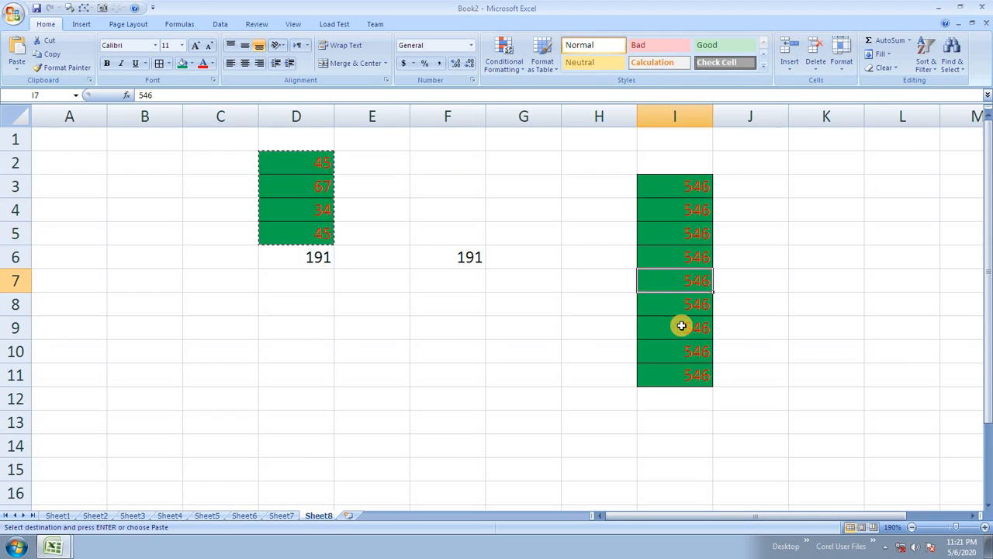
{"action": "left_click", "coordinate": [678, 369]}
{"action": "left_click", "coordinate": [665, 317]}
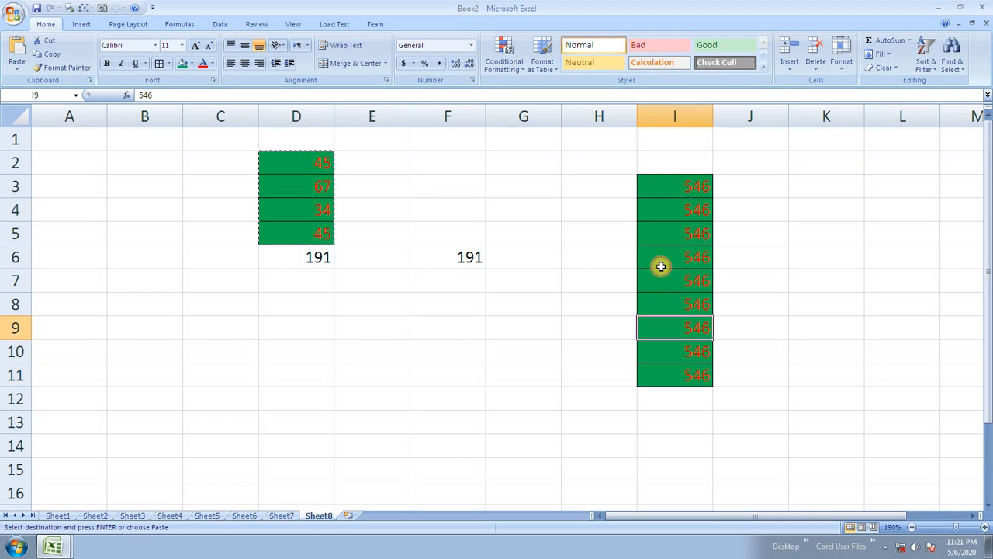
{"action": "left_click", "coordinate": [659, 264]}
{"action": "key", "text": "Escape"}
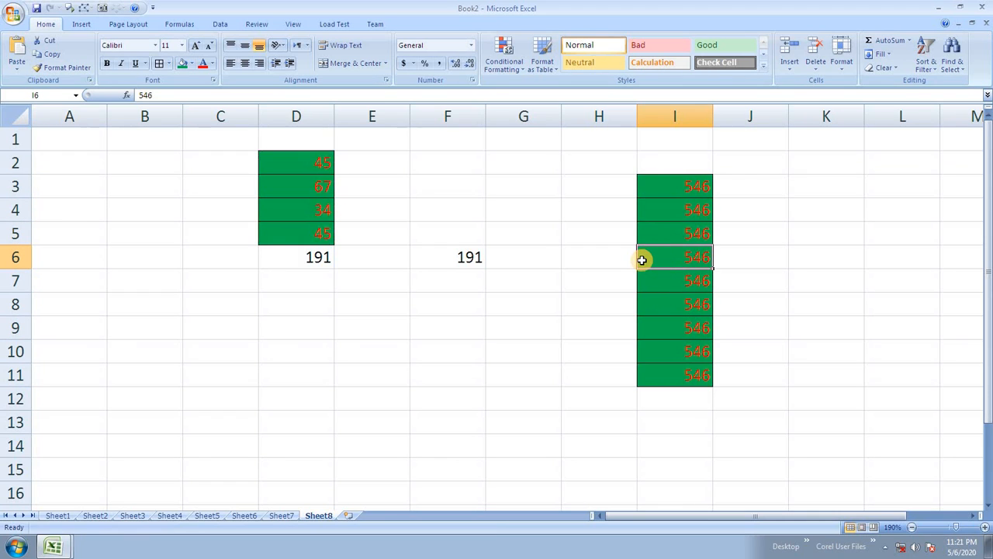
{"action": "left_click", "coordinate": [680, 213]}
{"action": "left_click", "coordinate": [682, 171]}
{"action": "left_click", "coordinate": [691, 252]}
{"action": "left_click", "coordinate": [686, 295]}
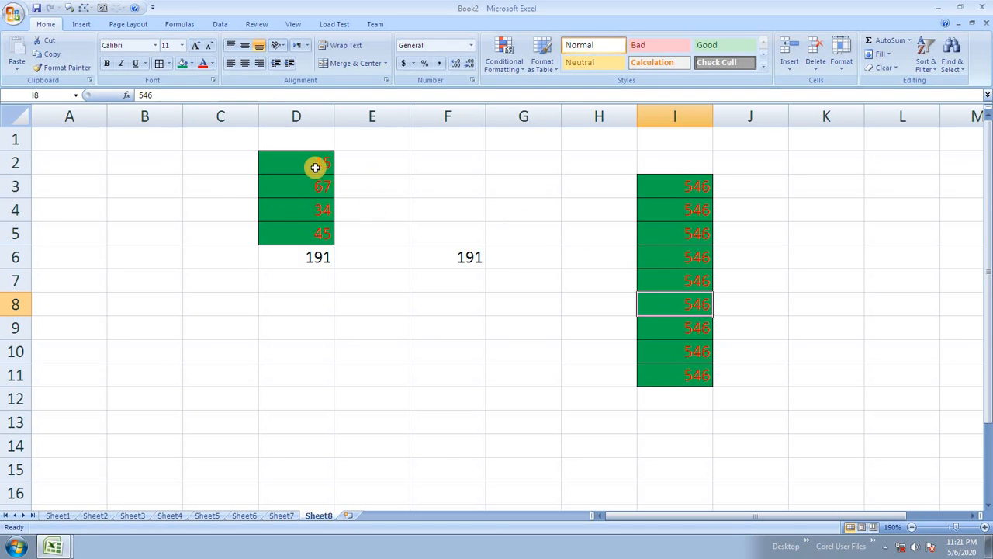
{"action": "left_click_drag", "start_coordinate": [313, 164], "coordinate": [310, 224]}
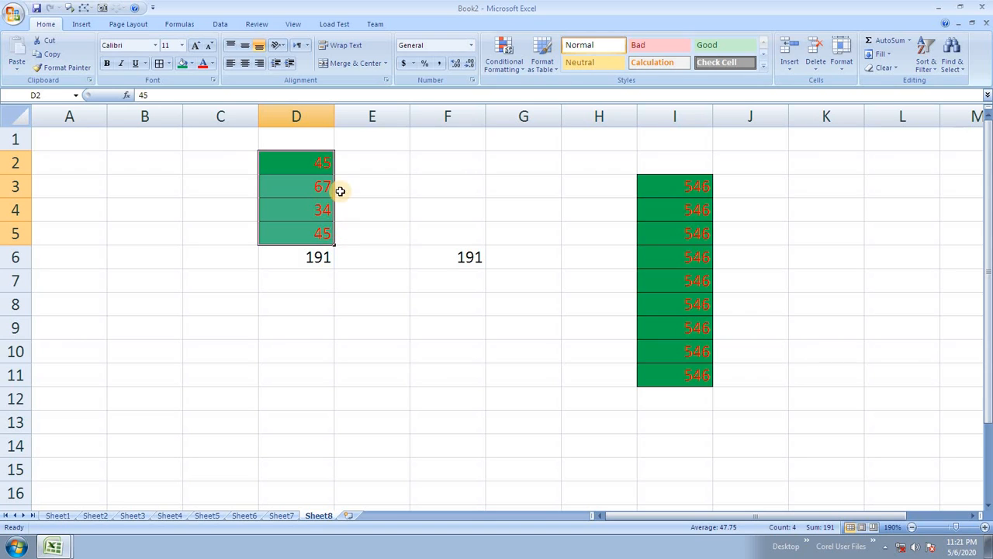
Step: Copy I3:I11 and paste it at B5 with Paste Special, using the Values option
{"action": "left_click_drag", "start_coordinate": [672, 196], "coordinate": [681, 376]}
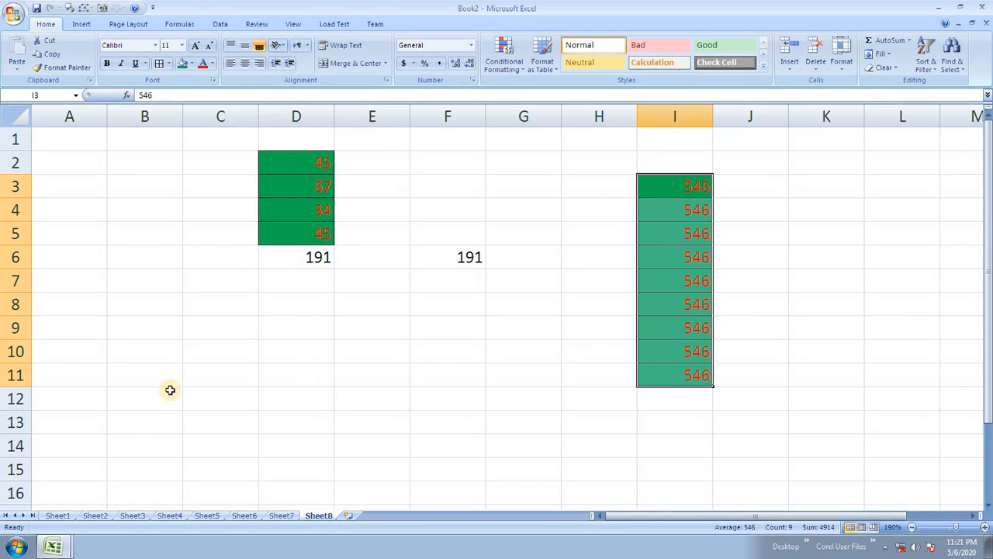
{"action": "key", "text": "ctrl+c"}
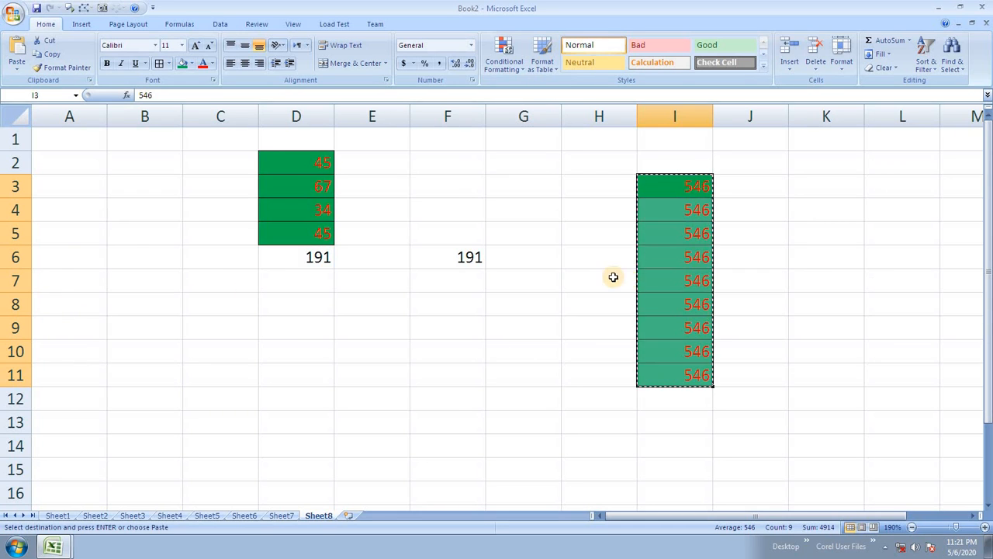
{"action": "left_click", "coordinate": [128, 231]}
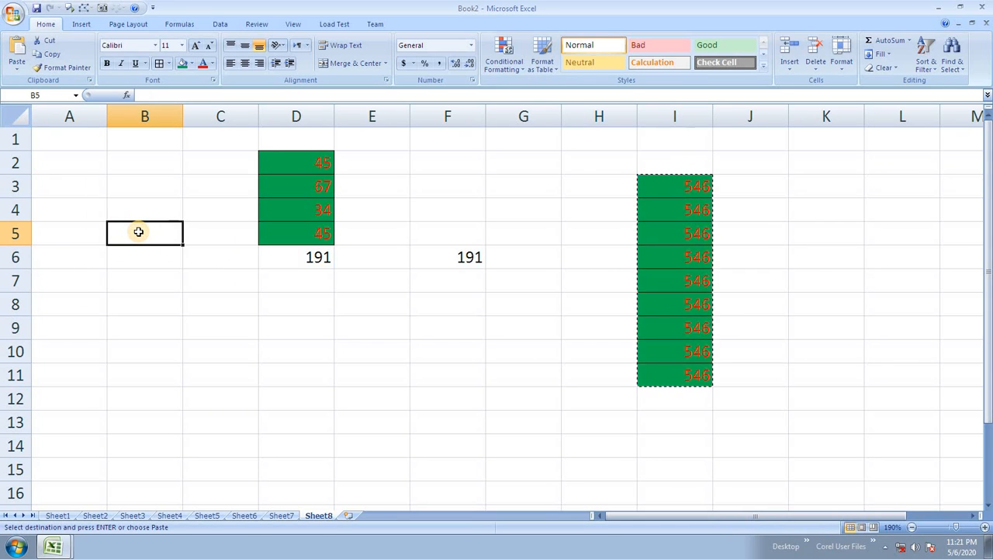
{"action": "key", "text": "ctrl+alt+v"}
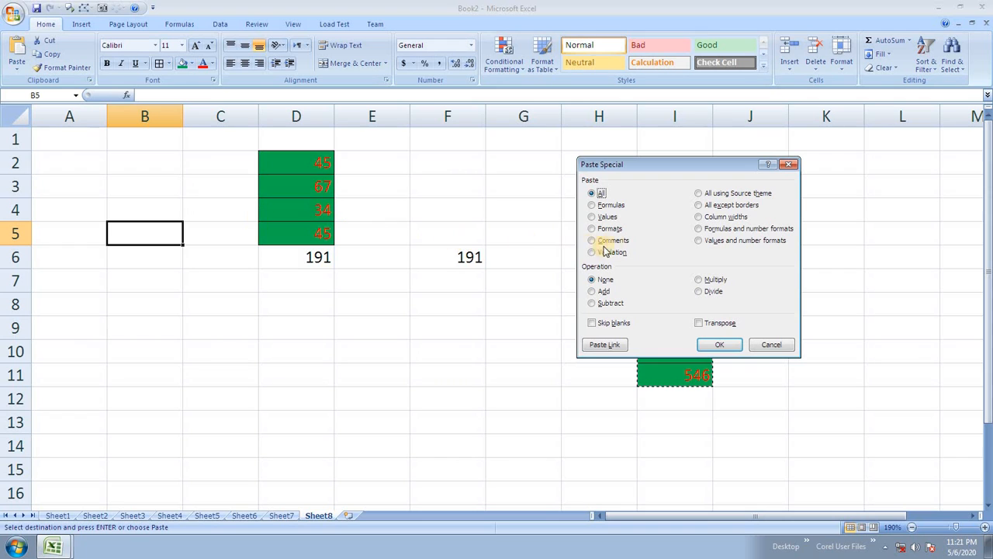
{"action": "left_click", "coordinate": [609, 218]}
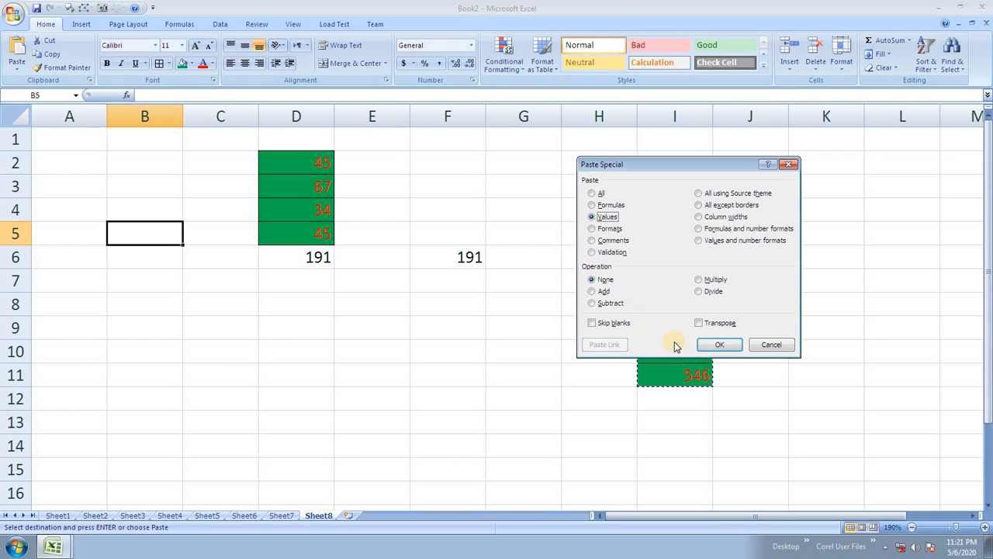
{"action": "left_click", "coordinate": [725, 345]}
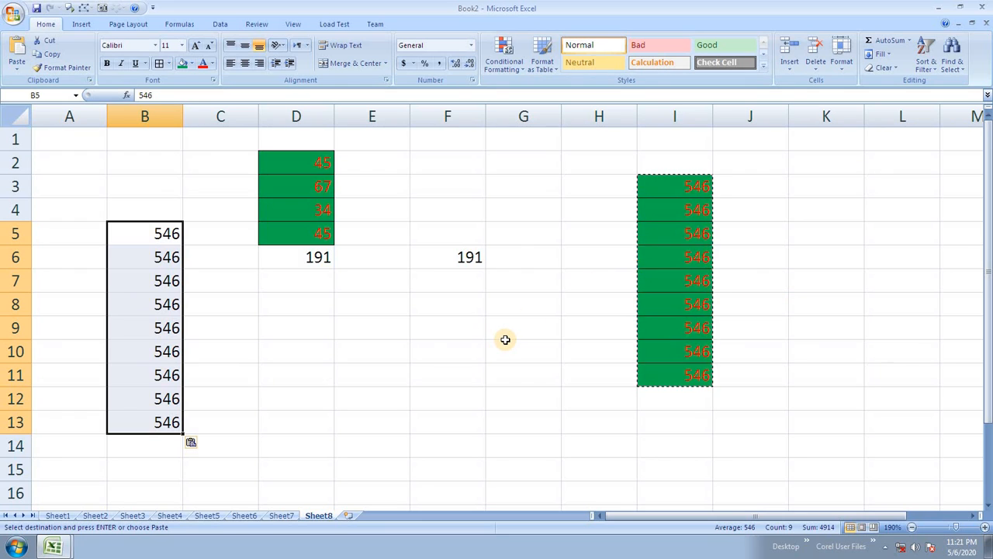
{"action": "left_click", "coordinate": [291, 310]}
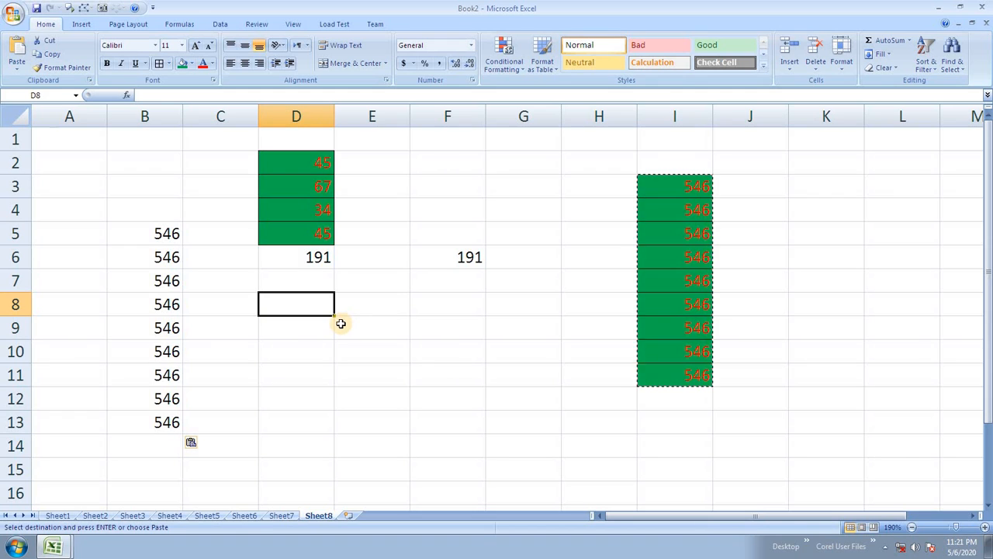
{"action": "key", "text": "Escape"}
{"action": "left_click", "coordinate": [335, 323]}
Step: Copy I3:I11 and paste only its formatting at E10 with Paste Special, using the Formats option
{"action": "left_click_drag", "start_coordinate": [643, 186], "coordinate": [691, 372]}
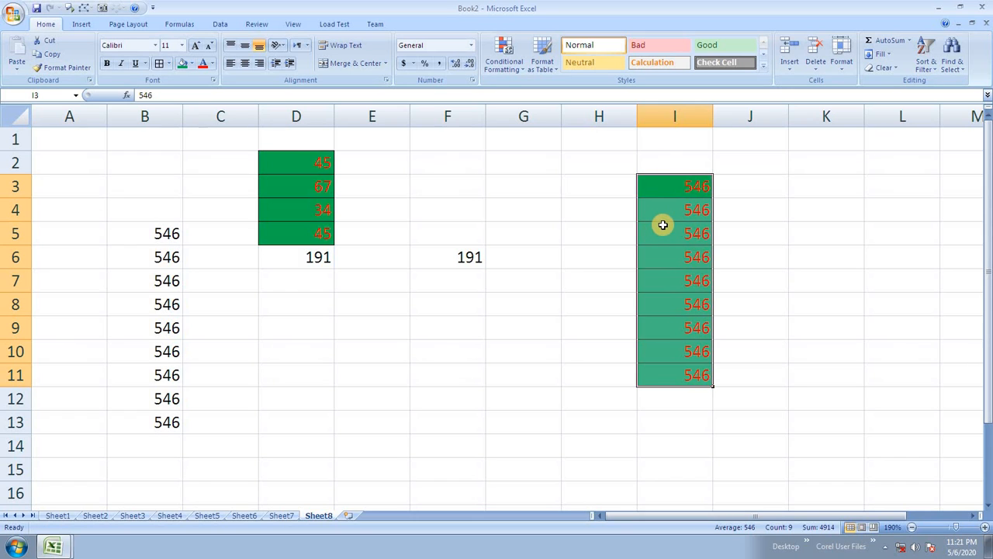
{"action": "key", "text": "ctrl+c"}
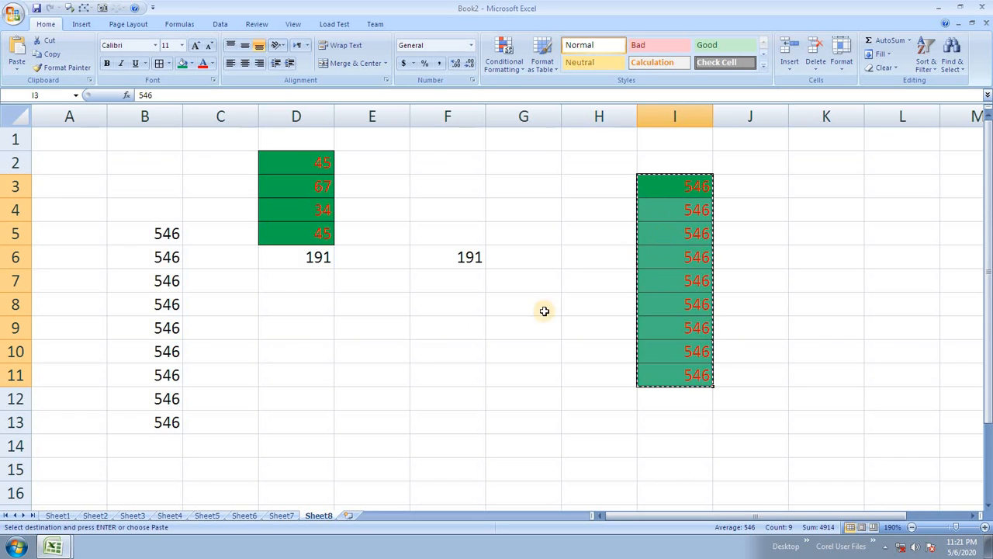
{"action": "left_click", "coordinate": [348, 350]}
{"action": "key", "text": "ctrl+alt+v"}
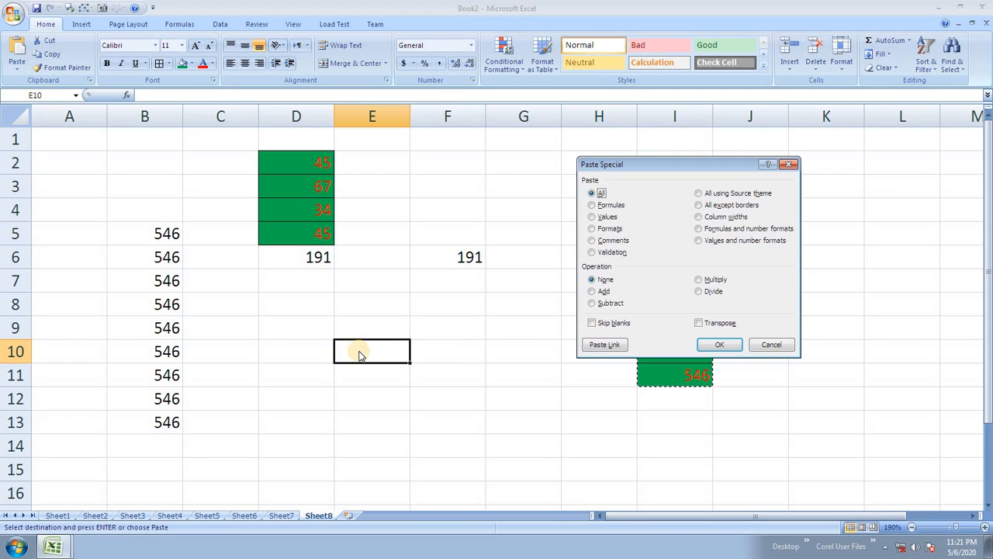
{"action": "left_click", "coordinate": [613, 228]}
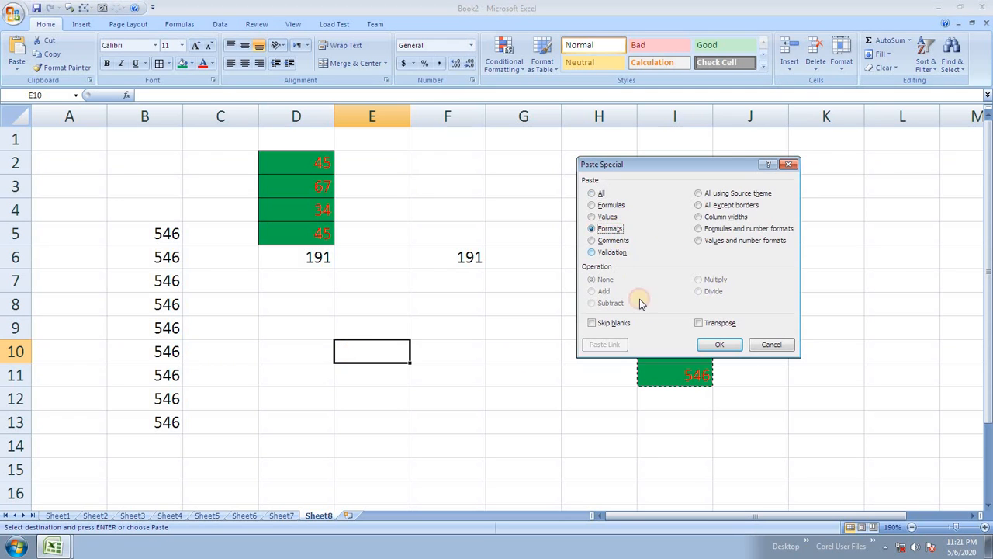
{"action": "left_click", "coordinate": [726, 345]}
{"action": "left_click", "coordinate": [395, 365]}
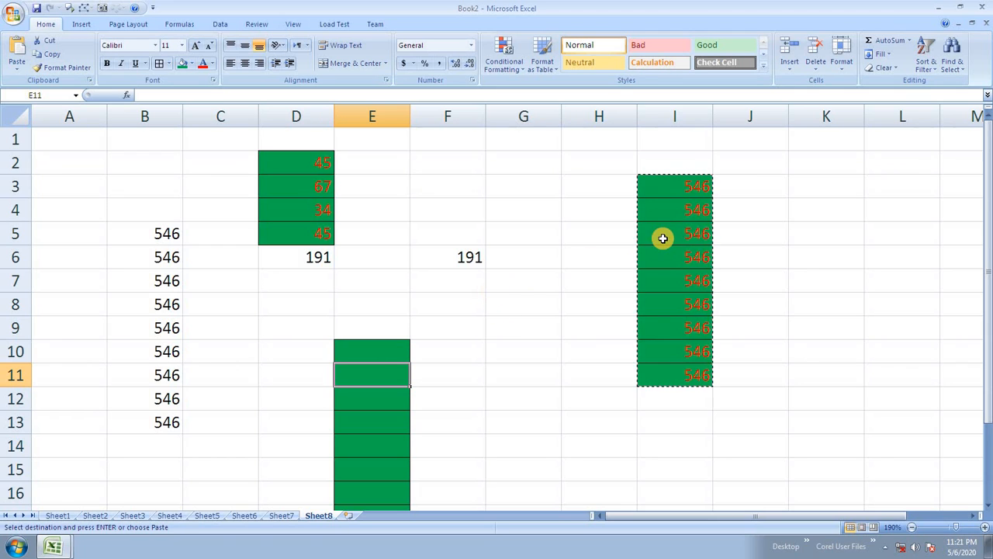
{"action": "key", "text": "Escape"}
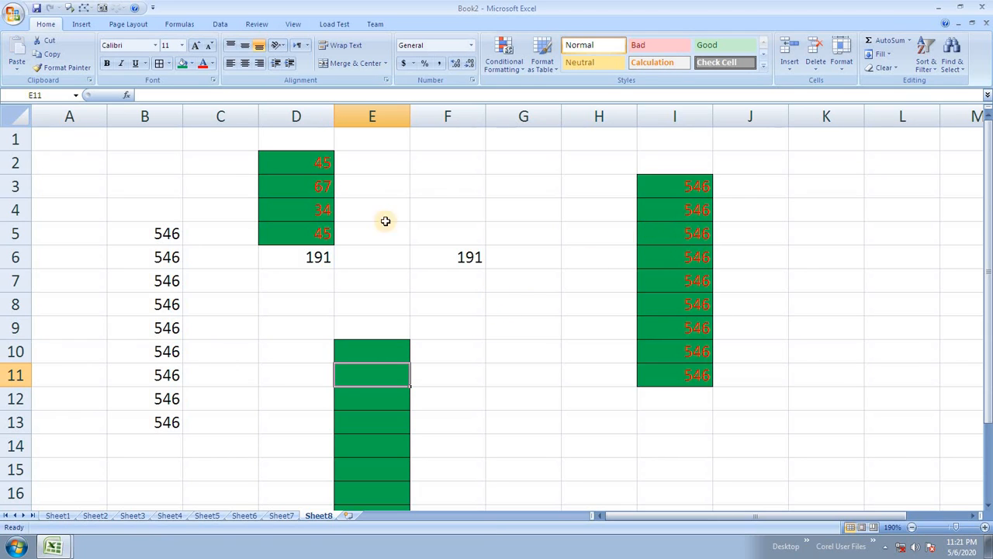
Step: Enter the text HARTRON in cell E35, in the empty area below the existing data on Sheet8
{"action": "left_click_drag", "start_coordinate": [682, 186], "coordinate": [687, 384]}
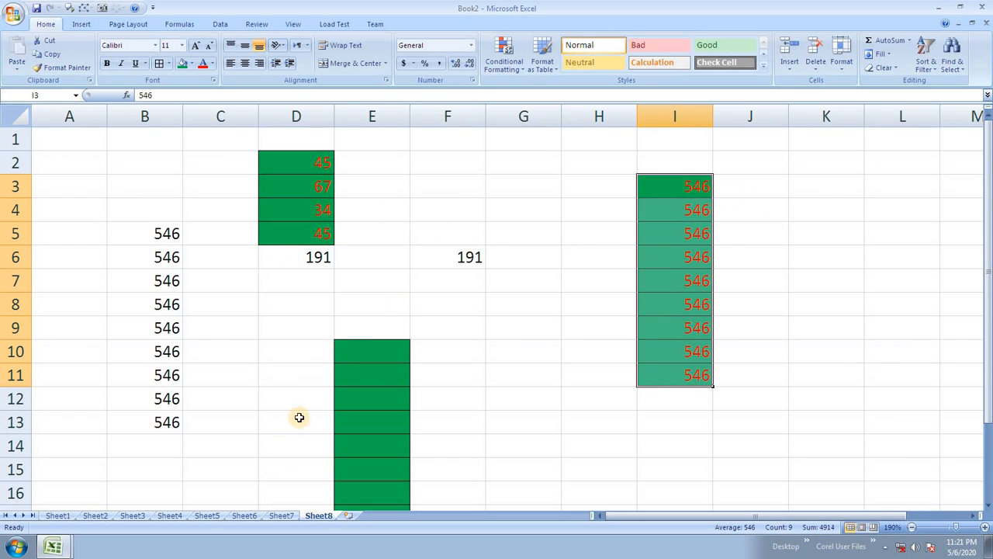
{"action": "scroll", "coordinate": [321, 416], "scroll_direction": "down", "scroll_amount": 9}
{"action": "left_click", "coordinate": [371, 310]}
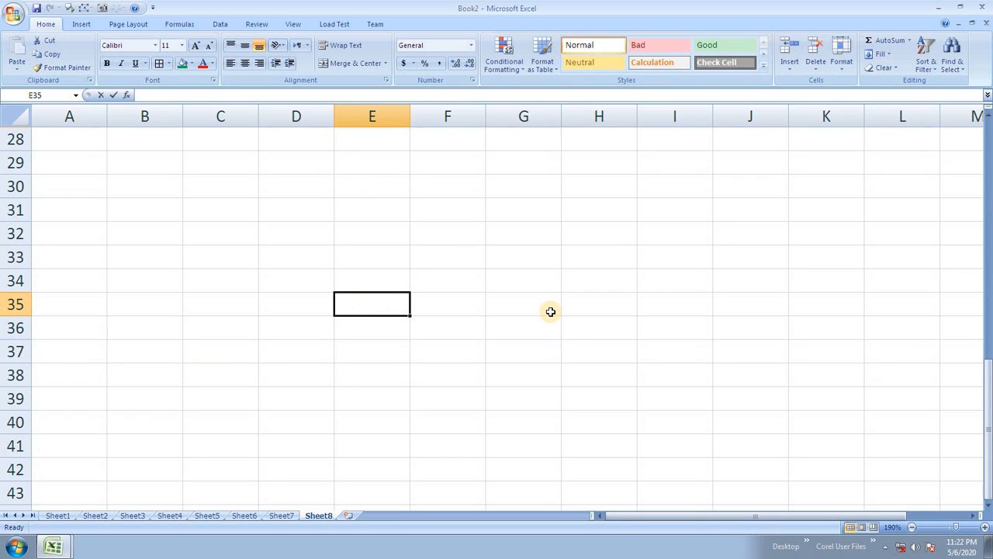
{"action": "type", "text": "HARTRON"}
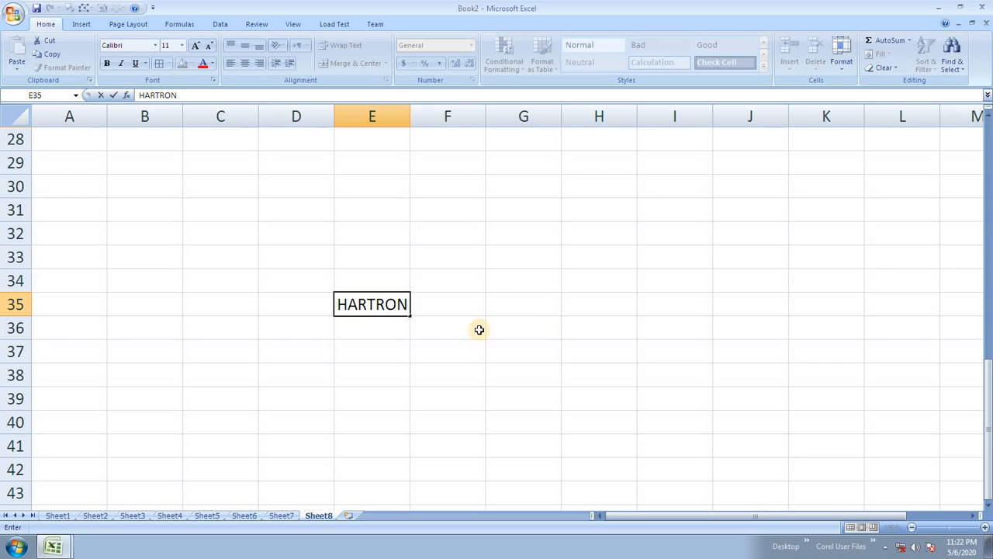
{"action": "left_click", "coordinate": [430, 323]}
{"action": "left_click", "coordinate": [362, 298]}
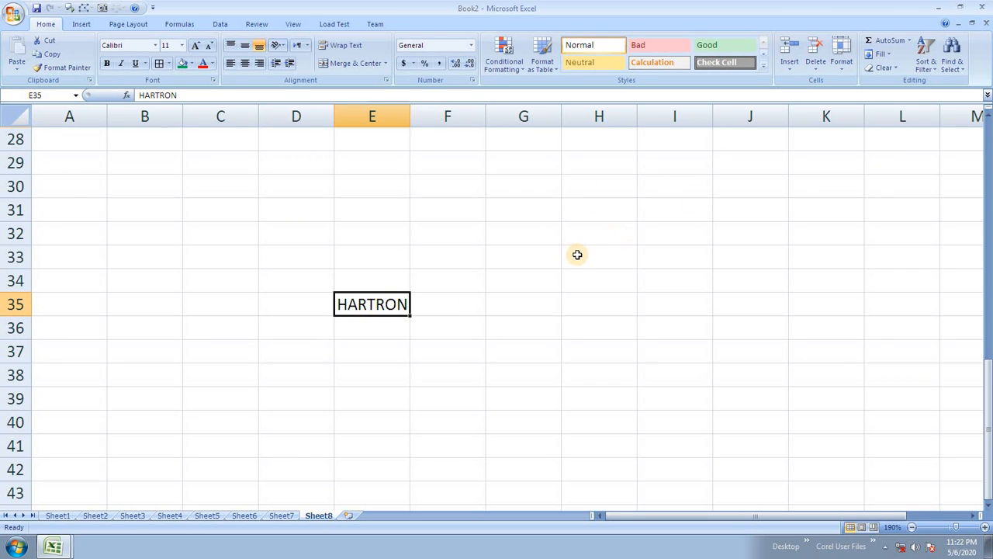
Step: Copy cell E35 and paste it at H33 using Paste as Picture
{"action": "key", "text": "ctrl+c"}
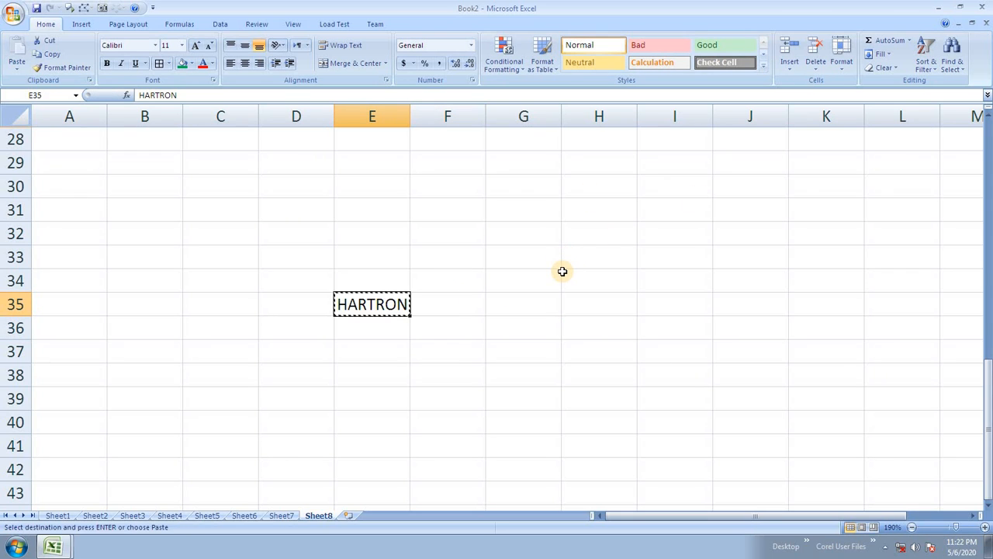
{"action": "left_click", "coordinate": [627, 256]}
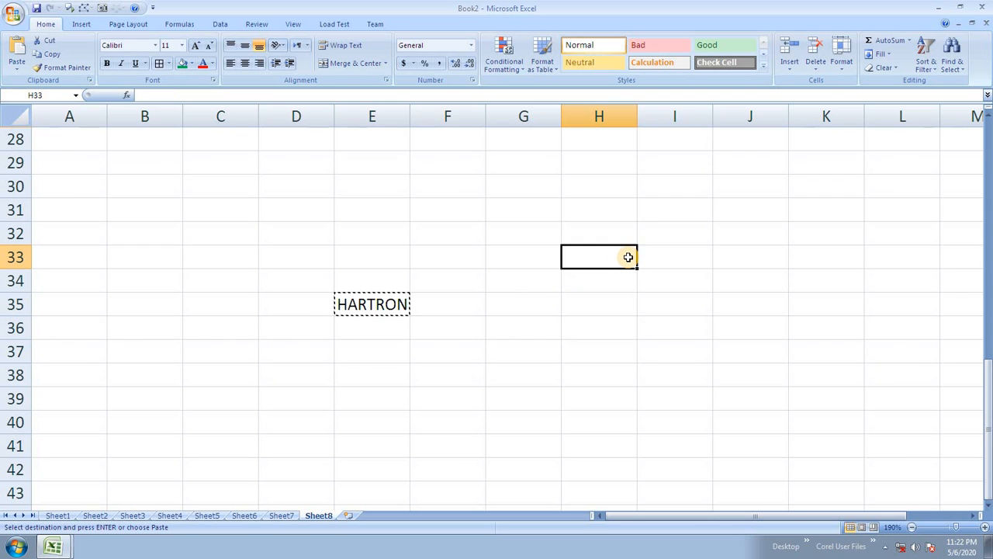
{"action": "key", "text": "ctrl+alt+v"}
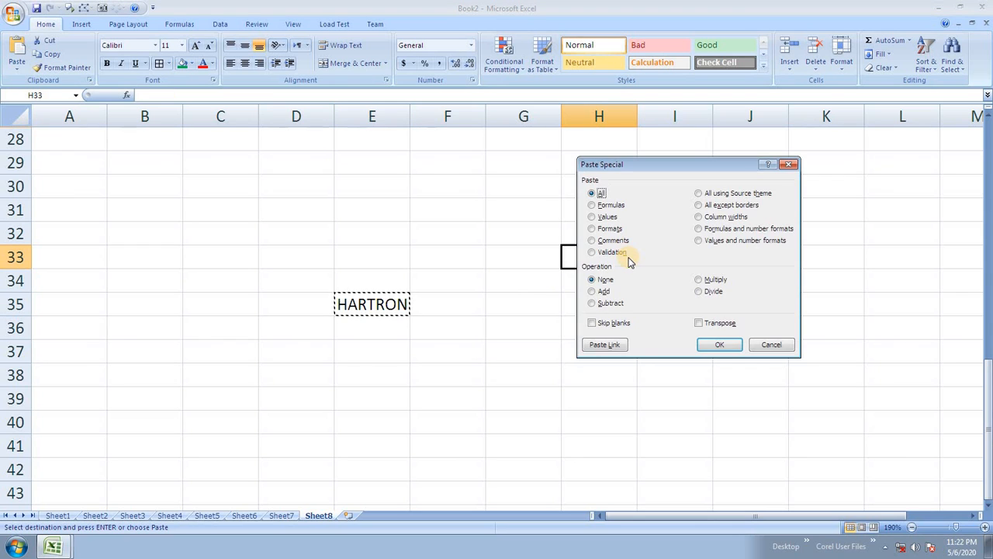
{"action": "key", "text": "Escape"}
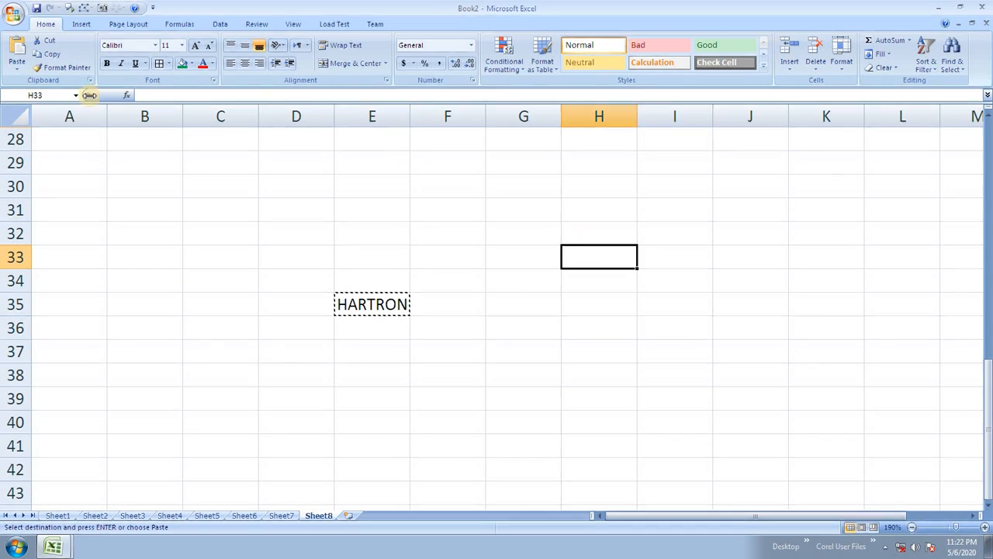
{"action": "left_click", "coordinate": [17, 69]}
{"action": "mouse_move", "coordinate": [78, 193]}
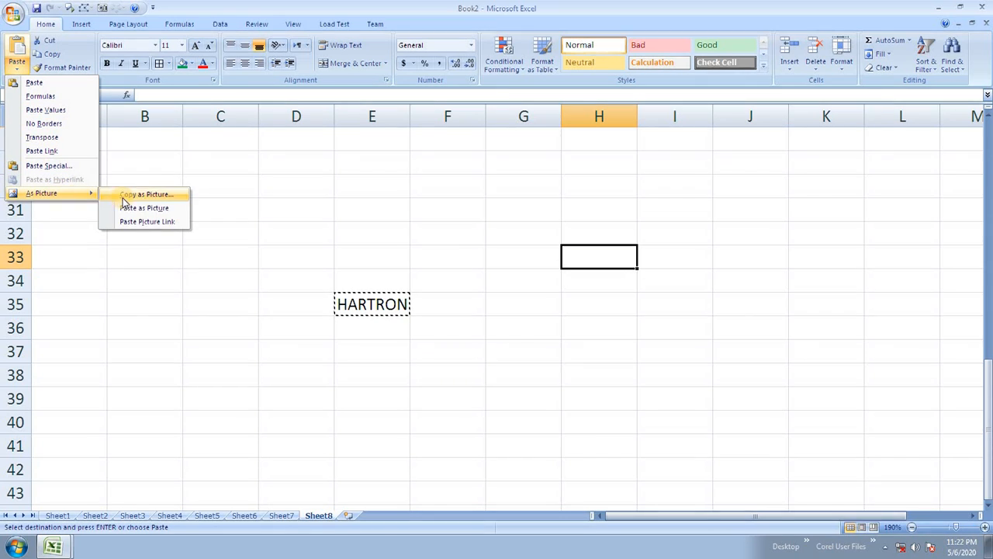
{"action": "left_click", "coordinate": [152, 209]}
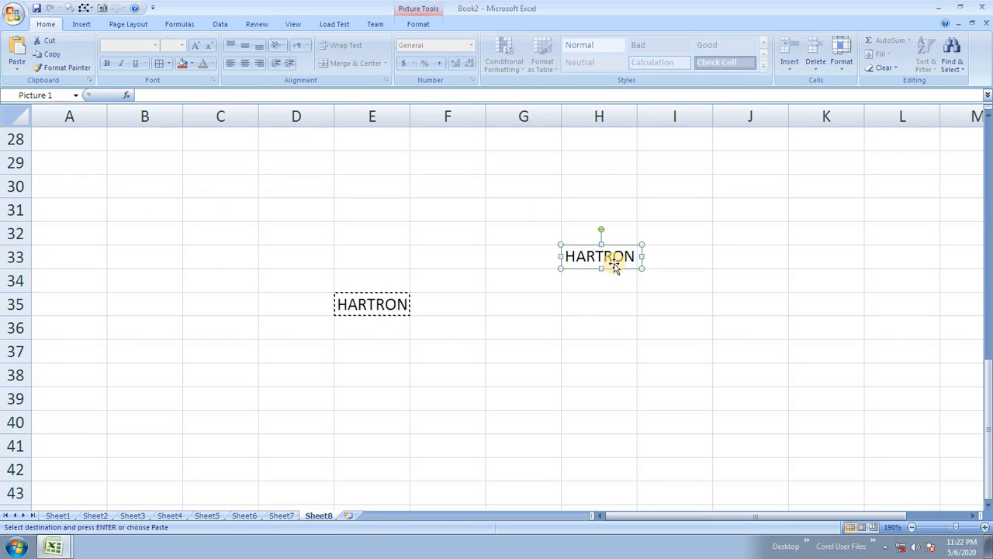
Step: Move the HARTRON picture up over rows 30 to 33 and enlarge it to about 0.73" high by 2.49" wide
{"action": "left_click_drag", "start_coordinate": [612, 255], "coordinate": [649, 194]}
{"action": "left_click", "coordinate": [709, 248]}
{"action": "left_click", "coordinate": [721, 219]}
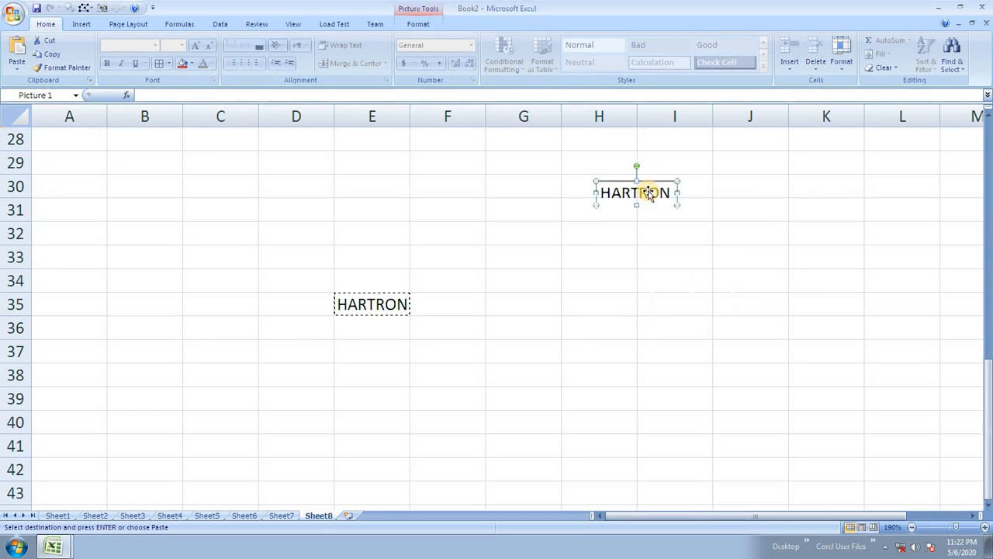
{"action": "left_click", "coordinate": [424, 28]}
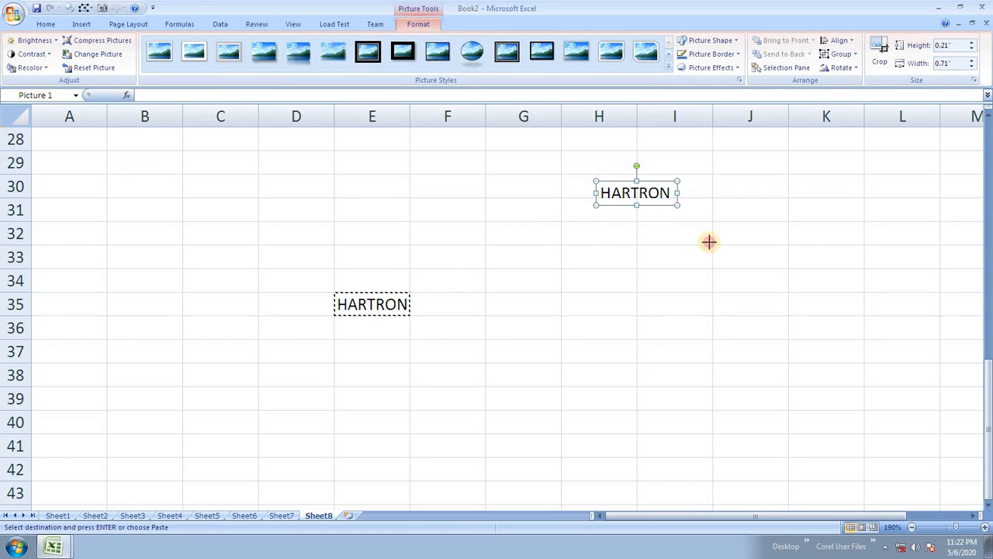
{"action": "left_click_drag", "start_coordinate": [709, 242], "coordinate": [734, 263]}
{"action": "left_click_drag", "start_coordinate": [734, 217], "coordinate": [648, 209]}
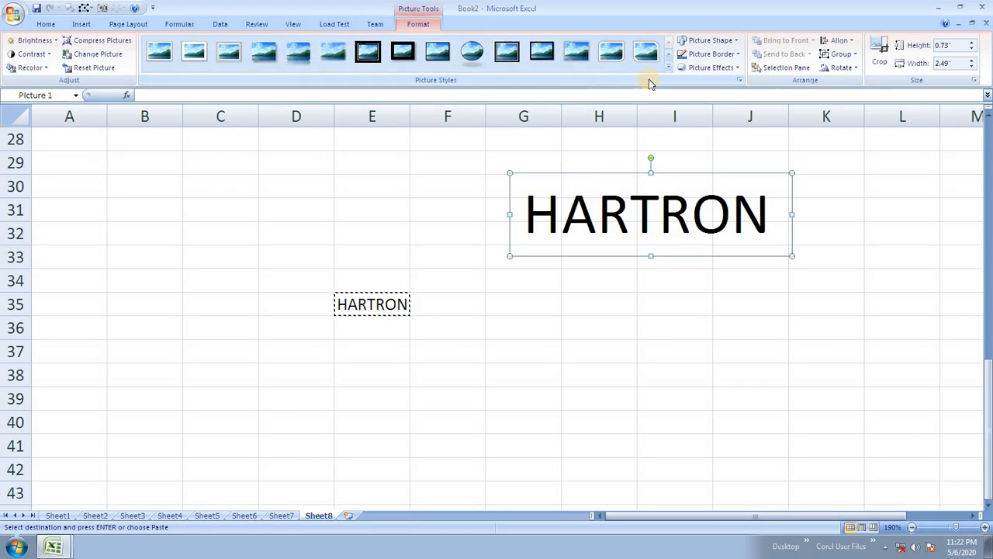
Step: Look through the available picture styles for the HARTRON picture without applying one, and cancel the copy selection
{"action": "left_click", "coordinate": [667, 68]}
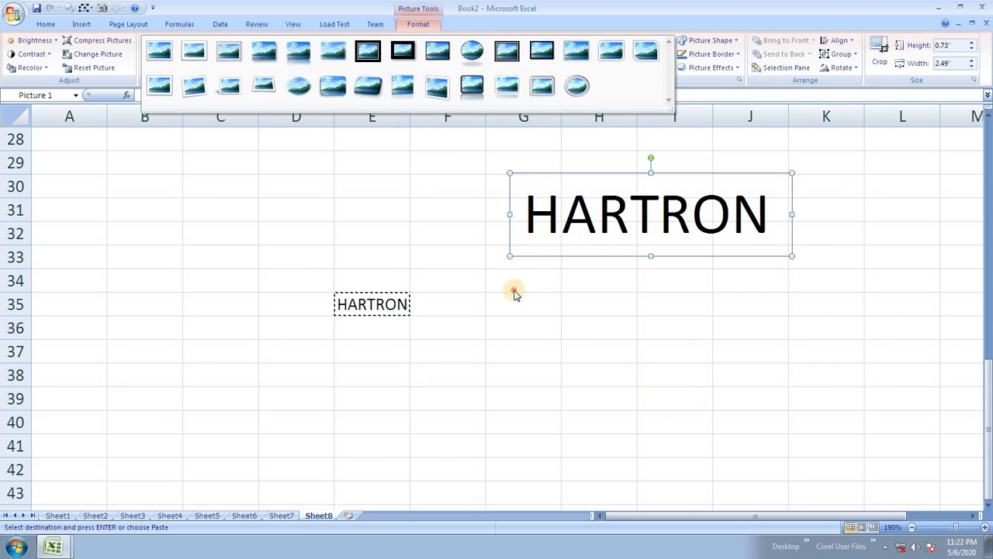
{"action": "left_click", "coordinate": [440, 309]}
{"action": "key", "text": "Escape"}
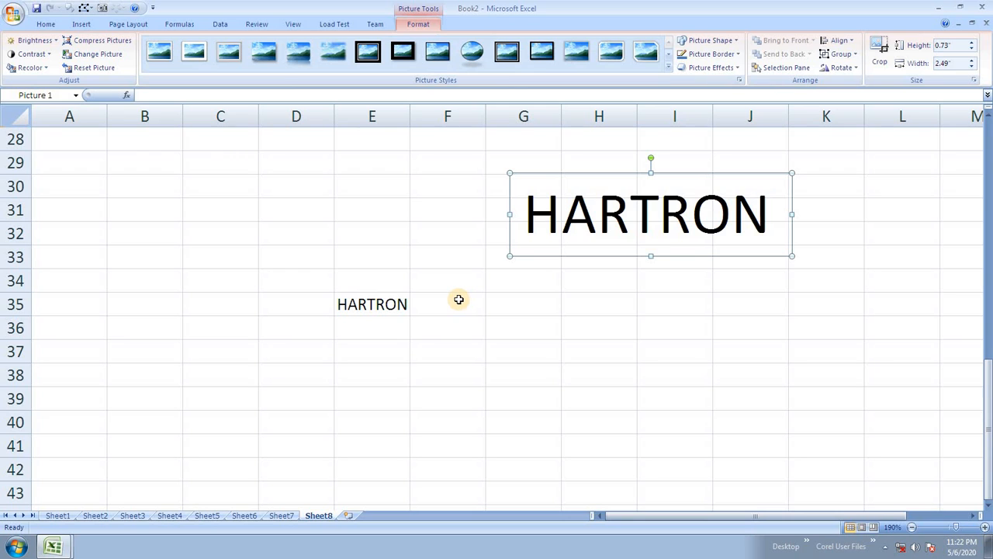
{"action": "left_click", "coordinate": [67, 186]}
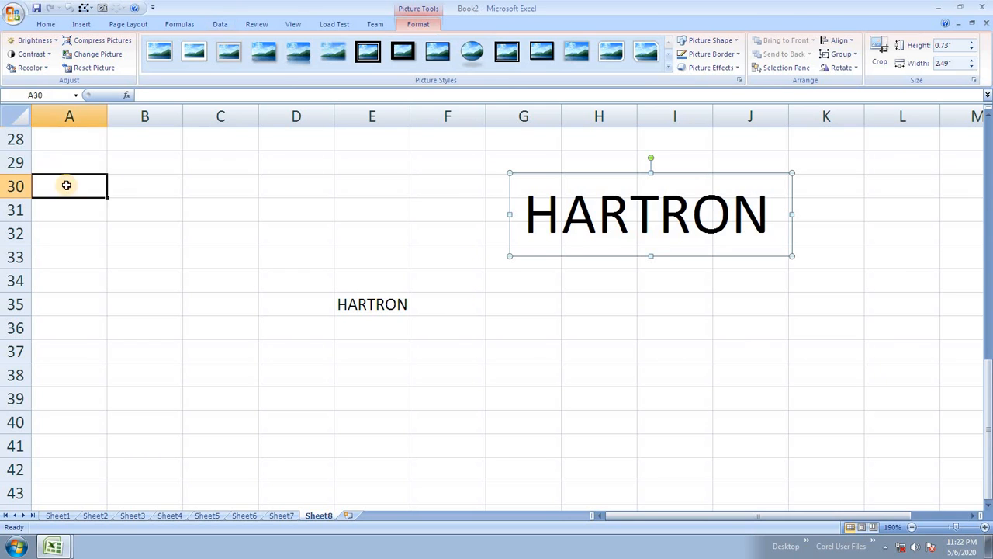
Step: Insert a new worksheet and enter the heading Name in E5 and a person's first name in E6
{"action": "left_click", "coordinate": [348, 515]}
{"action": "scroll", "coordinate": [344, 313], "scroll_direction": "up", "scroll_amount": 1, "text": "ctrl"}
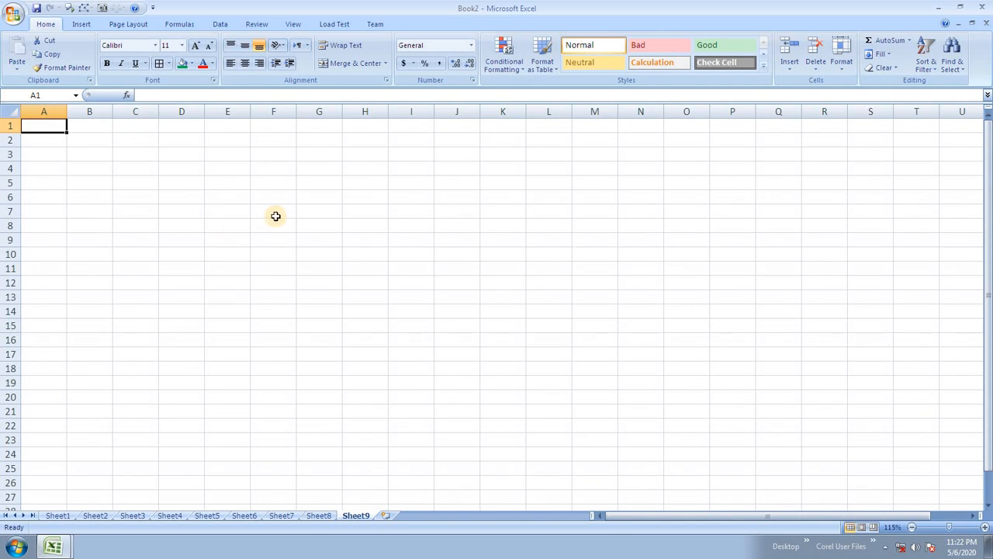
{"action": "left_click", "coordinate": [217, 184]}
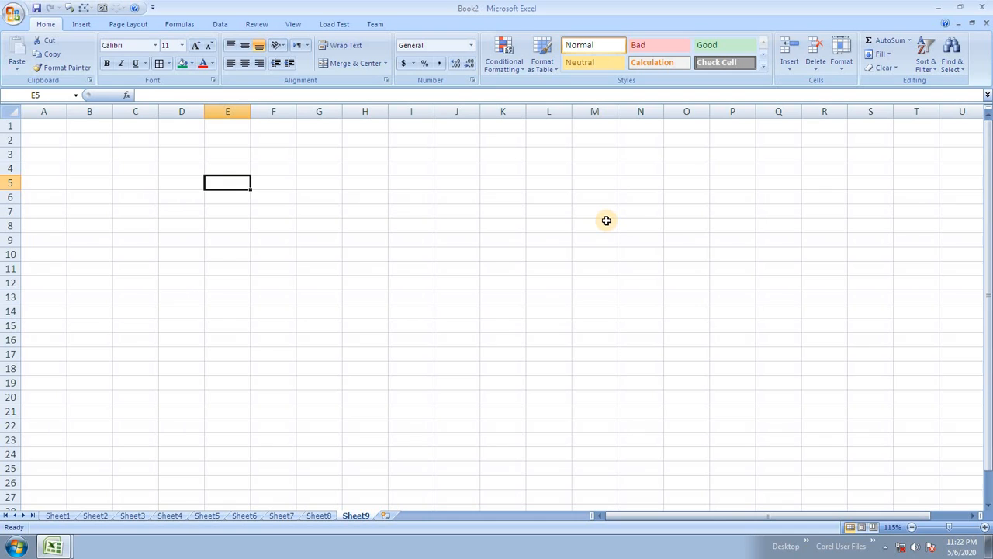
{"action": "type", "text": "nAM"}
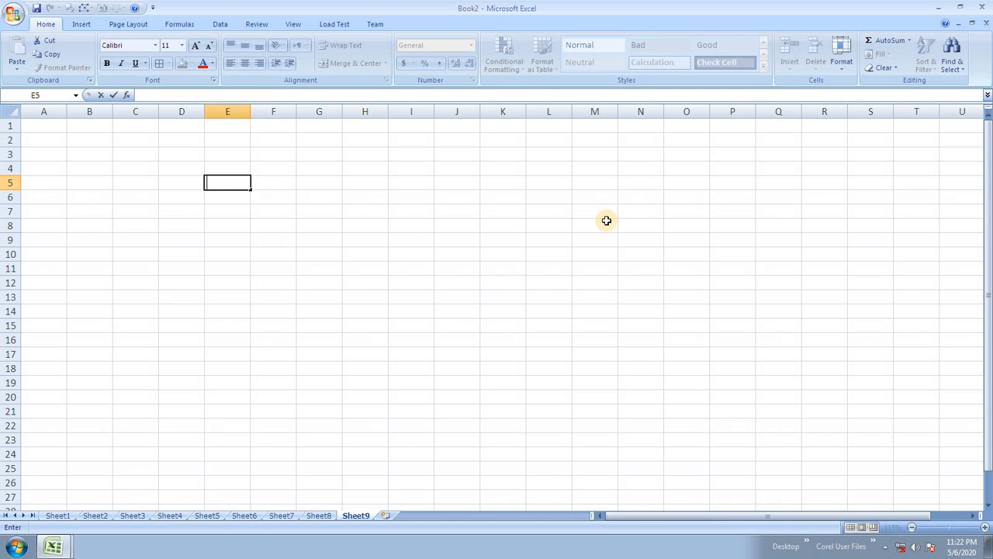
{"action": "key", "text": "Return"}
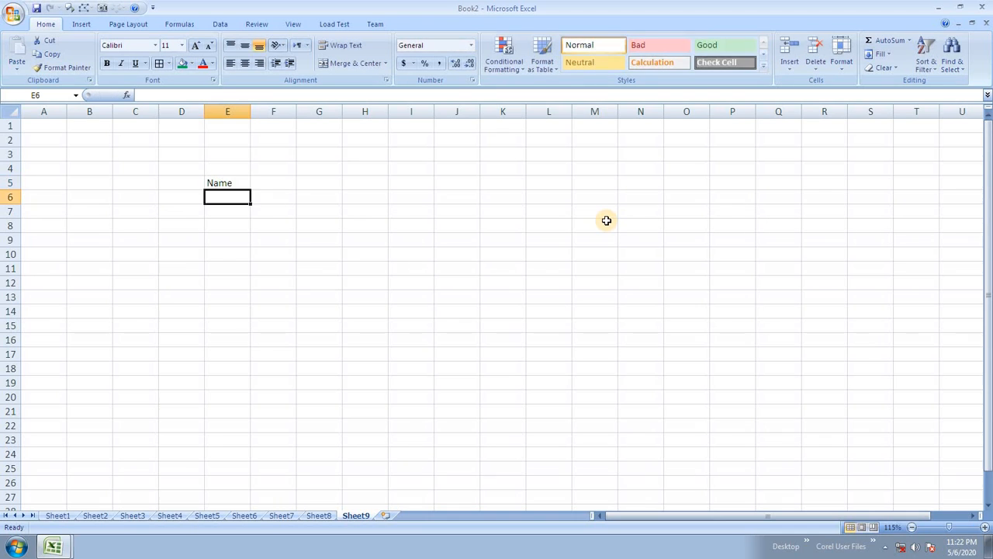
{"action": "type", "text": "Ra,"}
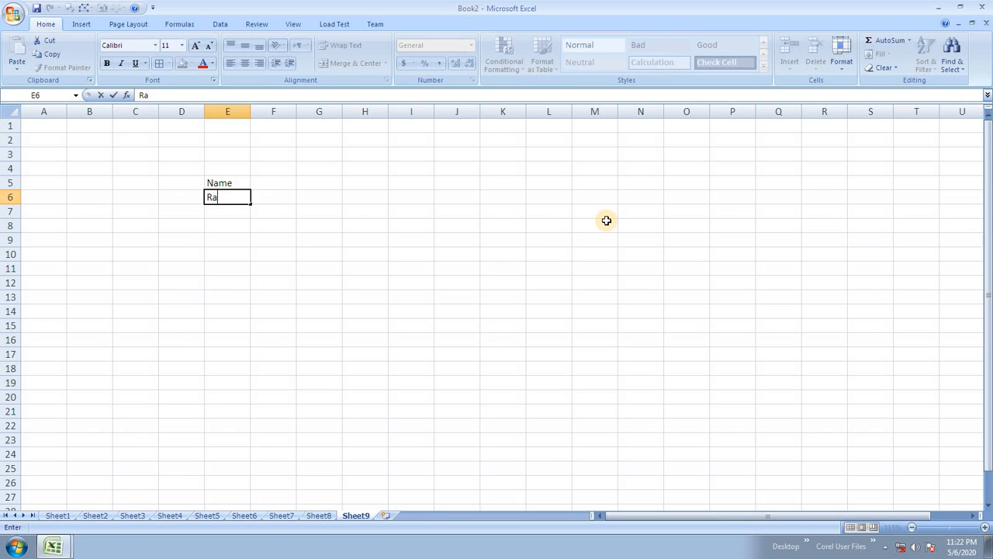
{"action": "key", "text": "Return"}
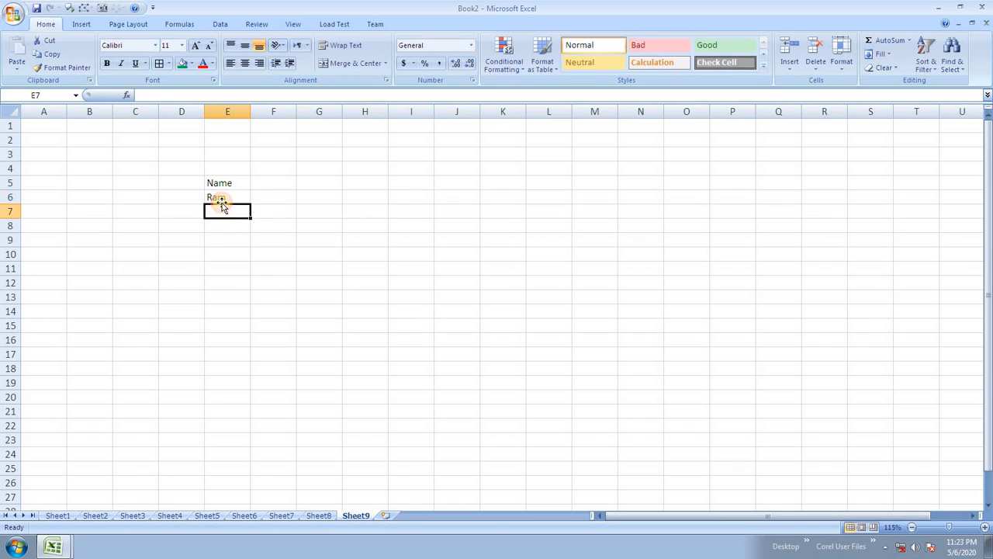
Step: Fill the name series from E6 down to E12, leaving E13 empty
{"action": "left_click", "coordinate": [223, 199]}
{"action": "left_click_drag", "start_coordinate": [252, 205], "coordinate": [244, 299]}
{"action": "left_click", "coordinate": [239, 301]}
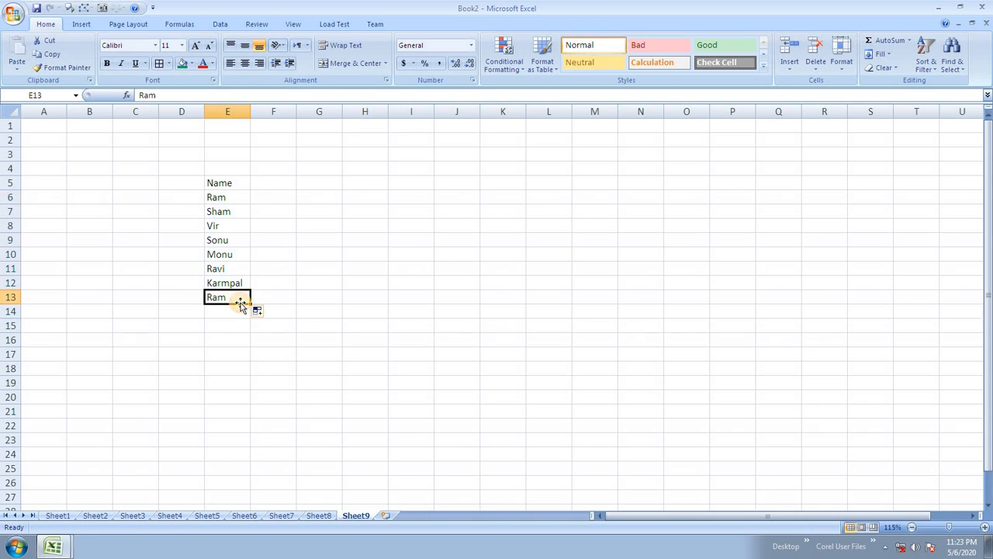
{"action": "left_click", "coordinate": [259, 335]}
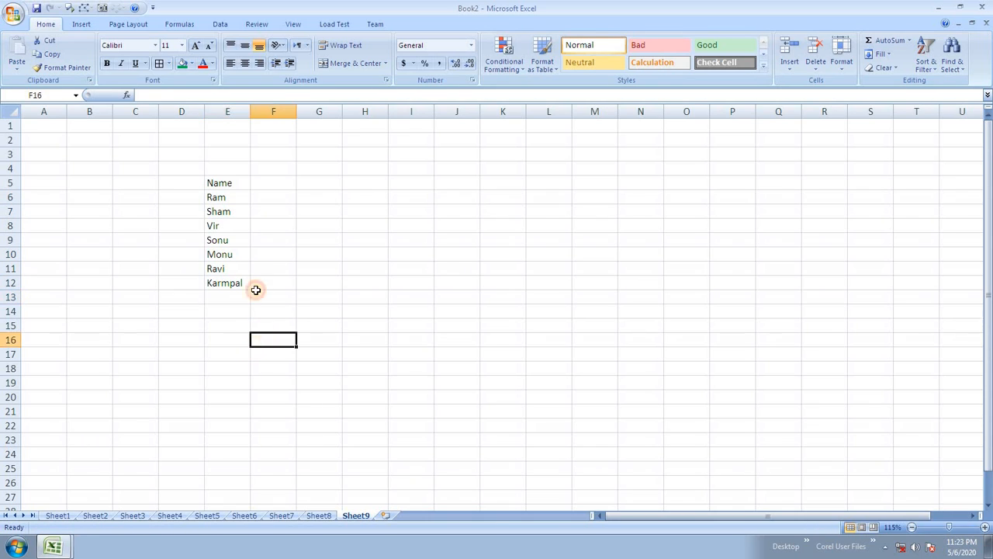
Step: Copy E5:E12 and paste it at J5 as a row with Paste Special, using the Transpose option
{"action": "left_click_drag", "start_coordinate": [229, 184], "coordinate": [215, 282]}
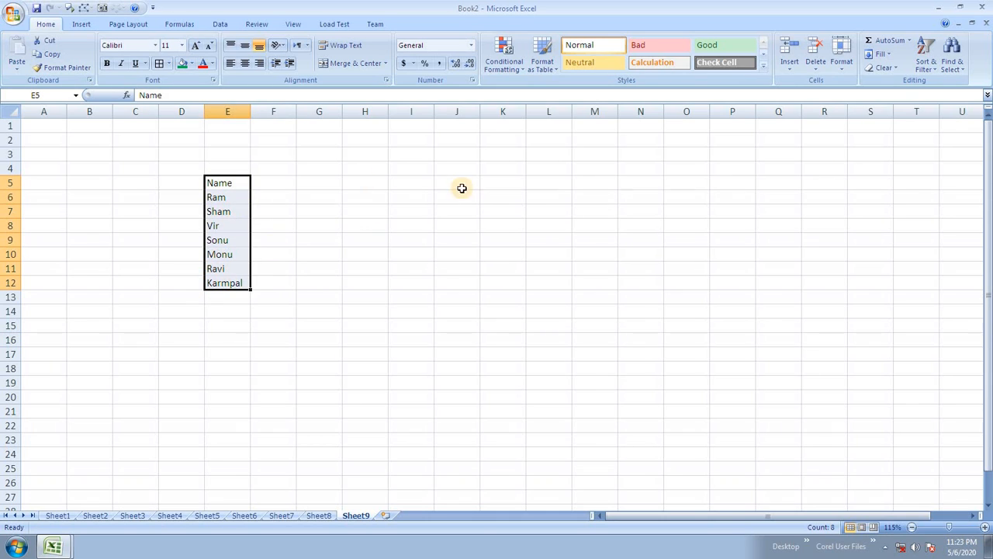
{"action": "key", "text": "ctrl+c"}
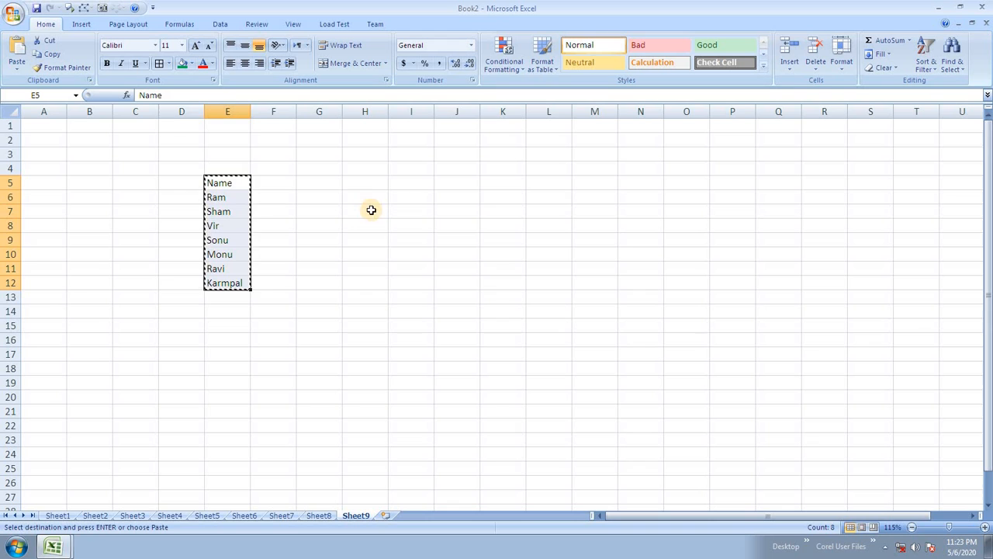
{"action": "left_click", "coordinate": [437, 183]}
{"action": "key", "text": "ctrl+alt+v"}
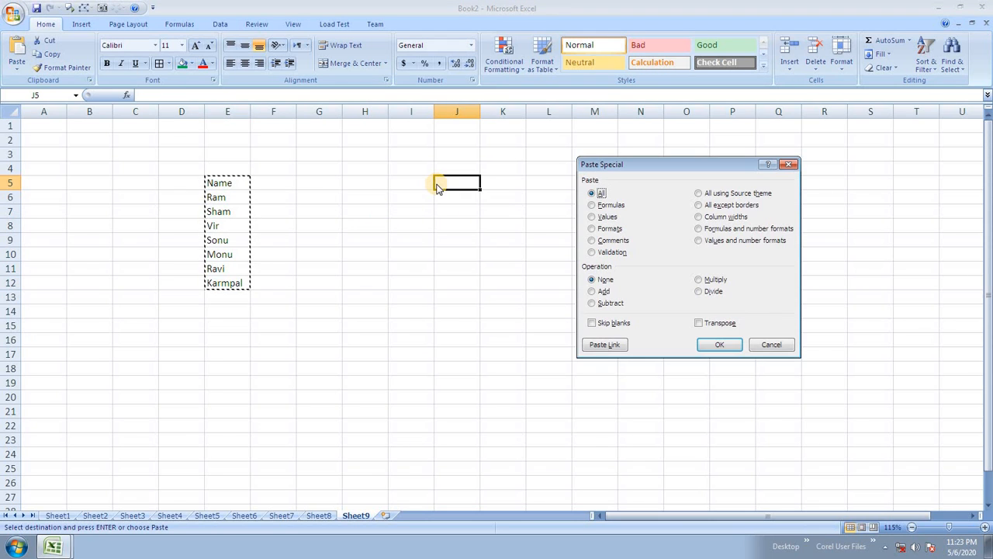
{"action": "left_click", "coordinate": [726, 325]}
{"action": "left_click", "coordinate": [721, 344]}
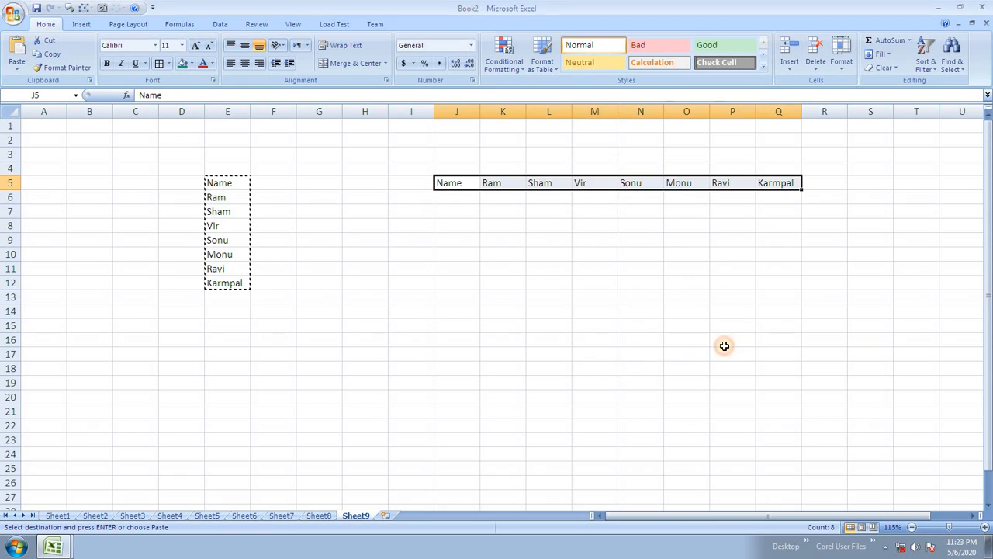
Step: Clear the transposed names from J5:Q5
{"action": "left_click", "coordinate": [528, 259]}
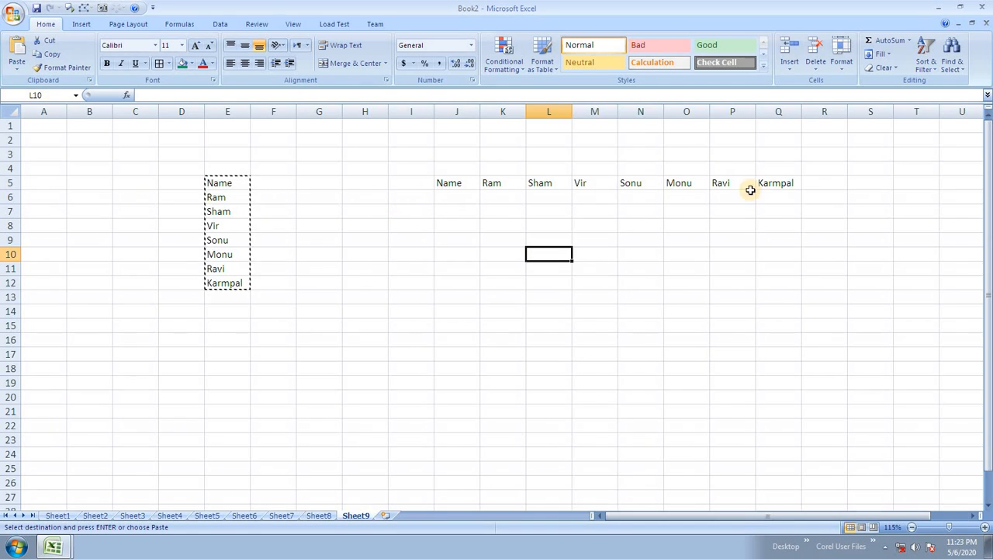
{"action": "left_click_drag", "start_coordinate": [450, 183], "coordinate": [788, 184]}
{"action": "key", "text": "Delete"}
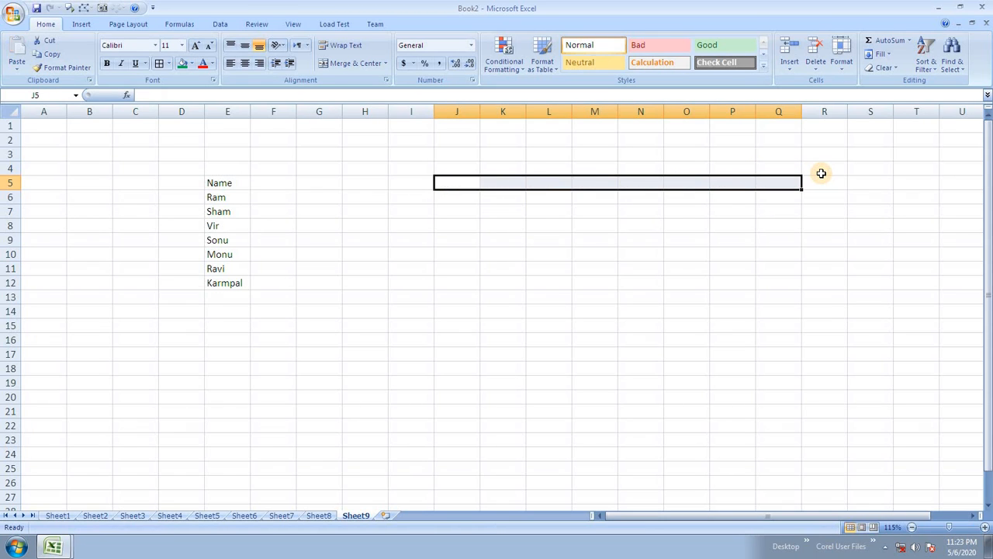
Step: Enter the heading Fess in F5 and the amounts 4564, 2343 and 5655 in F6:F8
{"action": "left_click", "coordinate": [290, 189]}
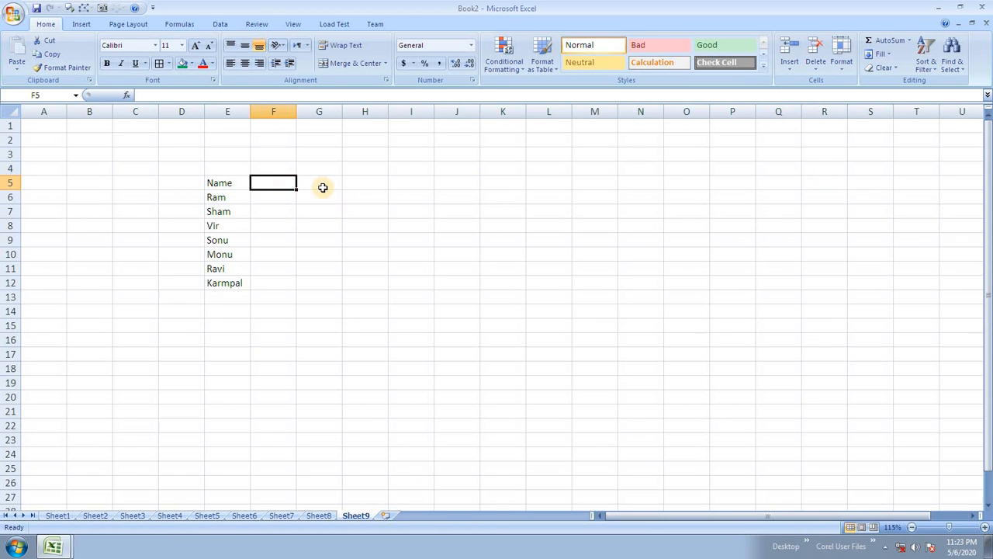
{"action": "type", "text": "fe"}
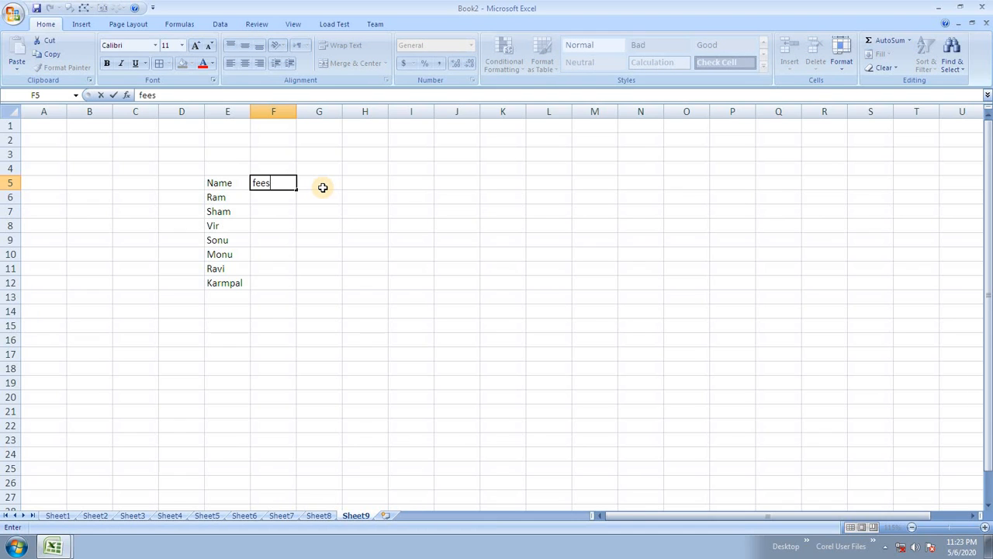
{"action": "type", "text": "ss"}
{"action": "key", "text": "Return"}
{"action": "type", "text": "4564"}
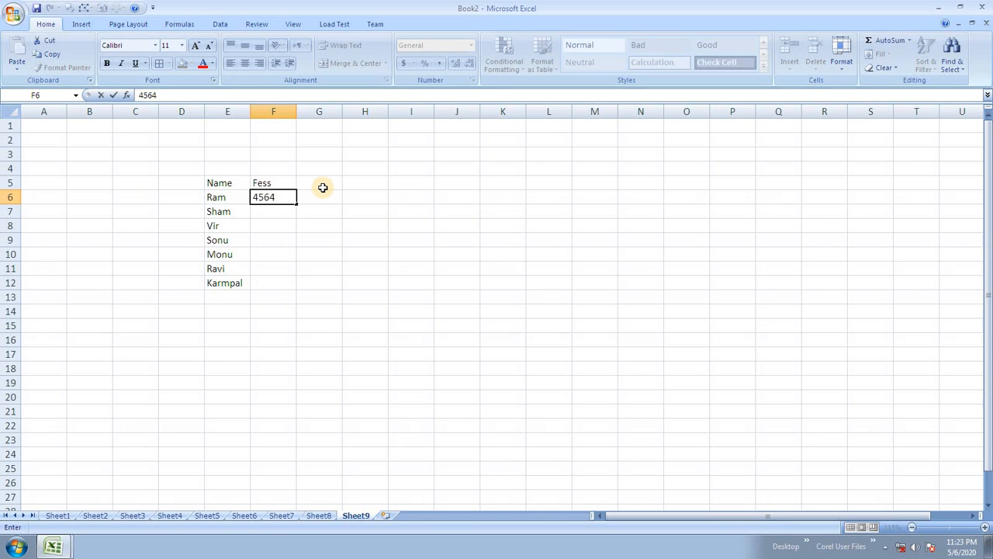
{"action": "key", "text": "Return"}
{"action": "type", "text": "2343"}
{"action": "key", "text": "Return"}
{"action": "type", "text": "5655"}
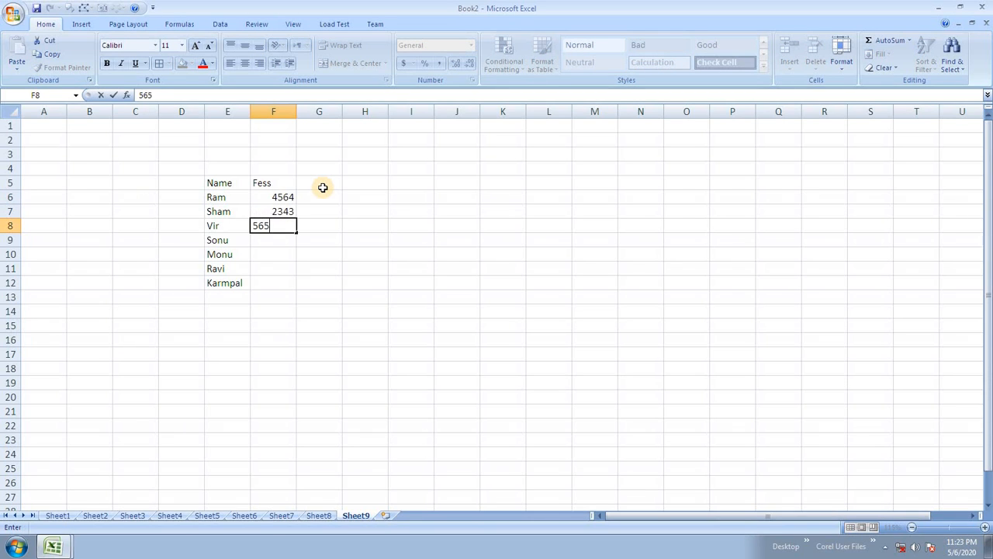
{"action": "key", "text": "Return"}
Step: Complete the Fess column with 3432, 4542, 5656 and 3433 in F9:F12
{"action": "key", "text": "Return"}
{"action": "type", "text": "4"}
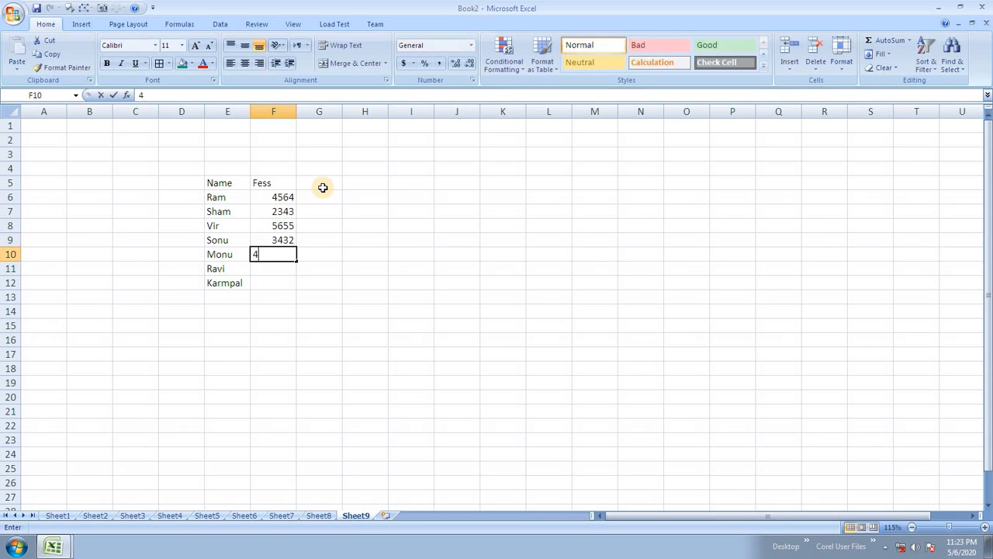
{"action": "type", "text": "542"}
{"action": "key", "text": "Return"}
{"action": "type", "text": "5656"}
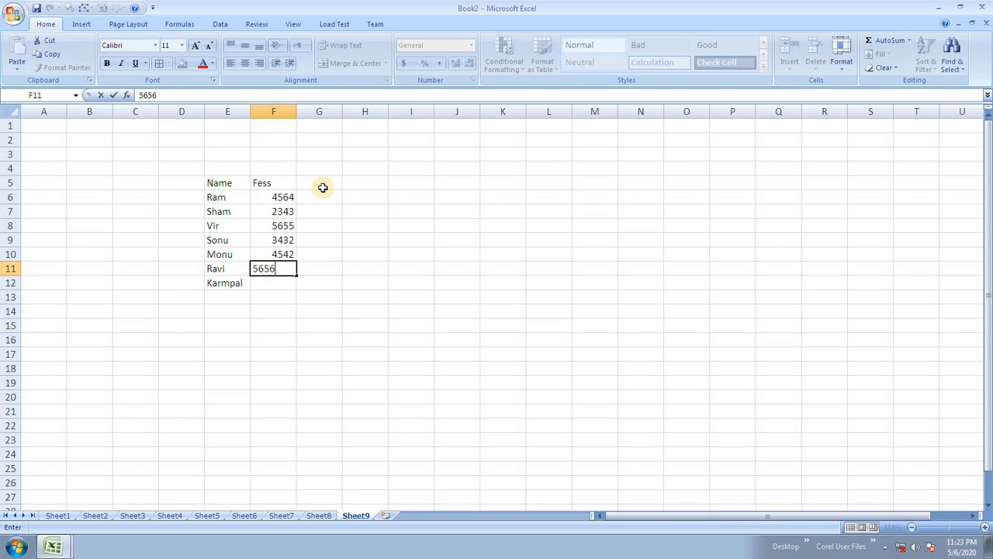
{"action": "key", "text": "Return"}
{"action": "type", "text": "3433"}
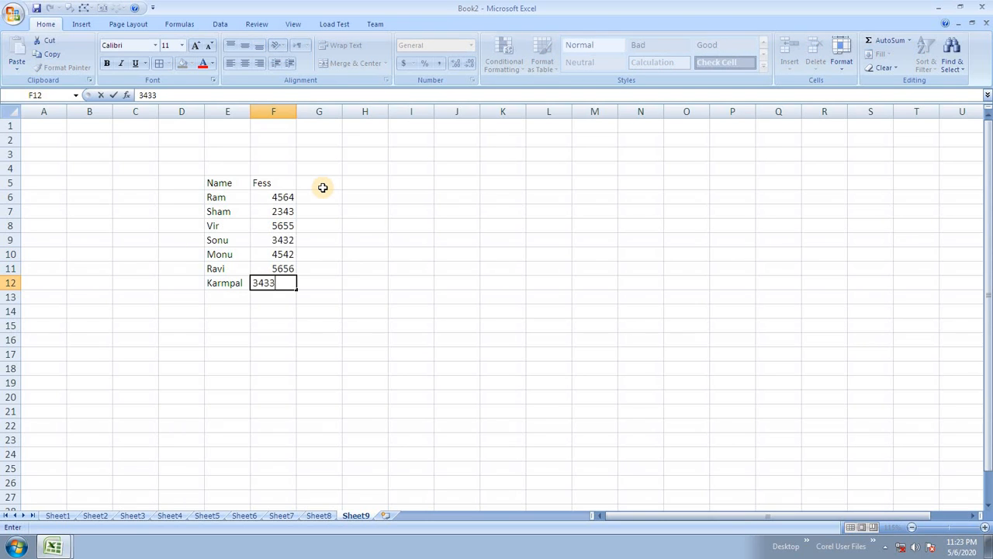
{"action": "left_click", "coordinate": [369, 324]}
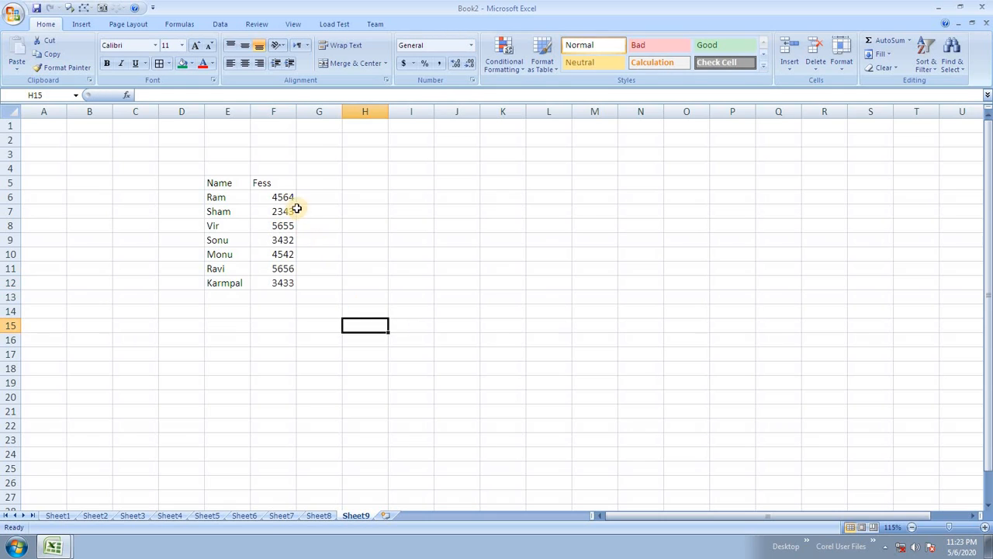
Step: Copy the Name and Fess table in E5:F12 and paste it at K5
{"action": "left_click_drag", "start_coordinate": [287, 198], "coordinate": [277, 283]}
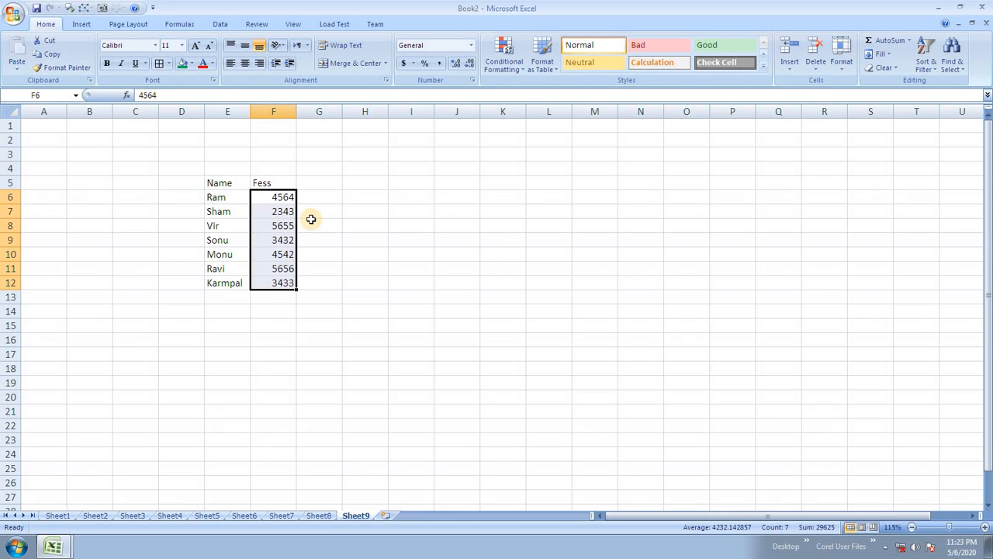
{"action": "left_click_drag", "start_coordinate": [218, 183], "coordinate": [266, 280]}
{"action": "key", "text": "ctrl+c"}
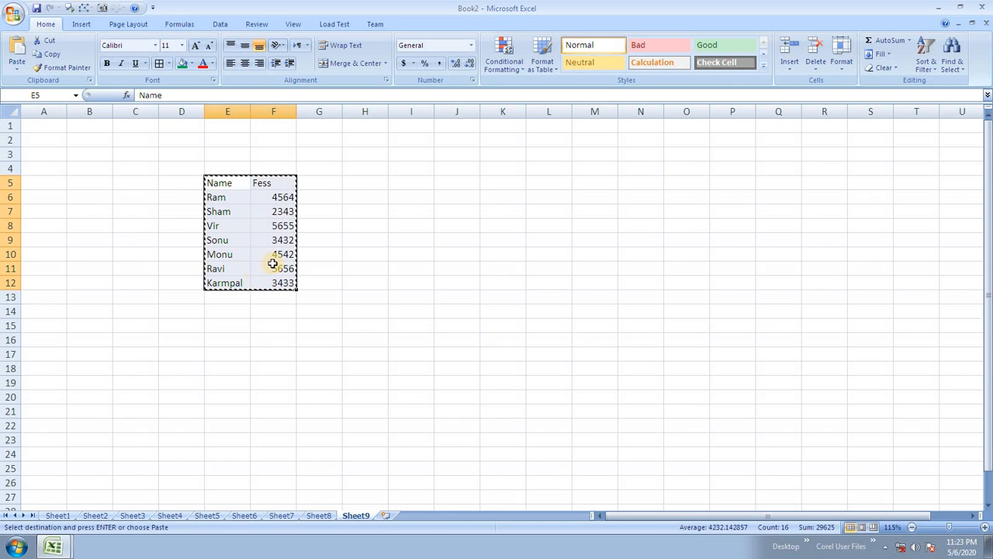
{"action": "left_click", "coordinate": [495, 182]}
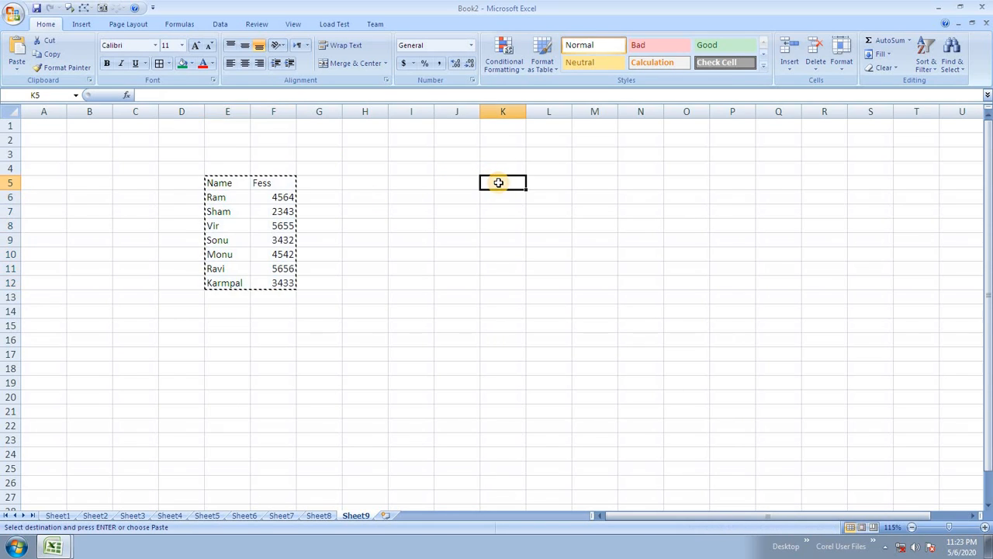
{"action": "key", "text": "Return"}
{"action": "left_click", "coordinate": [495, 283]}
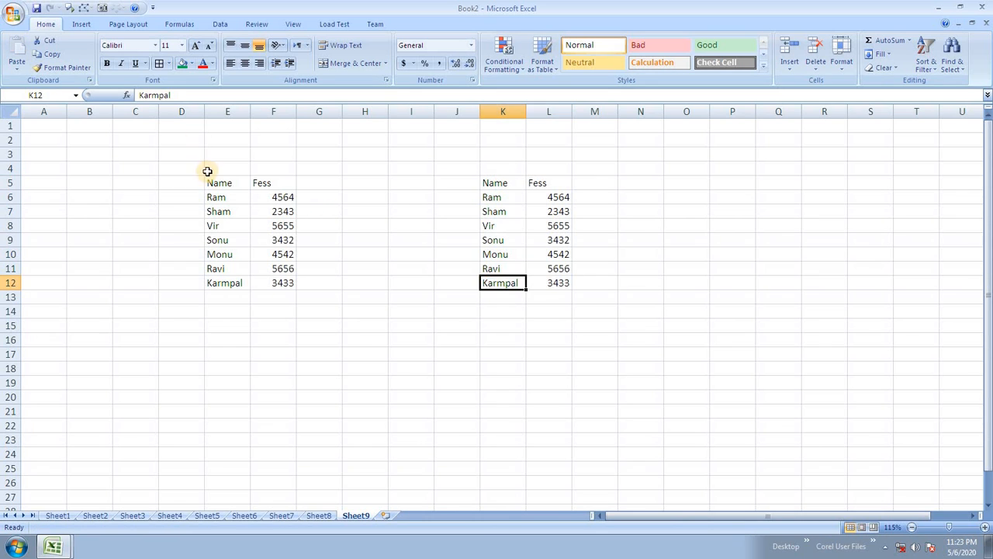
Step: Apply all borders to both tables, E5:F12 and K5:L12, together
{"action": "left_click_drag", "start_coordinate": [218, 182], "coordinate": [283, 282]}
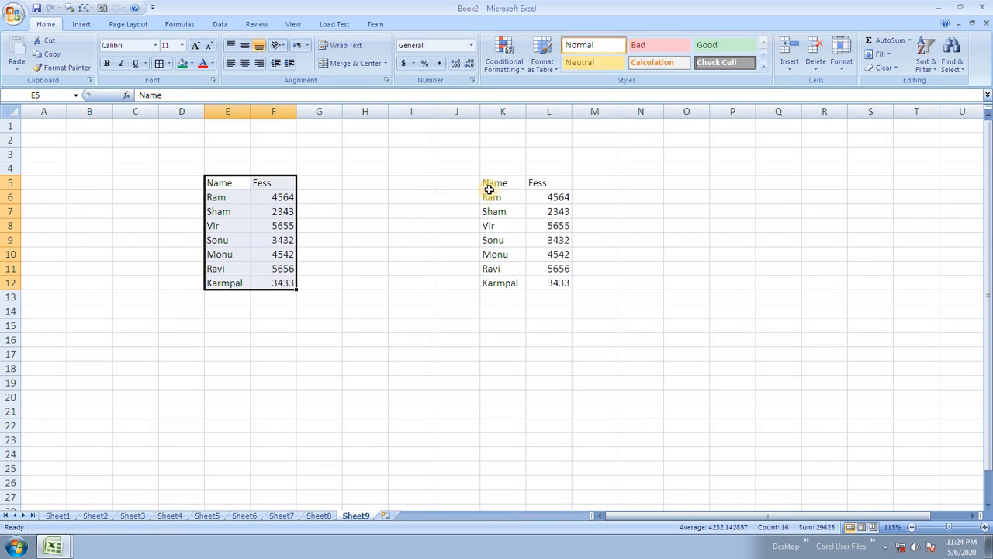
{"action": "left_click_drag", "start_coordinate": [490, 186], "coordinate": [546, 287]}
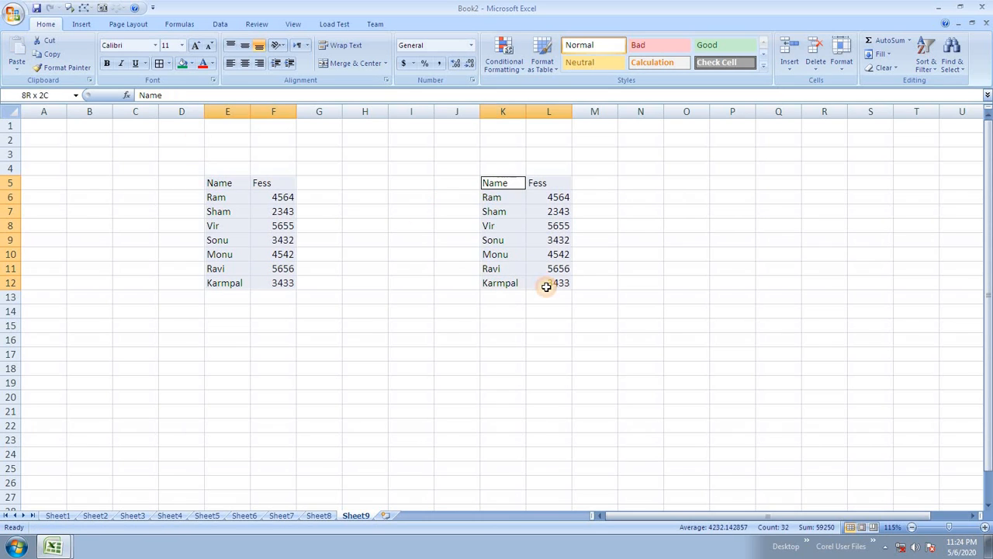
{"action": "left_click", "coordinate": [159, 62]}
{"action": "left_click", "coordinate": [252, 203]}
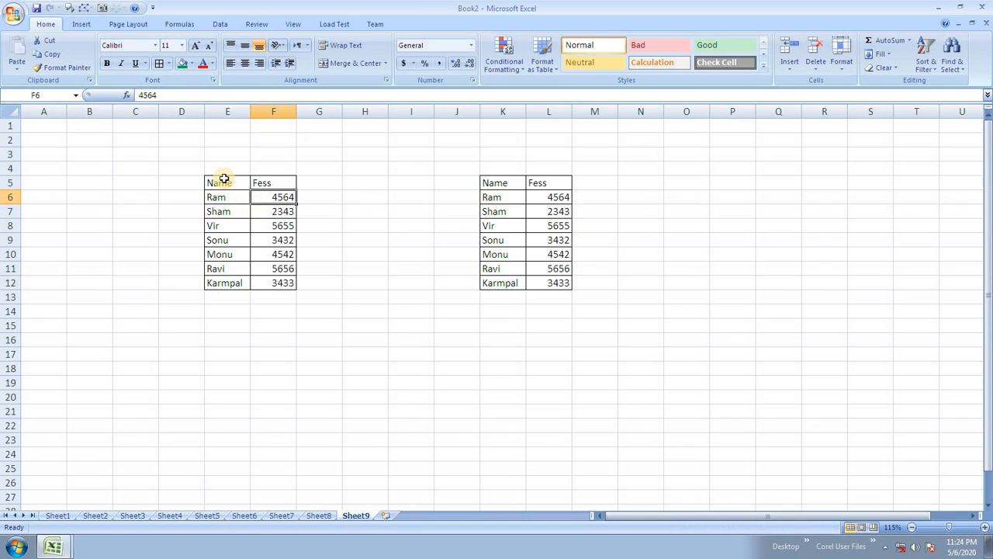
Step: Make the header cells of both tables, E5:F5 and K5:L5, bold
{"action": "left_click_drag", "start_coordinate": [222, 183], "coordinate": [272, 182]}
{"action": "left_click_drag", "start_coordinate": [485, 182], "coordinate": [563, 185]}
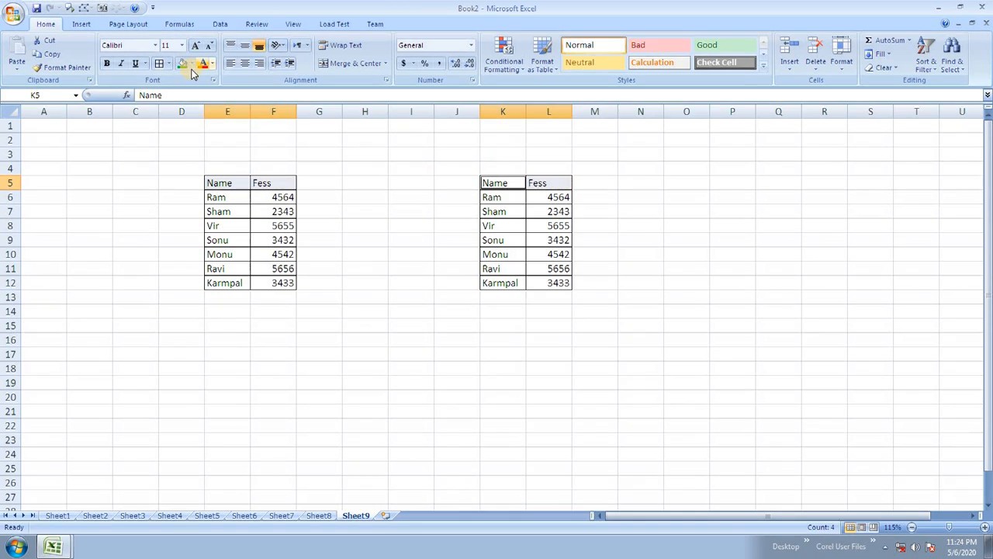
{"action": "left_click", "coordinate": [107, 63]}
{"action": "left_click", "coordinate": [273, 254]}
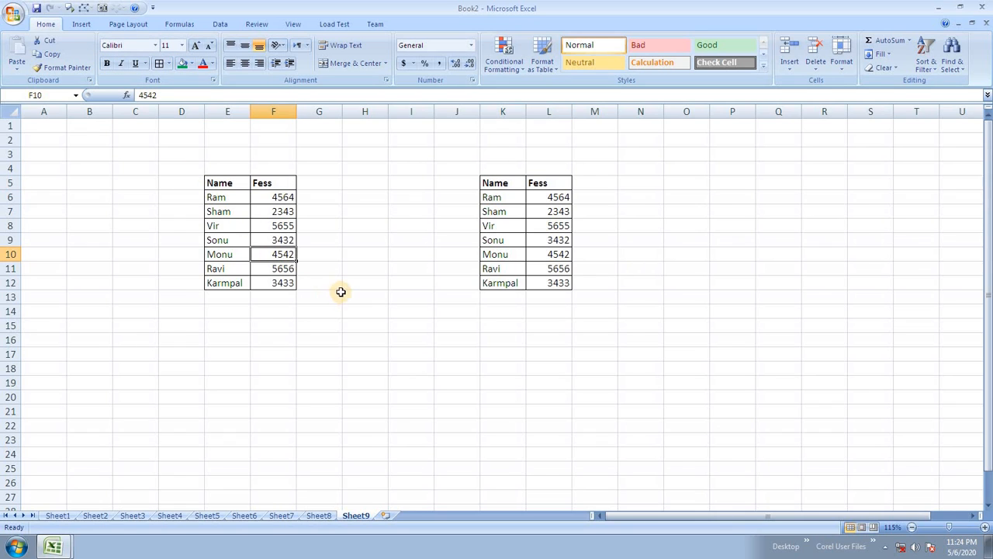
Step: Enter the value 500 in cell B3
{"action": "left_click", "coordinate": [280, 203]}
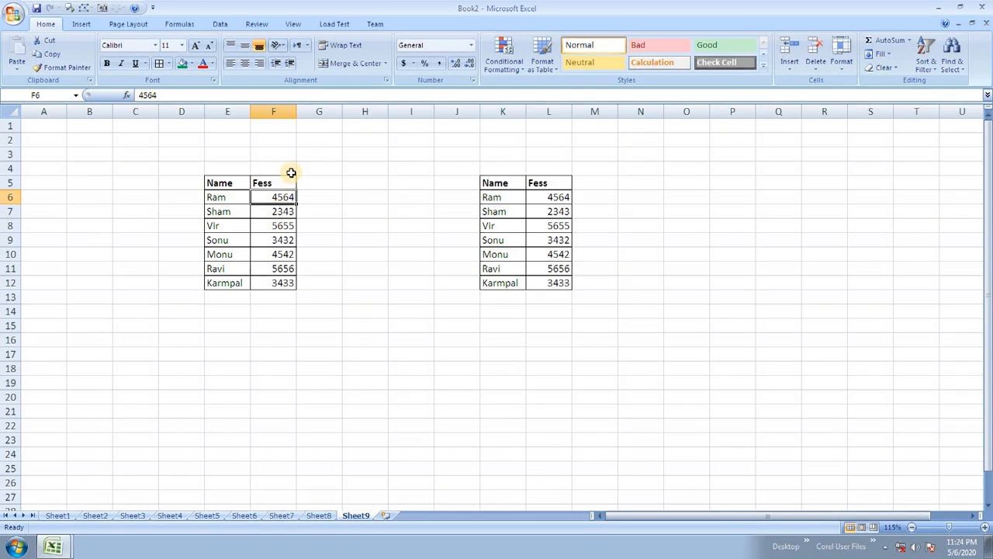
{"action": "left_click", "coordinate": [94, 157]}
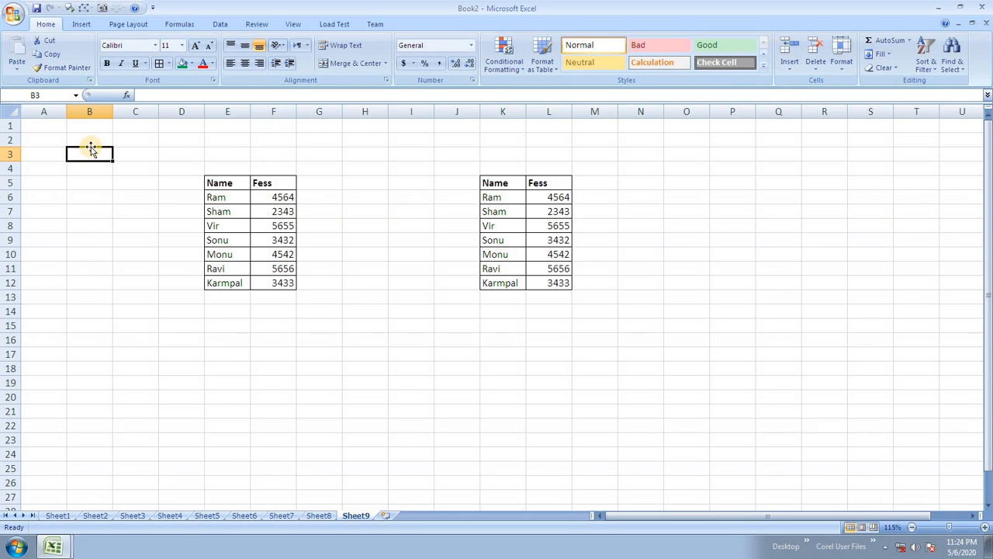
{"action": "type", "text": "500"}
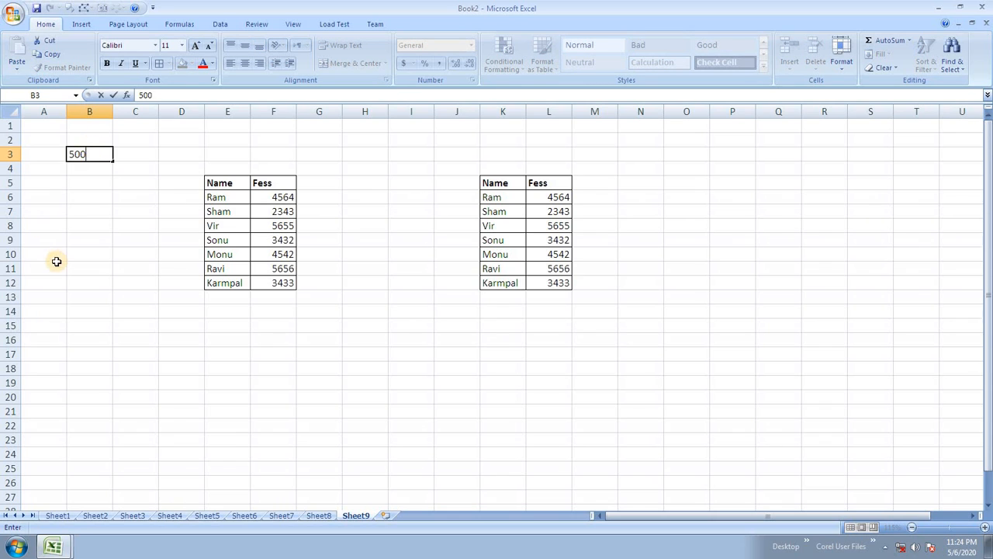
{"action": "left_click", "coordinate": [49, 265]}
Step: Copy B3 and subtract it from the fees in F6:F12 using the Paste Special Subtract operation
{"action": "left_click", "coordinate": [81, 158]}
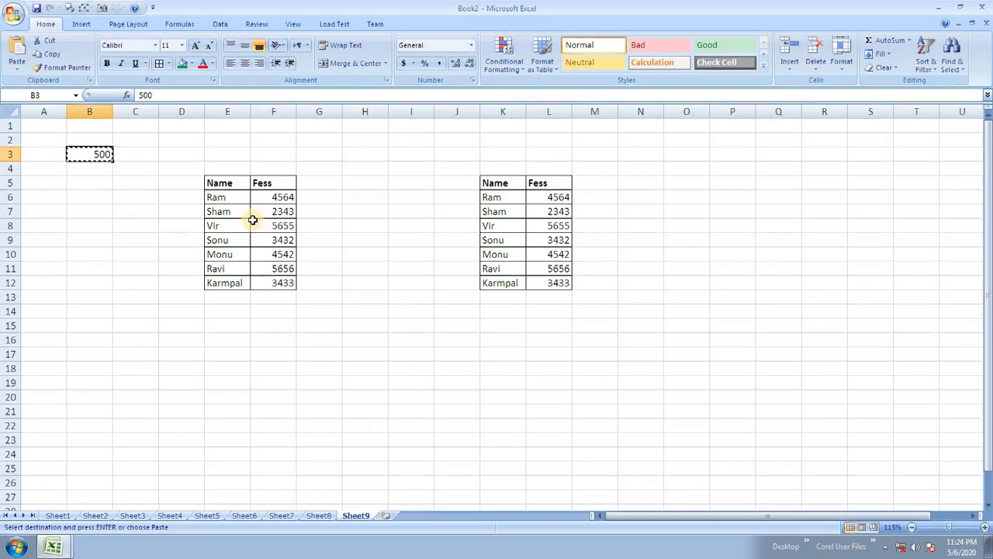
{"action": "left_click_drag", "start_coordinate": [271, 196], "coordinate": [273, 287]}
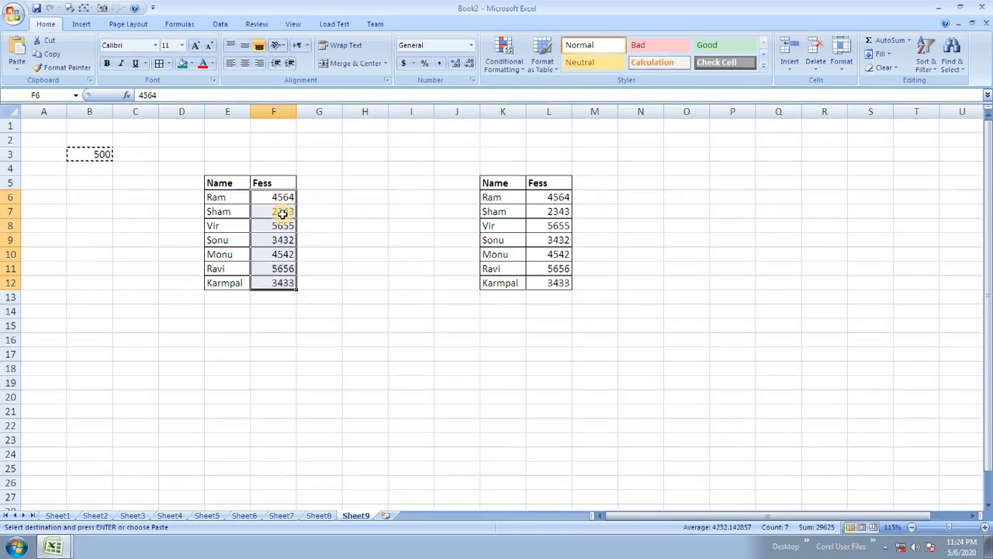
{"action": "key", "text": "ctrl+alt+v"}
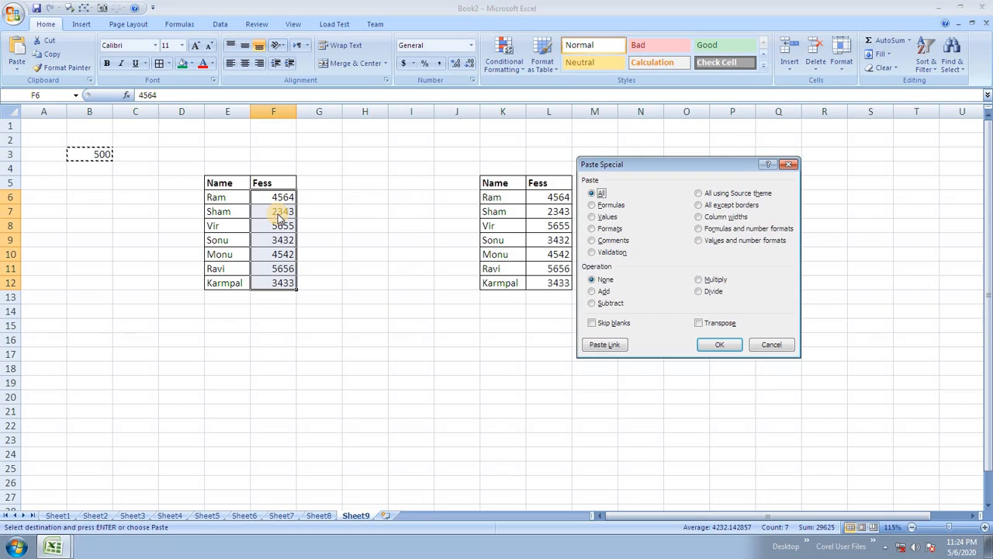
{"action": "left_click", "coordinate": [611, 304]}
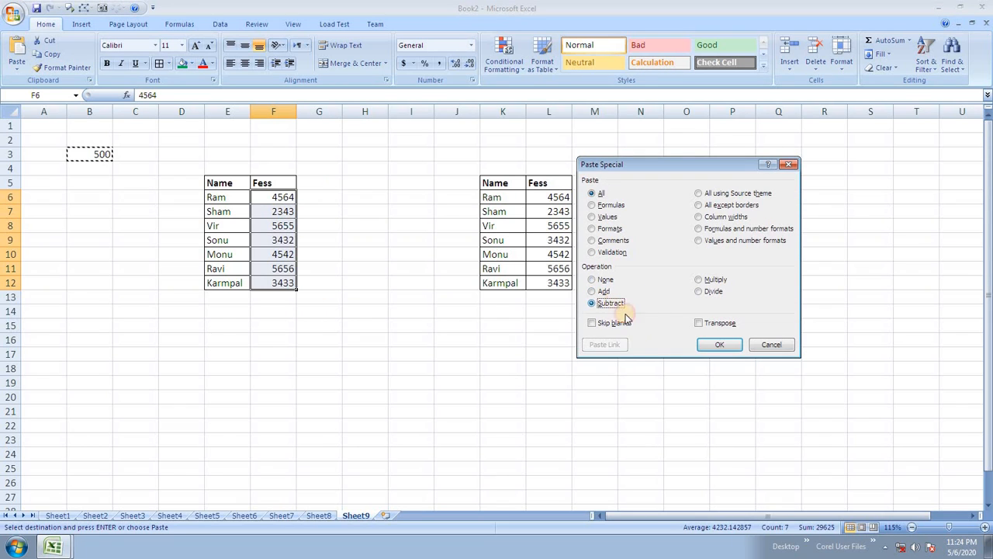
{"action": "left_click", "coordinate": [716, 344]}
{"action": "left_click", "coordinate": [379, 301]}
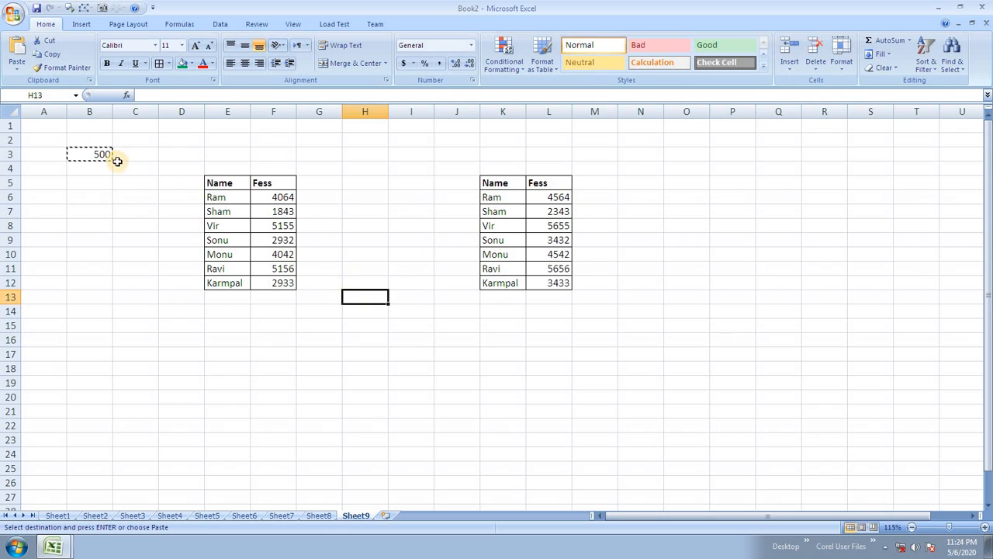
{"action": "key", "text": "Escape"}
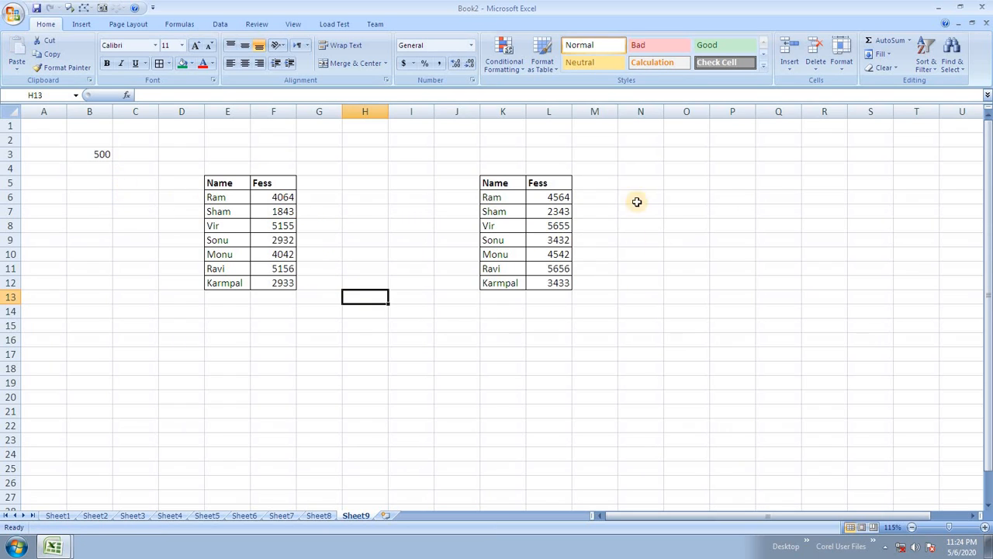
Step: Change the value in B3 to 2000
{"action": "left_click", "coordinate": [557, 202]}
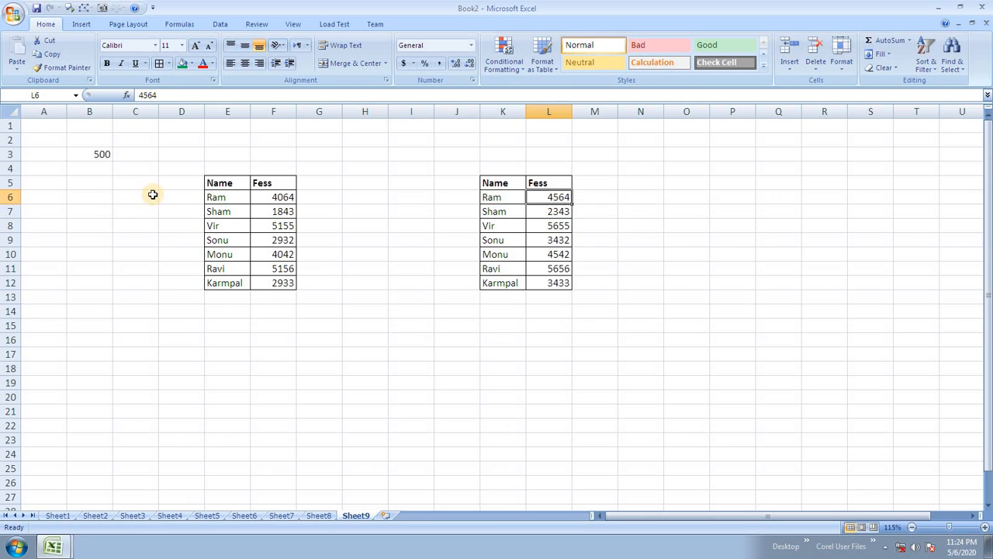
{"action": "left_click", "coordinate": [107, 156]}
{"action": "type", "text": "2000"}
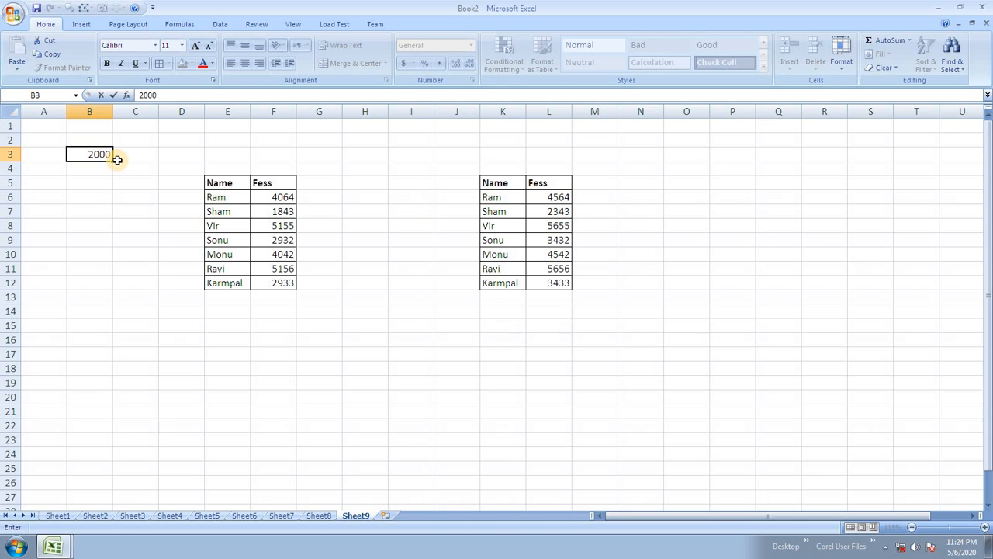
{"action": "left_click", "coordinate": [36, 221]}
Step: Copy B3 and add it to the fees in L6:L12 using the Paste Special Add operation
{"action": "left_click", "coordinate": [104, 155]}
{"action": "key", "text": "ctrl+c"}
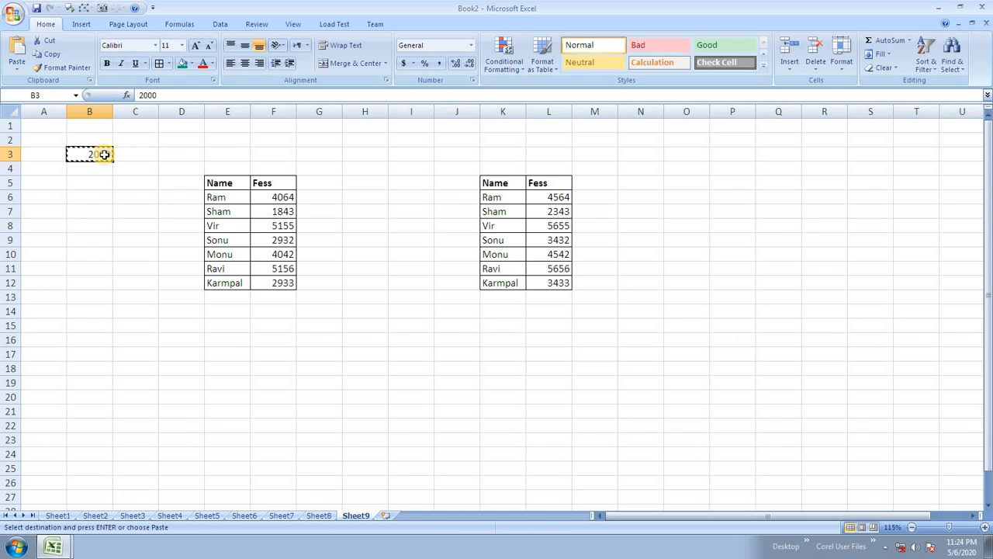
{"action": "left_click_drag", "start_coordinate": [556, 199], "coordinate": [568, 286]}
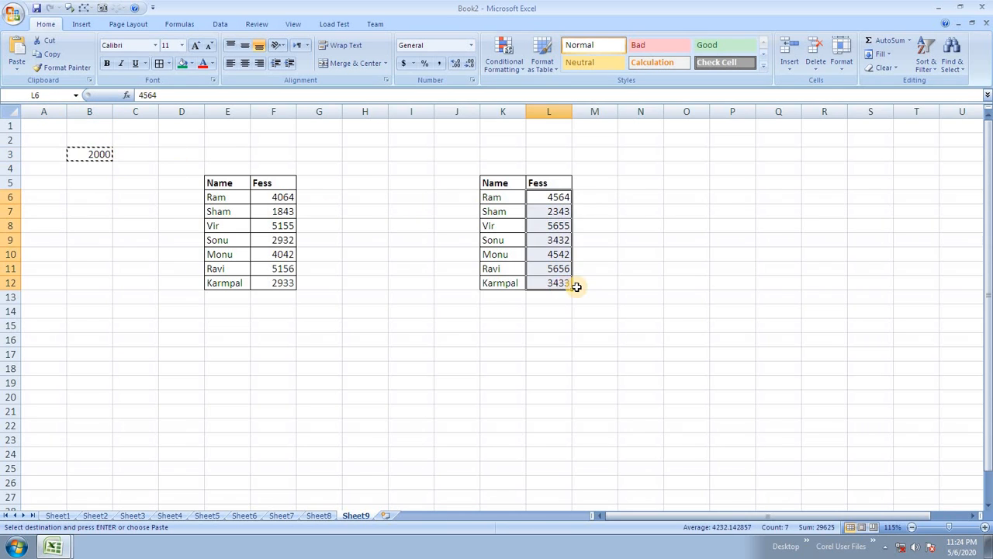
{"action": "key", "text": "ctrl+alt+v"}
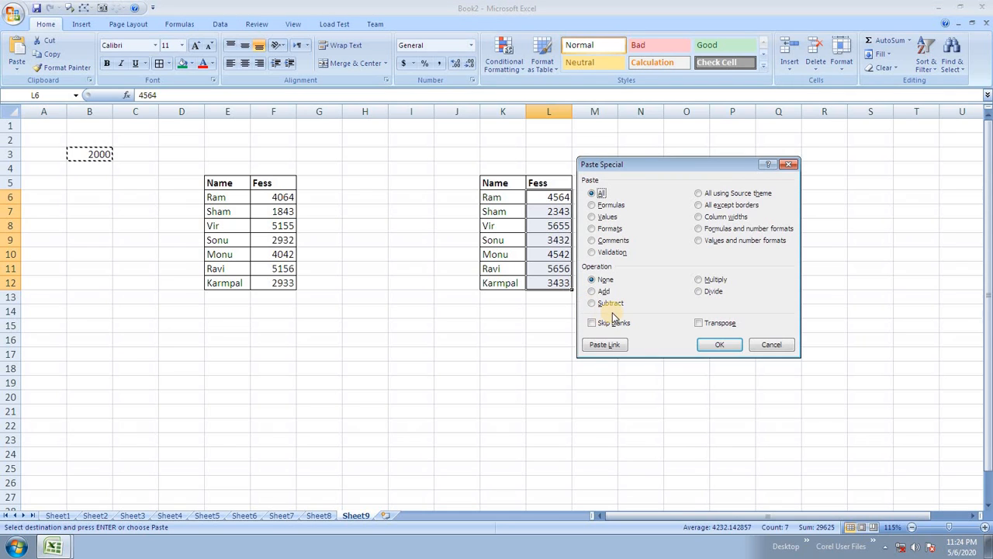
{"action": "left_click", "coordinate": [592, 291]}
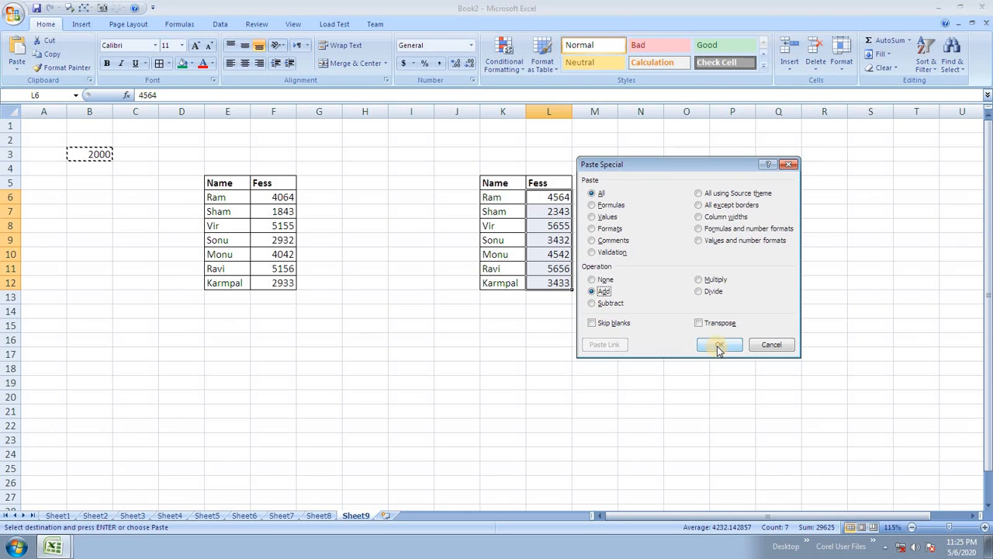
{"action": "left_click", "coordinate": [718, 346]}
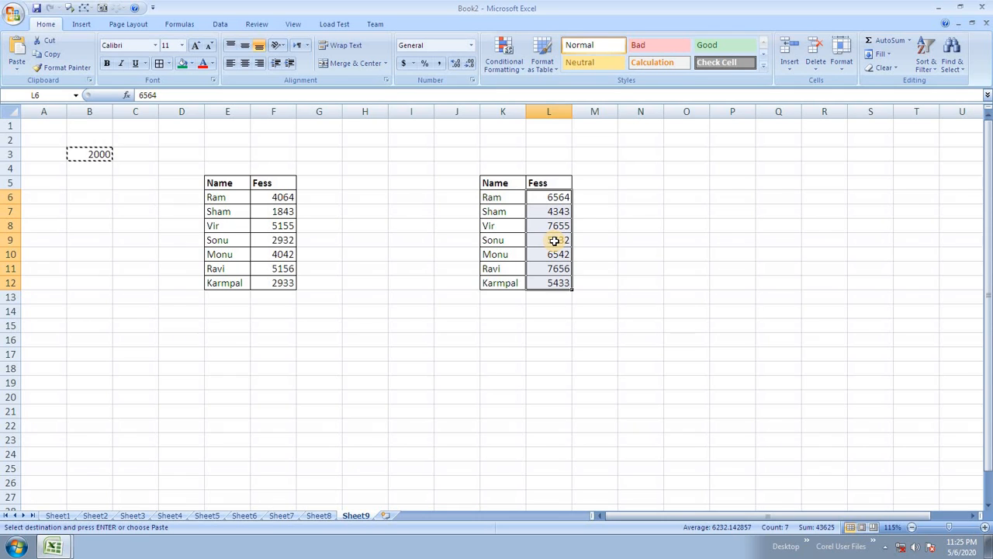
{"action": "left_click", "coordinate": [531, 226]}
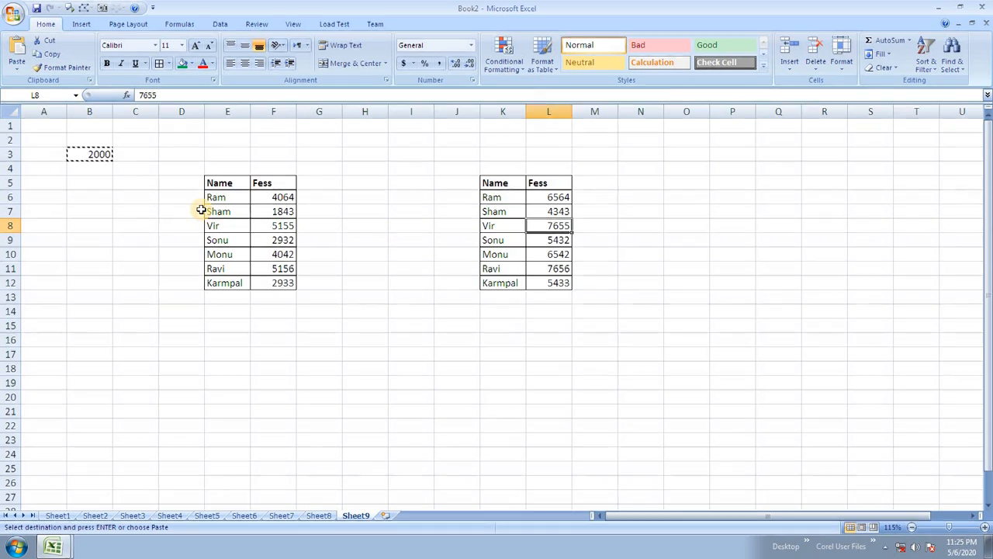
{"action": "key", "text": "Escape"}
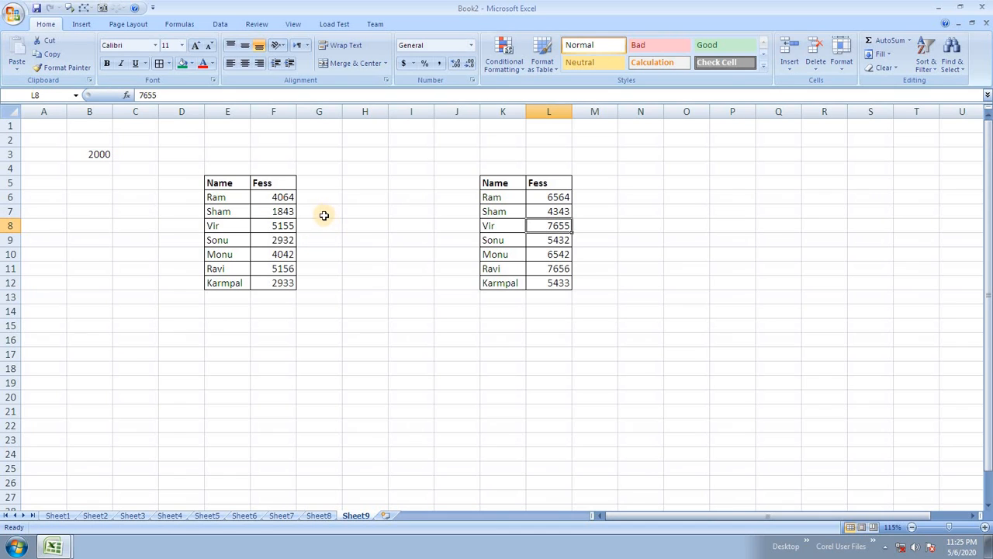
Step: Clear the fees in F7 and F10, and enter 2323 in G7 and 5656 in G10
{"action": "left_click", "coordinate": [282, 211]}
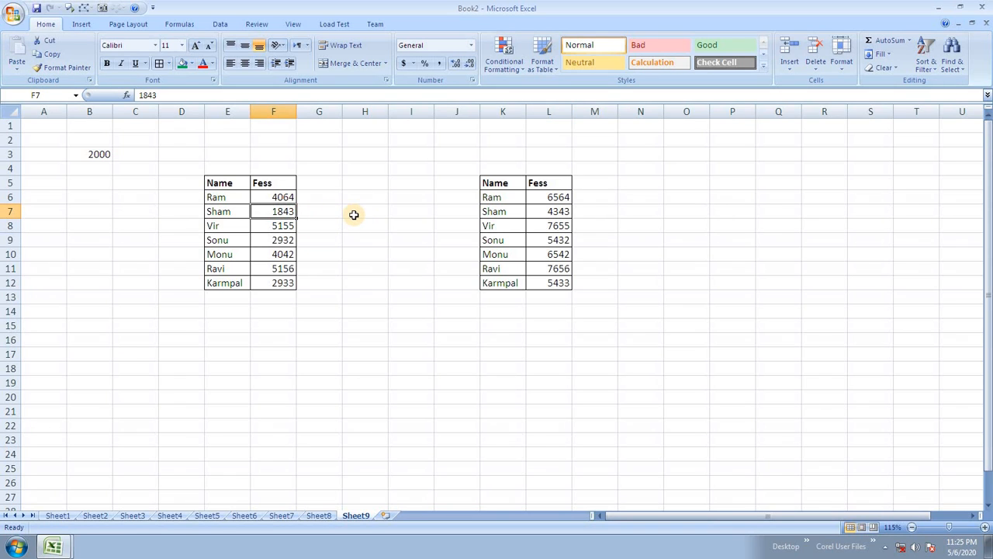
{"action": "left_click", "coordinate": [291, 258]}
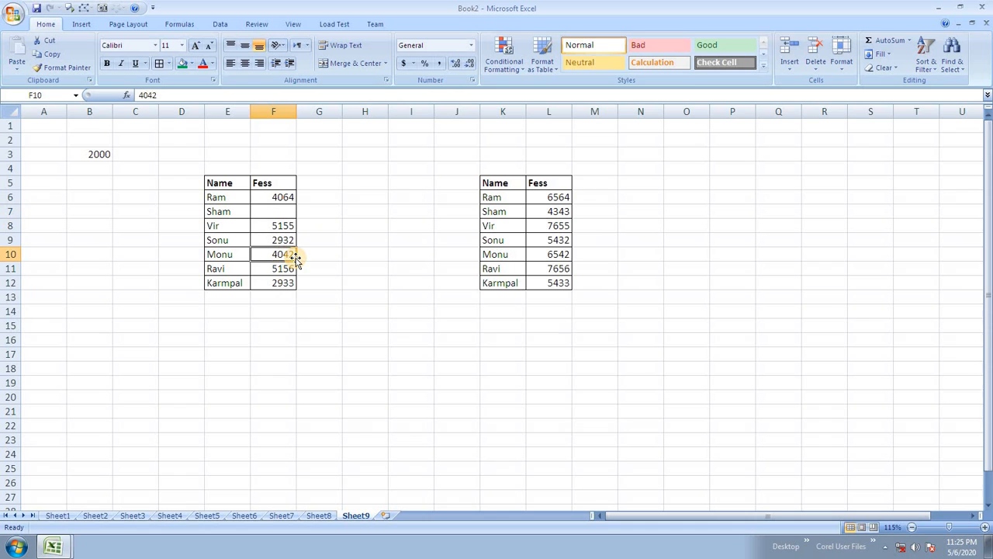
{"action": "left_click", "coordinate": [326, 211]}
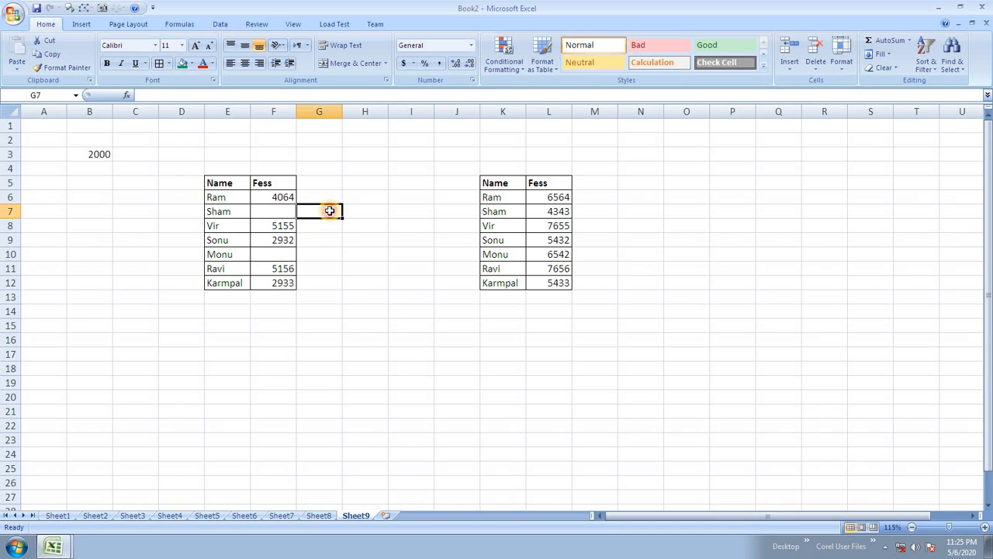
{"action": "type", "text": "2323"}
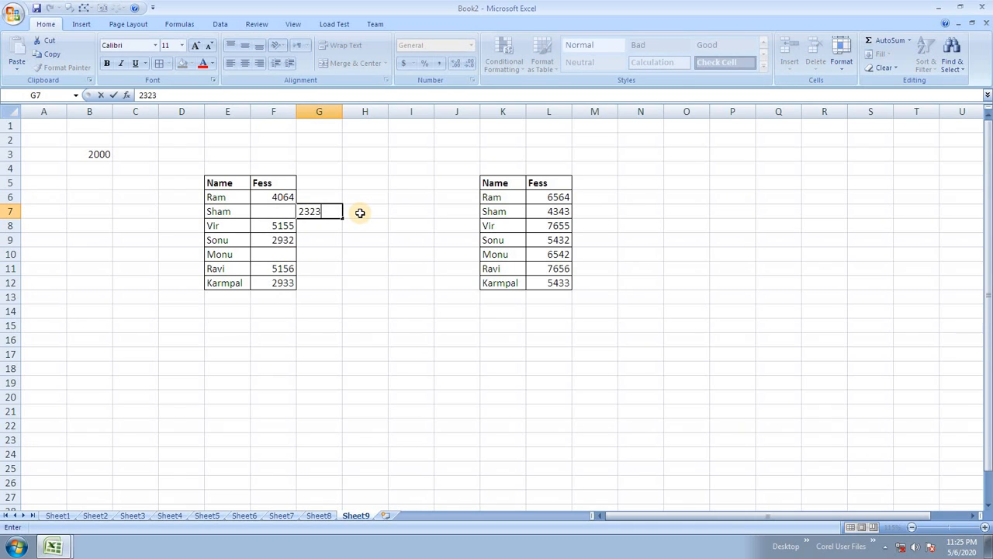
{"action": "key", "text": "Return"}
{"action": "key", "text": "Return"}
{"action": "key", "text": "Return"}
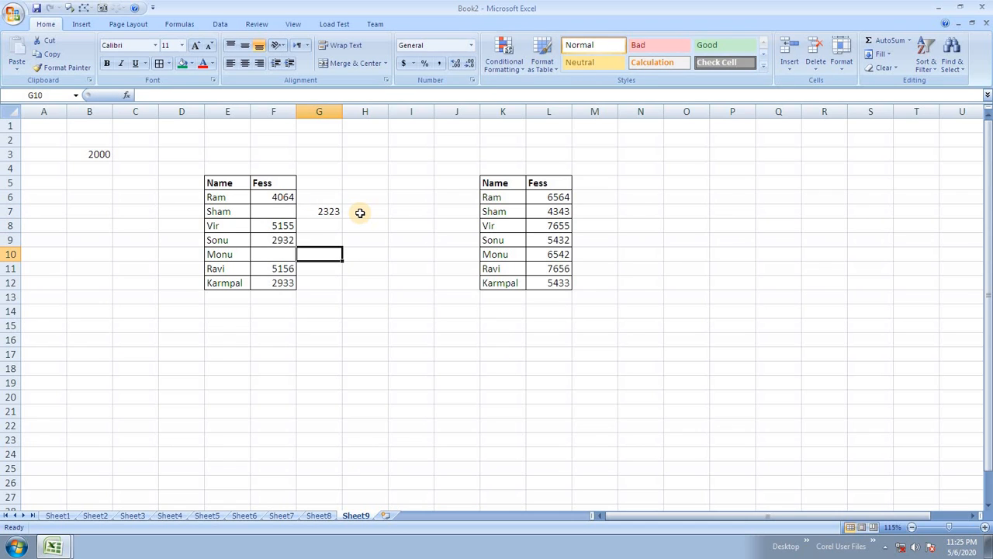
{"action": "type", "text": "5656"}
{"action": "key", "text": "Return"}
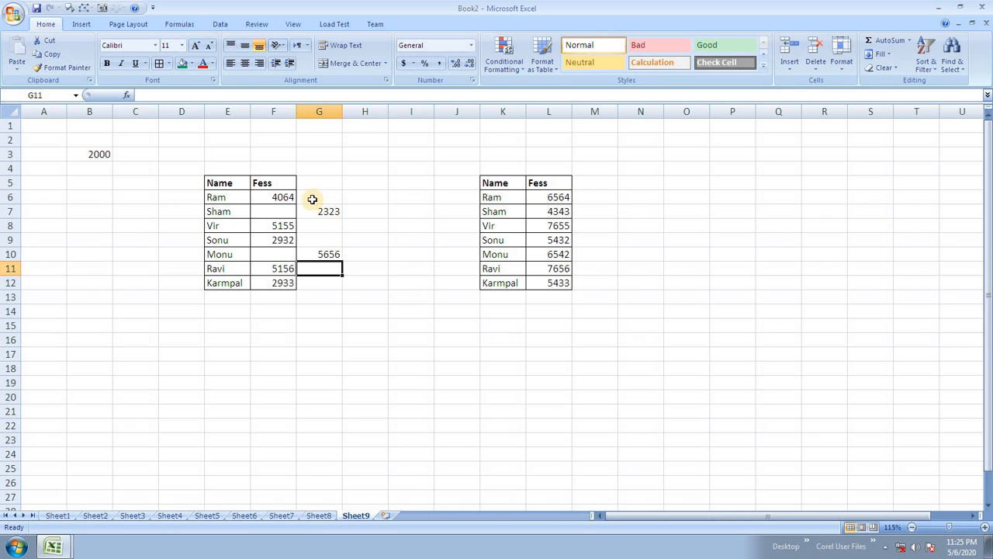
Step: Copy G6:G12 and paste it over the fees in F6:F12 using Paste Special with Skip blanks
{"action": "left_click_drag", "start_coordinate": [312, 199], "coordinate": [312, 287]}
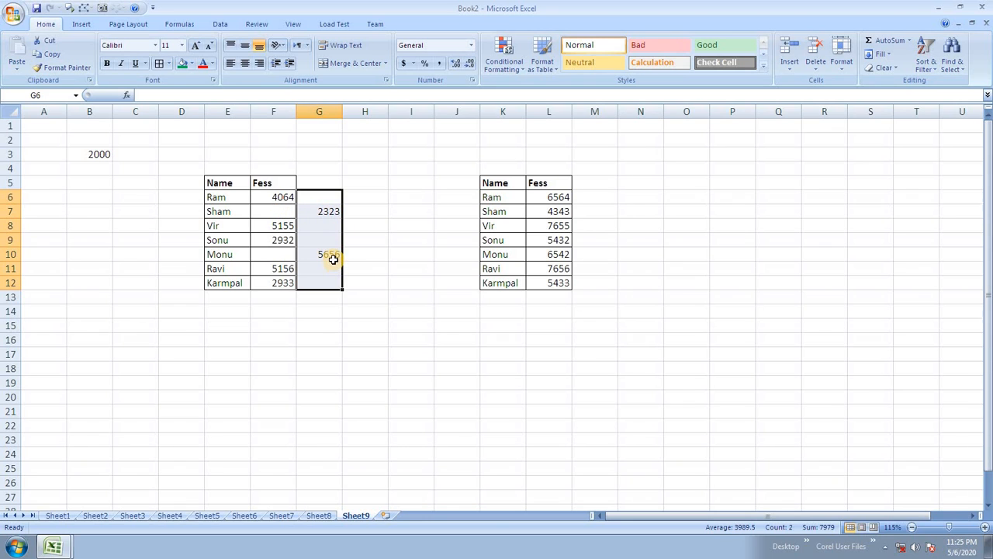
{"action": "key", "text": "ctrl+c"}
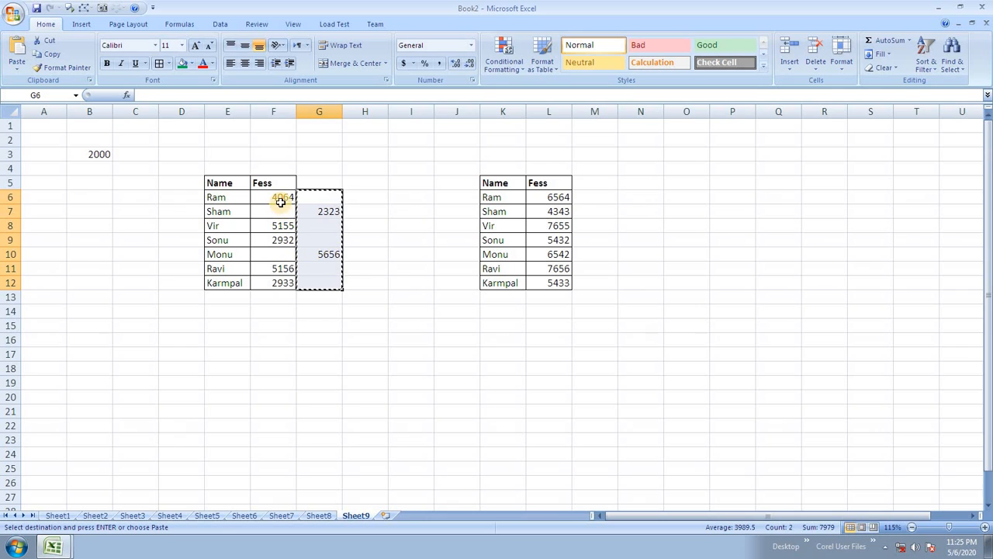
{"action": "left_click_drag", "start_coordinate": [282, 197], "coordinate": [277, 279]}
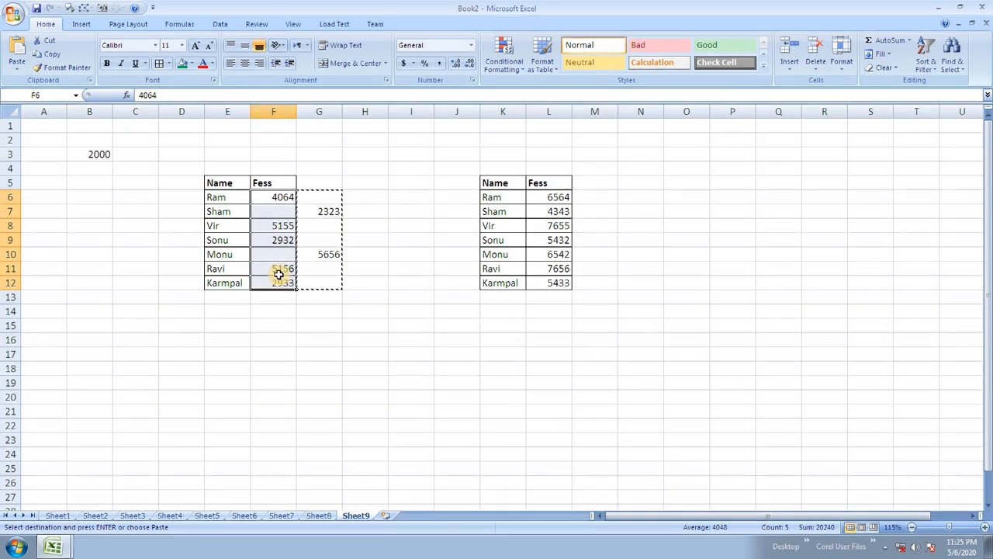
{"action": "key", "text": "ctrl+alt+v"}
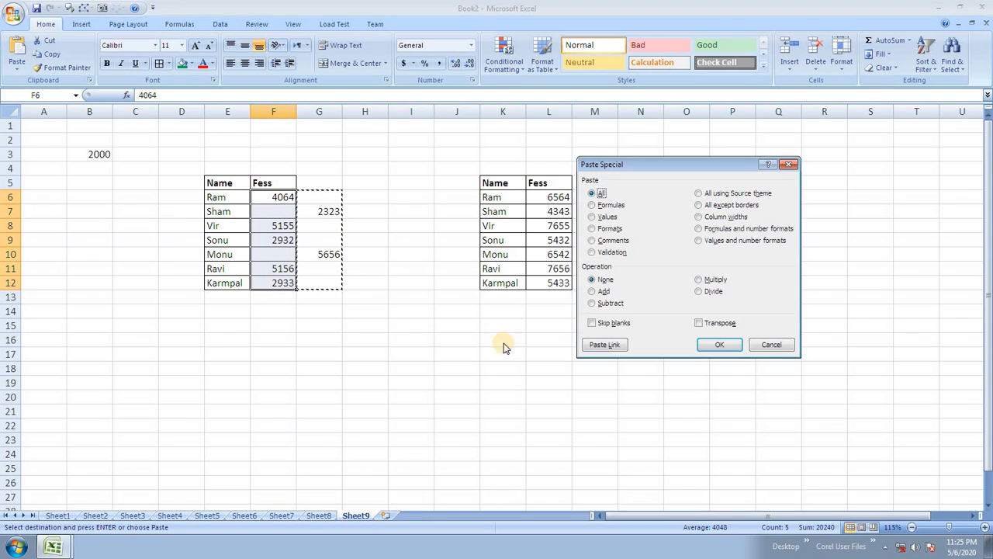
{"action": "left_click", "coordinate": [594, 324]}
{"action": "left_click", "coordinate": [720, 345]}
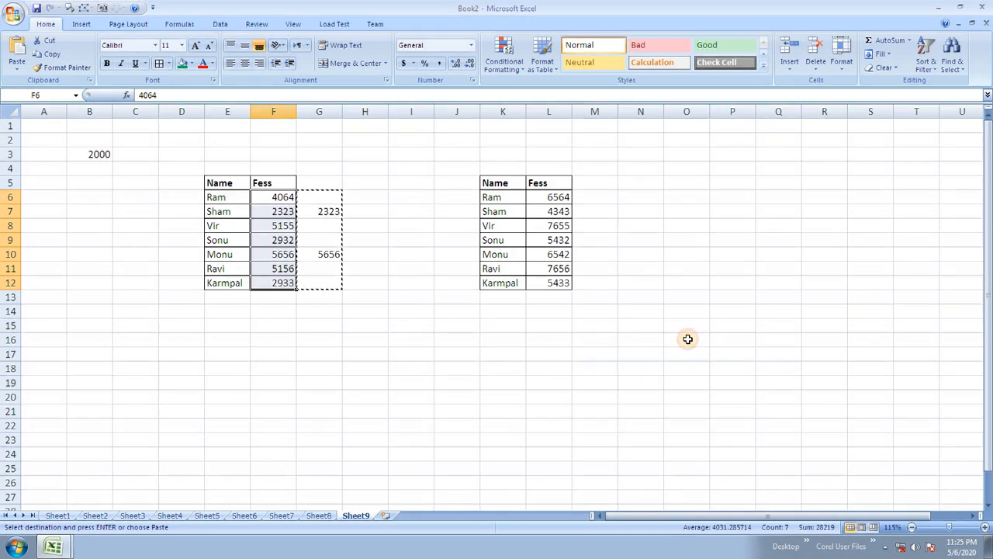
Step: Delete the helper values in G6:G12 beside the first fees table
{"action": "left_click", "coordinate": [386, 271]}
{"action": "left_click_drag", "start_coordinate": [319, 210], "coordinate": [319, 269]}
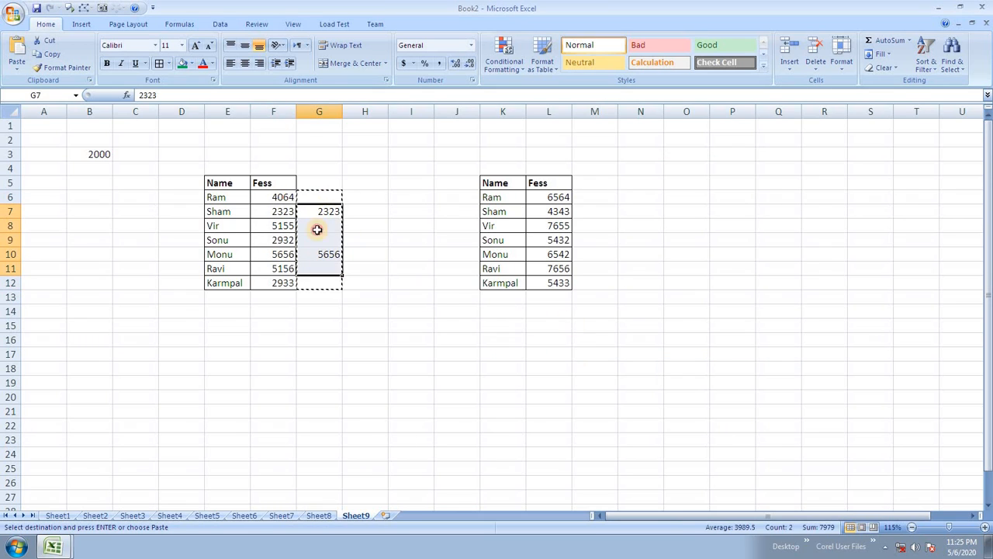
{"action": "left_click_drag", "start_coordinate": [317, 194], "coordinate": [339, 282]}
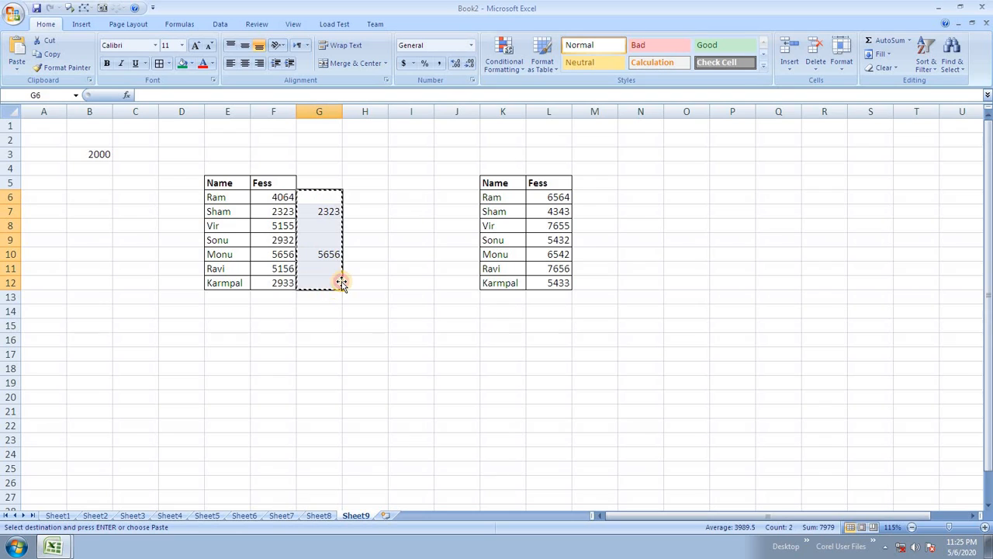
{"action": "key", "text": "Delete"}
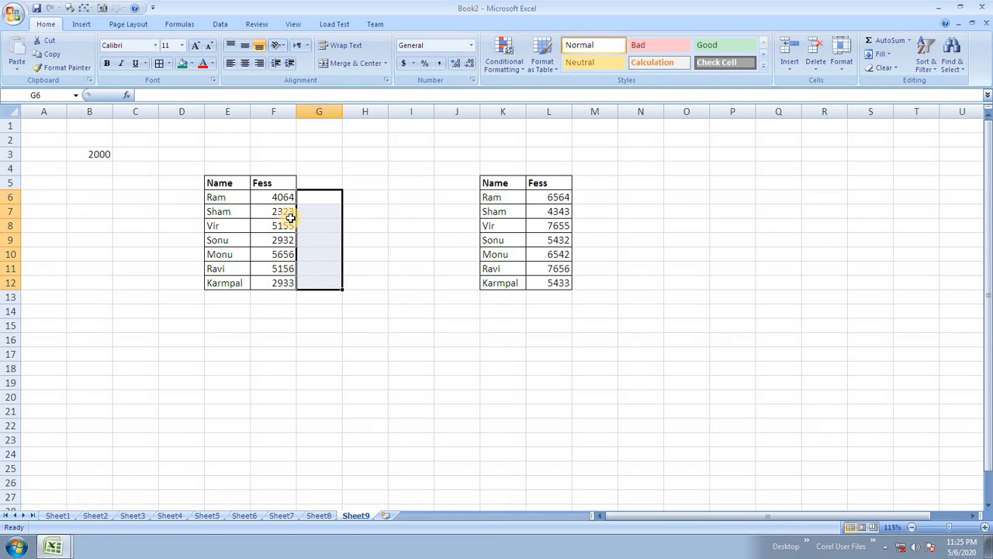
{"action": "left_click", "coordinate": [365, 227]}
{"action": "left_click", "coordinate": [321, 200]}
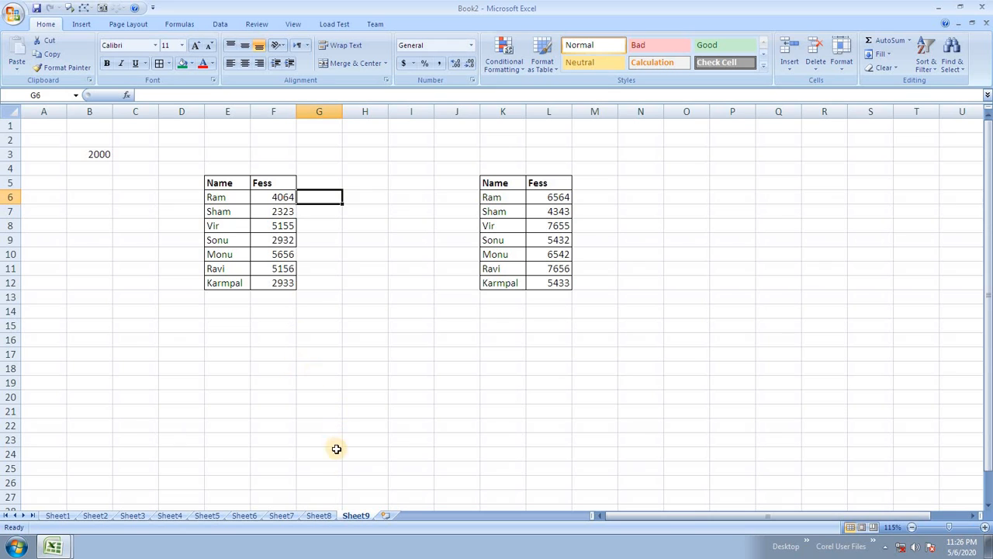
Step: Create a new blank workbook
{"action": "left_click", "coordinate": [13, 17]}
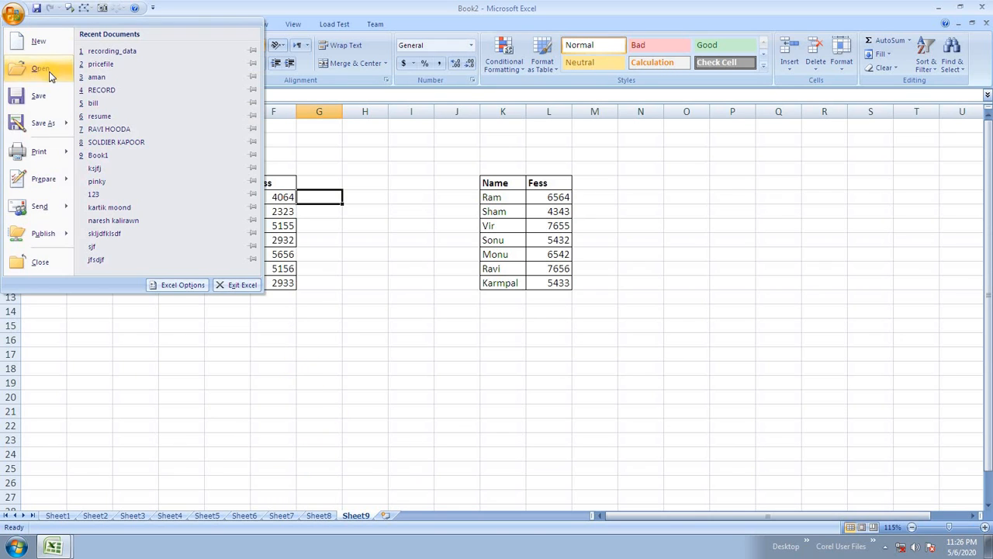
{"action": "left_click", "coordinate": [42, 38]}
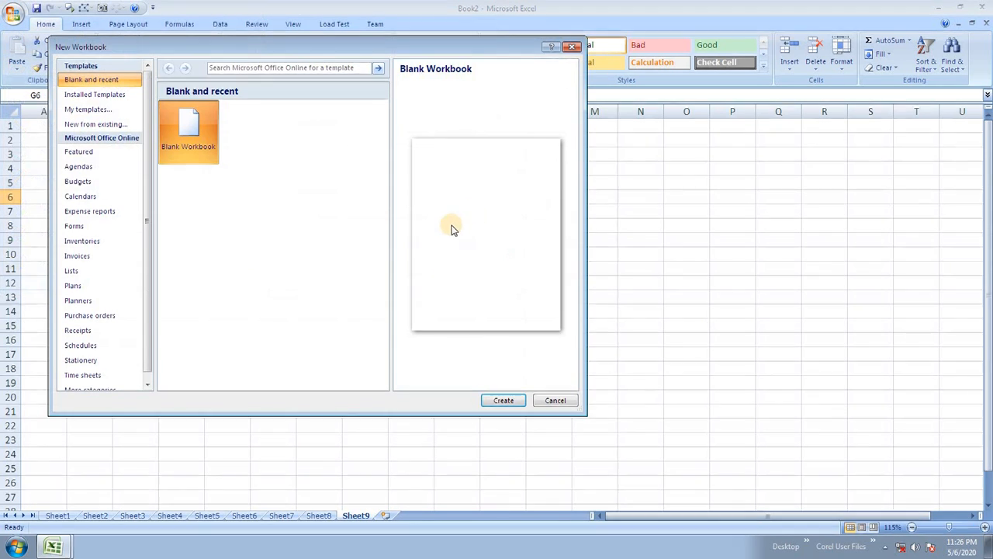
{"action": "left_click", "coordinate": [504, 401]}
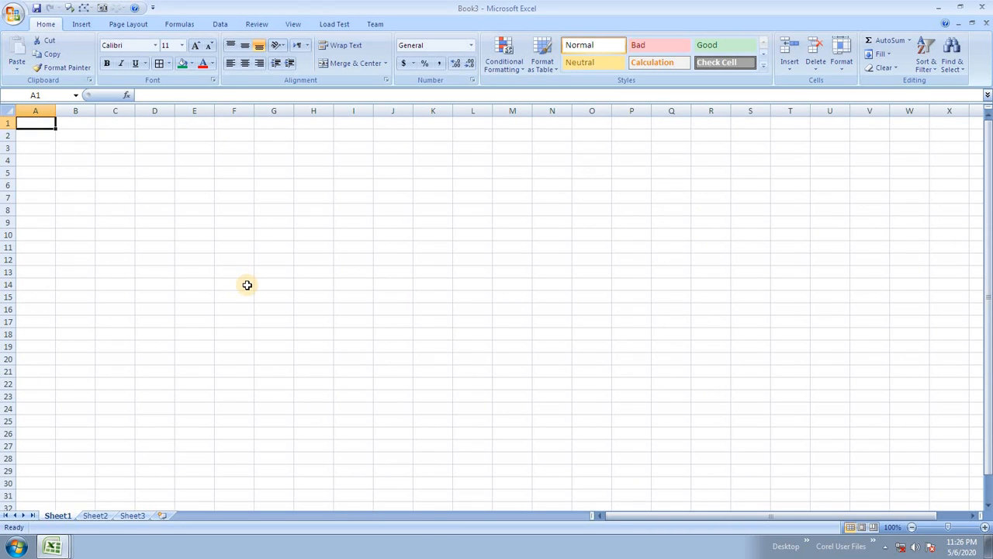
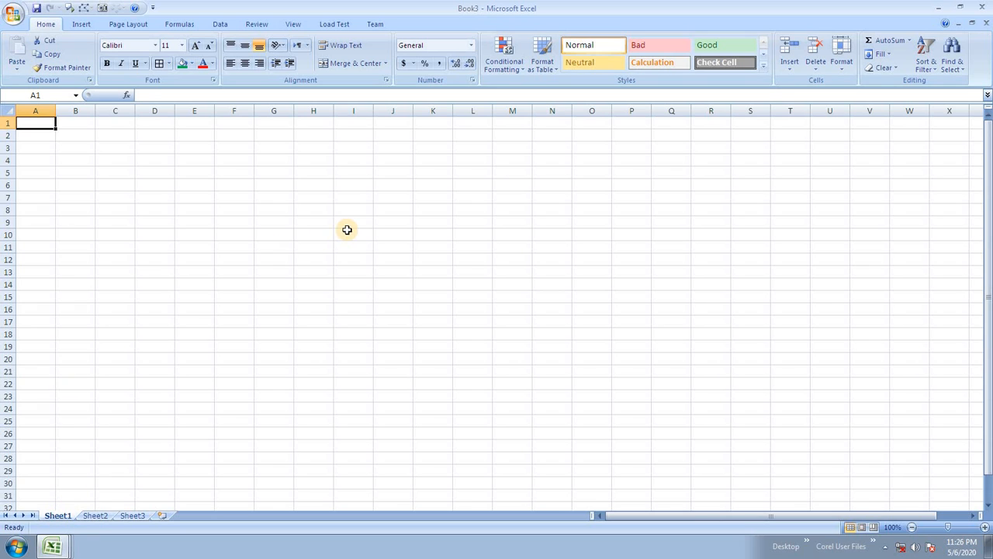
Step: Enter the heading price1 in A1 of Sheet1 and price2 in A1 of Sheet2
{"action": "type", "text": "rice1"}
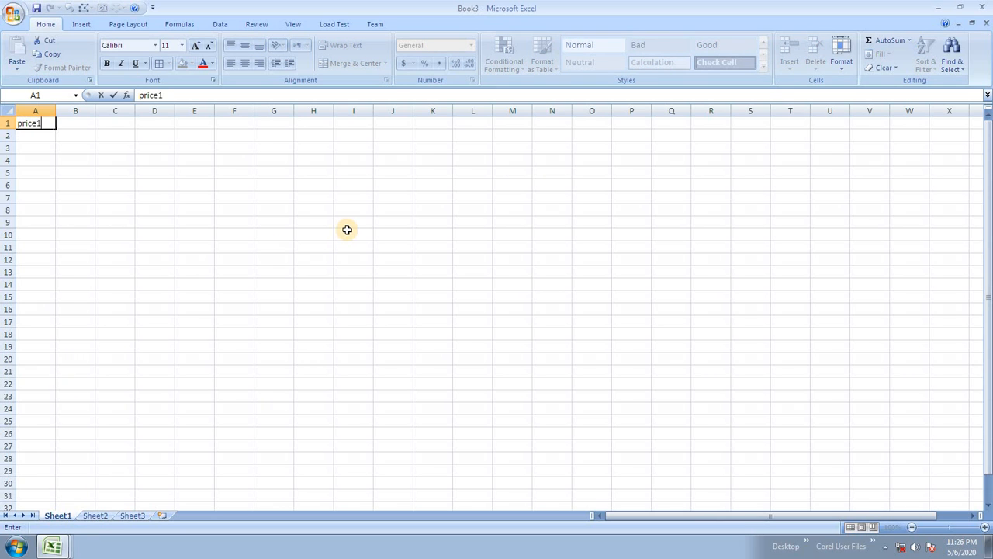
{"action": "left_click", "coordinate": [97, 515]}
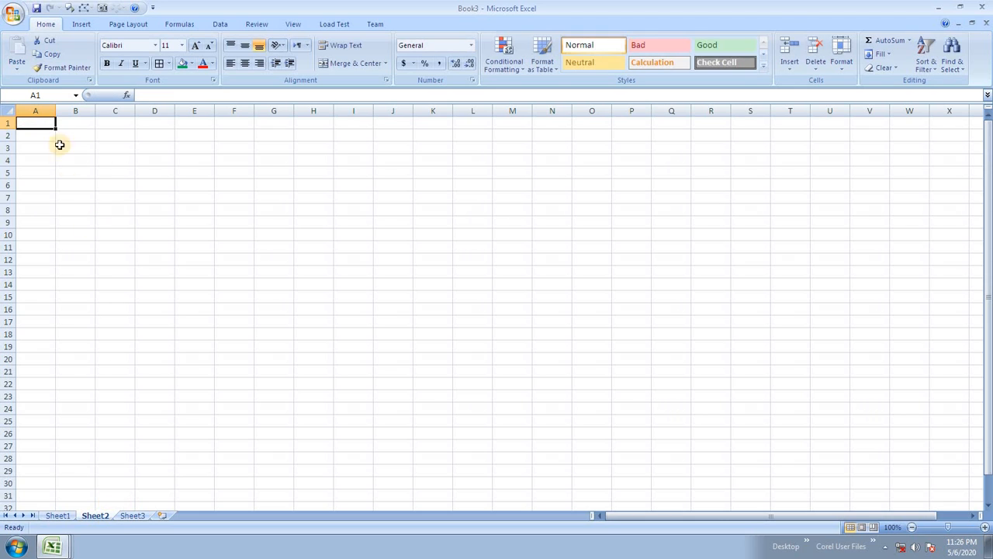
{"action": "type", "text": "price2"}
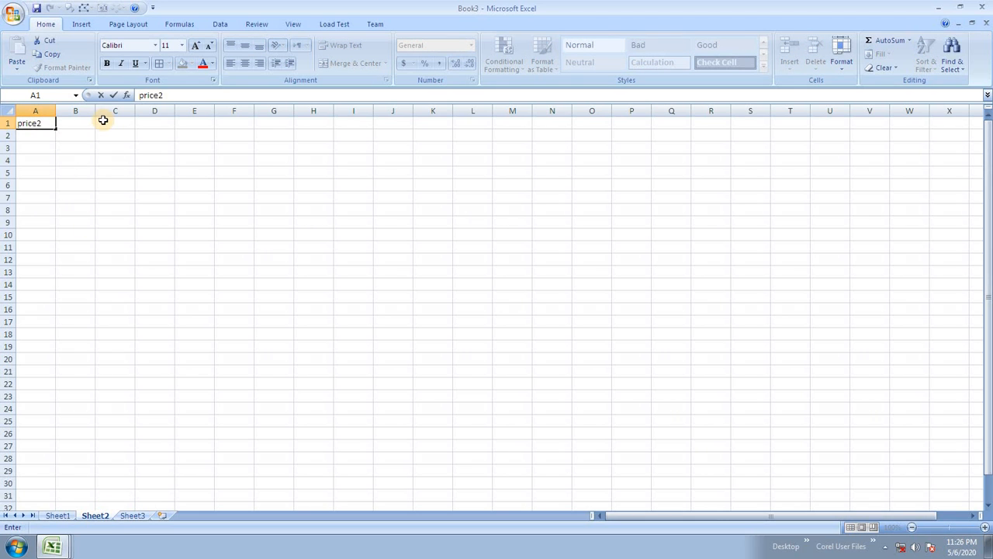
{"action": "left_click", "coordinate": [127, 308]}
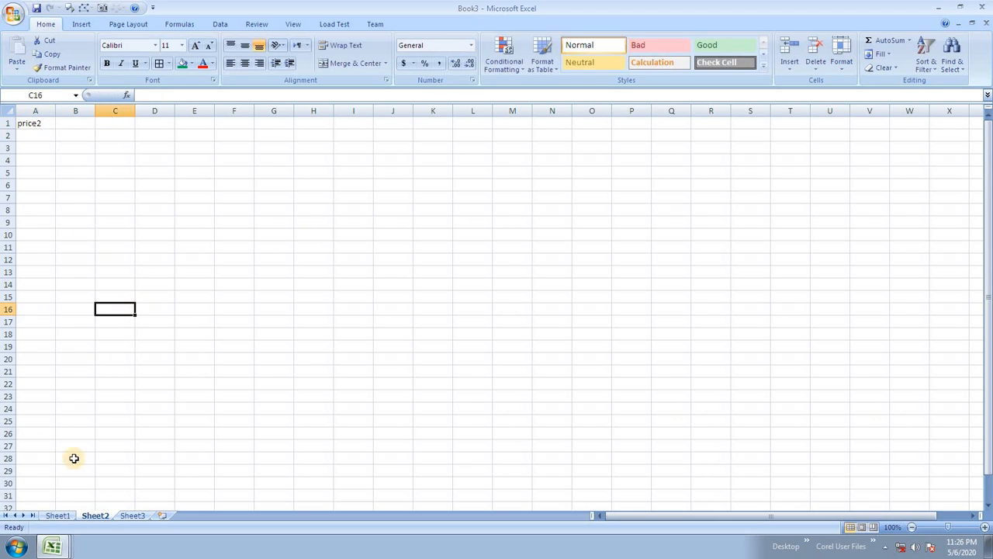
Step: Fill A2:A6 on Sheet1 with the prices 45, 7, 45, 23 and 67
{"action": "left_click", "coordinate": [58, 515]}
{"action": "left_click", "coordinate": [44, 136]}
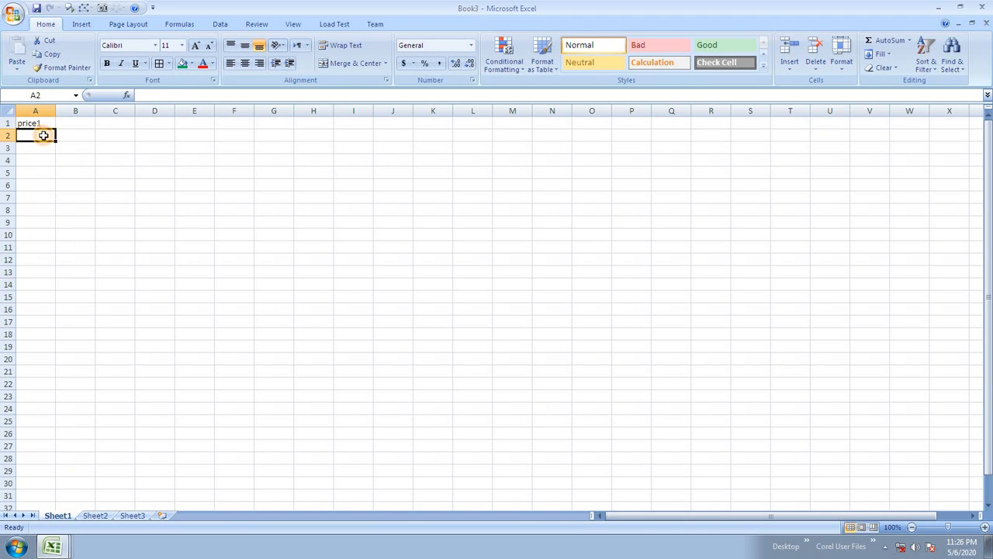
{"action": "left_click_drag", "start_coordinate": [43, 136], "coordinate": [51, 183]}
{"action": "scroll", "coordinate": [54, 187], "scroll_direction": "up", "scroll_amount": 5}
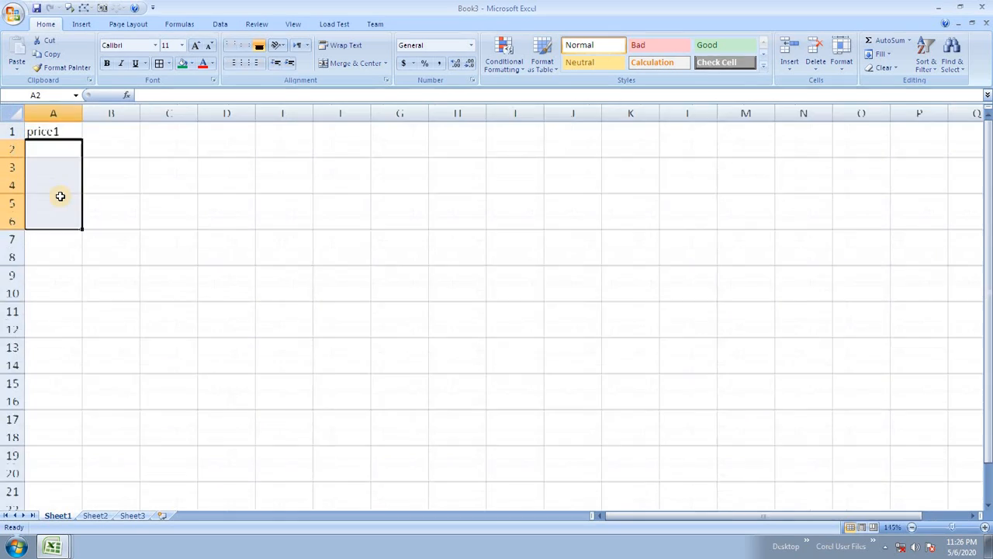
{"action": "type", "text": "45"}
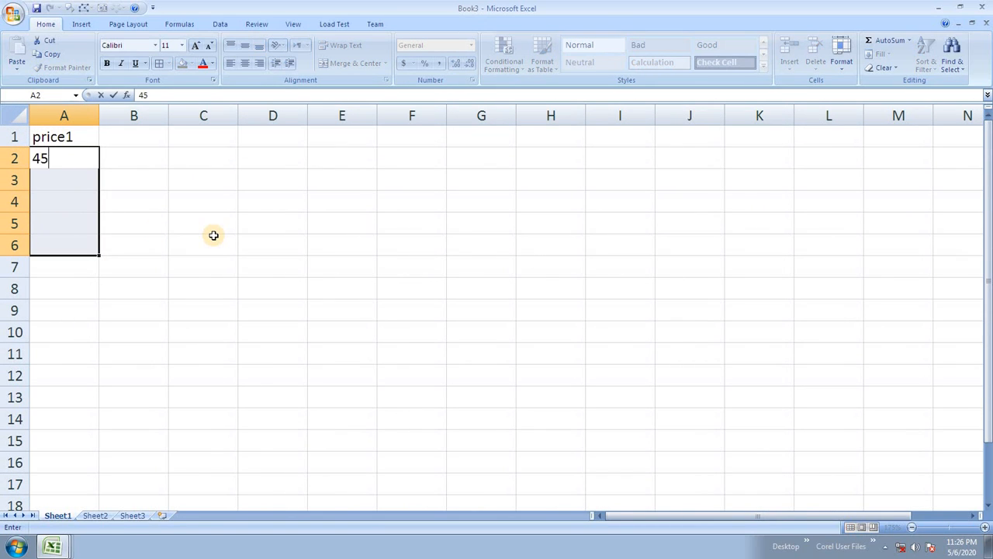
{"action": "key", "text": "Return"}
{"action": "type", "text": "7"}
{"action": "key", "text": "Return"}
{"action": "type", "text": "45"}
{"action": "key", "text": "Return"}
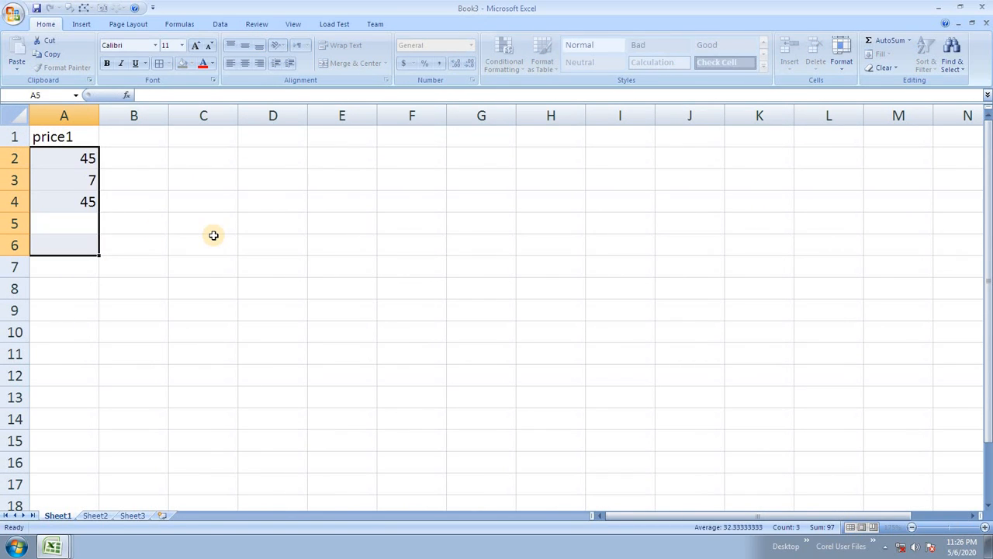
{"action": "type", "text": "23"}
{"action": "key", "text": "Return"}
{"action": "type", "text": "67"}
{"action": "key", "text": "Return"}
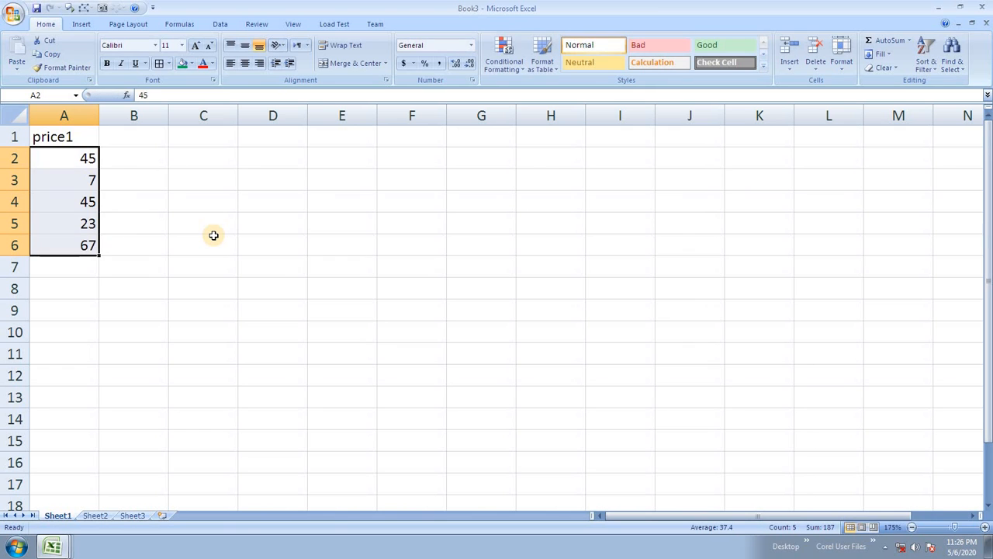
{"action": "left_click", "coordinate": [226, 286]}
Step: Fill A2:A6 on Sheet2 with the prices 78, 65, 34, 67 and 78
{"action": "left_click", "coordinate": [83, 516]}
{"action": "scroll", "coordinate": [145, 269], "scroll_direction": "up", "scroll_amount": 5, "text": "ctrl"}
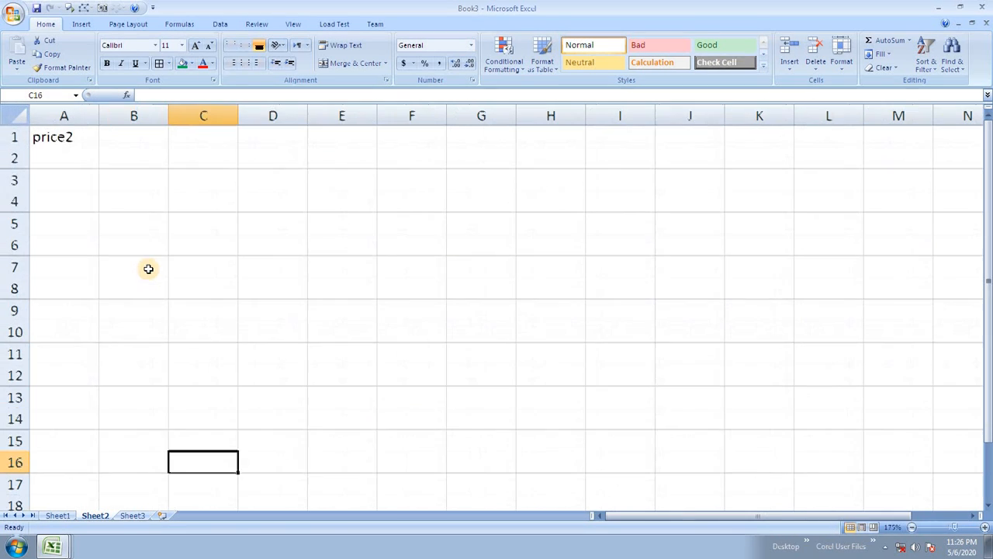
{"action": "left_click_drag", "start_coordinate": [76, 159], "coordinate": [70, 245]}
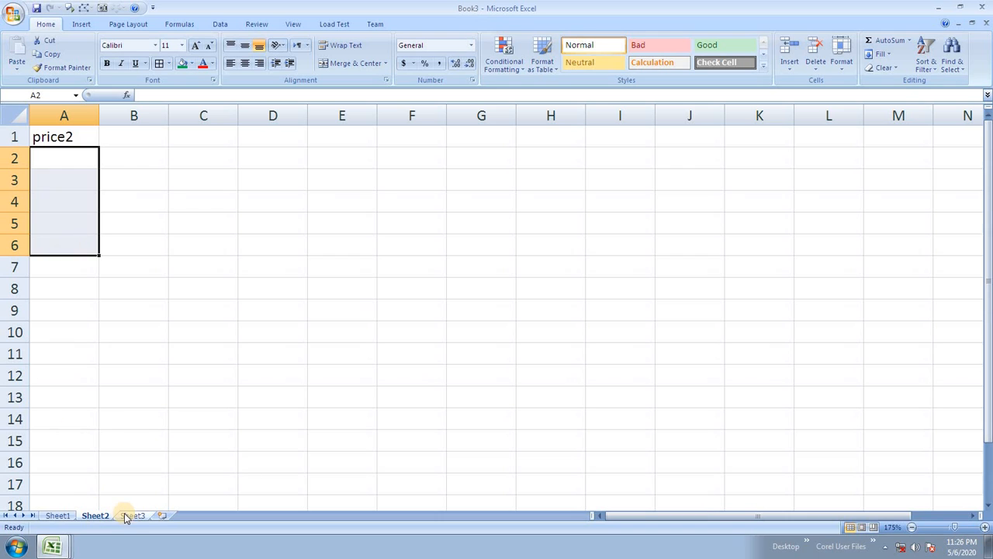
{"action": "type", "text": "78"}
{"action": "key", "text": "Return"}
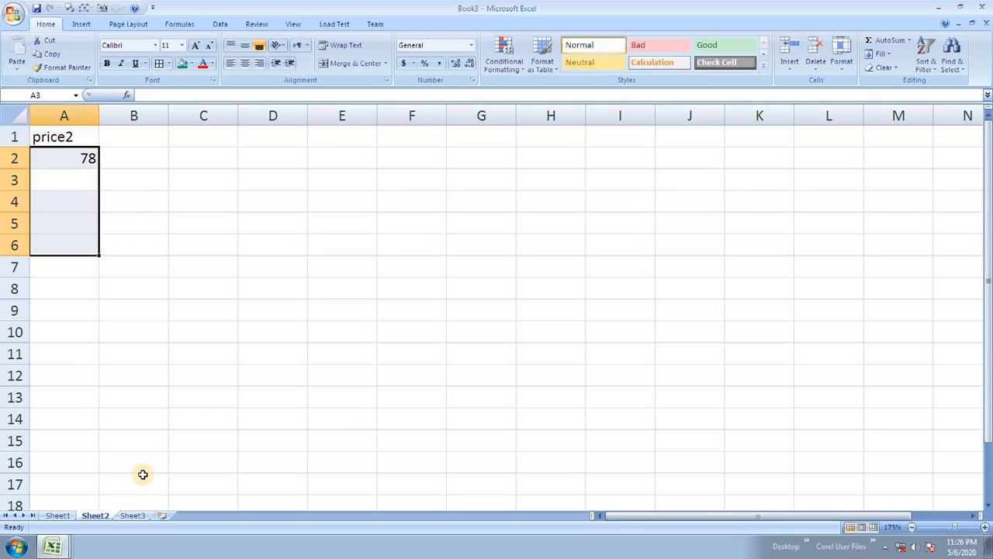
{"action": "type", "text": "65"}
{"action": "key", "text": "Return"}
{"action": "type", "text": "34"}
{"action": "key", "text": "Return"}
{"action": "type", "text": "67"}
{"action": "key", "text": "Return"}
{"action": "type", "text": "78"}
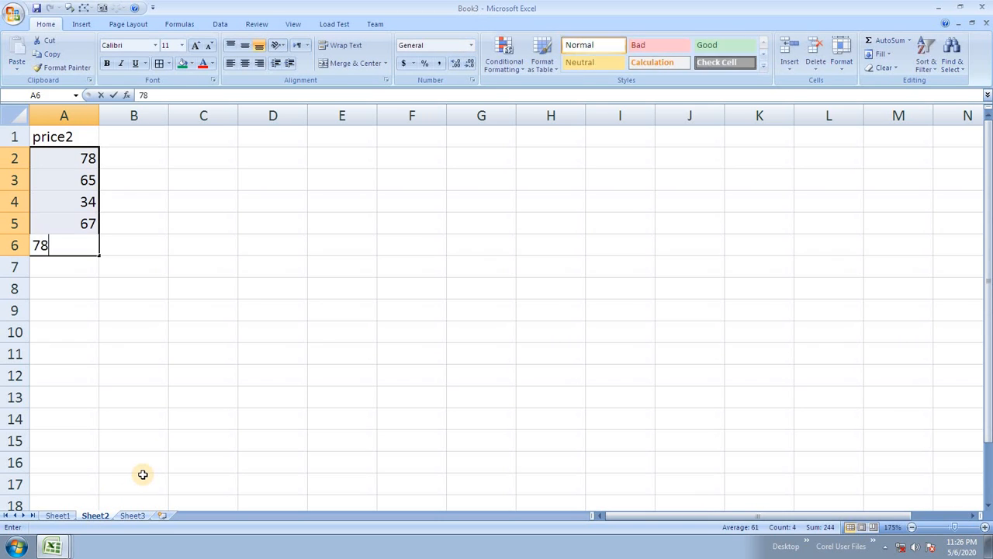
{"action": "left_click", "coordinate": [203, 376]}
Step: Enter the headings price1, price2 and total in A1, B1 and C1 of Sheet3
{"action": "left_click", "coordinate": [57, 515]}
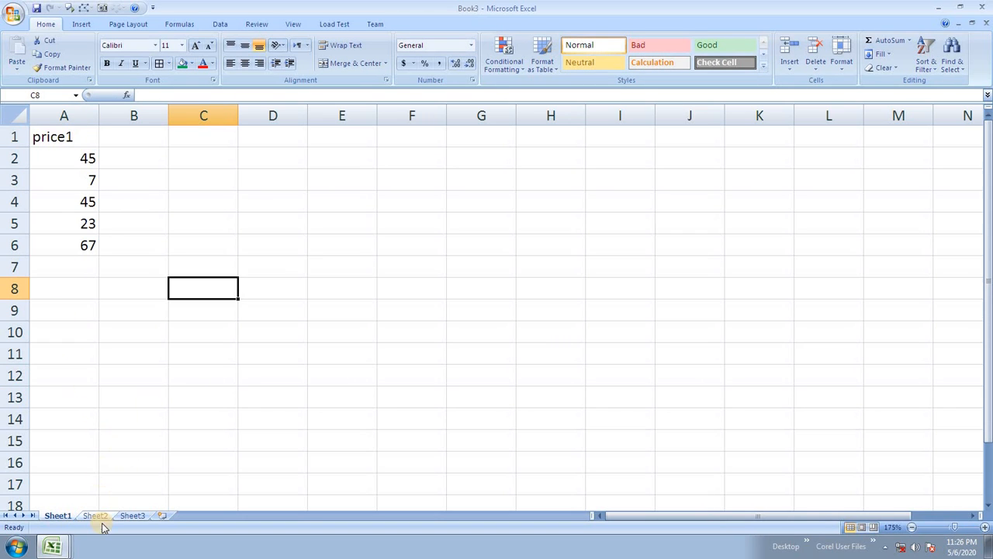
{"action": "left_click", "coordinate": [96, 516]}
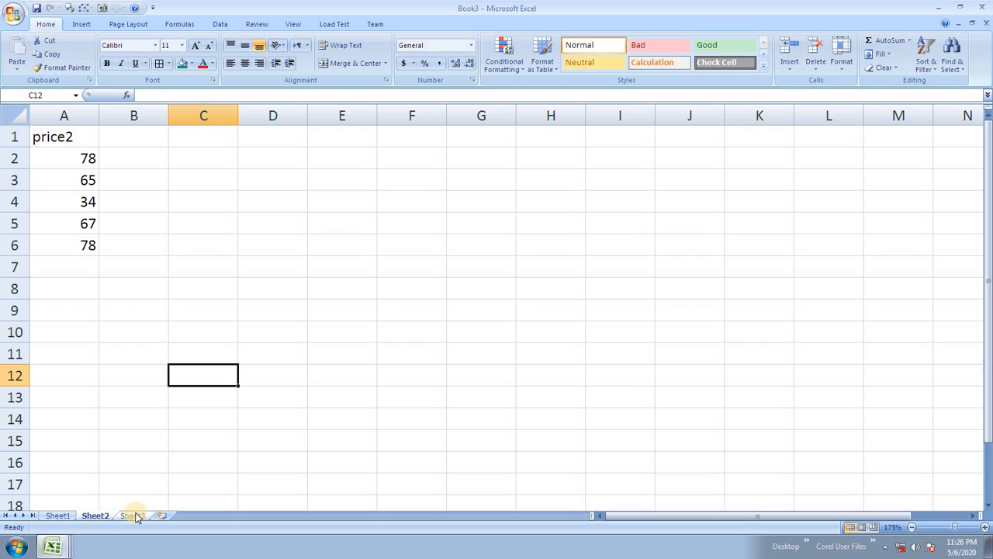
{"action": "left_click", "coordinate": [132, 515]}
{"action": "scroll", "coordinate": [120, 268], "scroll_direction": "up", "scroll_amount": 8, "text": "ctrl"}
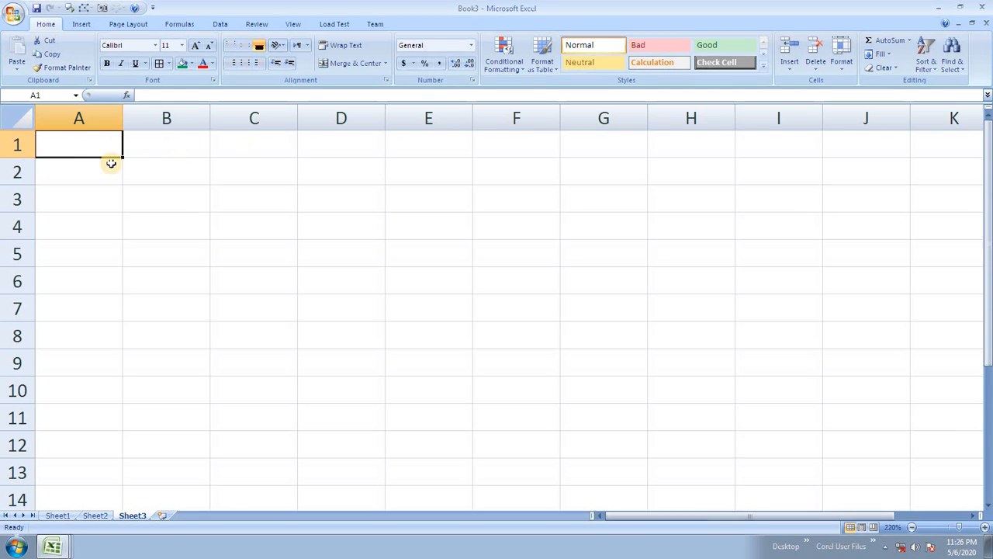
{"action": "type", "text": "price1"}
{"action": "left_click", "coordinate": [145, 142]}
{"action": "type", "text": "pric"}
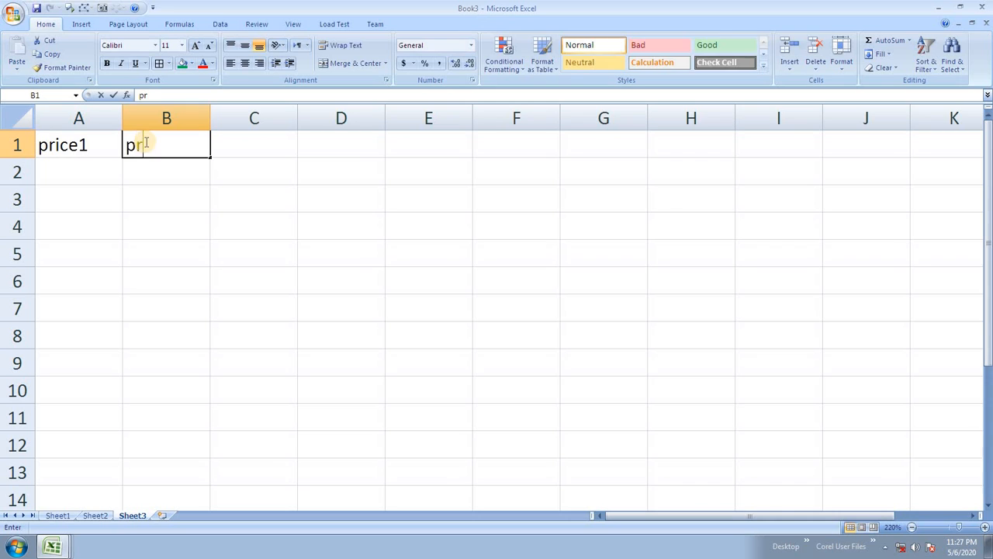
{"action": "type", "text": "e21"}
{"action": "key", "text": "BackSpace"}
{"action": "key", "text": "Tab"}
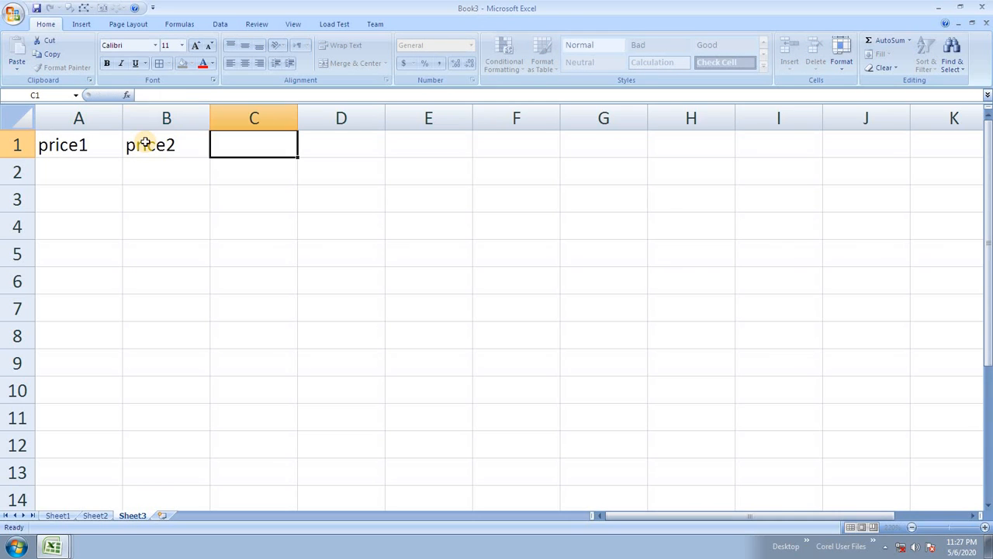
{"action": "type", "text": "total"}
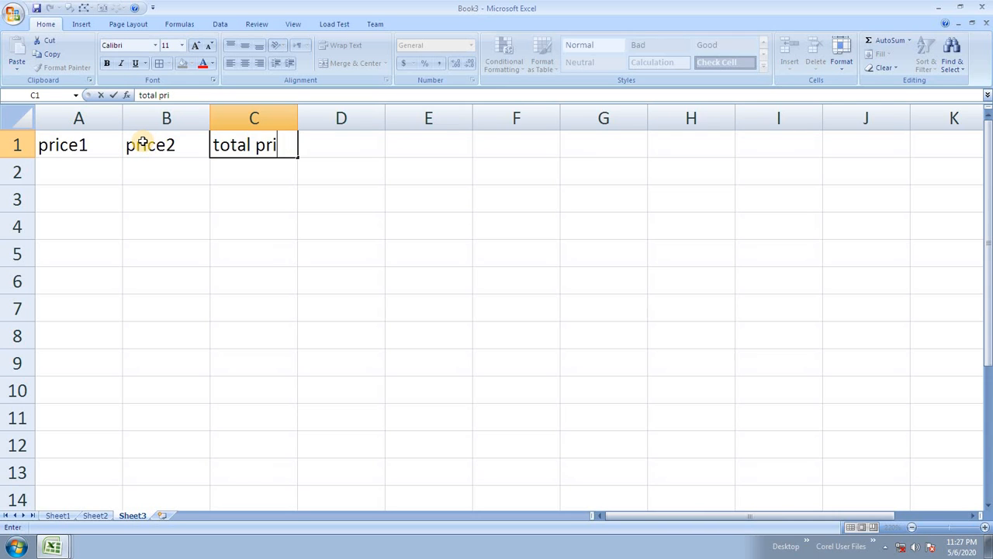
{"action": "left_click", "coordinate": [83, 177]}
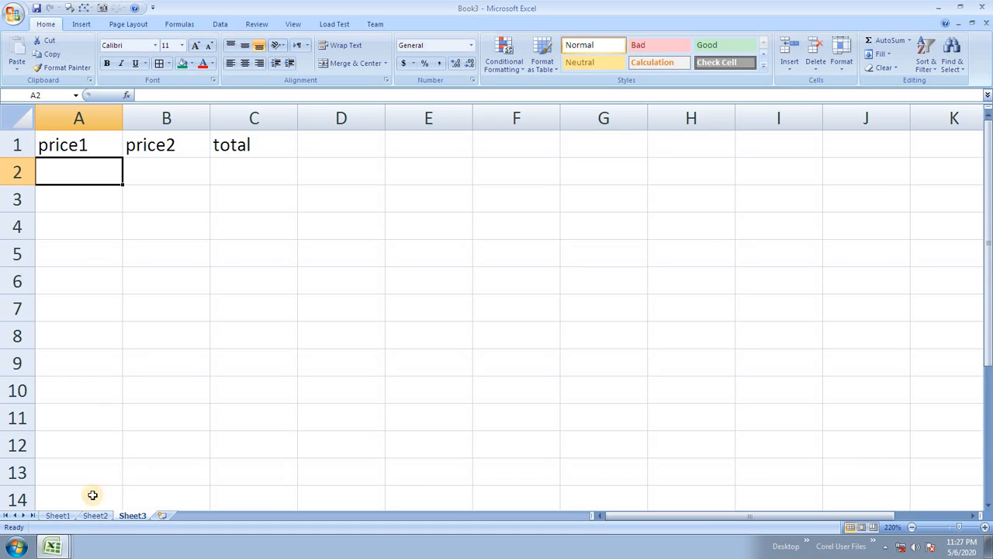
Step: Copy the first price from A2 of Sheet1 and paste it as a link into A2 of Sheet3
{"action": "left_click", "coordinate": [60, 515]}
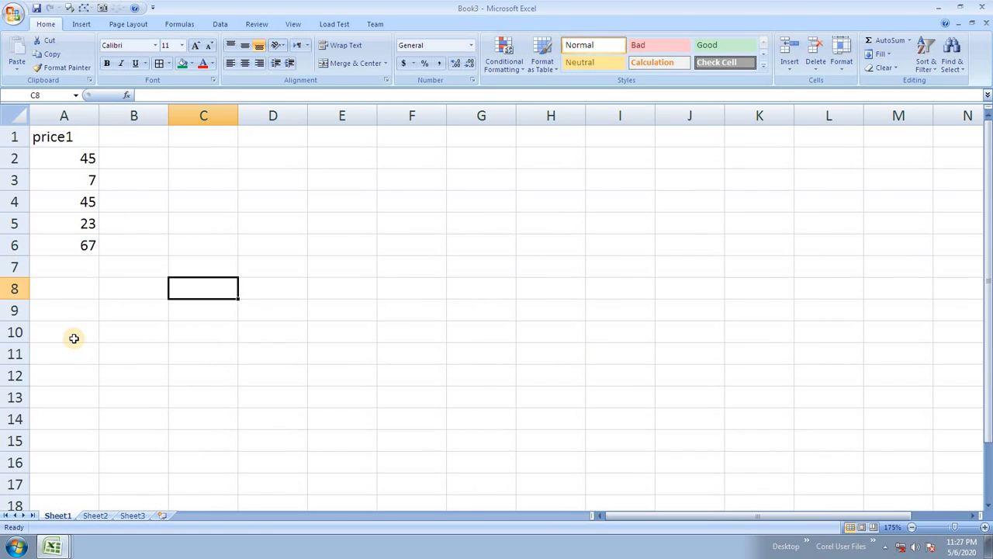
{"action": "left_click", "coordinate": [64, 159]}
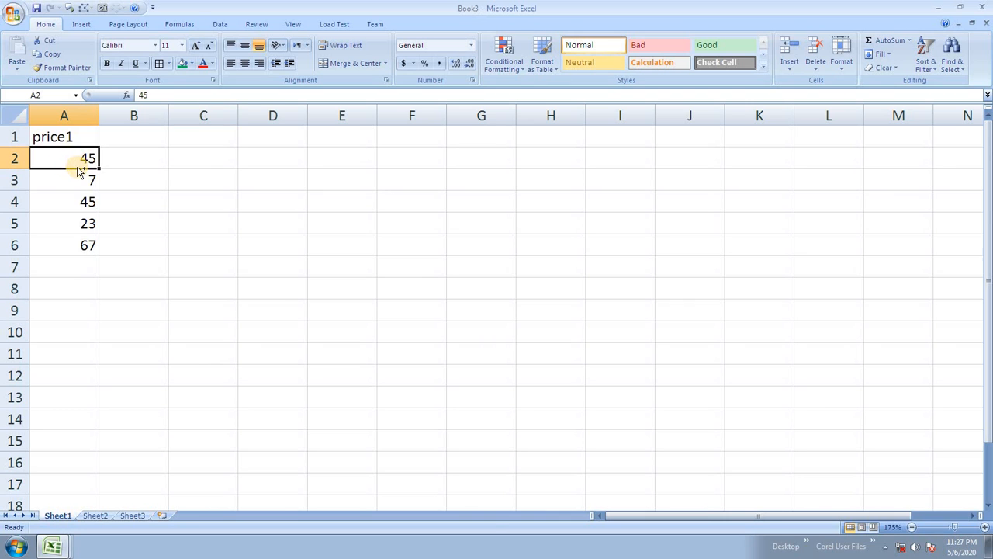
{"action": "key", "text": "ctrl+c"}
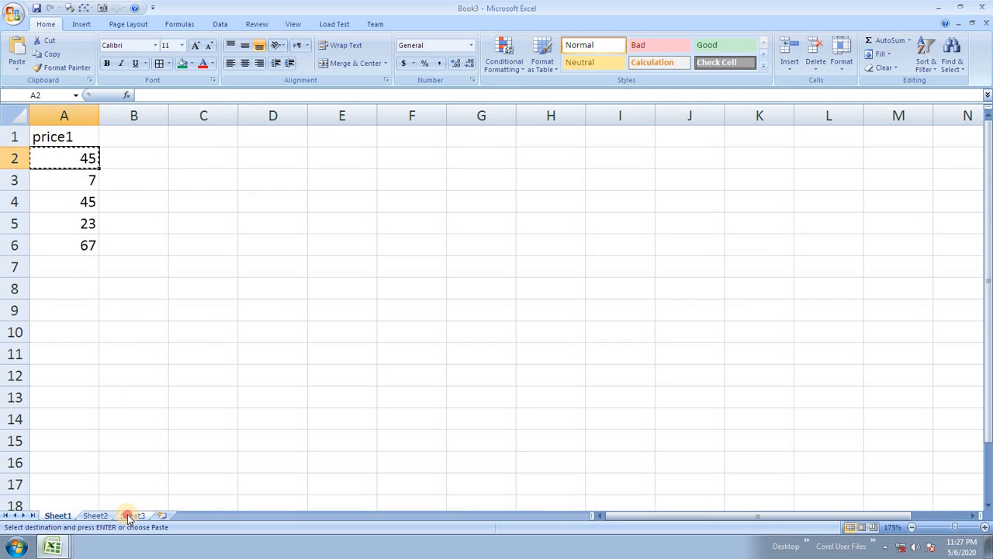
{"action": "left_click", "coordinate": [132, 515]}
{"action": "key", "text": "ctrl+alt+v"}
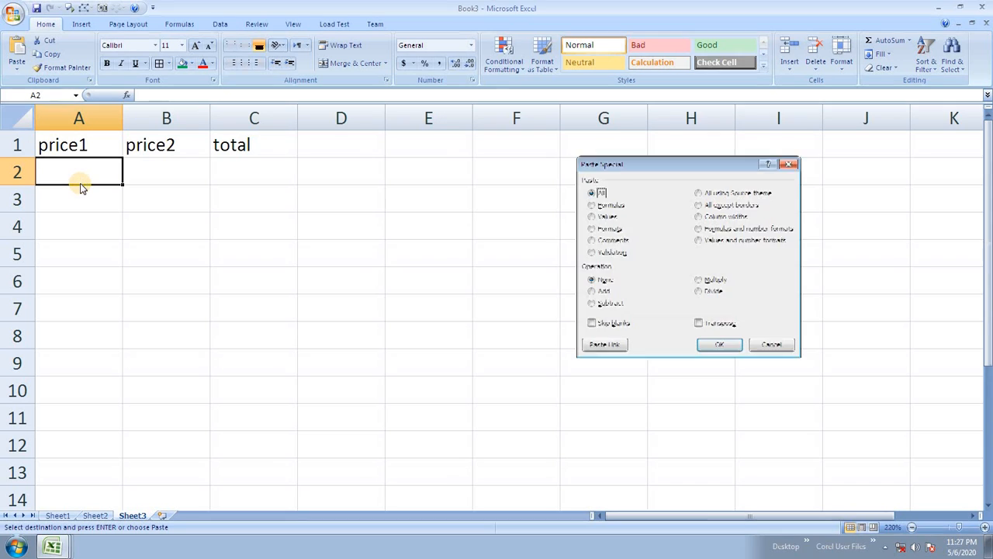
{"action": "left_click", "coordinate": [605, 345]}
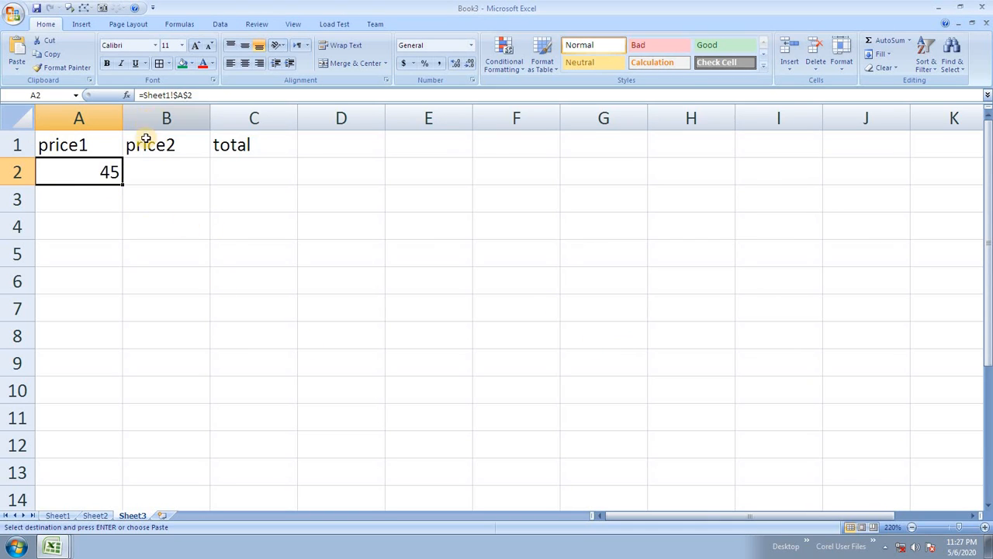
Step: Try to fill the linked price in A2 of Sheet3 down to A6
{"action": "left_click_drag", "start_coordinate": [122, 185], "coordinate": [114, 285]}
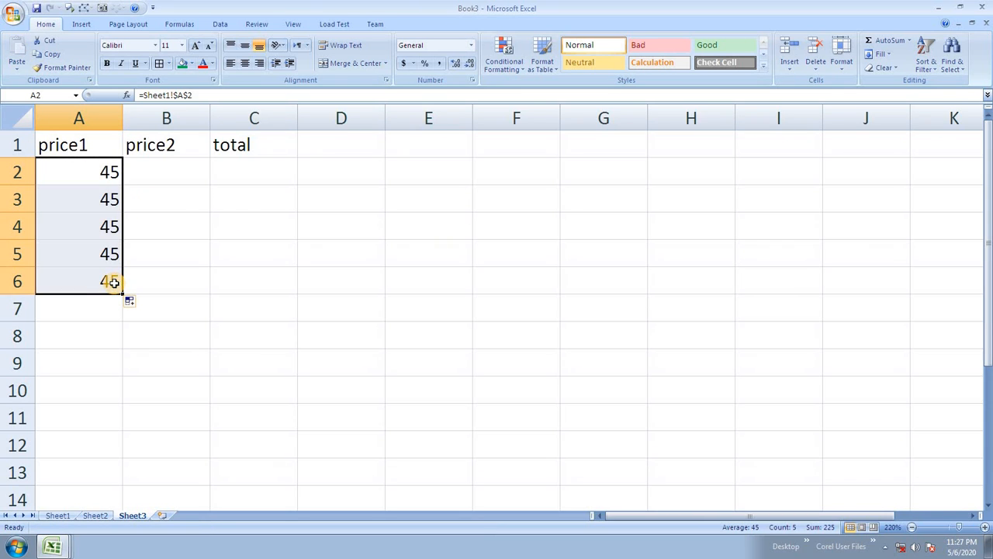
{"action": "key", "text": "ctrl+z"}
{"action": "left_click", "coordinate": [162, 324]}
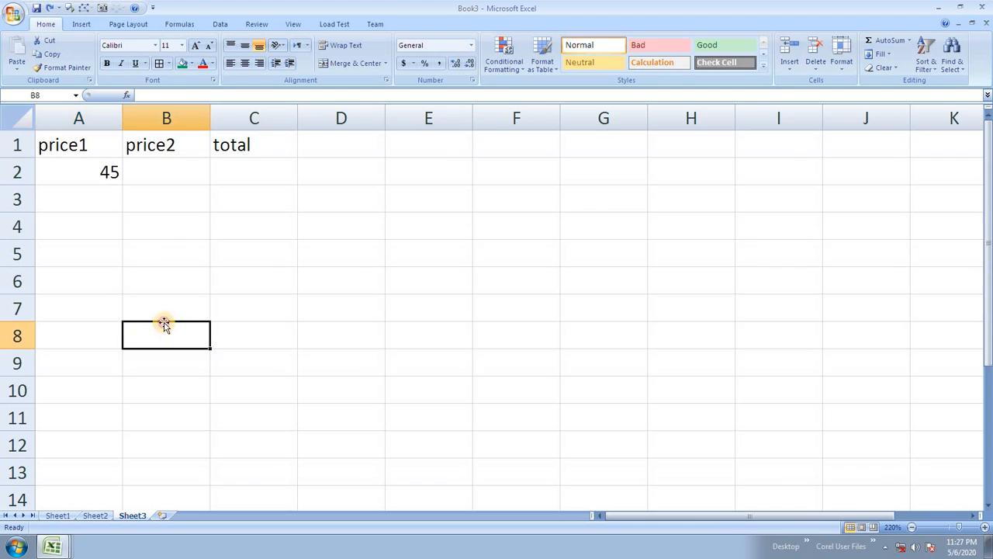
{"action": "left_click", "coordinate": [94, 174]}
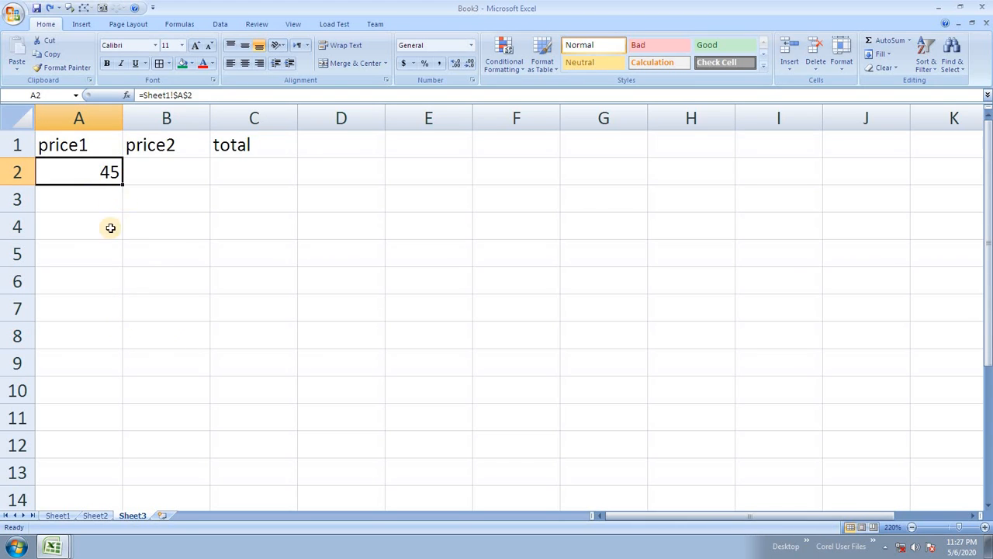
Step: Copy the remaining prices A3:A6 from Sheet1 and paste them as links starting at A3 of Sheet3
{"action": "left_click", "coordinate": [58, 515]}
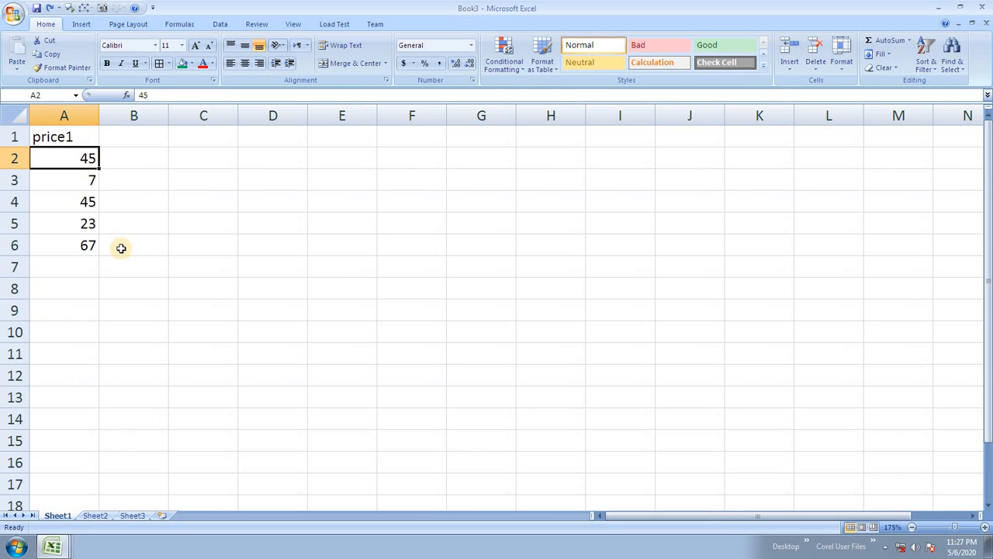
{"action": "left_click_drag", "start_coordinate": [76, 182], "coordinate": [74, 243]}
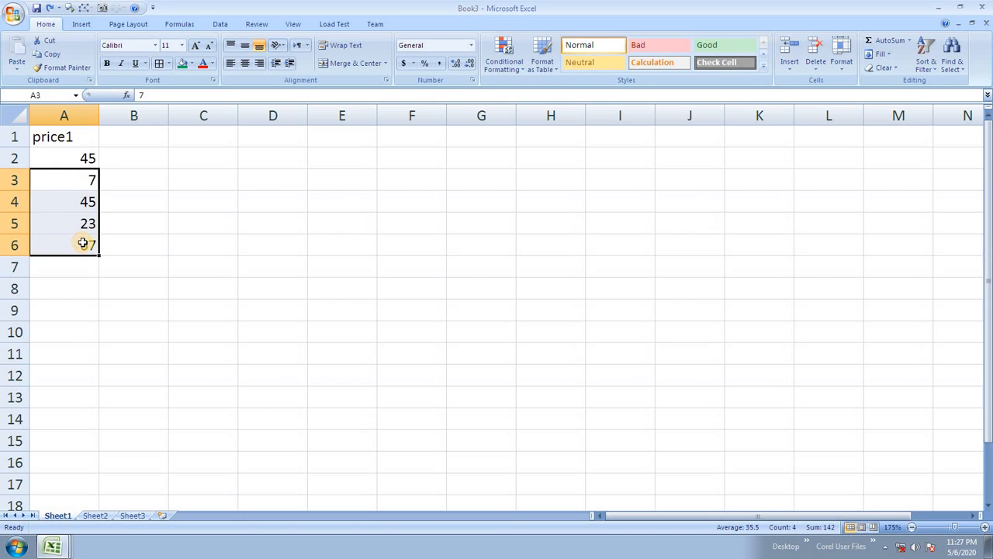
{"action": "key", "text": "ctrl+c"}
{"action": "left_click", "coordinate": [103, 516]}
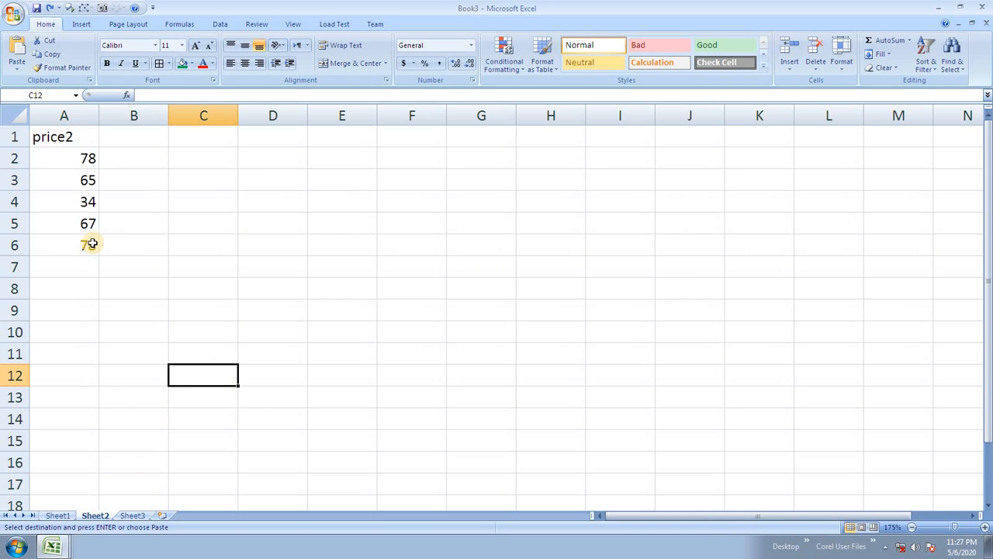
{"action": "left_click", "coordinate": [132, 515]}
{"action": "left_click", "coordinate": [101, 200]}
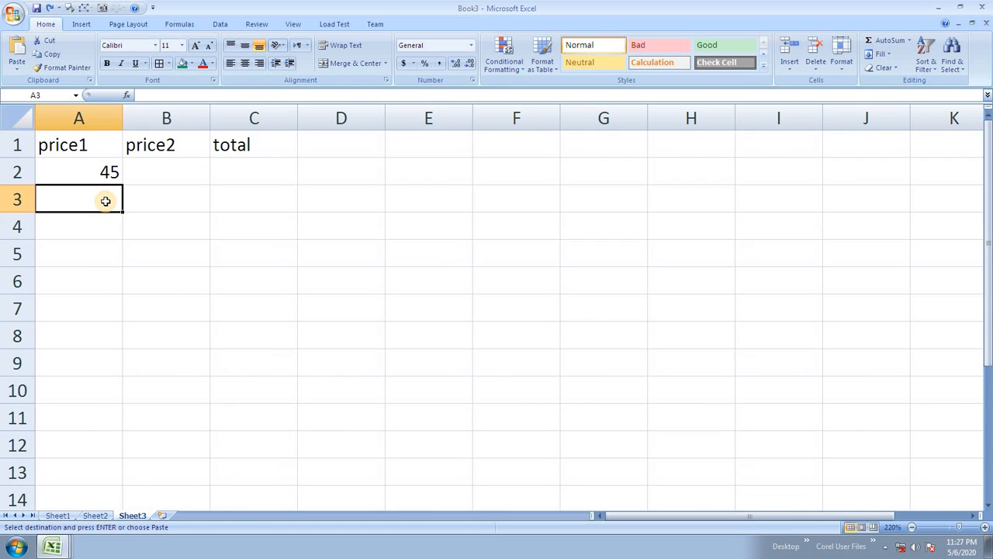
{"action": "key", "text": "ctrl+alt+v"}
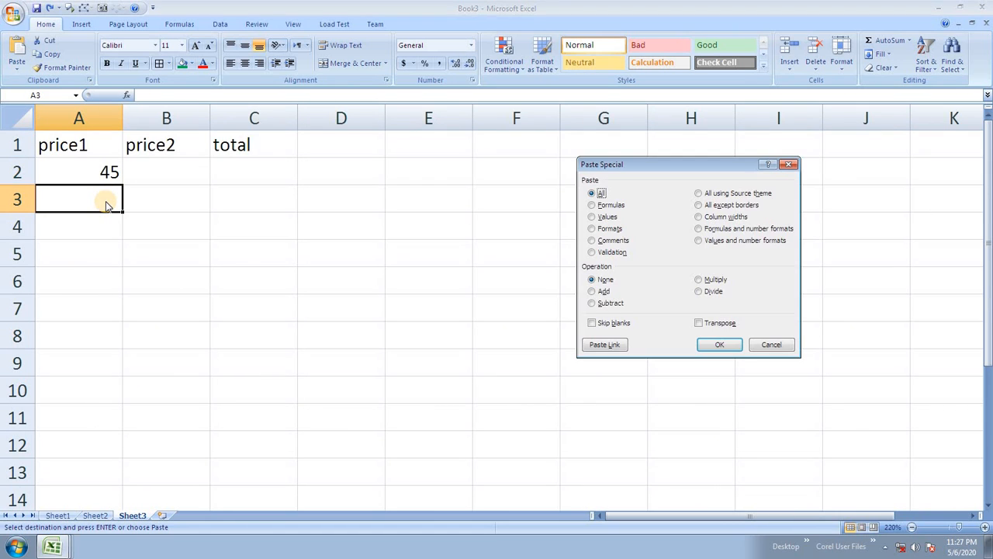
{"action": "left_click", "coordinate": [594, 344]}
{"action": "left_click", "coordinate": [172, 333]}
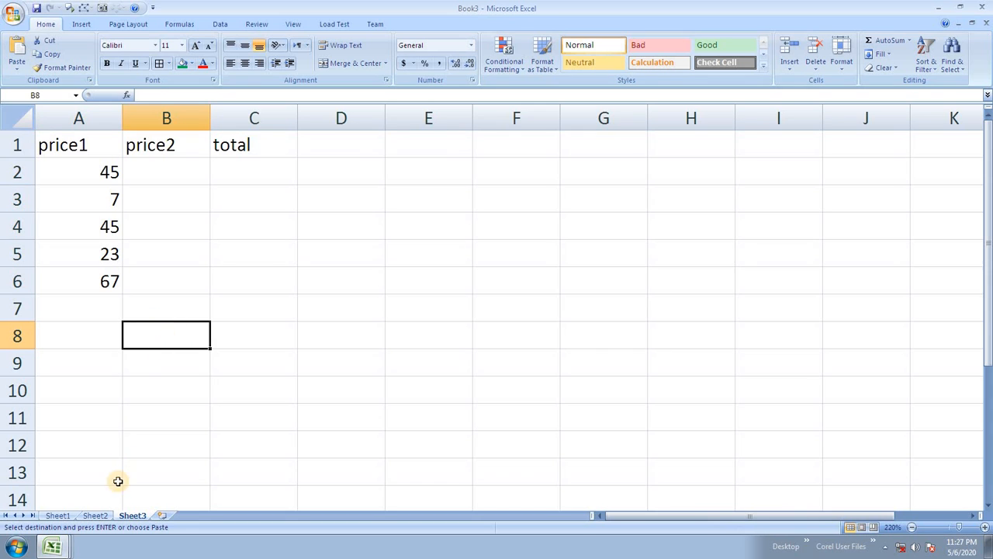
Step: Copy the prices A2:A6 from Sheet2 and paste them as links starting at B2 of Sheet3
{"action": "left_click", "coordinate": [56, 516]}
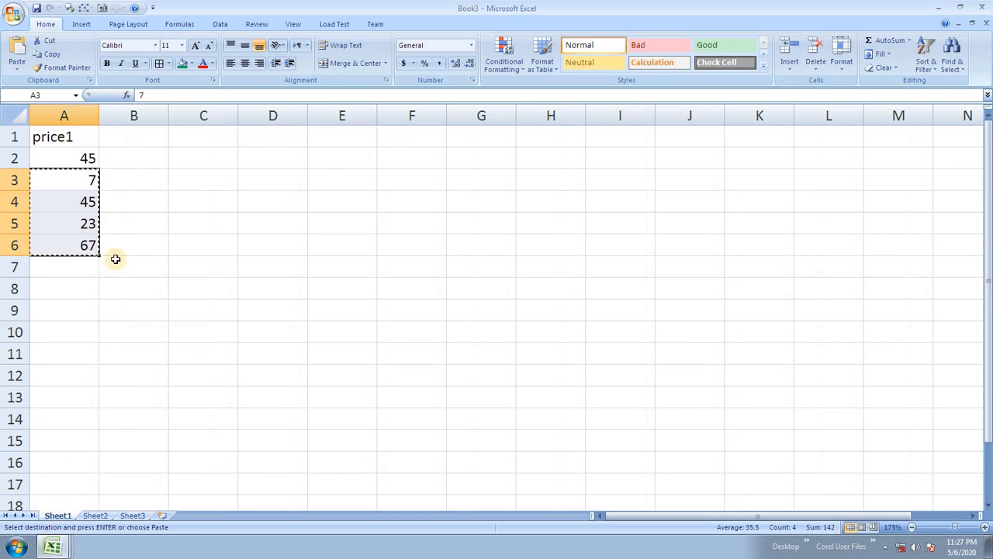
{"action": "left_click", "coordinate": [94, 515]}
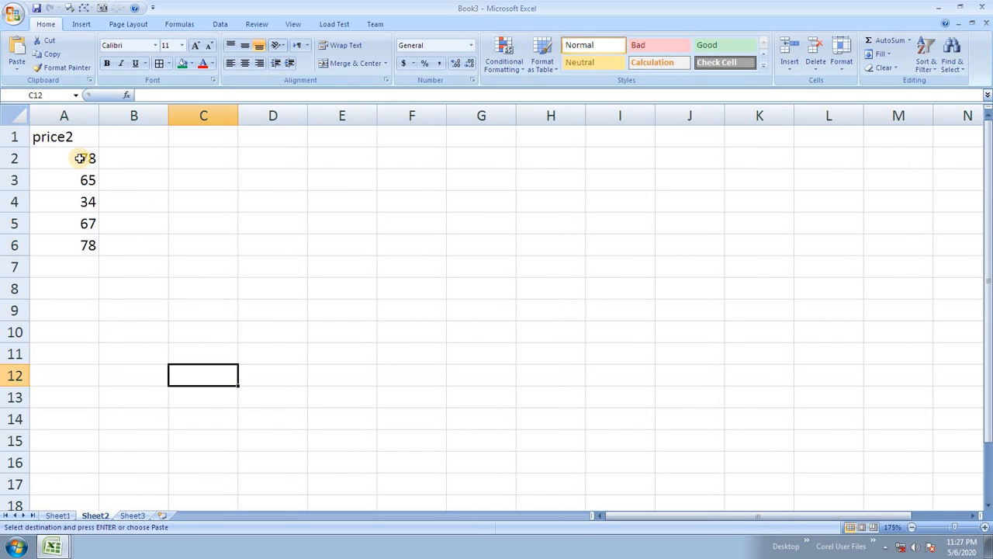
{"action": "left_click_drag", "start_coordinate": [80, 158], "coordinate": [78, 239]}
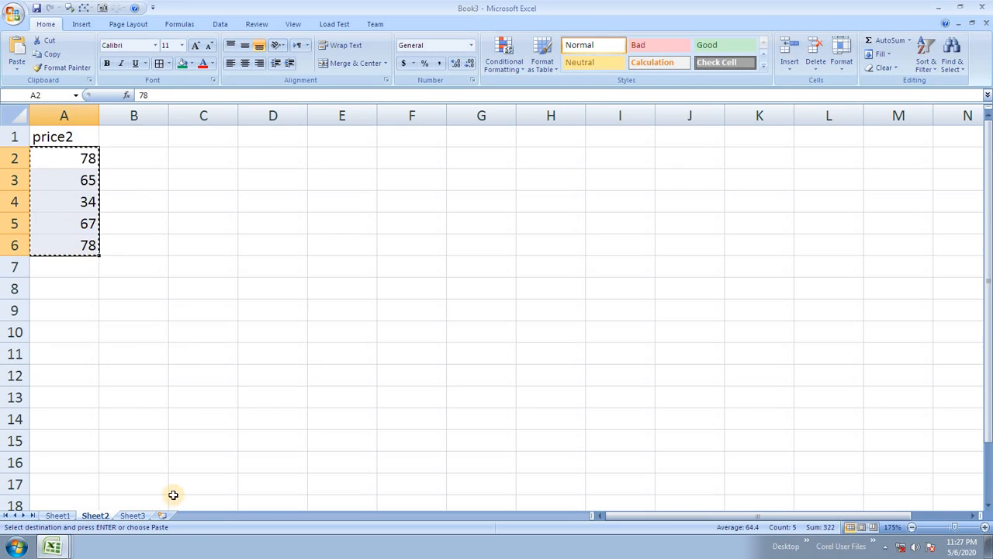
{"action": "left_click", "coordinate": [132, 515]}
{"action": "left_click", "coordinate": [193, 173]}
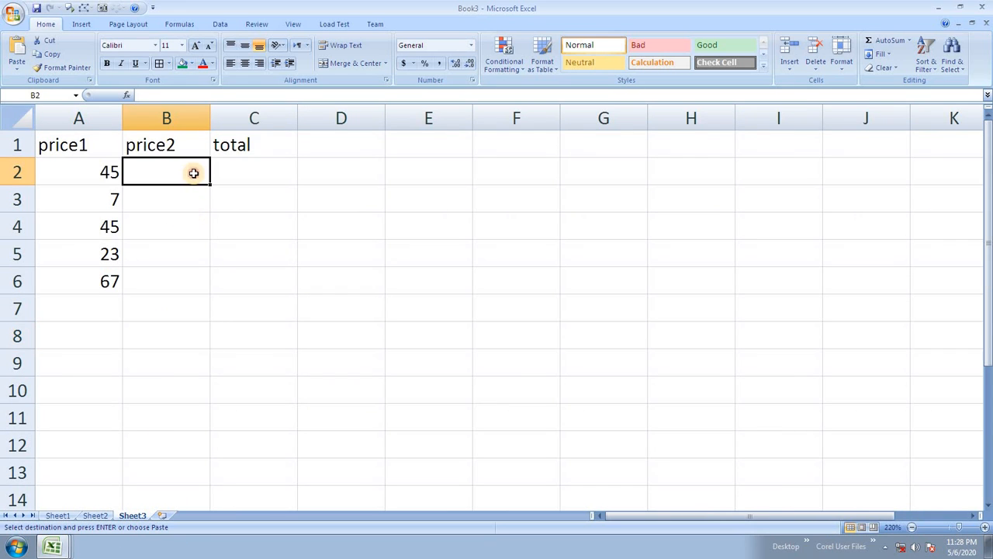
{"action": "key", "text": "ctrl+alt+v"}
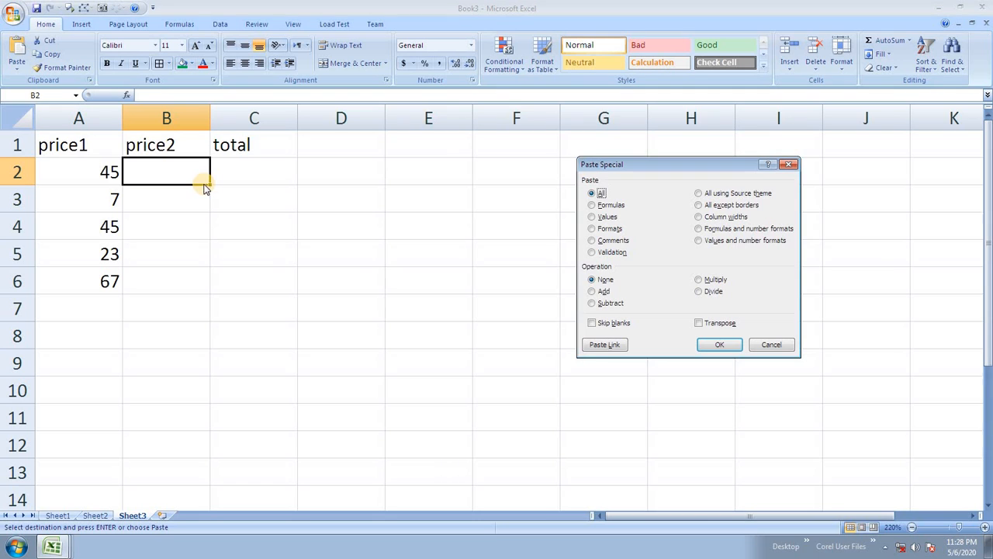
{"action": "left_click", "coordinate": [599, 345]}
{"action": "left_click", "coordinate": [233, 271]}
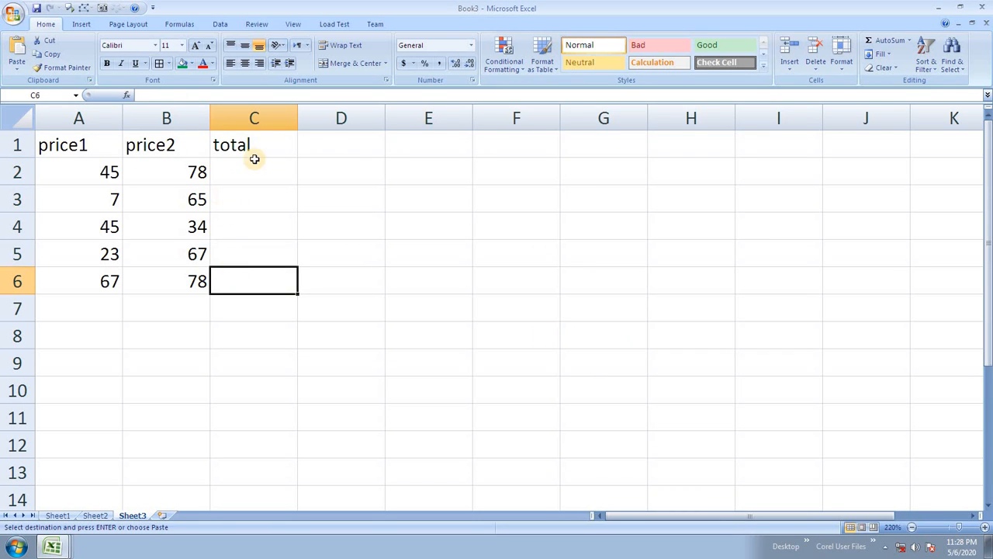
Step: Enter =SUM(A2,B2) in C2 of Sheet3 and fill the formula down to C6
{"action": "left_click", "coordinate": [255, 158]}
{"action": "left_click", "coordinate": [264, 169]}
{"action": "type", "text": "="}
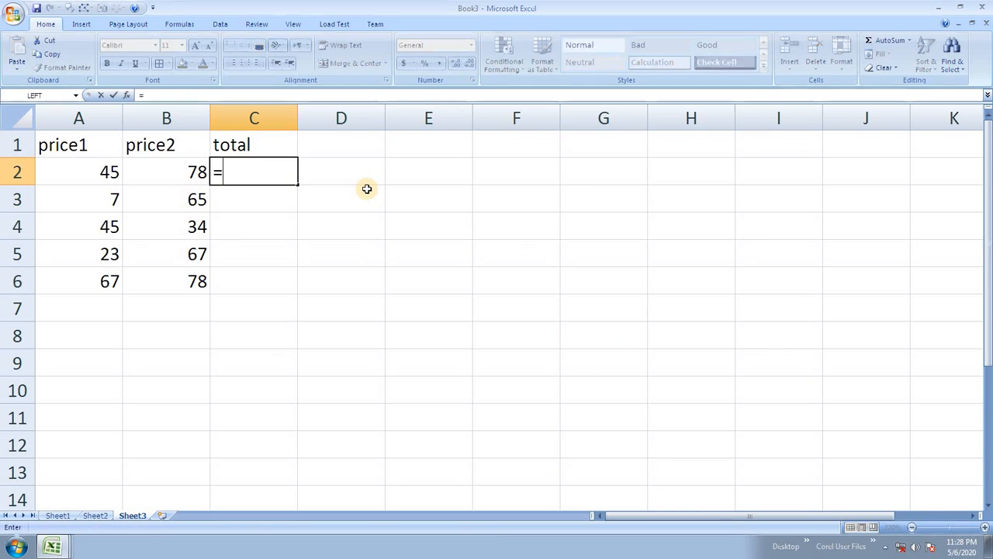
{"action": "type", "text": "sum"}
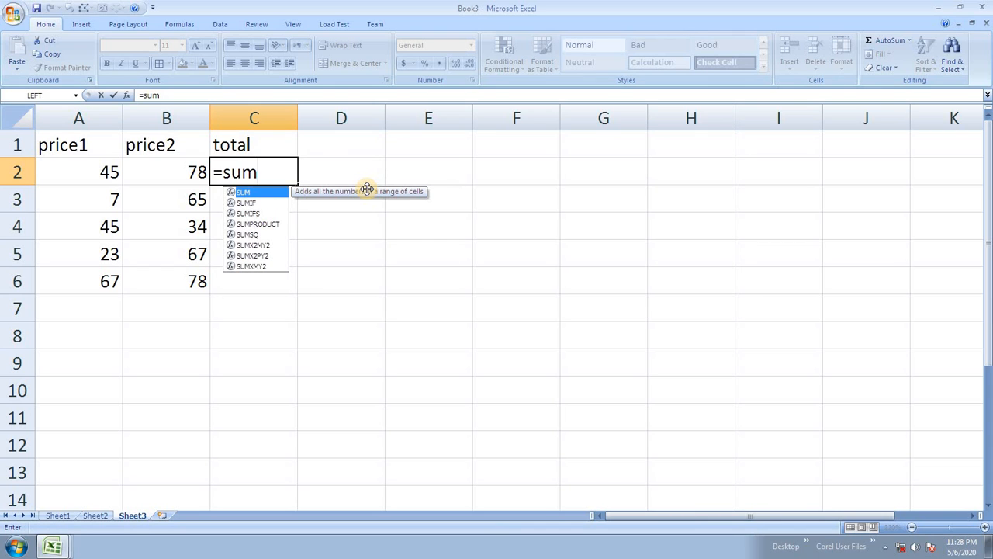
{"action": "key", "text": "Tab"}
{"action": "left_click", "coordinate": [109, 172]}
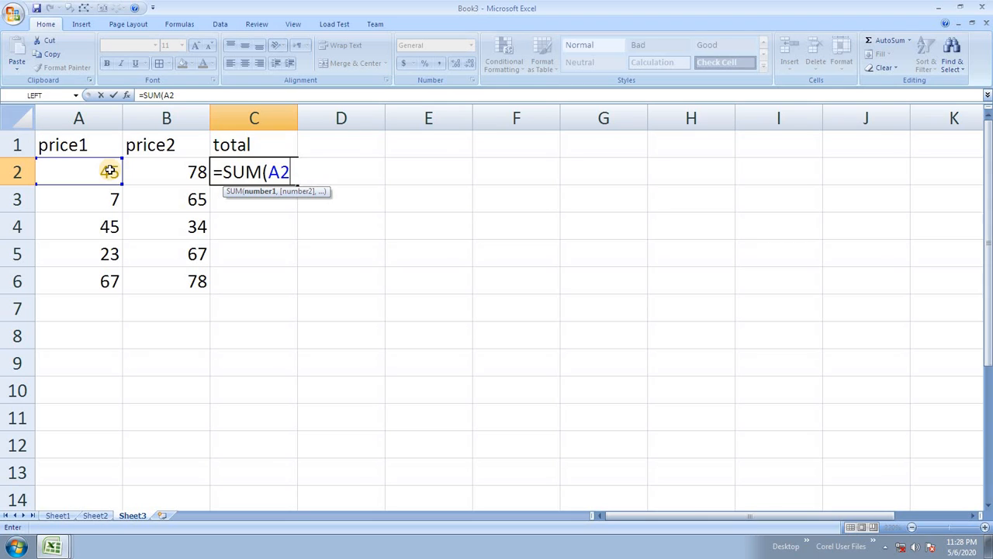
{"action": "type", "text": ","}
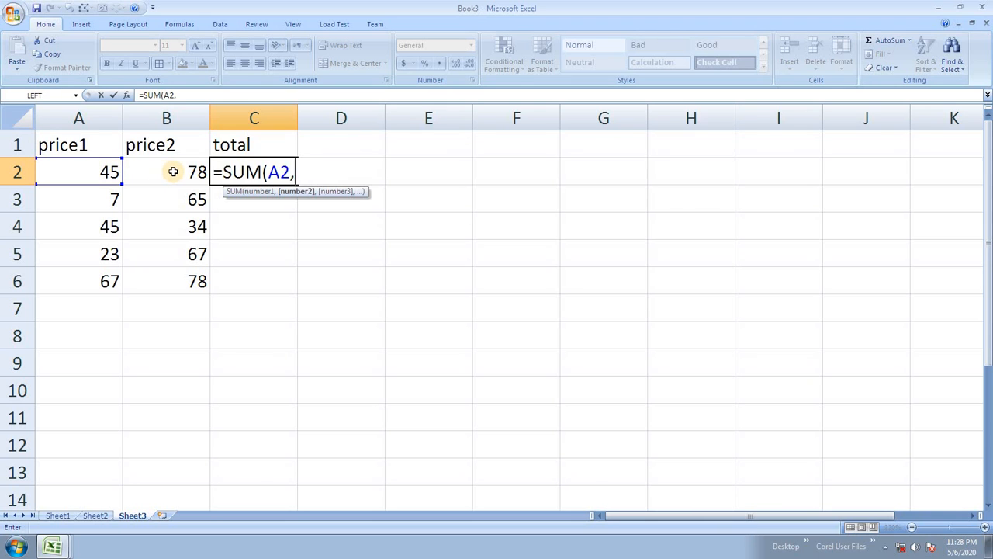
{"action": "left_click", "coordinate": [174, 172]}
{"action": "key", "text": "Return"}
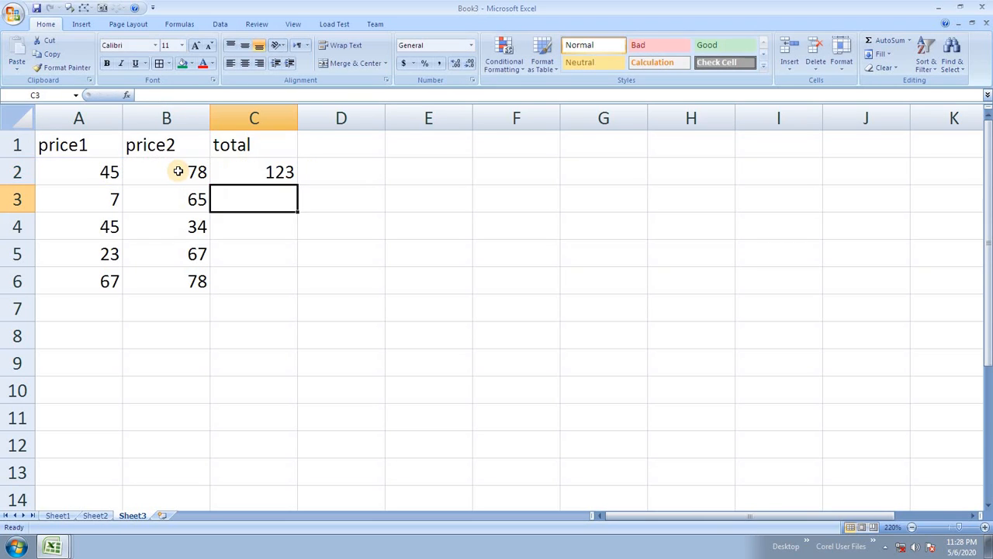
{"action": "left_click", "coordinate": [272, 171]}
{"action": "left_click_drag", "start_coordinate": [300, 187], "coordinate": [302, 280]}
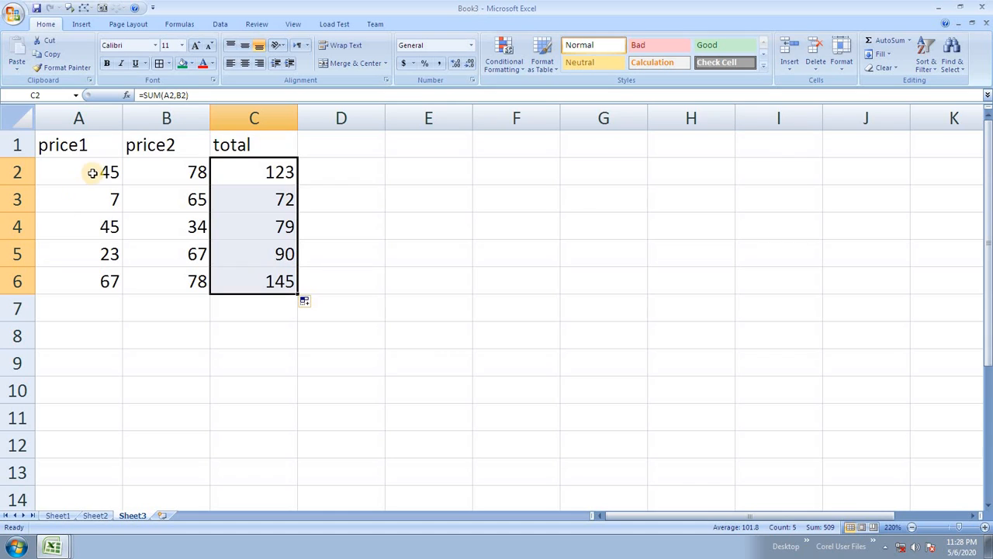
Step: Set the price in A2 of Sheet1 to 100 and check the linked price and total in row 2 of Sheet3
{"action": "left_click", "coordinate": [58, 515]}
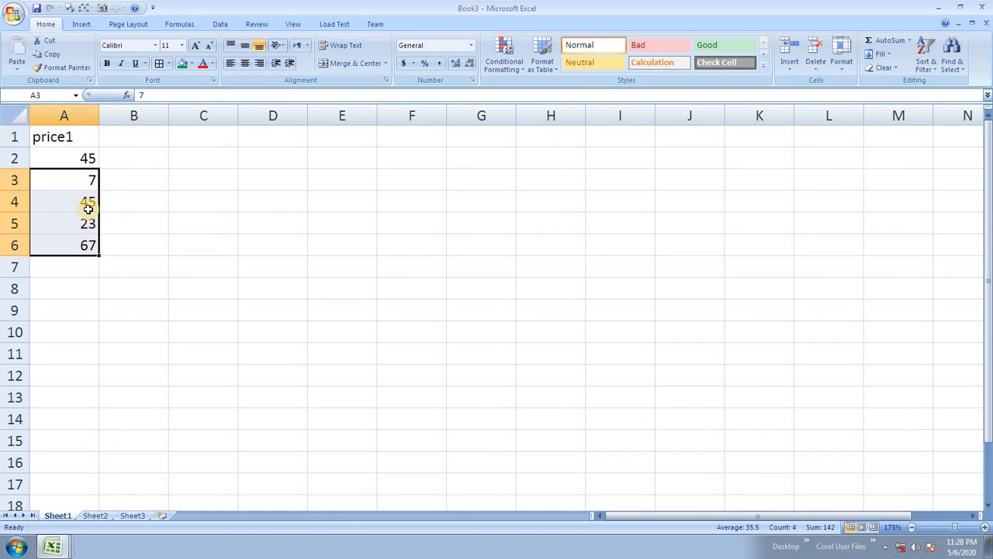
{"action": "left_click", "coordinate": [78, 160]}
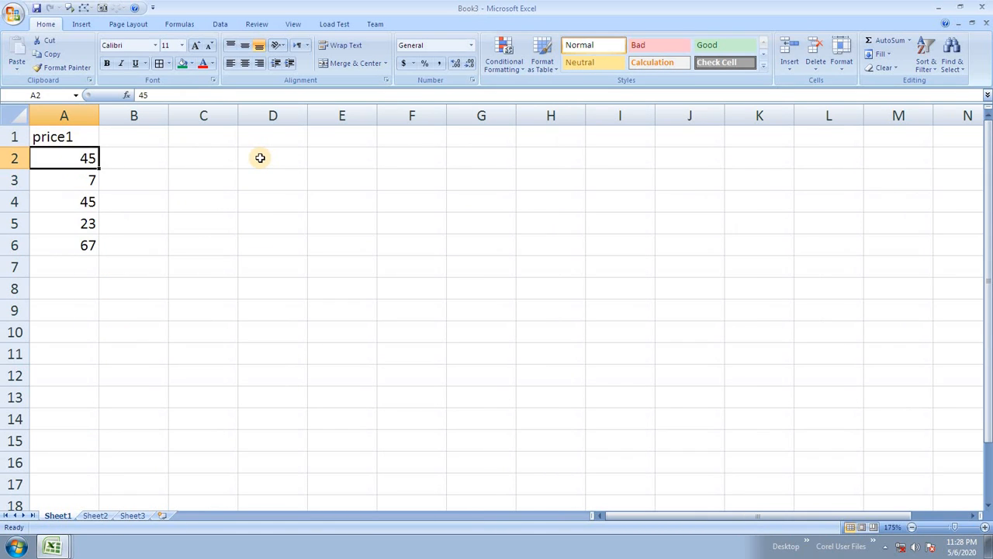
{"action": "type", "text": "100"}
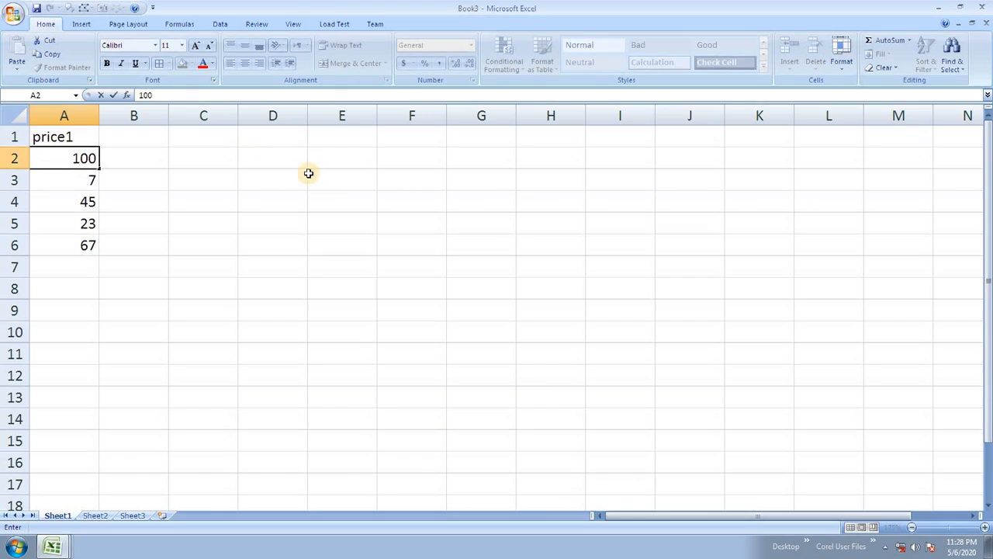
{"action": "left_click", "coordinate": [375, 227]}
{"action": "left_click", "coordinate": [95, 515]}
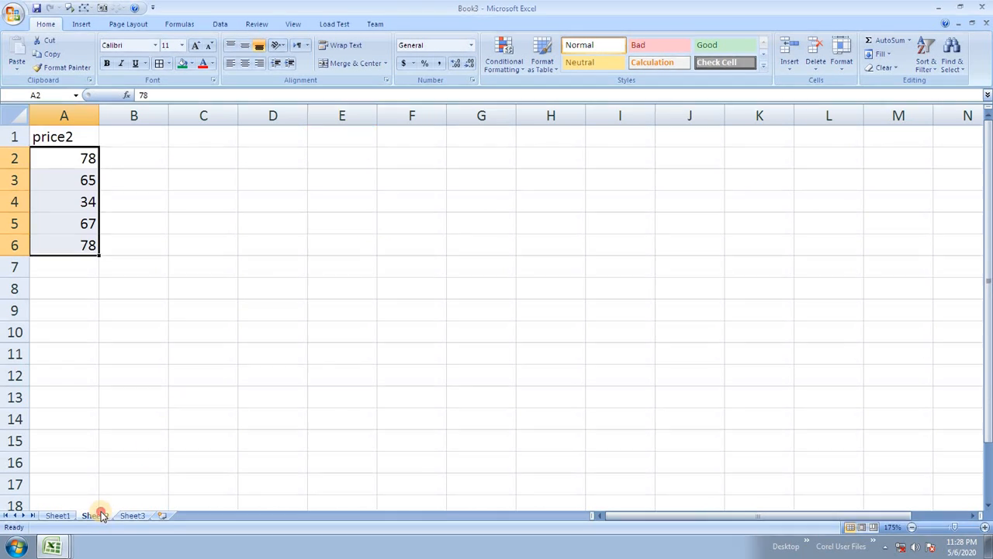
{"action": "left_click", "coordinate": [126, 517]}
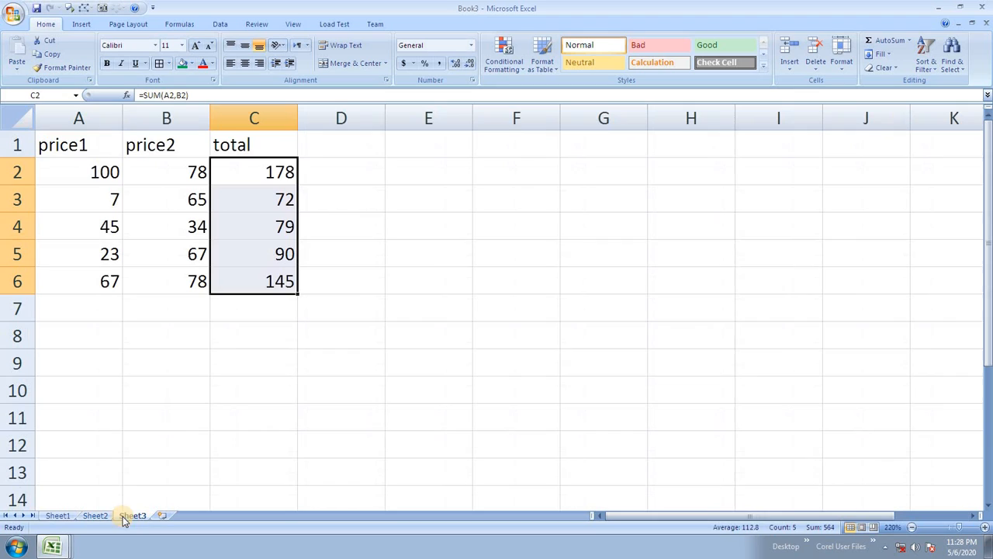
{"action": "left_click", "coordinate": [108, 171]}
{"action": "left_click", "coordinate": [227, 175]}
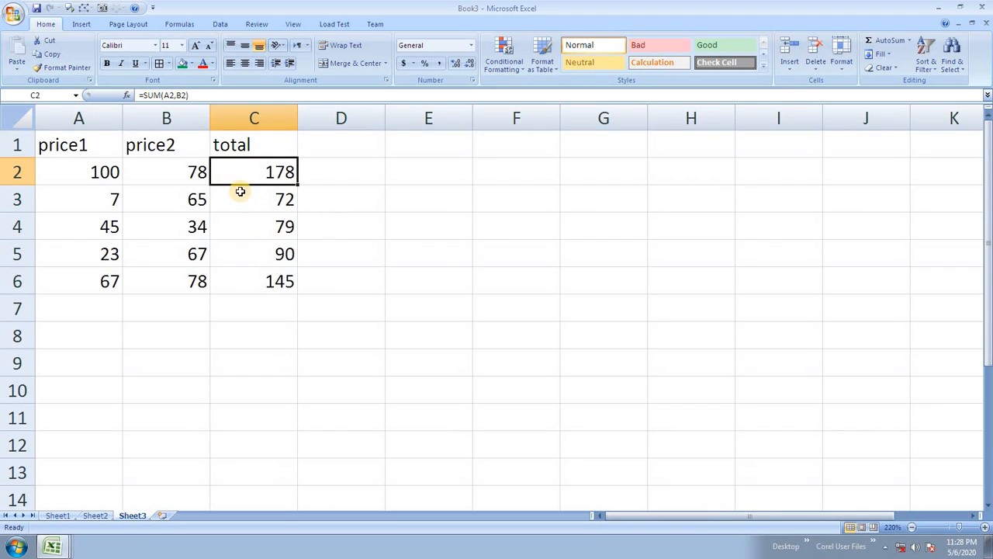
{"action": "left_click", "coordinate": [62, 67]}
{"action": "key", "text": "Escape"}
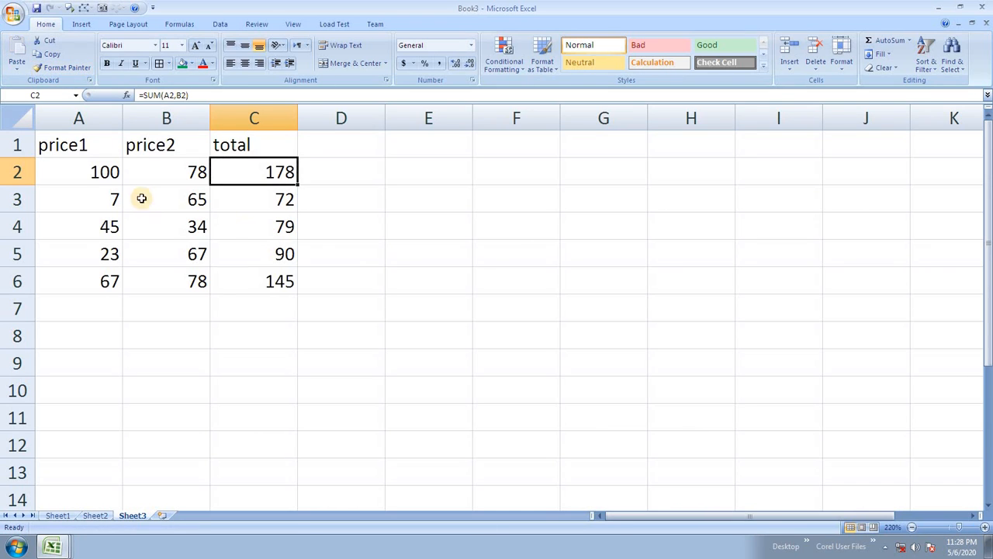
{"action": "left_click", "coordinate": [17, 69]}
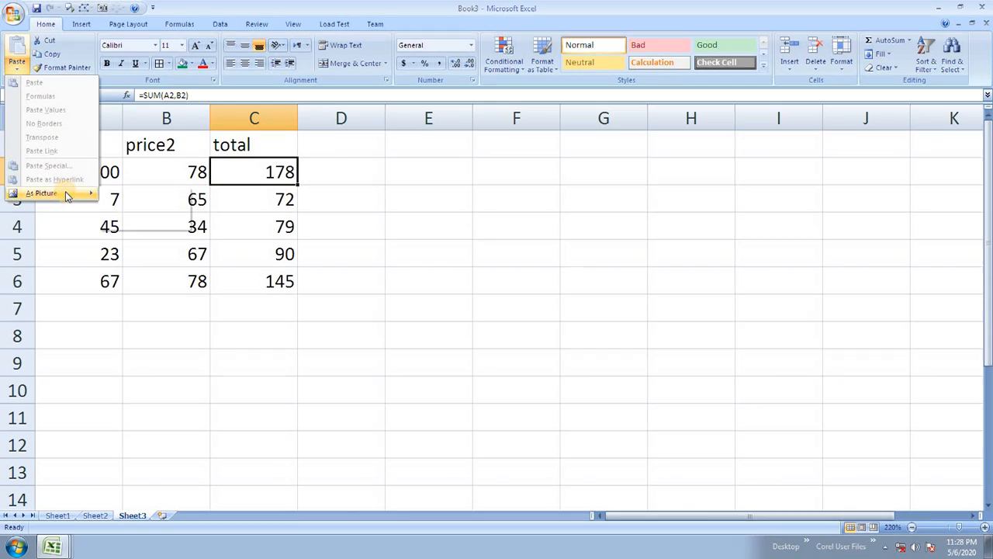
{"action": "mouse_move", "coordinate": [70, 194]}
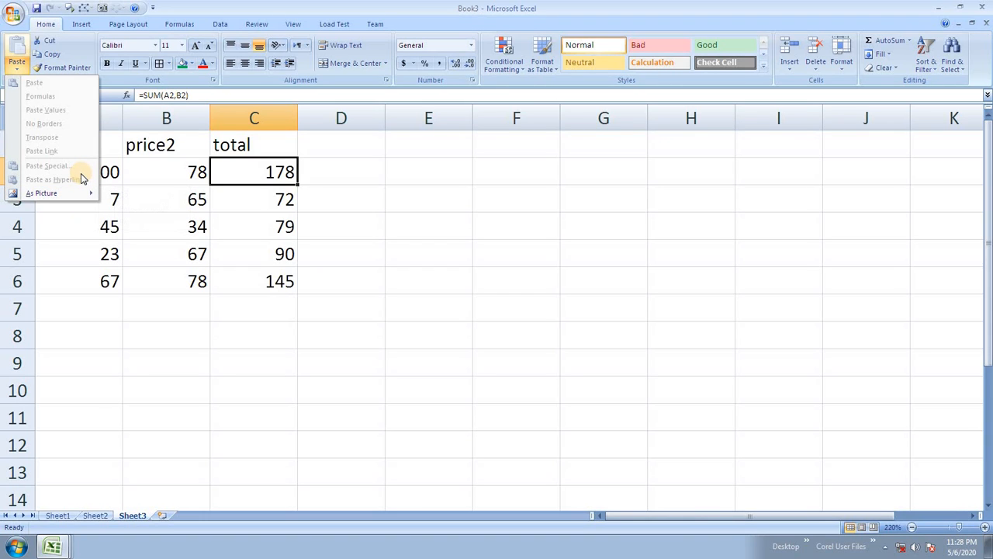
{"action": "left_click", "coordinate": [238, 282]}
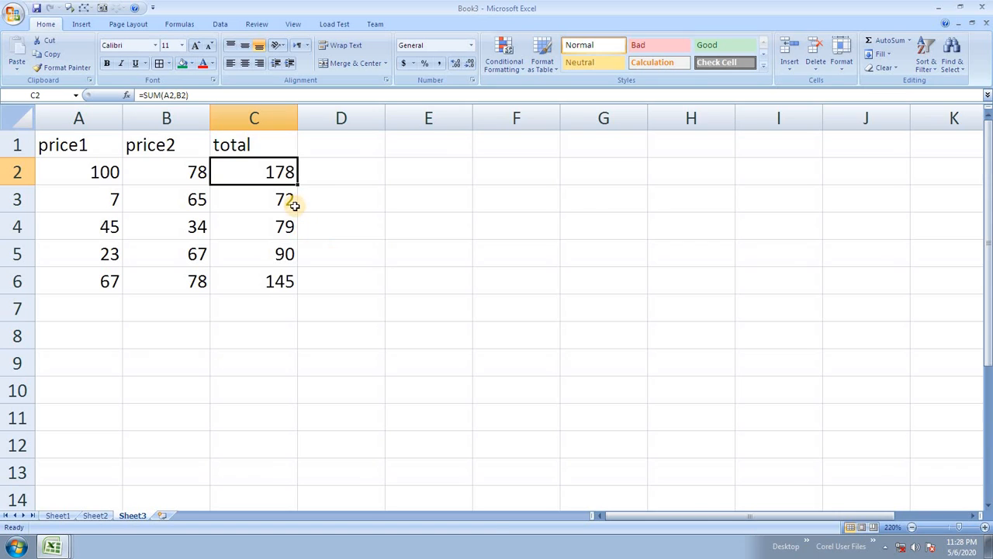
Step: Copy the total in C2 of Sheet3 and open the Paste Special options for cell F4
{"action": "key", "text": "ctrl+c"}
{"action": "left_click", "coordinate": [531, 239]}
{"action": "key", "text": "ctrl+alt+v"}
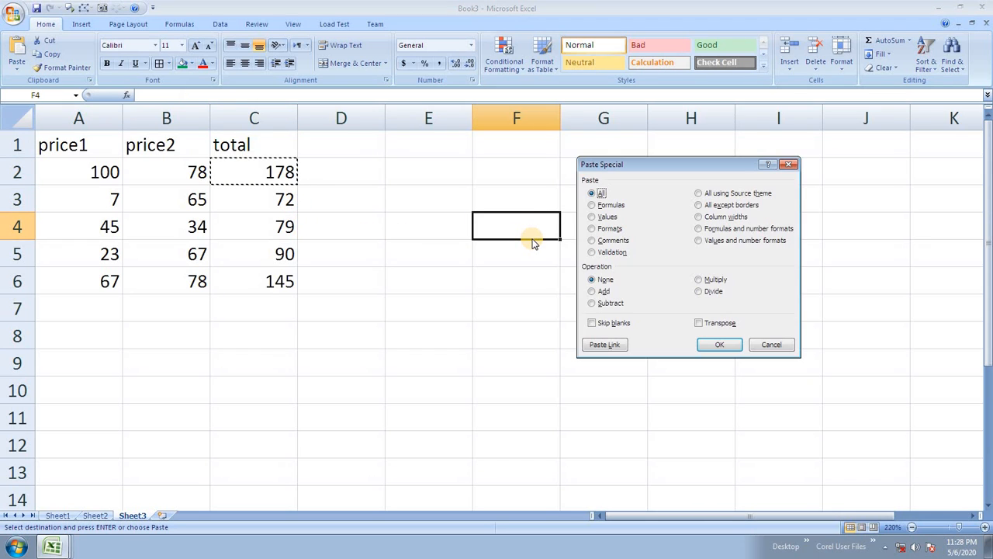